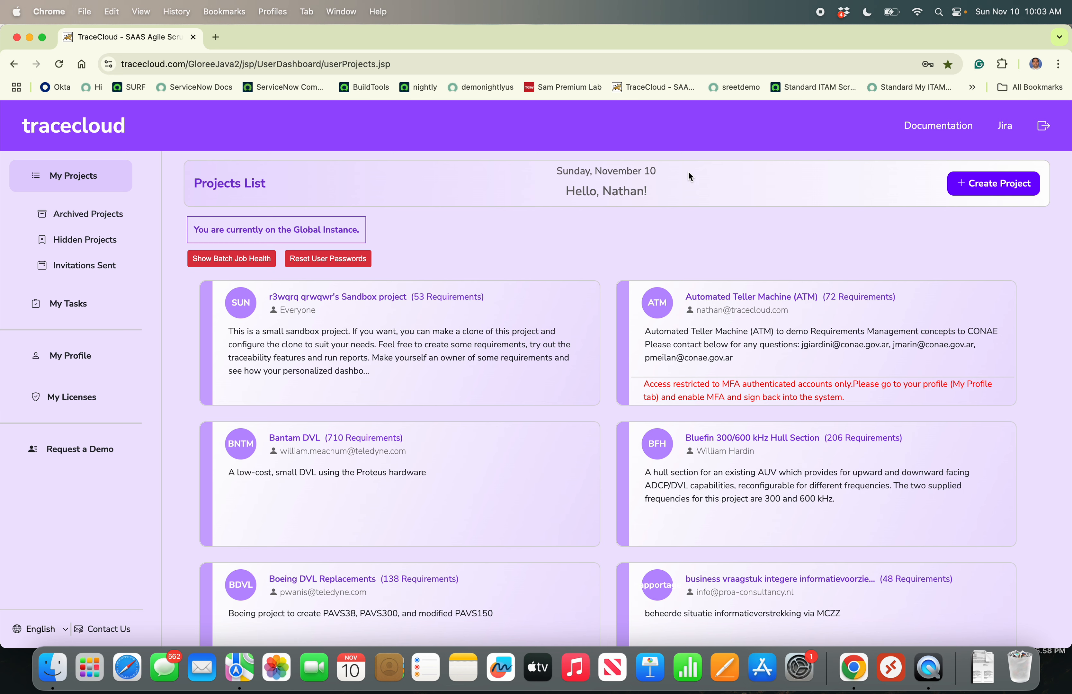
click(993, 185)
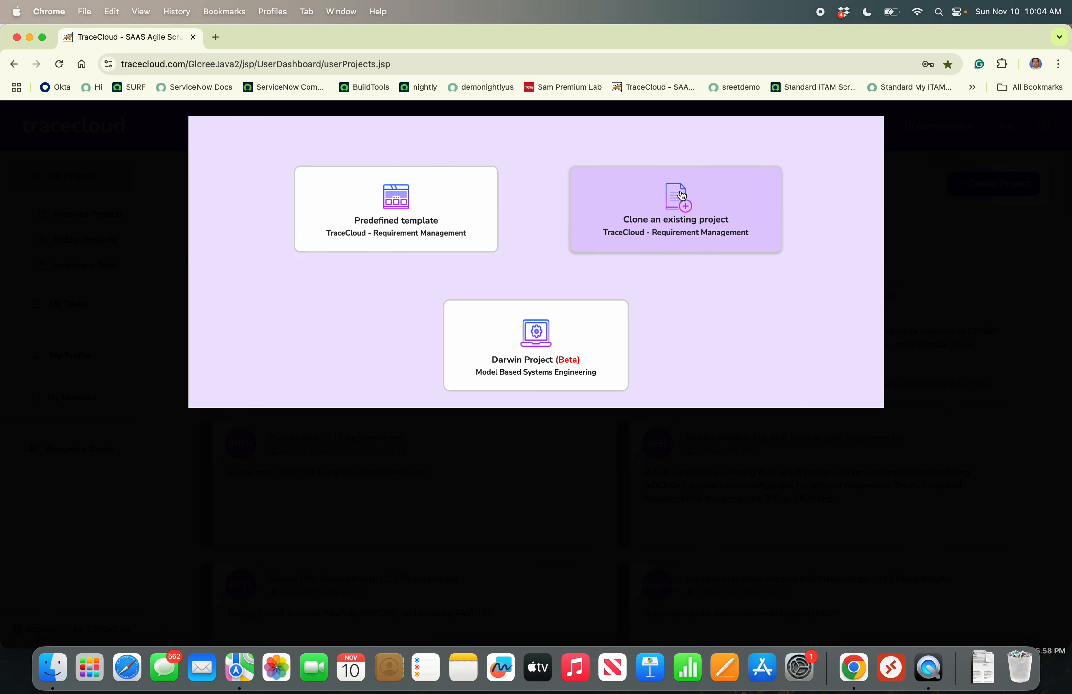
click(563, 358)
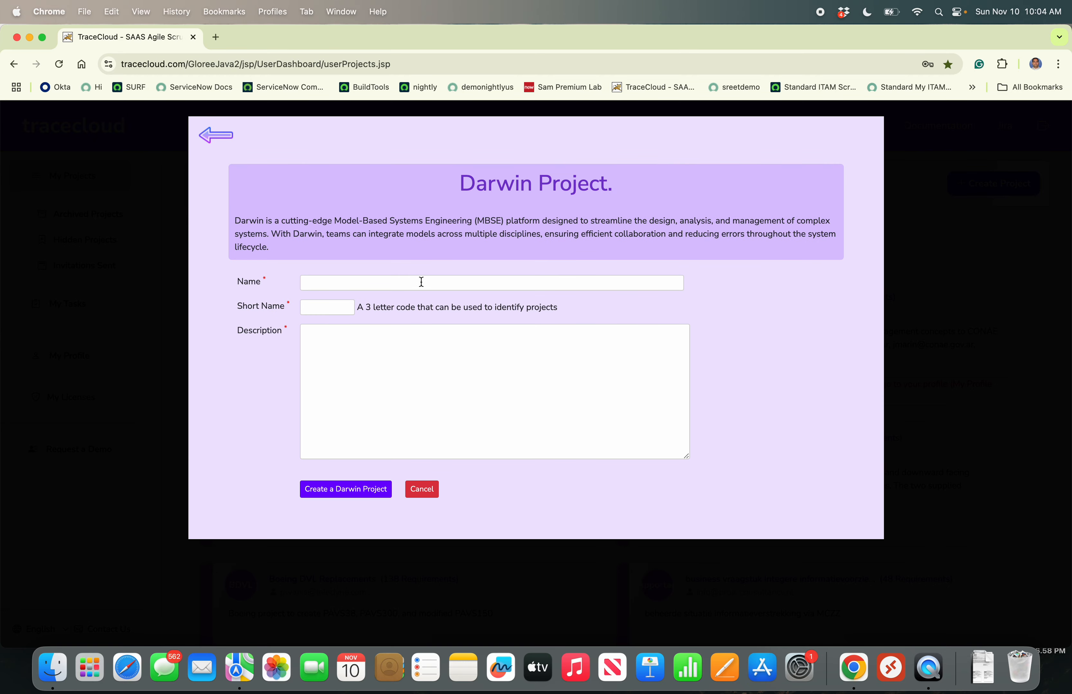
click(422, 282)
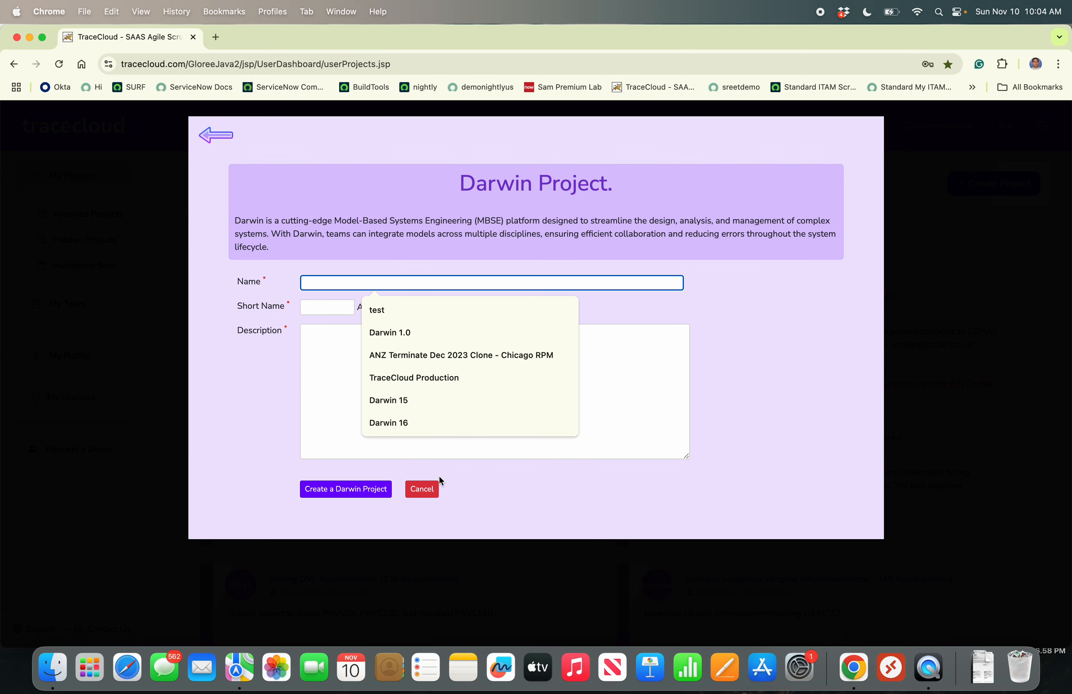
click(424, 490)
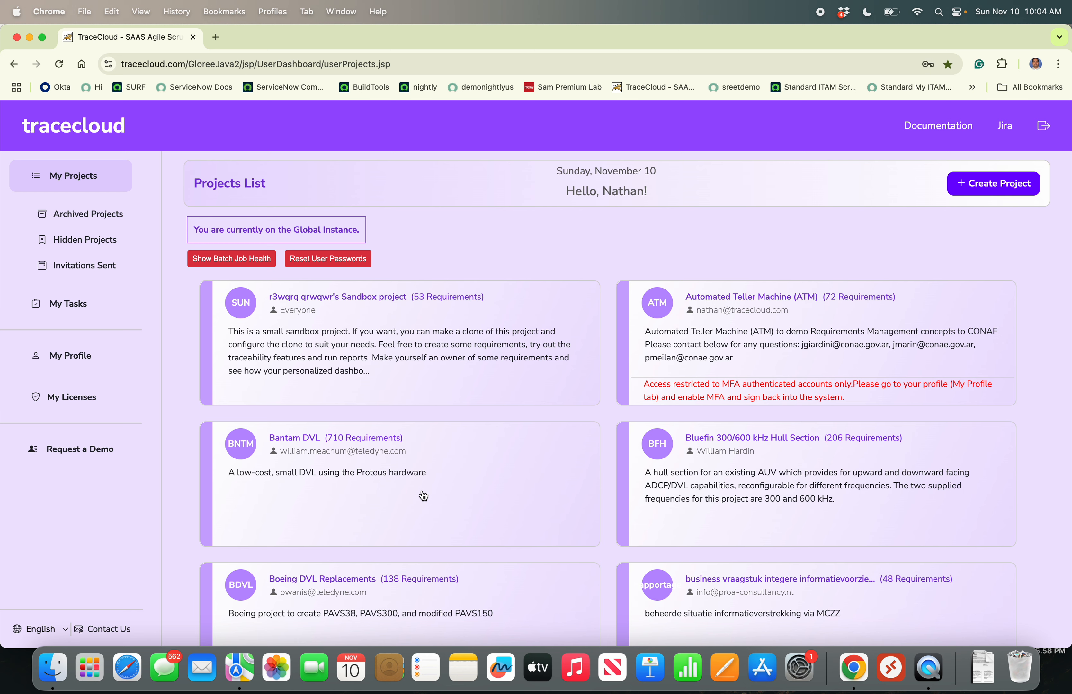
Search the projects list for "robots" and open the Robots of Hollywood project.
key(super+f)
text(robots)
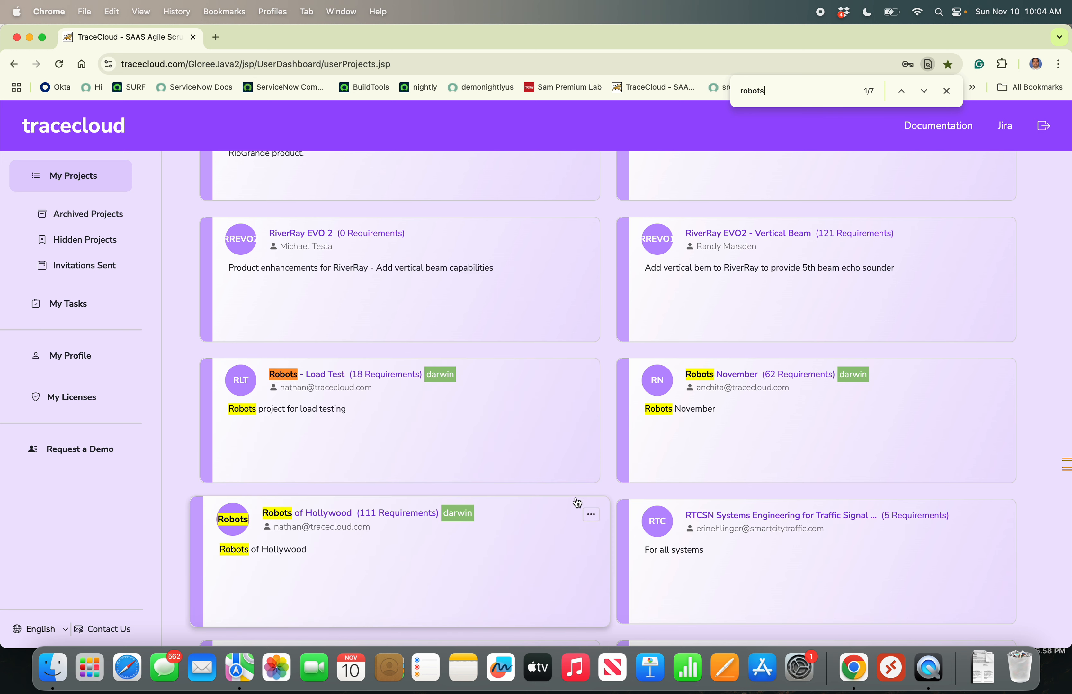
click(592, 516)
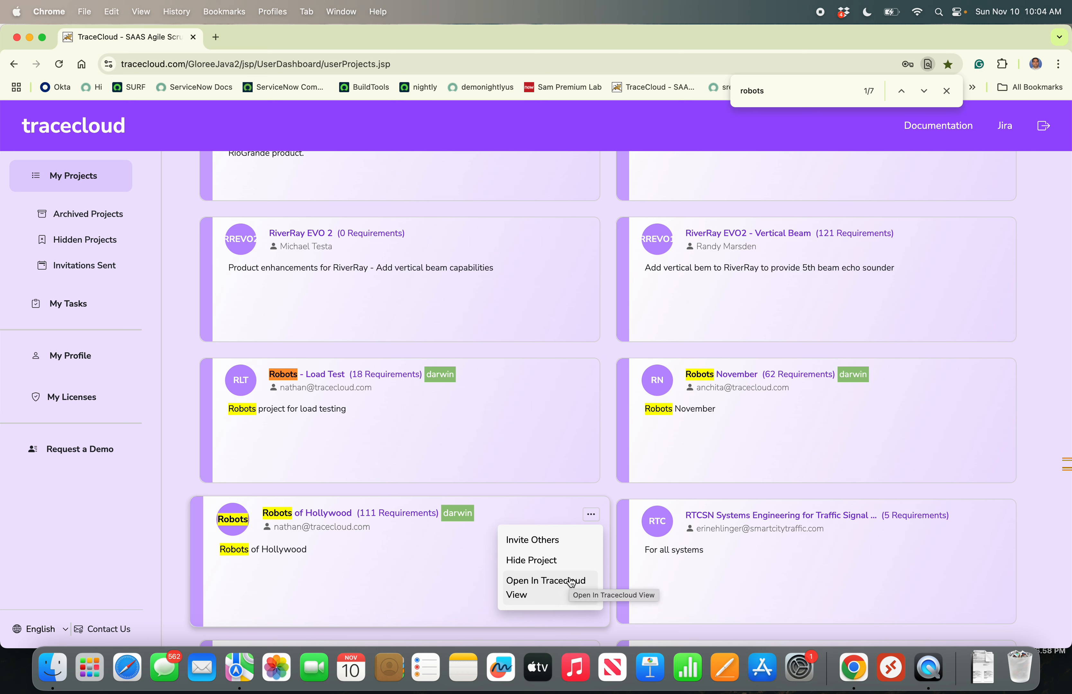
click(348, 550)
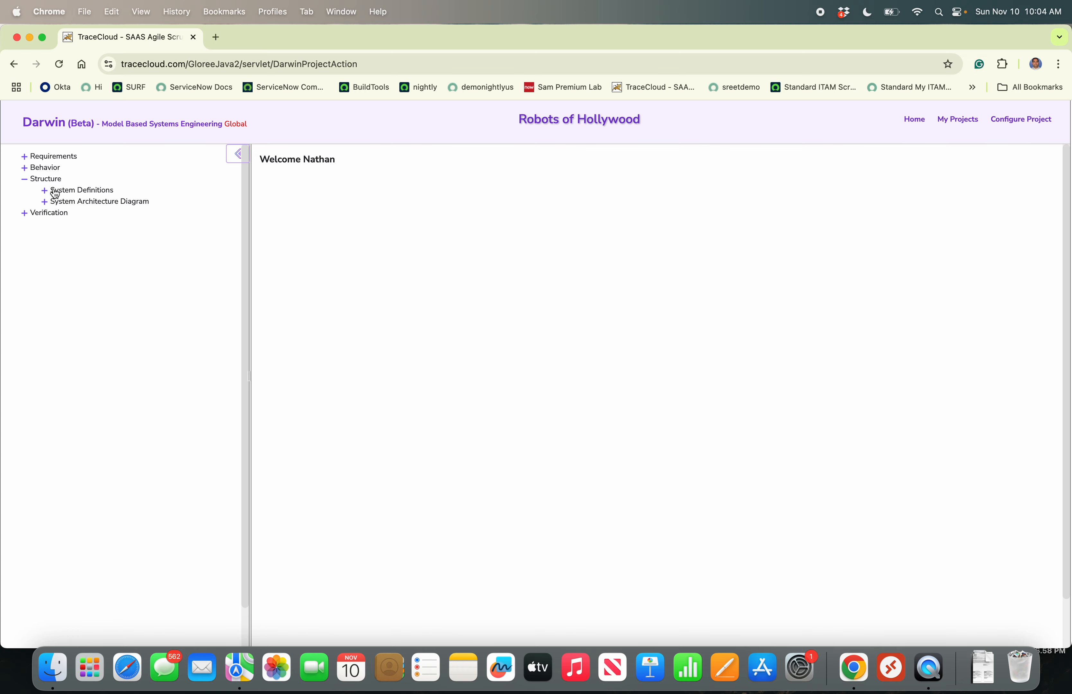
View the project's System Definitions packages and expand the System Architecture Diagram section.
click(68, 192)
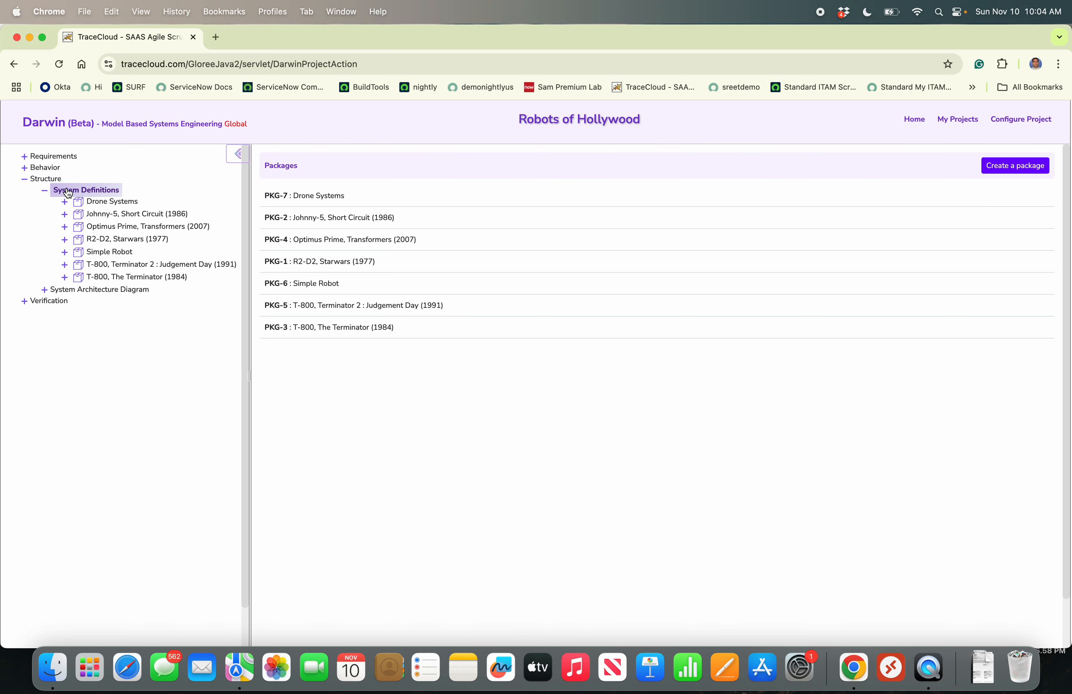
click(76, 292)
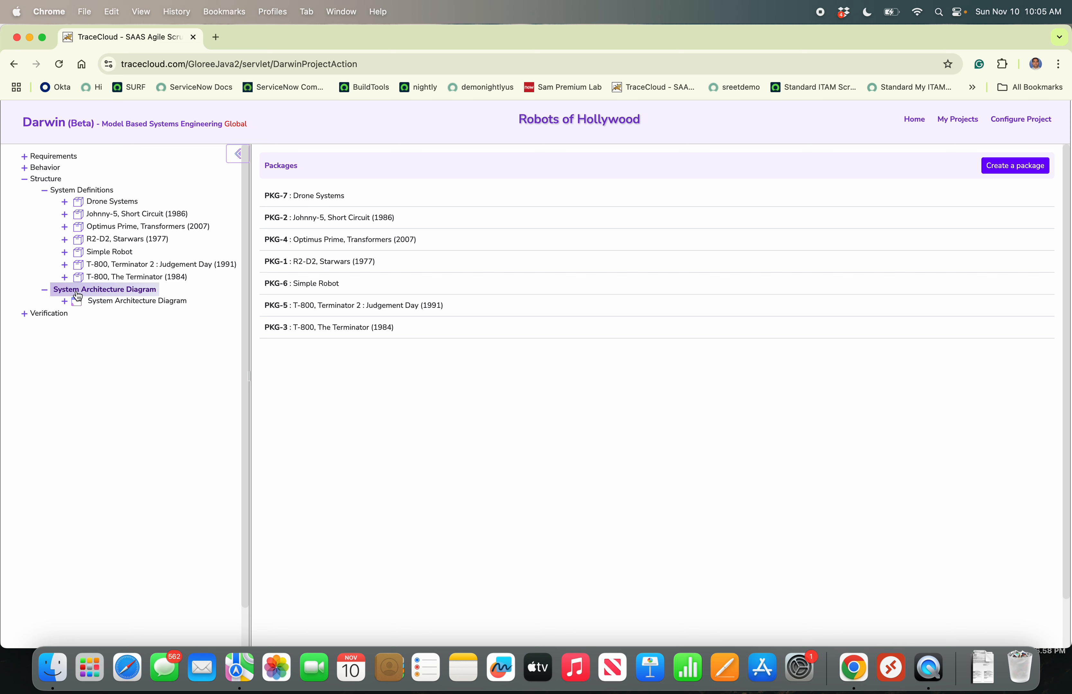
click(81, 192)
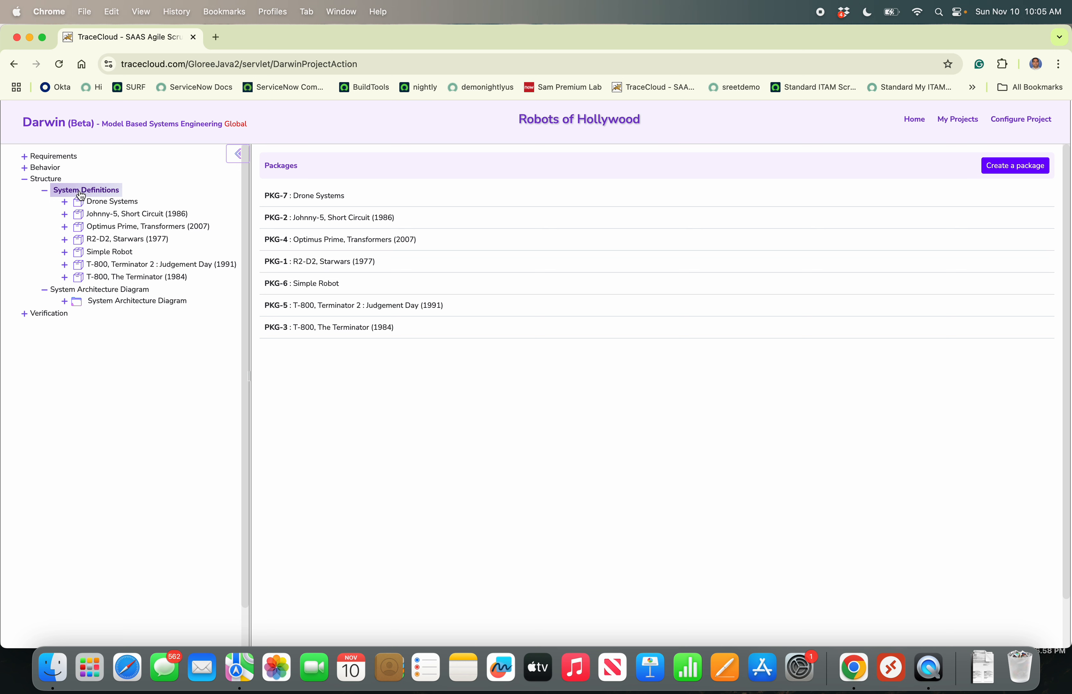
Show the Complex Parts folder in the Simple Robot package's part definitions and widen the project tree.
click(90, 254)
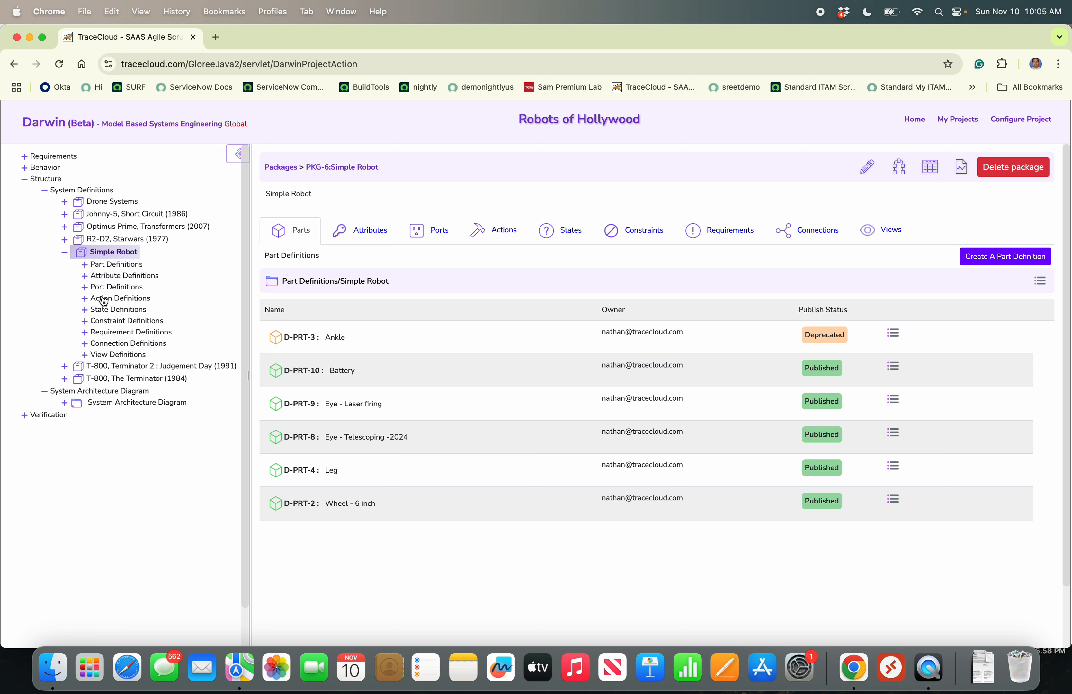
click(86, 266)
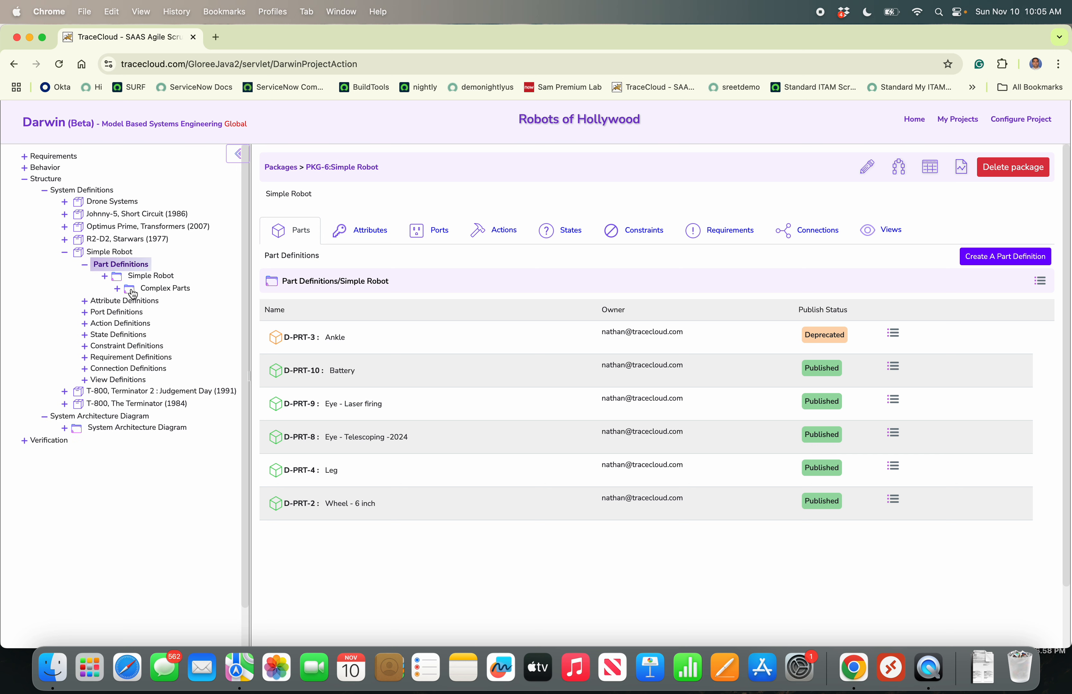
click(133, 293)
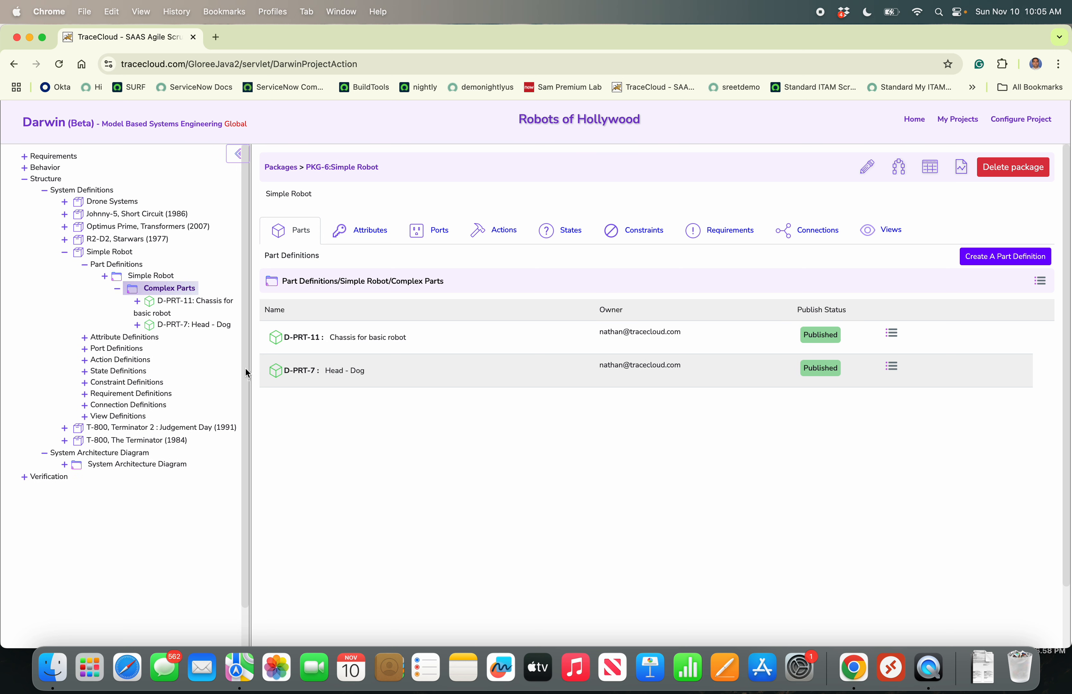
drag(249, 375, 363, 337)
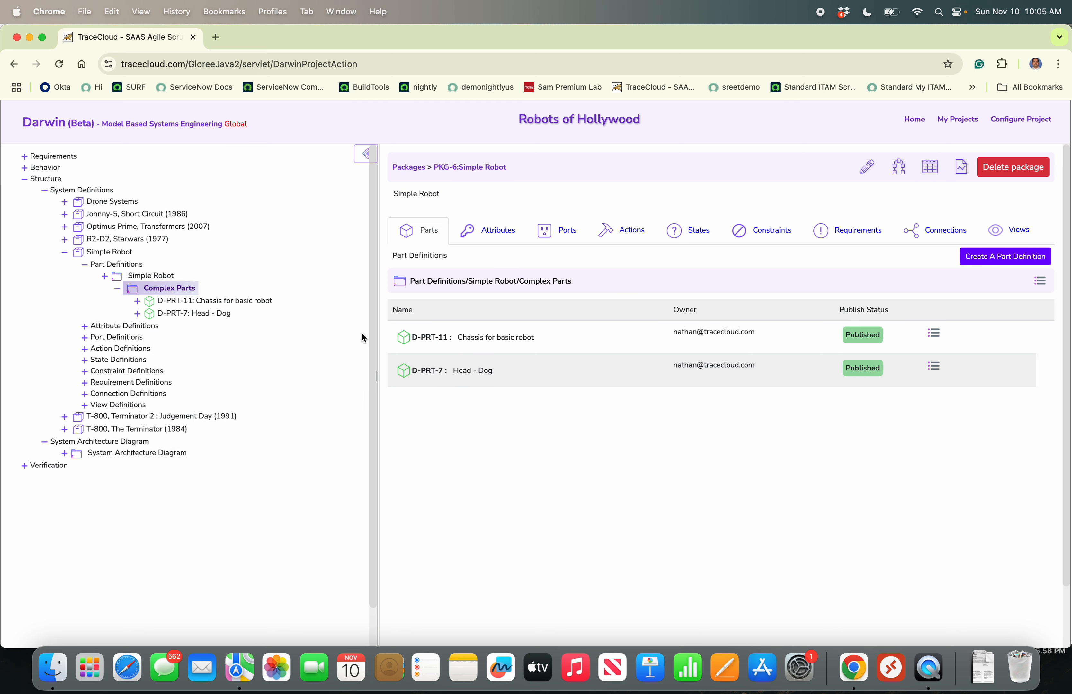
Examine the Chassis for basic robot definition with its Battery and Leg parts, and collapse the part definitions.
click(213, 303)
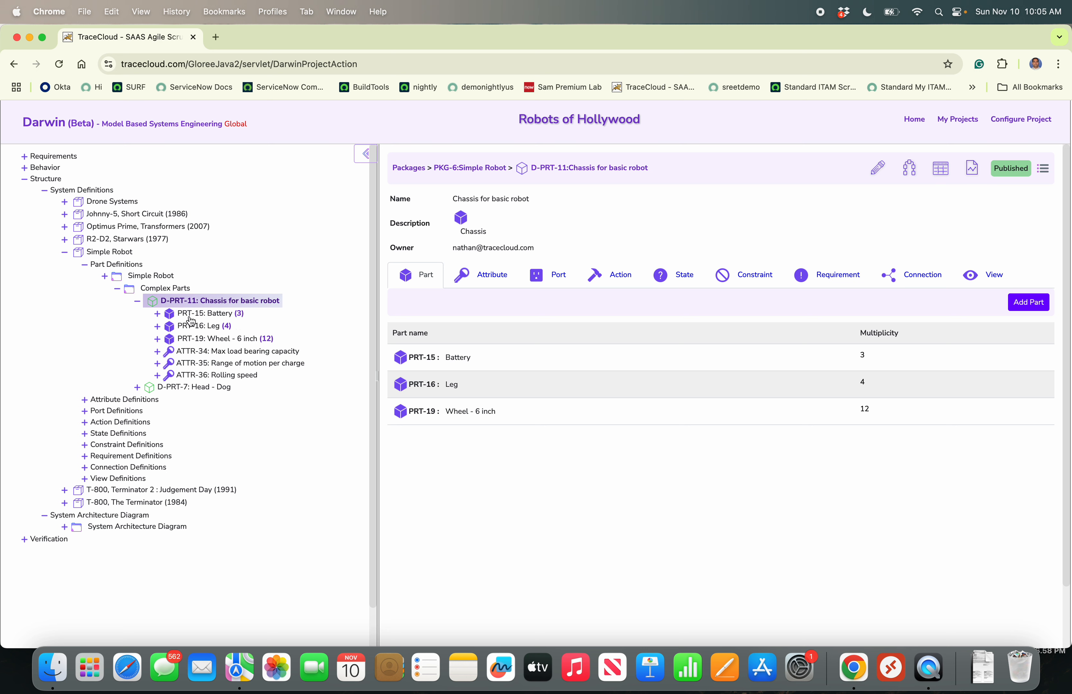
click(158, 314)
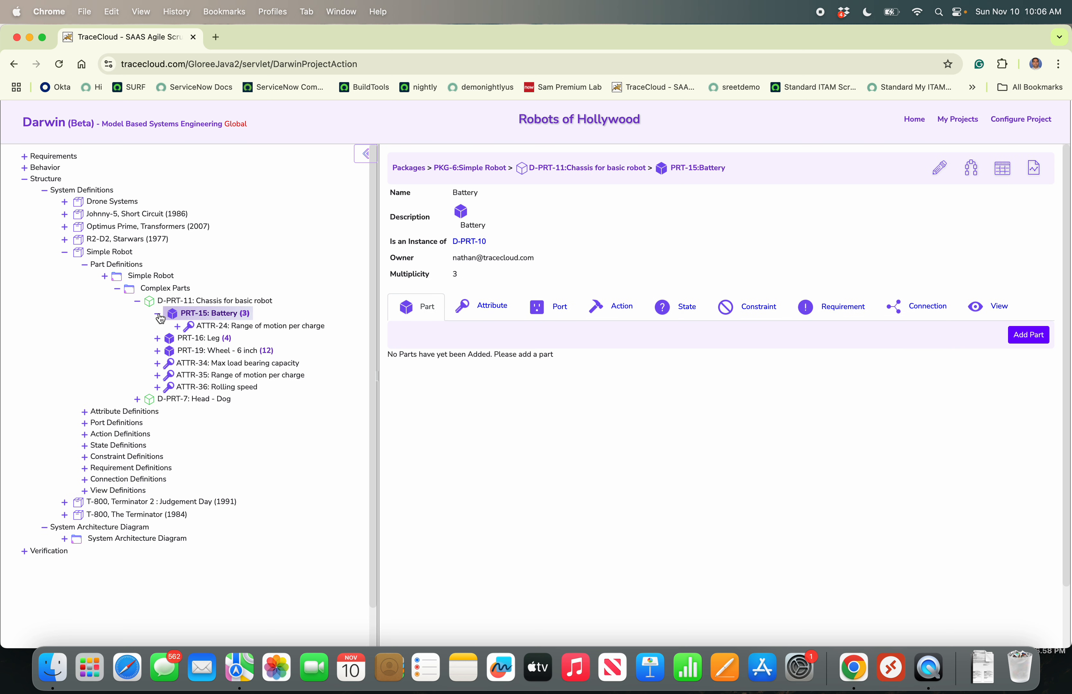
click(157, 338)
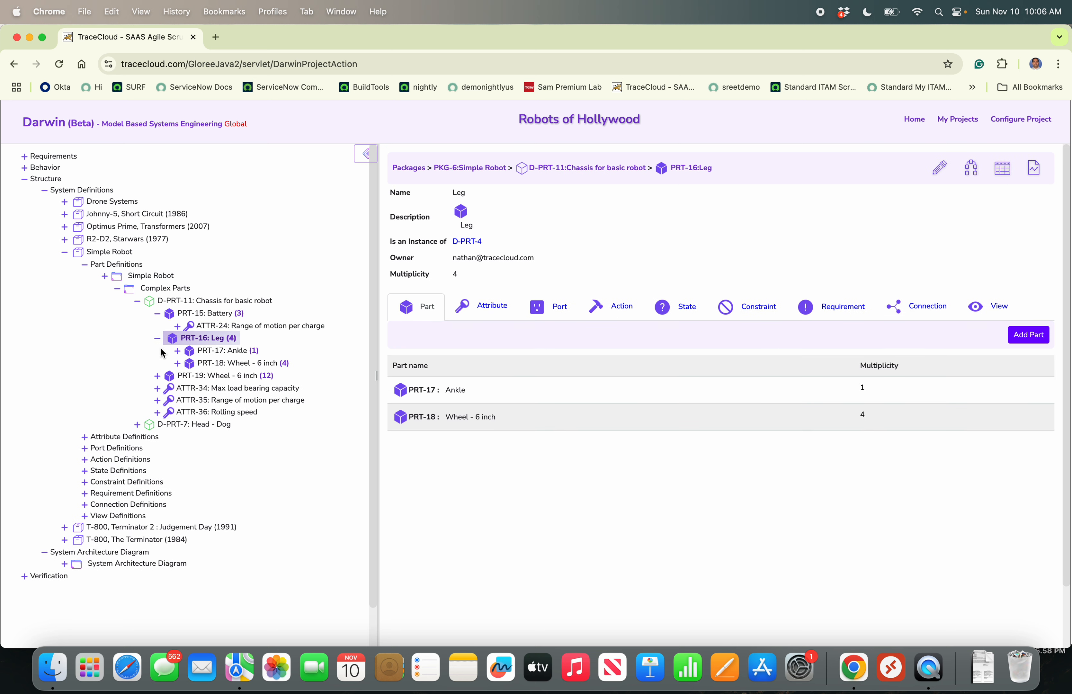
click(138, 301)
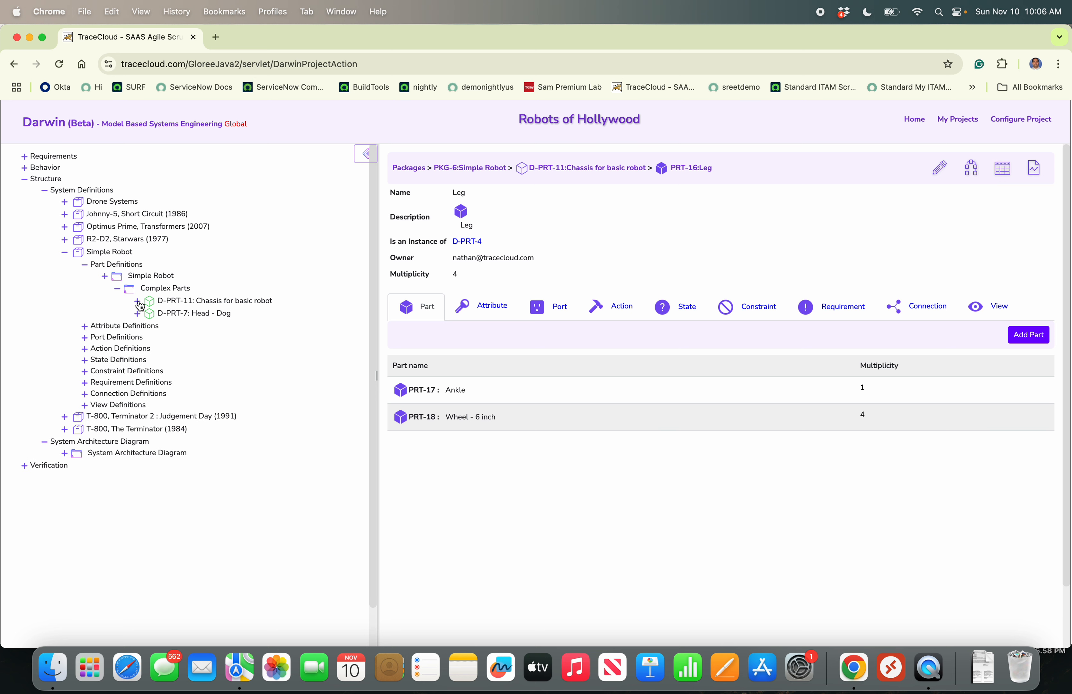
click(85, 265)
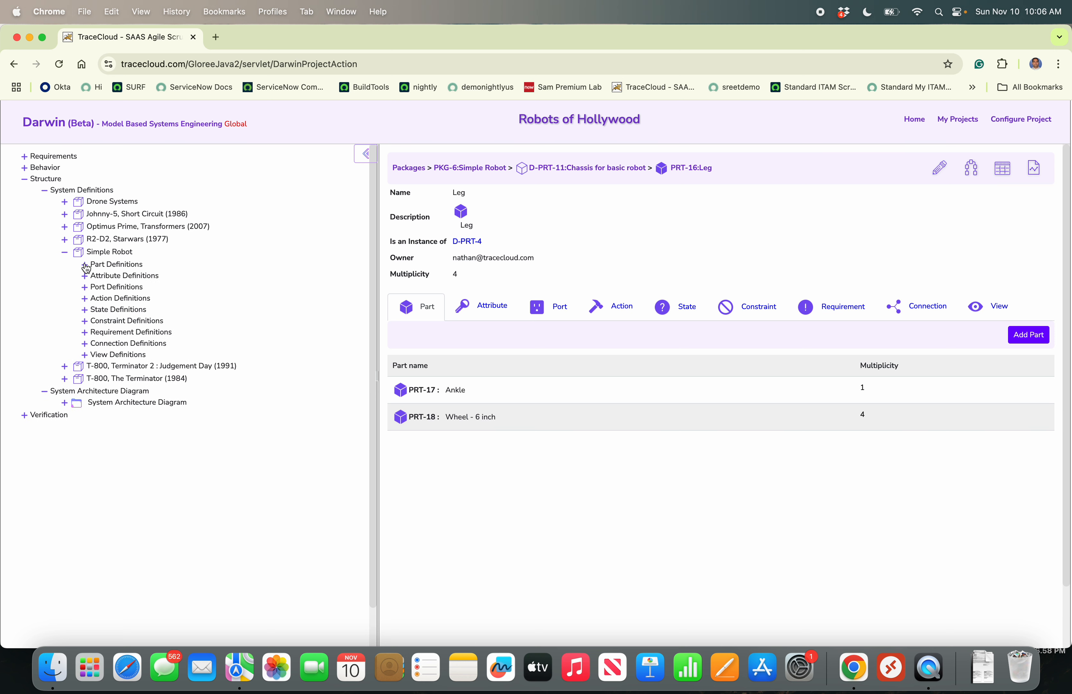
click(89, 206)
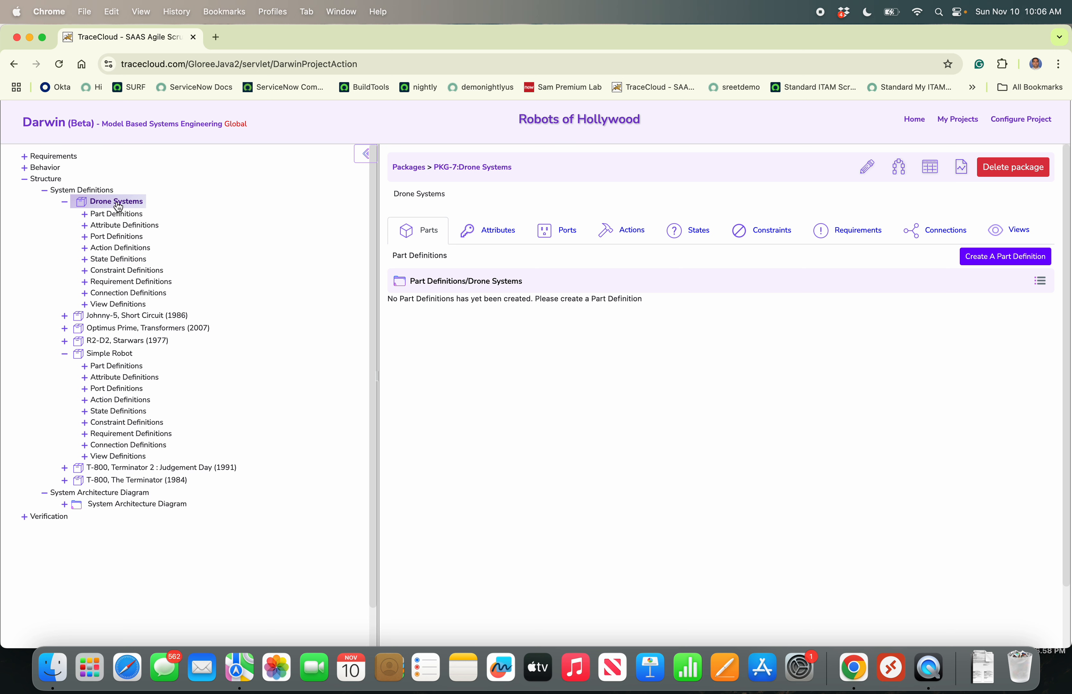
click(88, 191)
click(1000, 165)
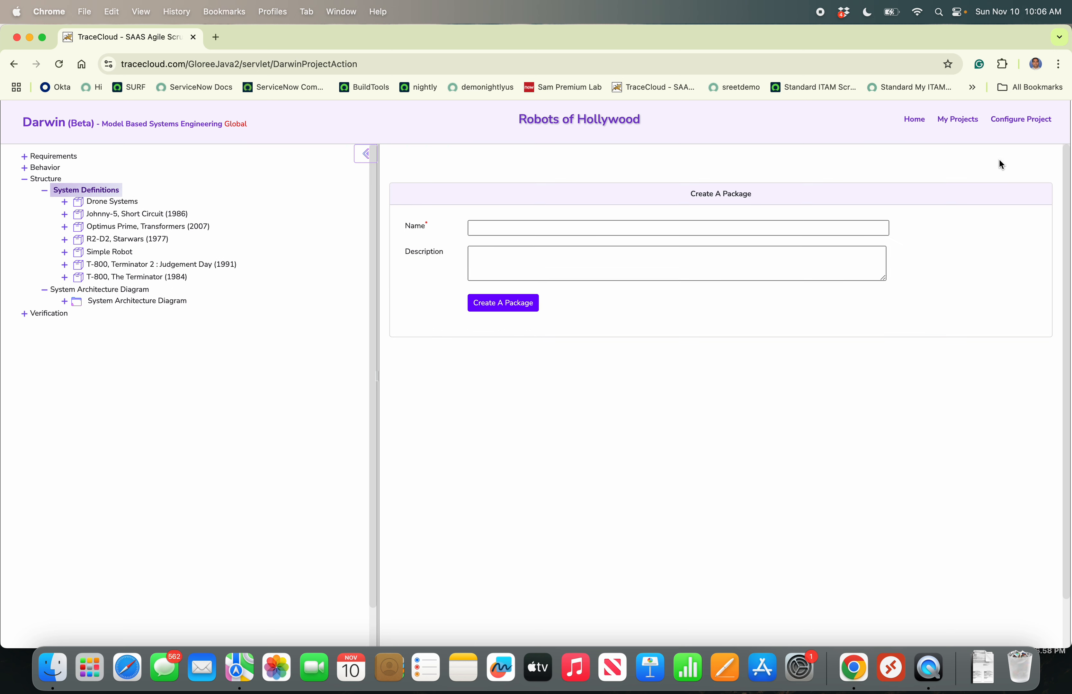
click(513, 227)
click(501, 266)
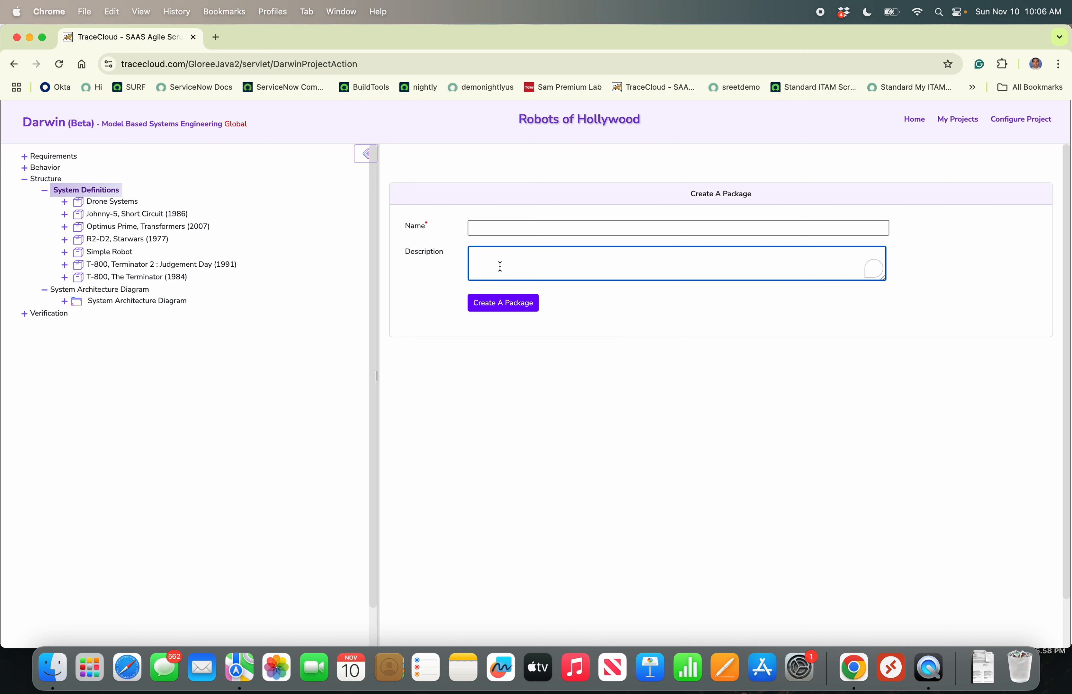
Open the Drone Systems folder under the Drone Systems package's attribute definitions.
click(112, 203)
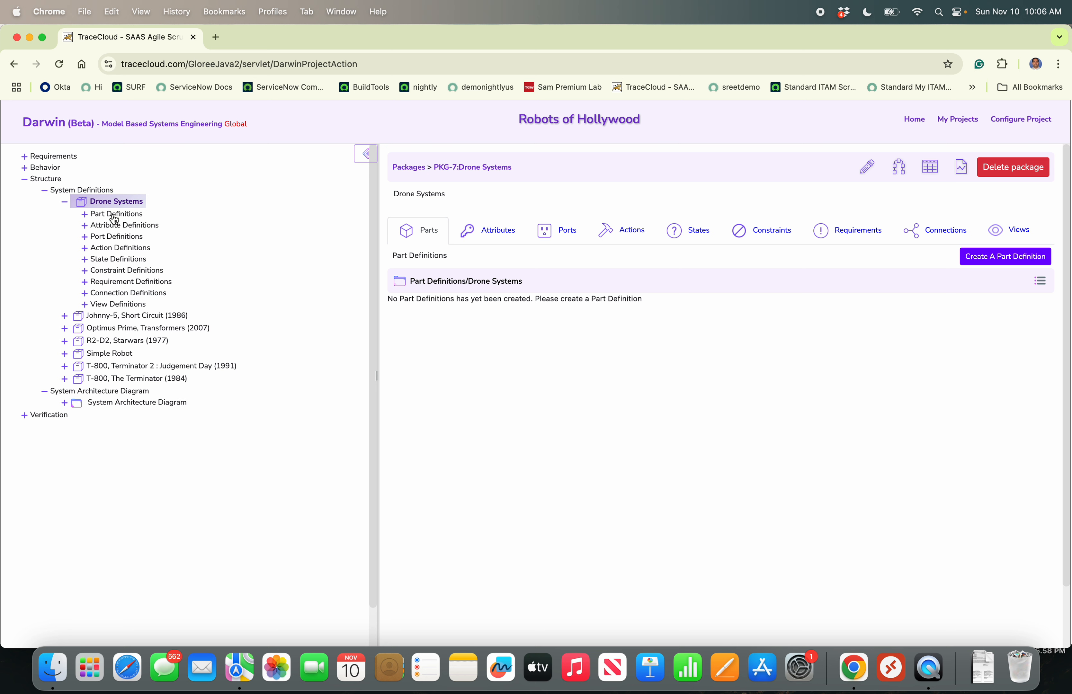
click(116, 227)
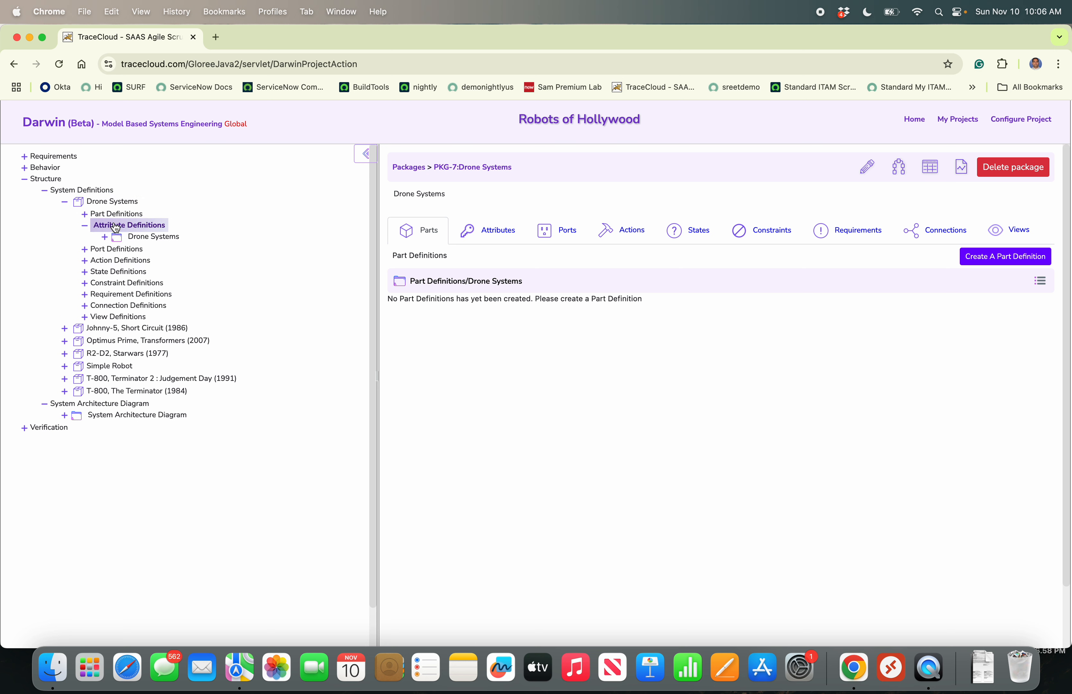
click(146, 237)
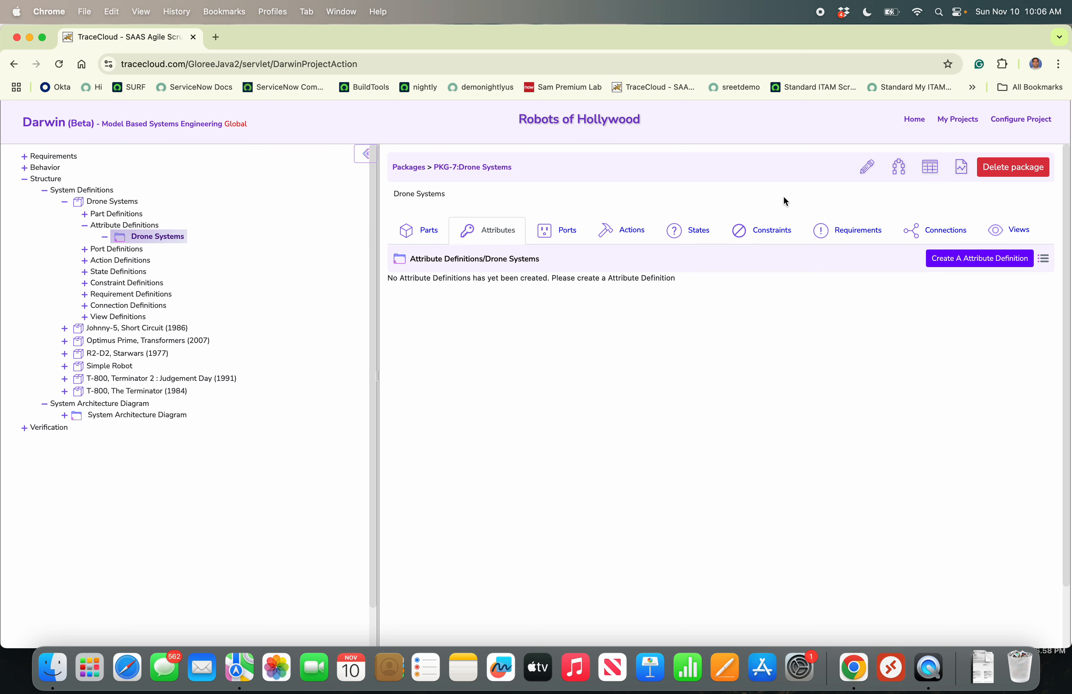
Create a "Flight time" attribute definition in Drone Systems with value 100, units hours and description "How long the drone can fly".
click(946, 262)
click(631, 358)
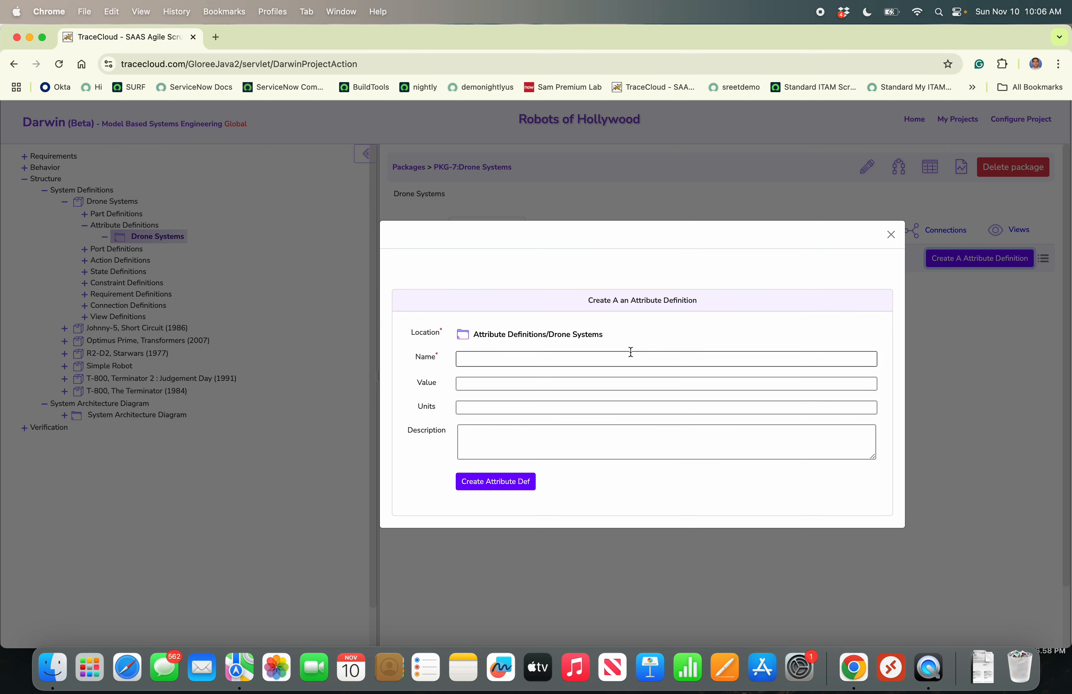
text(Flight time)
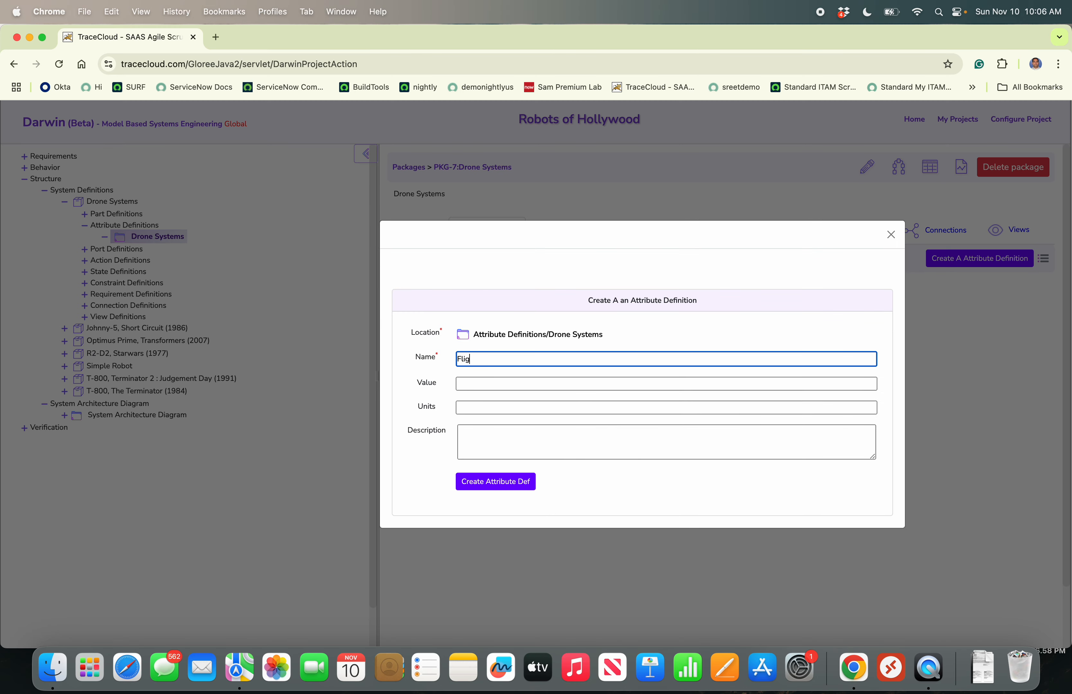
key(Tab)
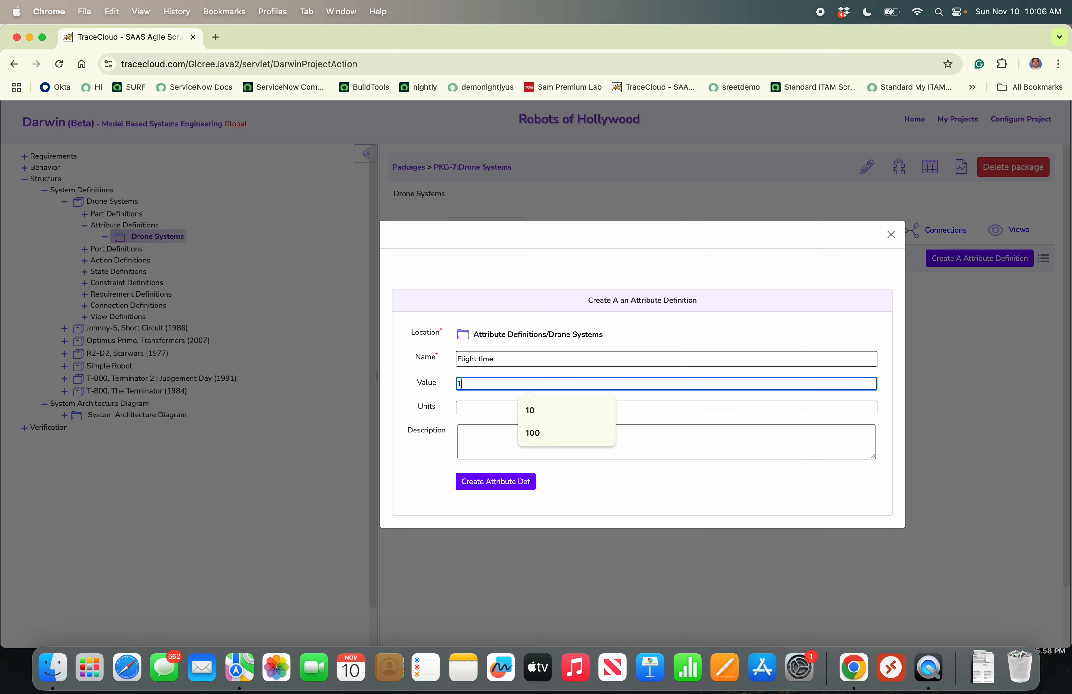
text(100)
key(Tab)
text(hours)
key(Tab)
text(How long the )
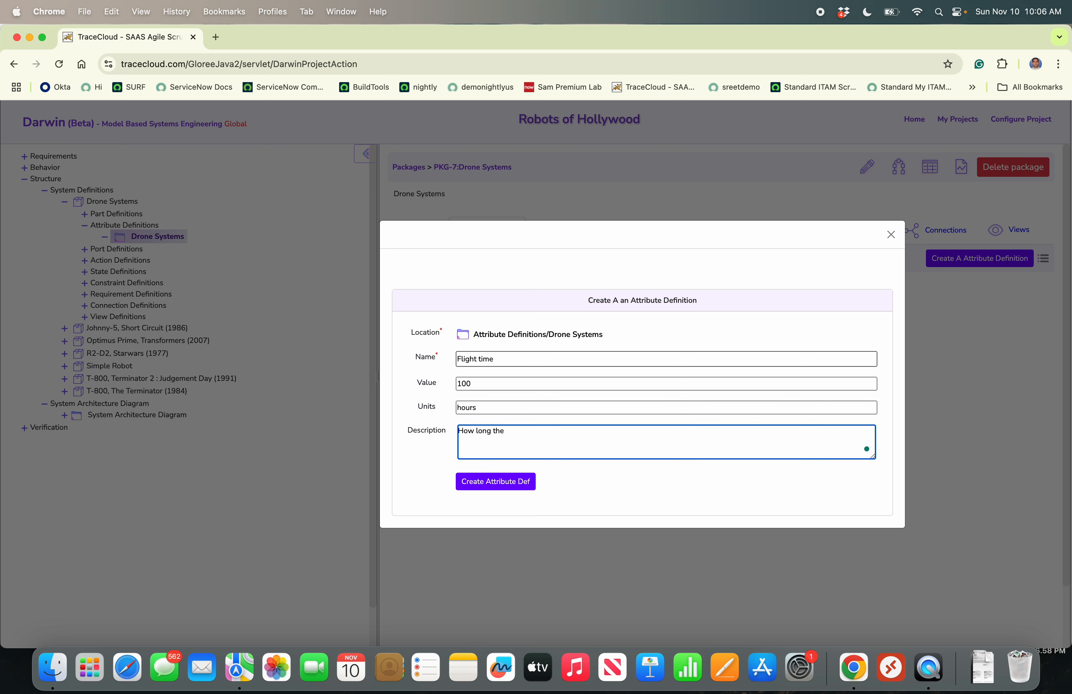
text(drone can fly)
click(485, 479)
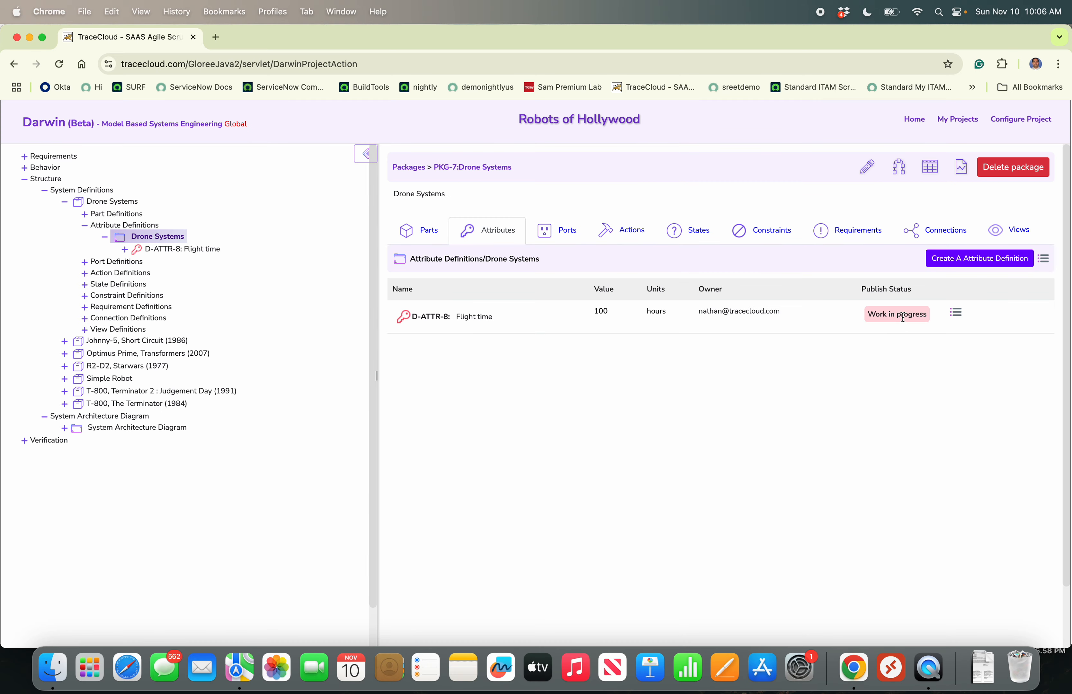
Publish the Flight time attribute definition and dismiss the status notification.
click(956, 313)
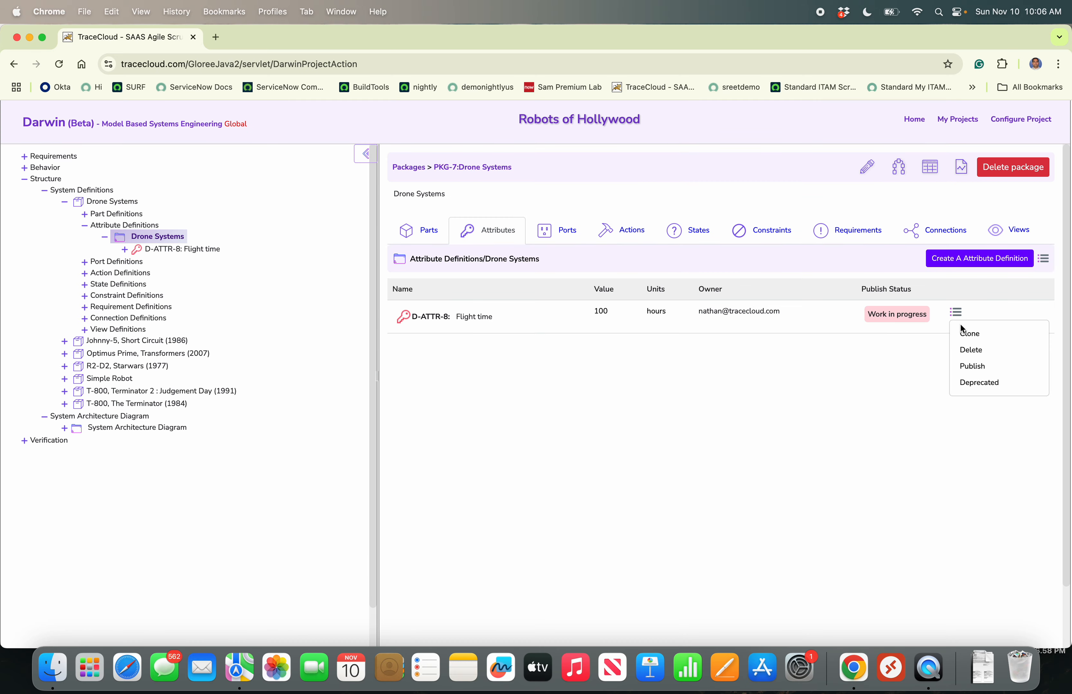
click(972, 366)
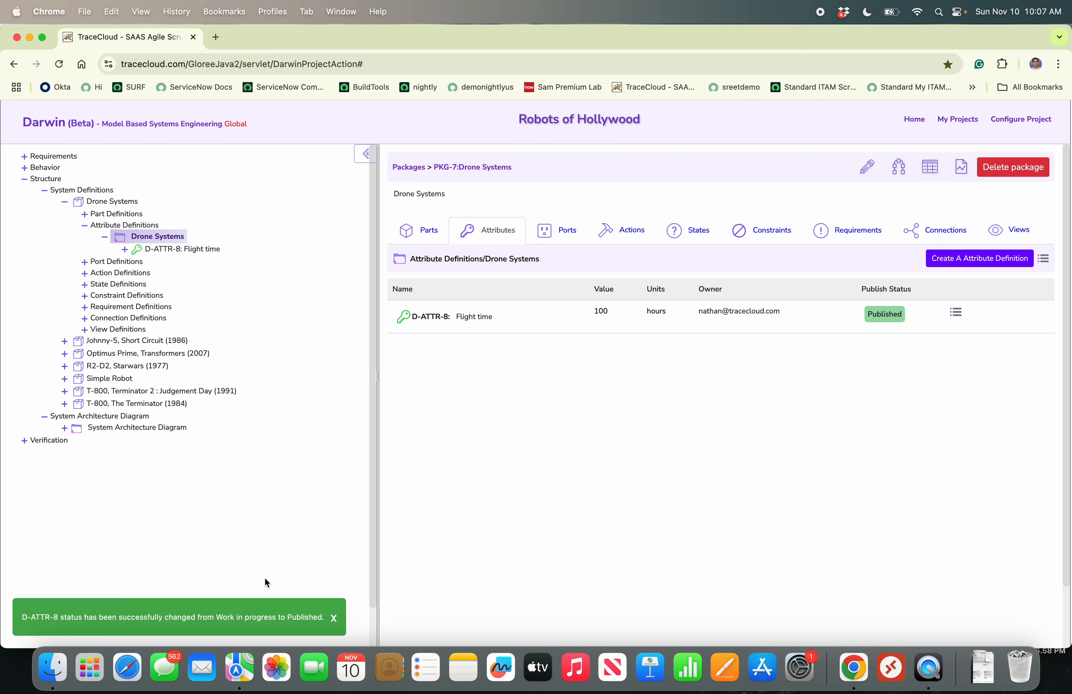
click(334, 618)
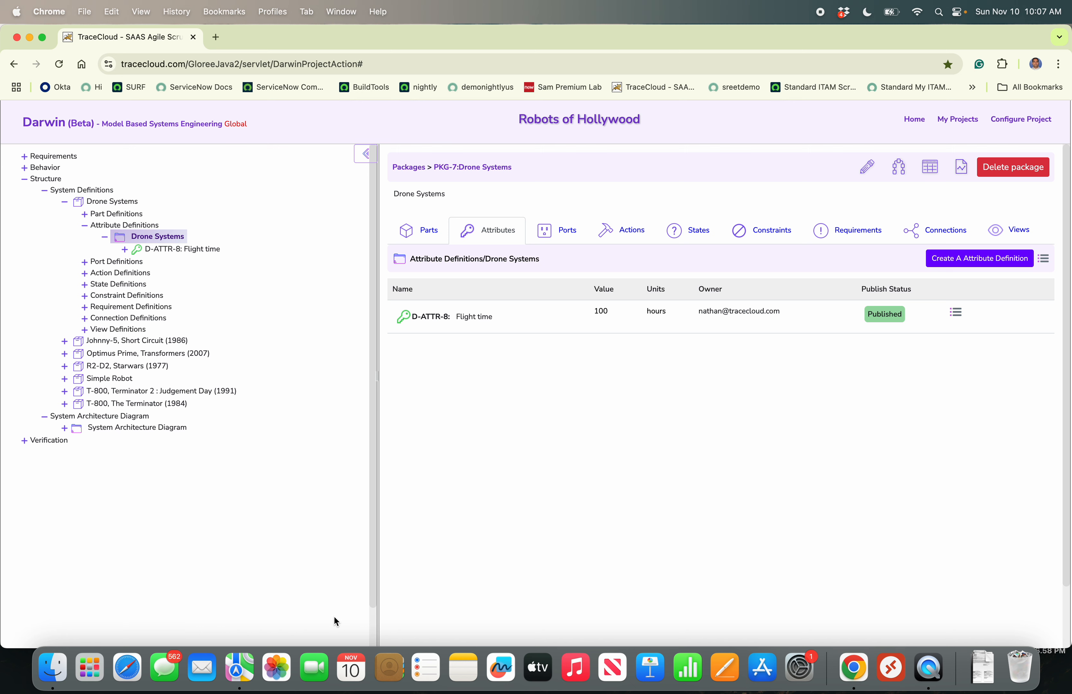
Start a new attribute definition in the Drone Systems folder and name it "Max load carry capacity".
click(938, 262)
click(747, 358)
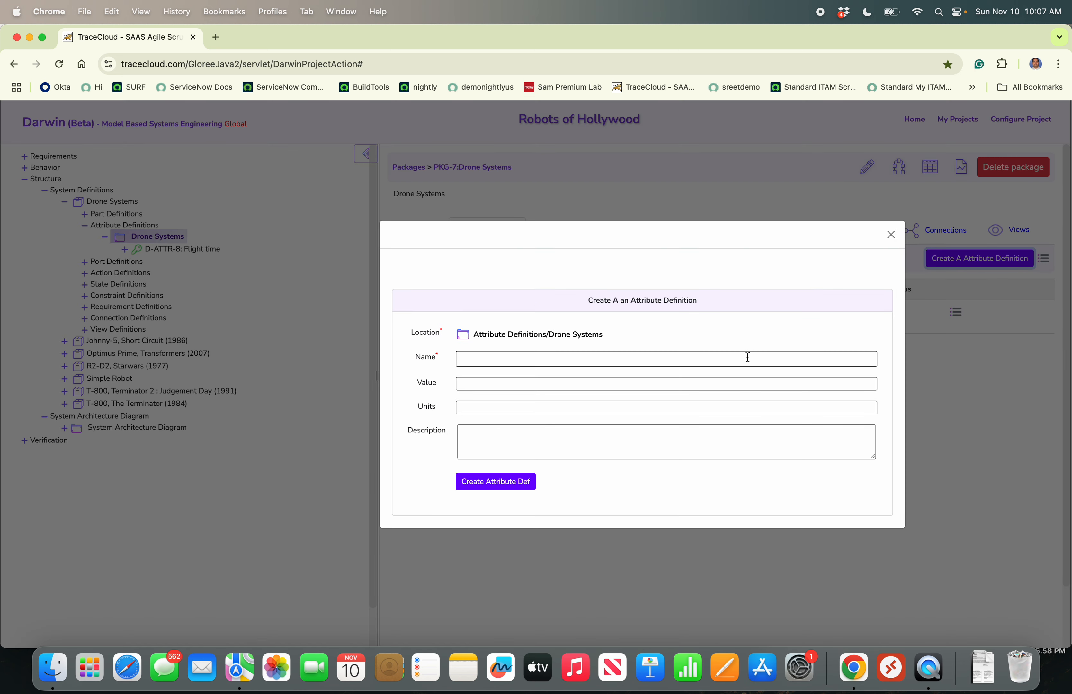
text(Load ca)
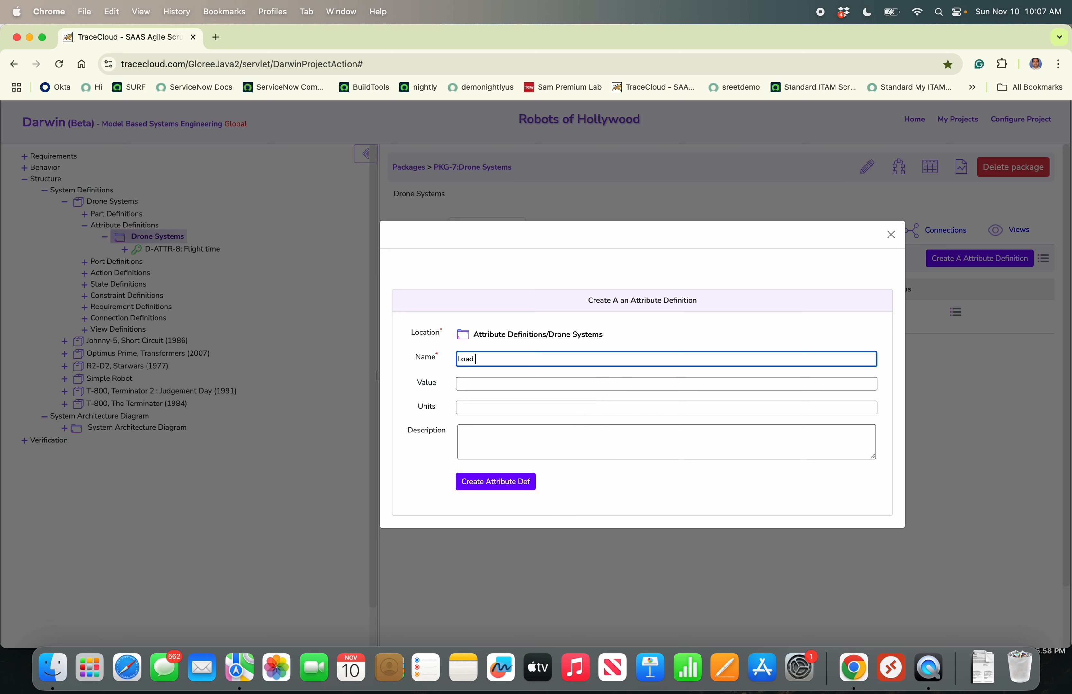
key(BackSpace)
key(BackSpace)
key(super+a)
text(MaxyW)
key(BackSpace)
text(ad carry capacity)
Create the attribute definition with value 10, units Kg and description "Max load", and publish it.
click(725, 385)
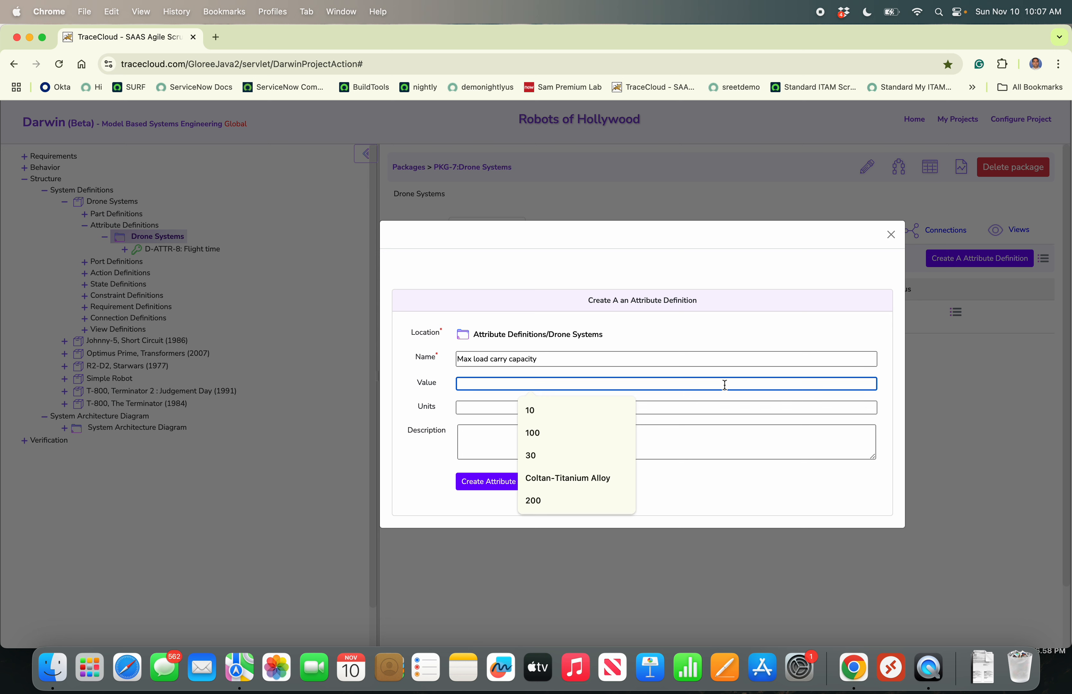
text(10)
click(722, 407)
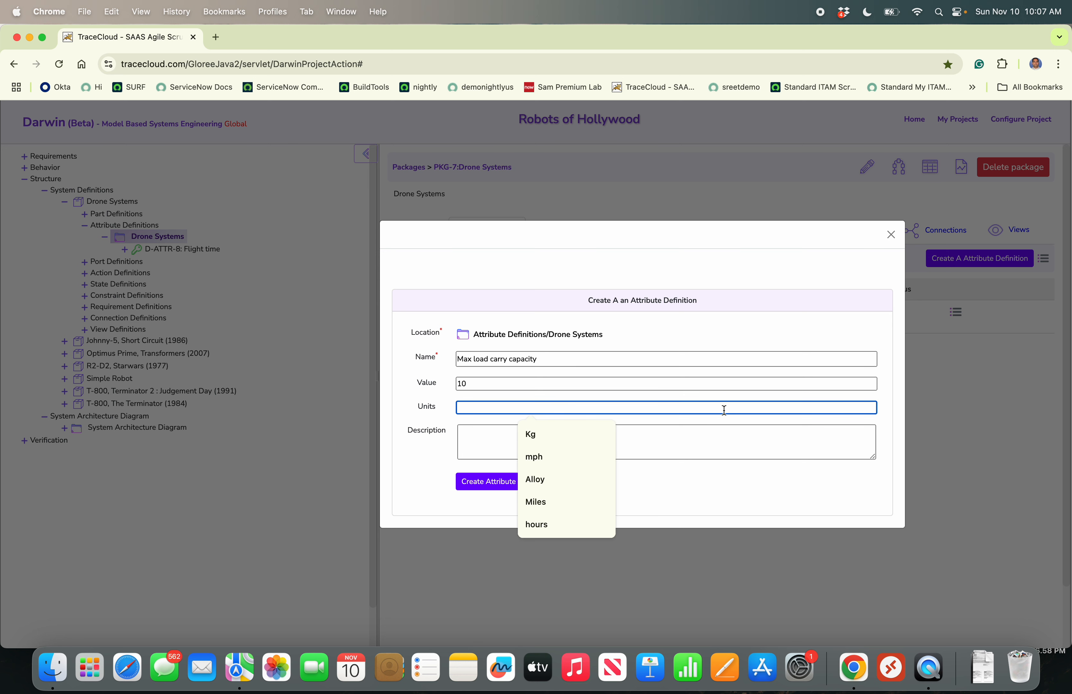
text(Kig)
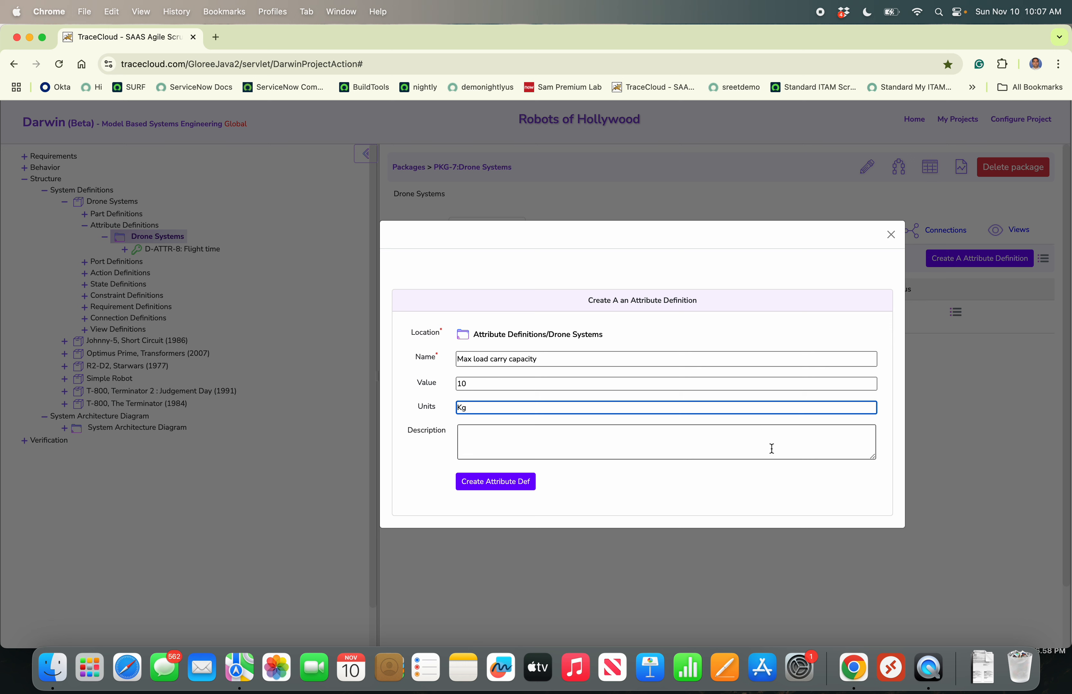
click(771, 447)
text(Mx)
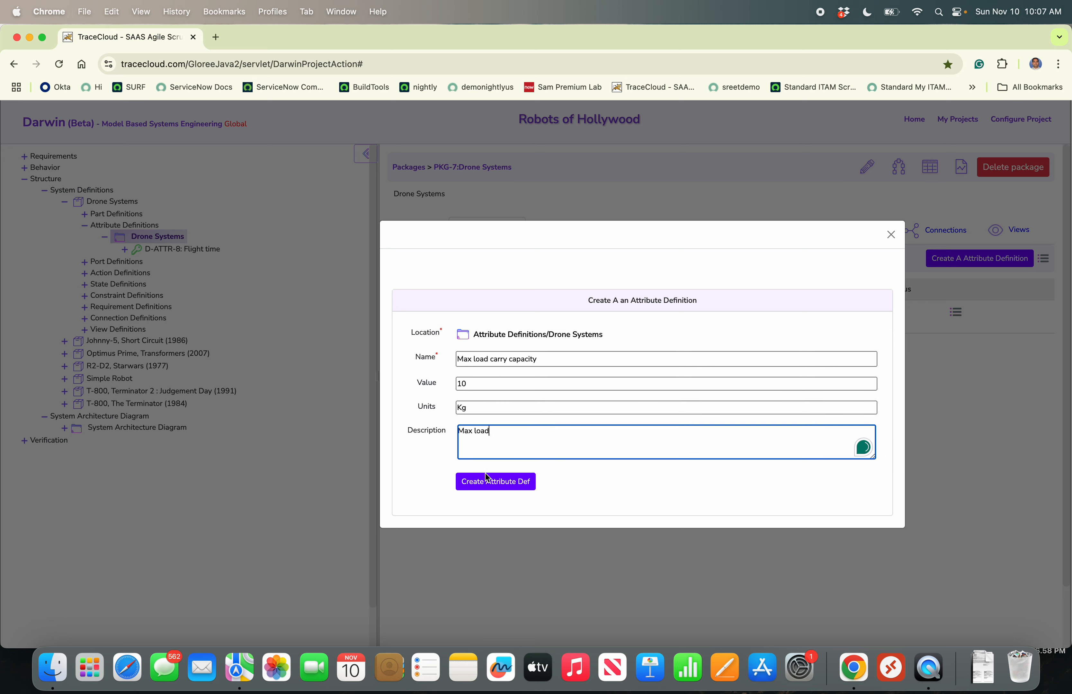
click(492, 483)
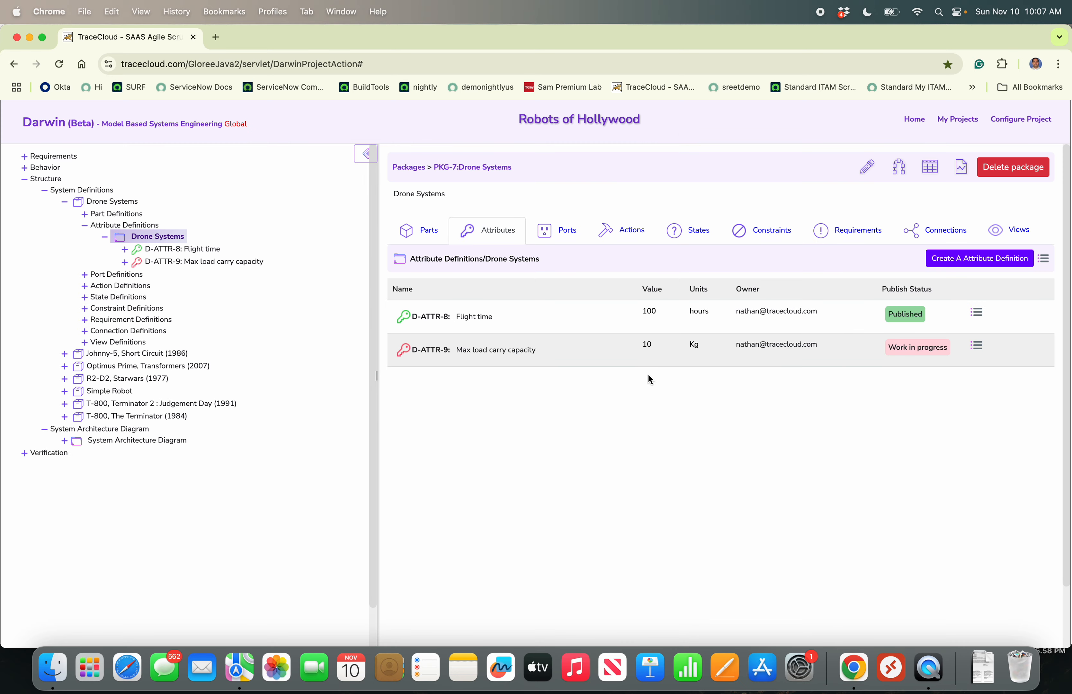
click(975, 347)
click(910, 398)
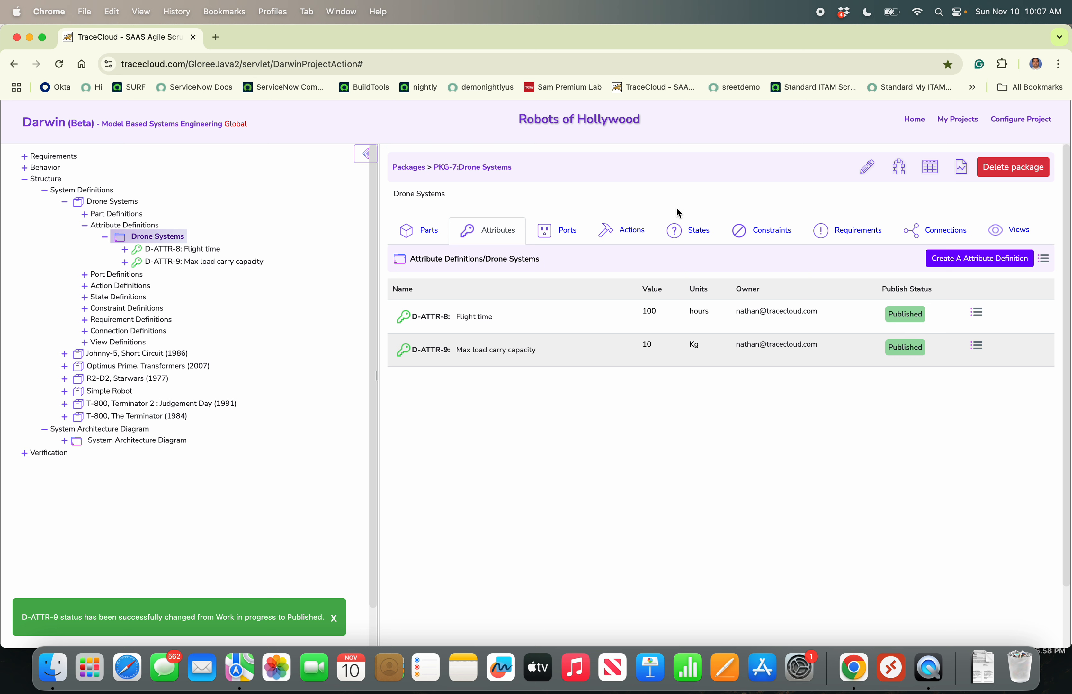
Look through the package's other definition categories and open the Drone Systems folder under its port definitions.
click(569, 229)
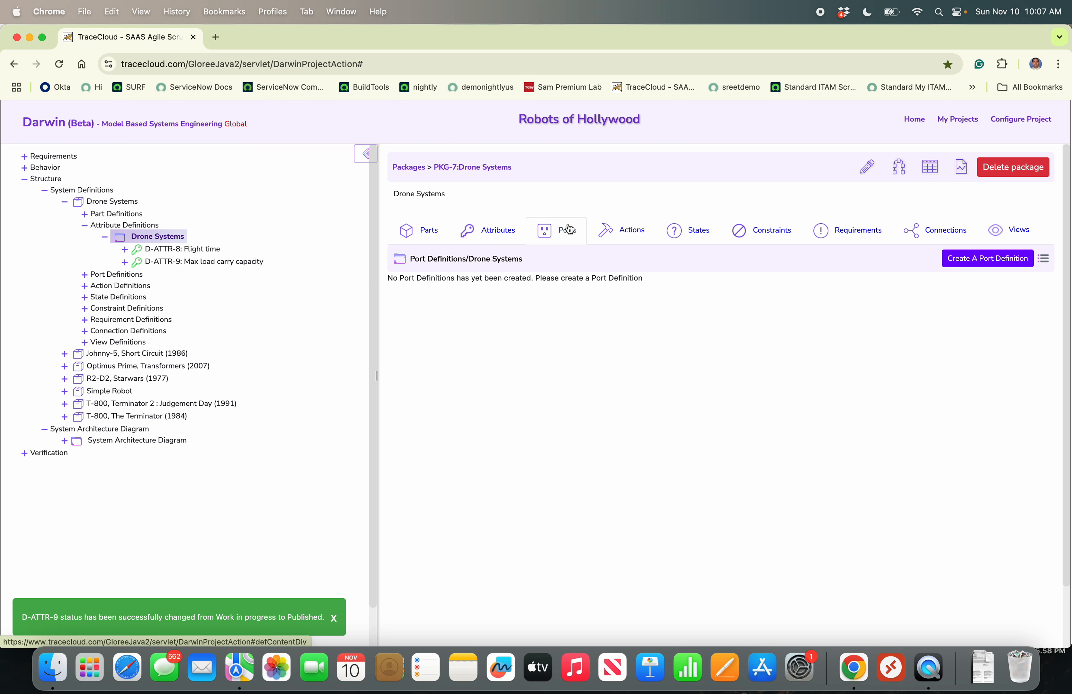
click(618, 229)
click(760, 230)
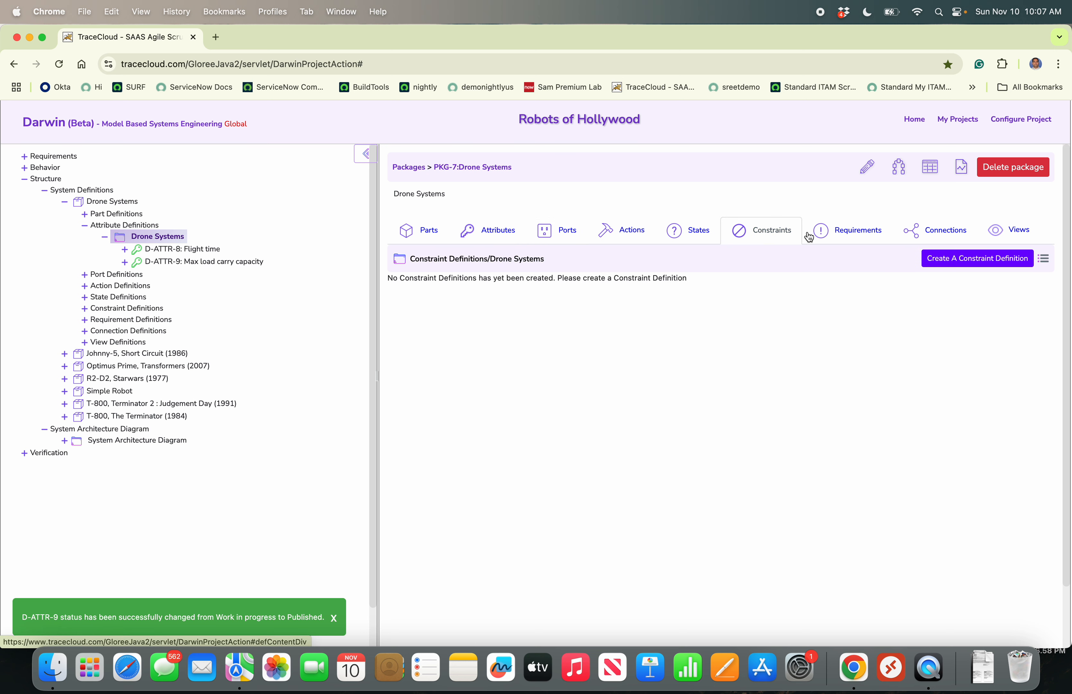
click(856, 236)
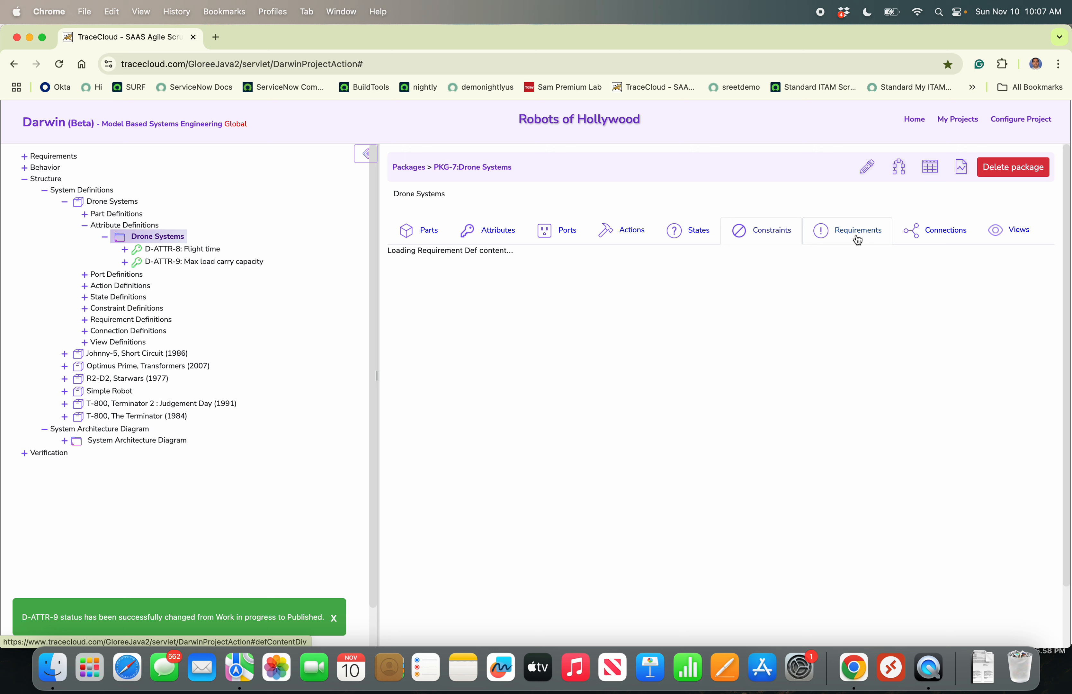
click(126, 228)
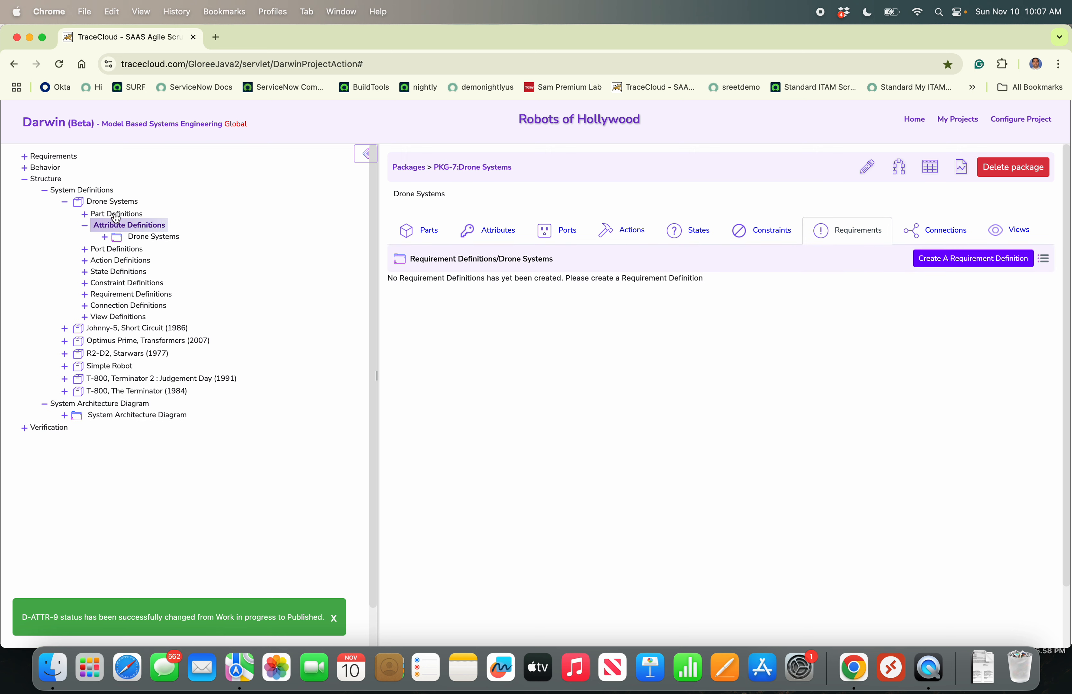
click(104, 250)
click(141, 260)
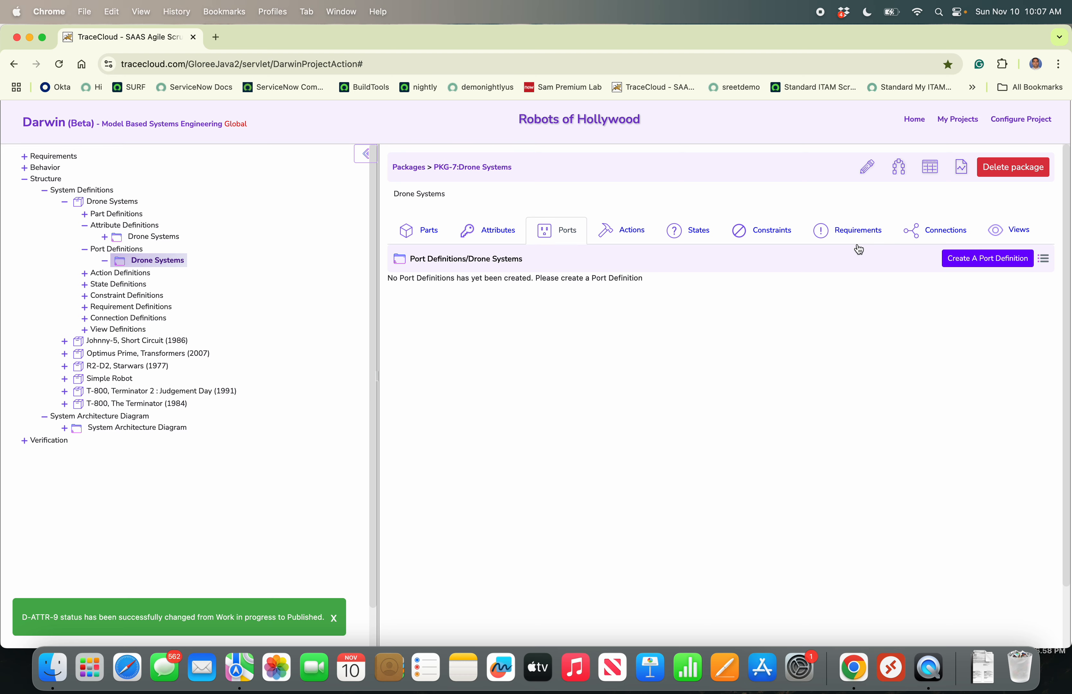
Start a new port definition in Drone Systems named "Communication port" with the description "communication".
click(968, 260)
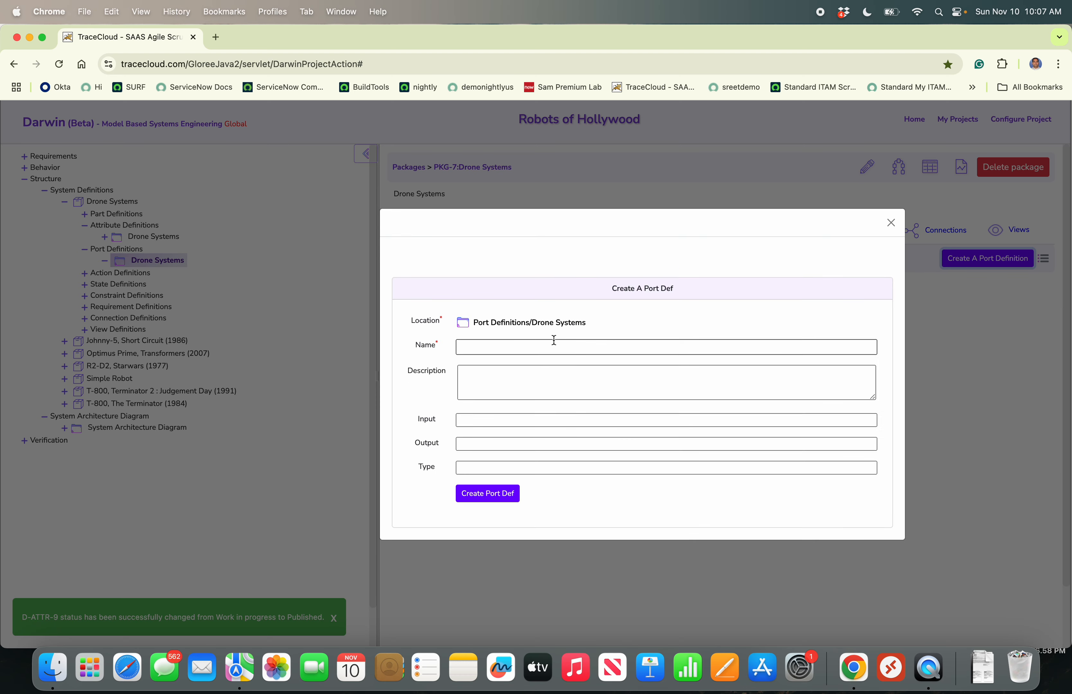
click(555, 348)
text(Daa)
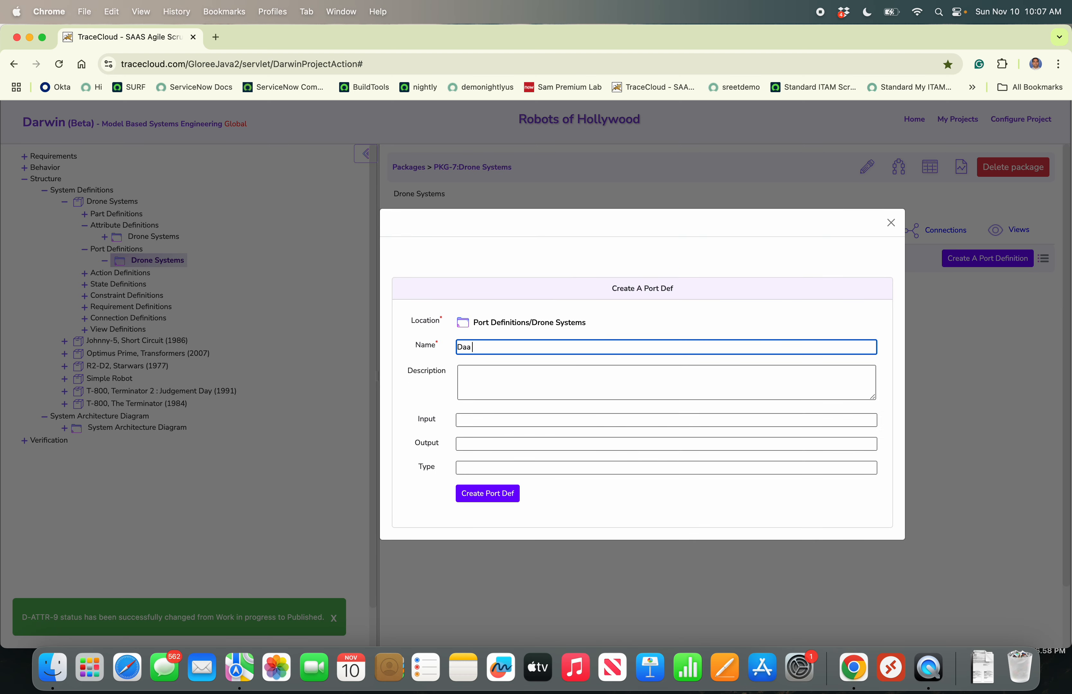
key(BackSpace)
key(BackSpace)
key(BackSpace)
text(Com)
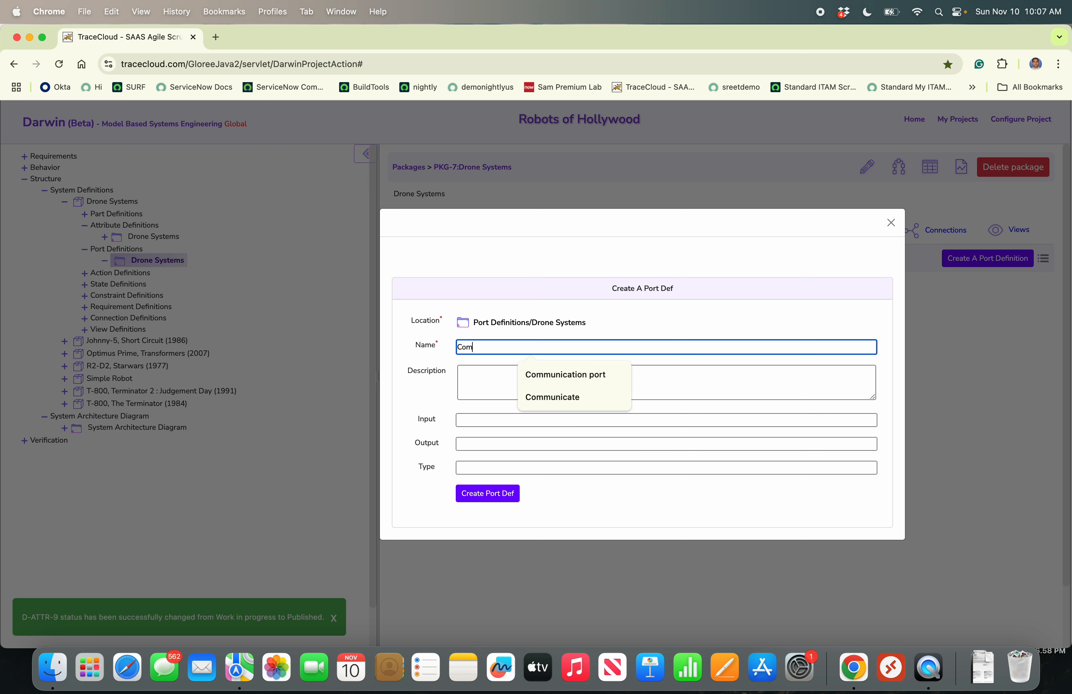
text(munication port)
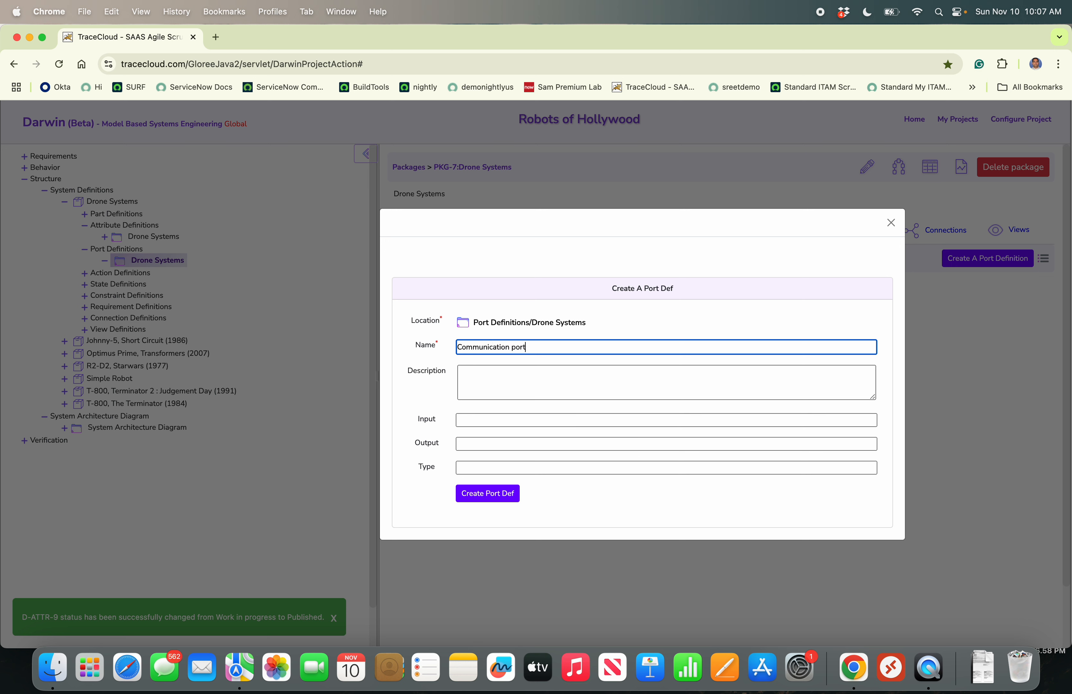
key(Tab)
text(co)
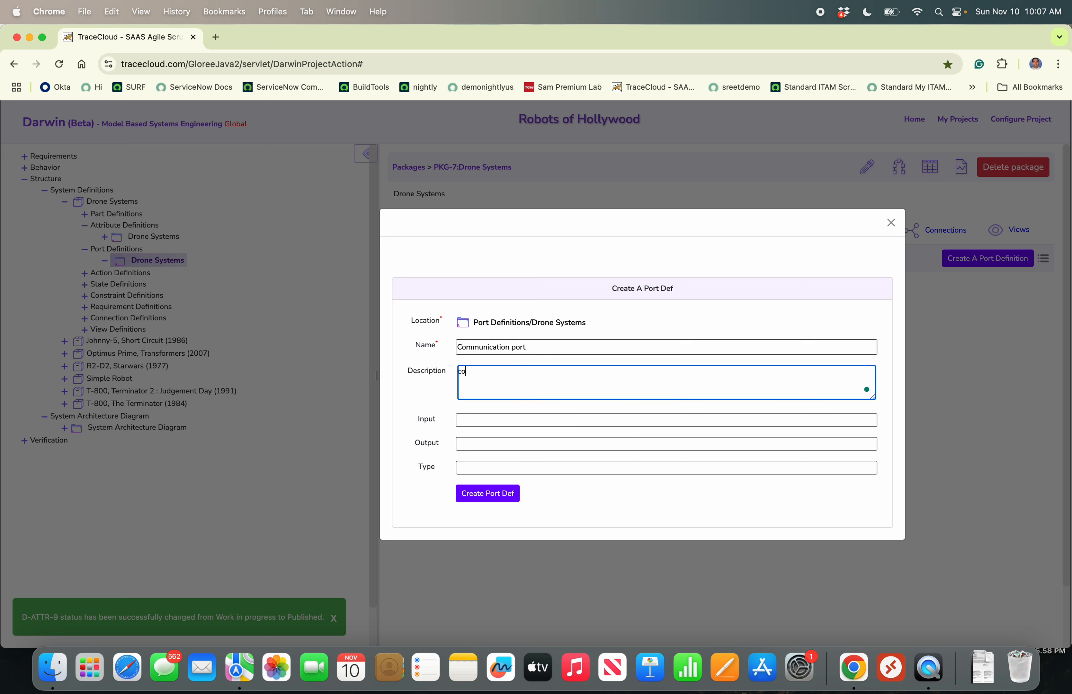
text(mmunication)
Set the port's input and output to "wifi" and its type to "communication", and create the port definition.
click(540, 419)
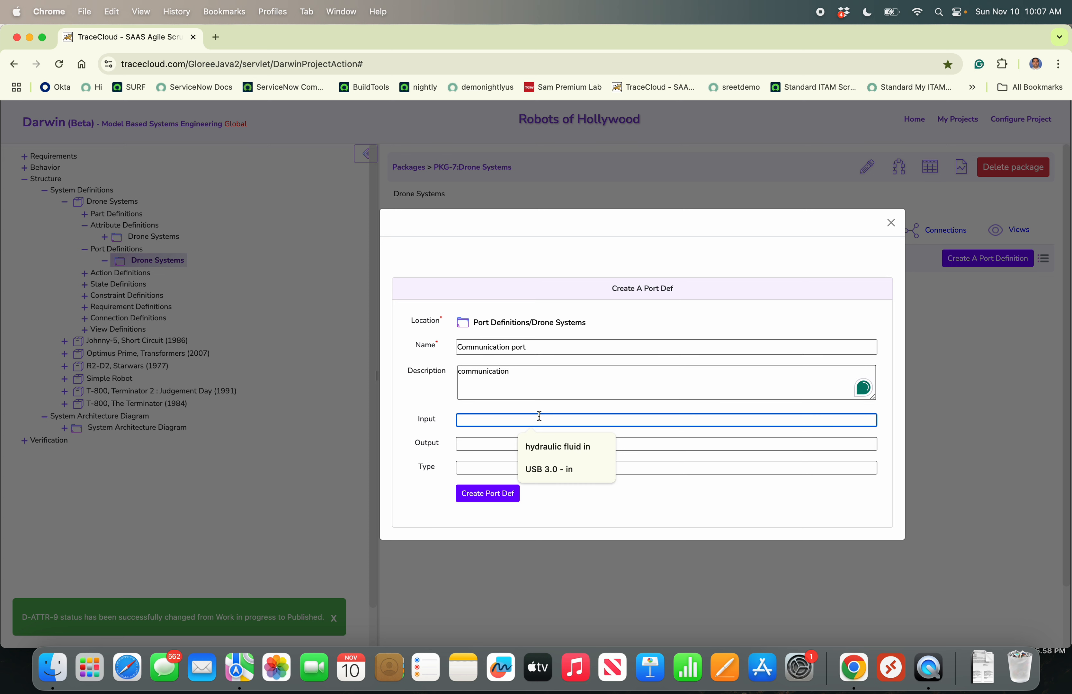
text(wifi)
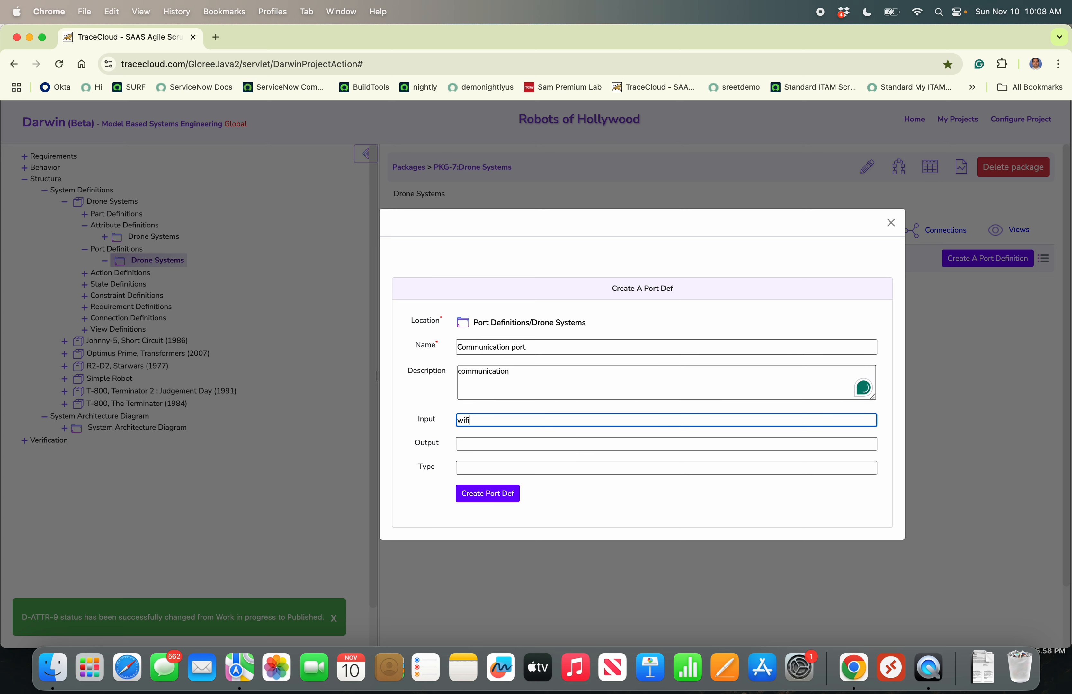
click(546, 440)
text(wifi)
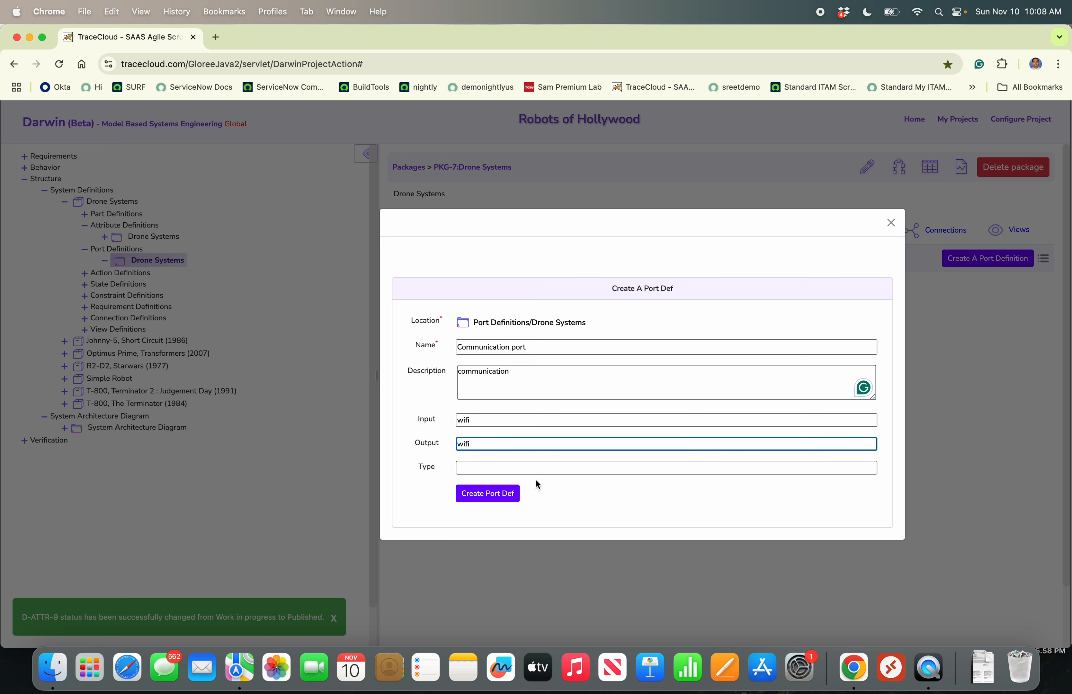
click(534, 467)
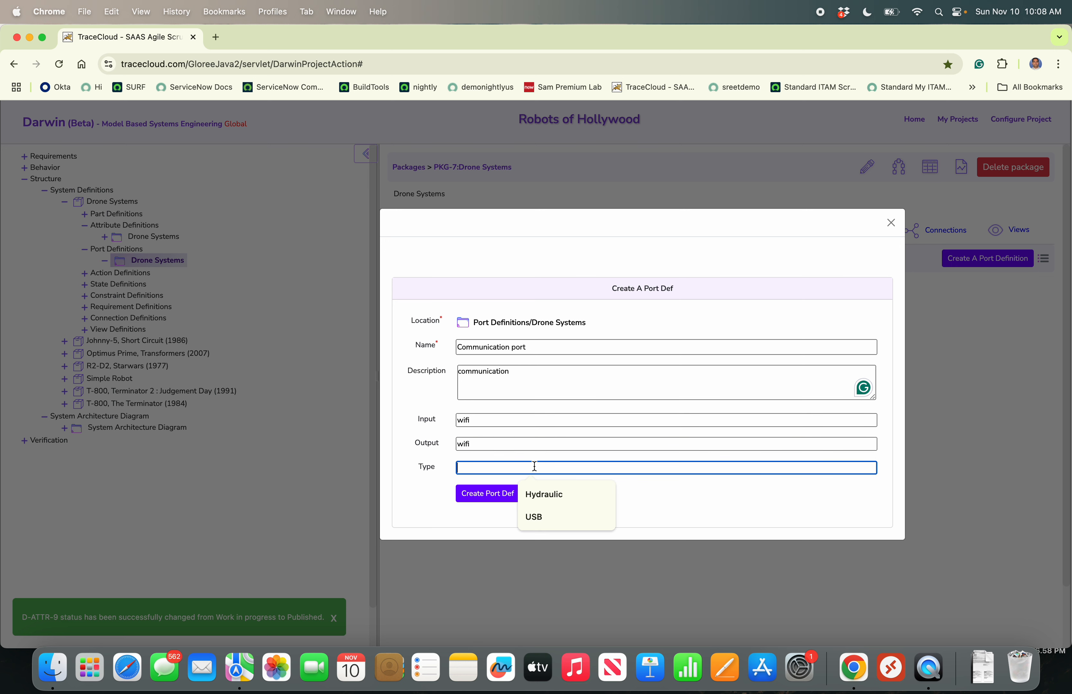
text(communication)
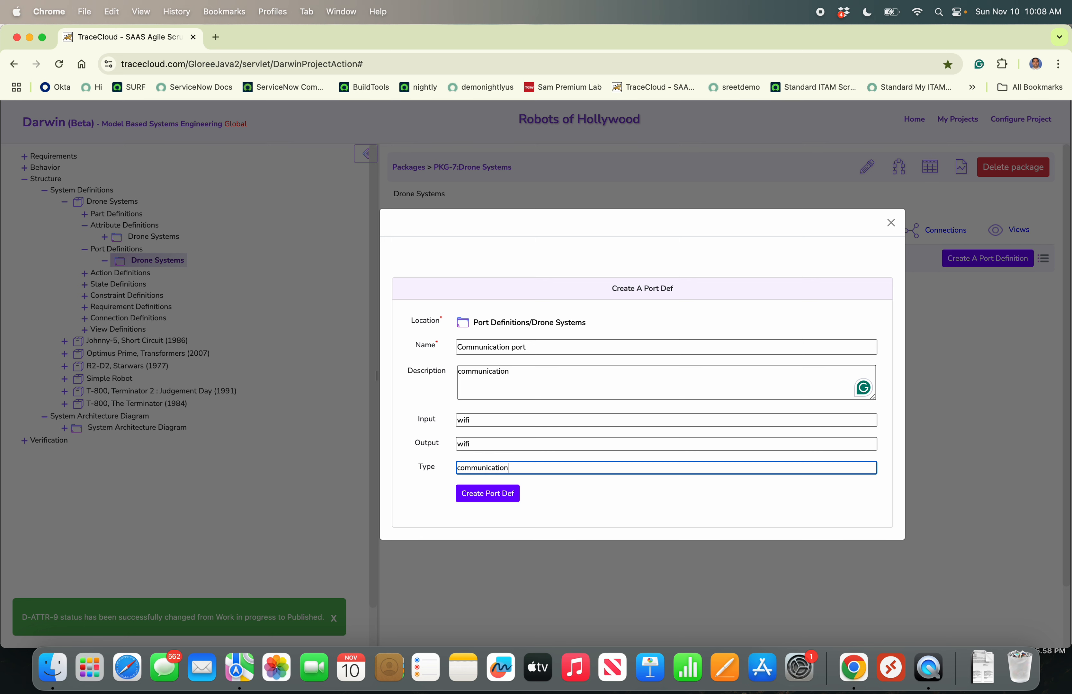
click(476, 500)
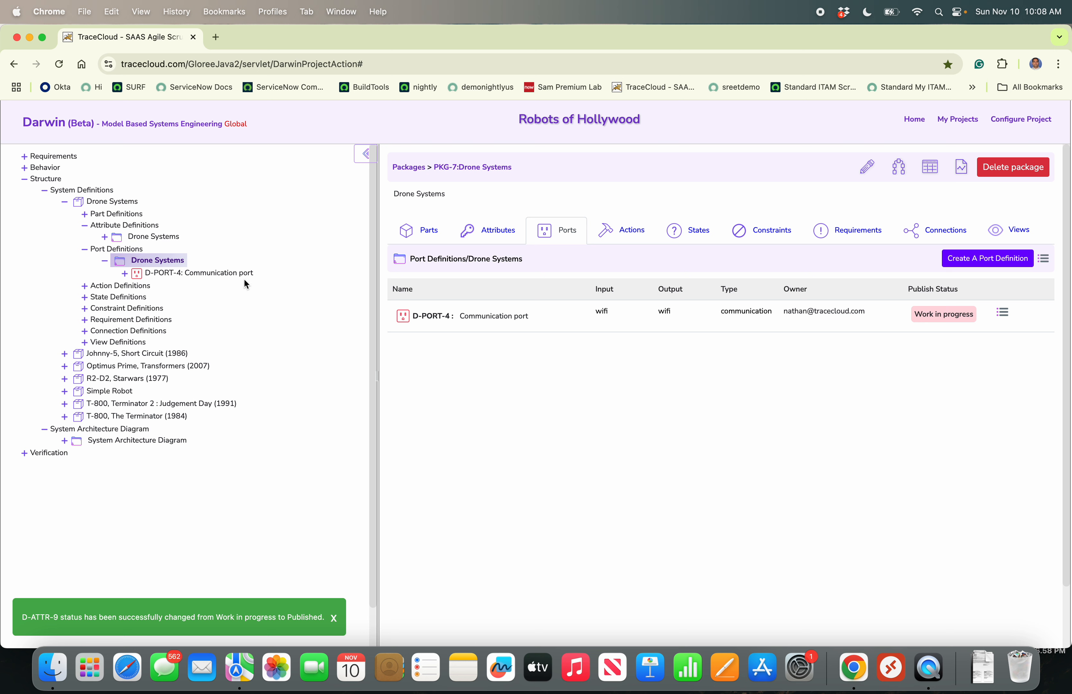
Open the Communication port definition and publish it.
click(152, 276)
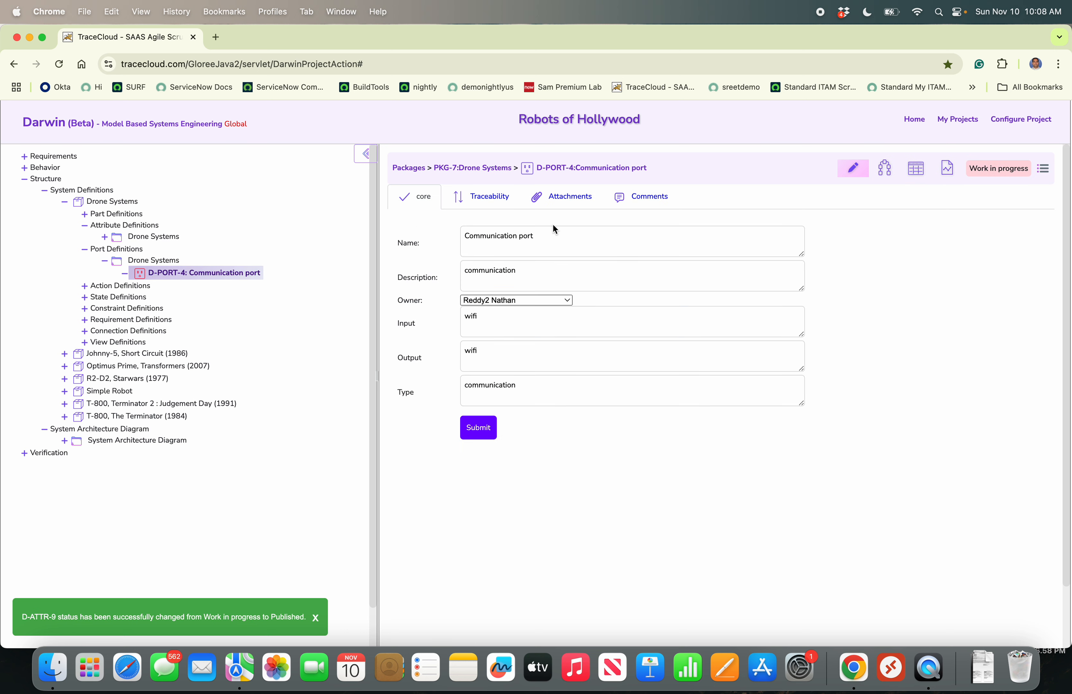
click(1046, 170)
click(988, 222)
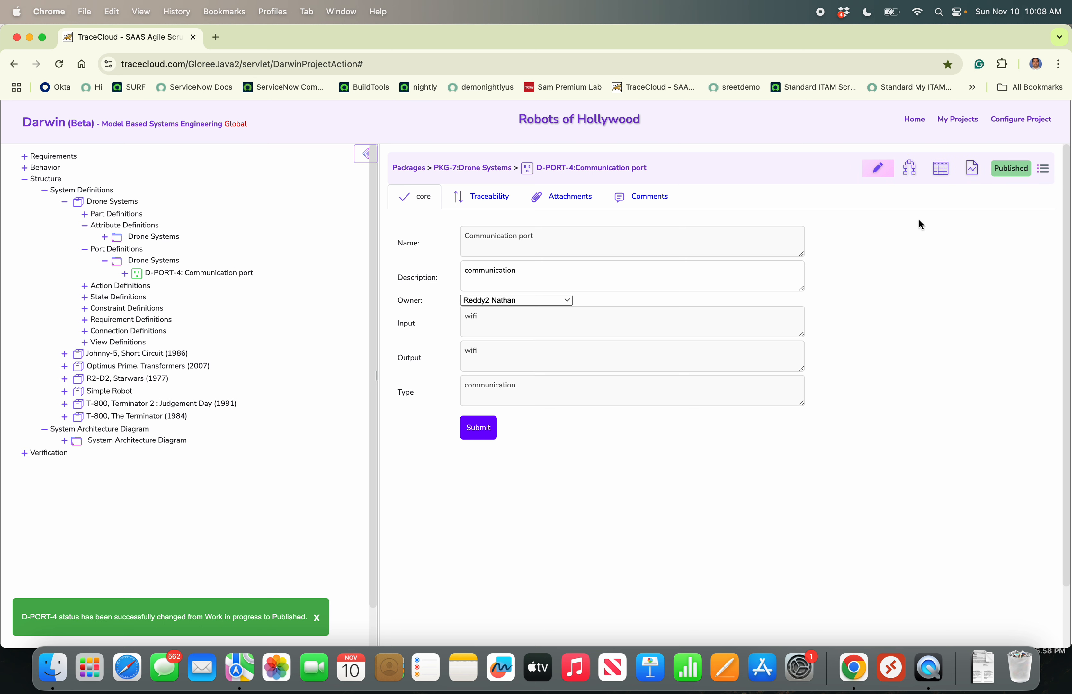
Review the Drone Systems package's attribute and port definitions, and open its part definitions.
click(113, 203)
click(501, 233)
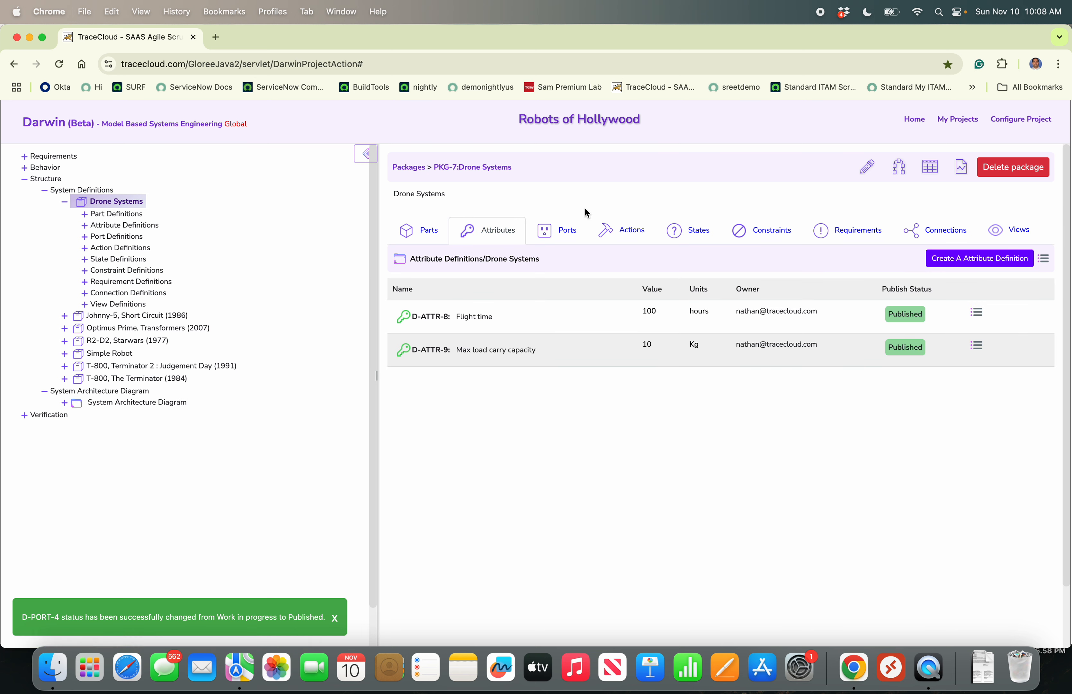
click(569, 238)
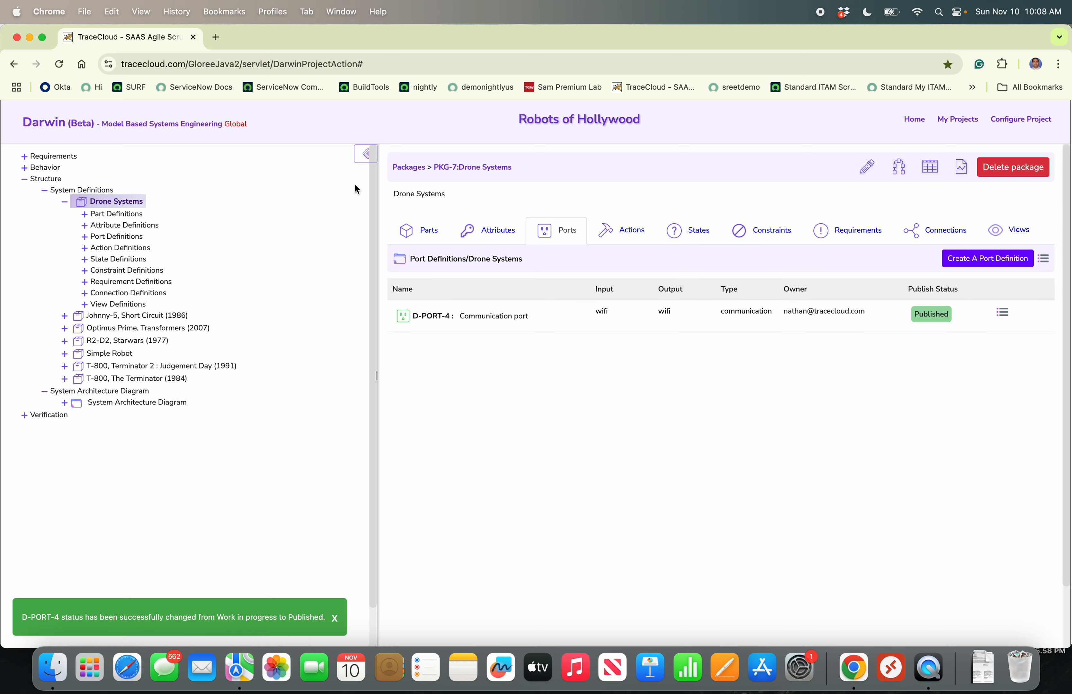
click(431, 235)
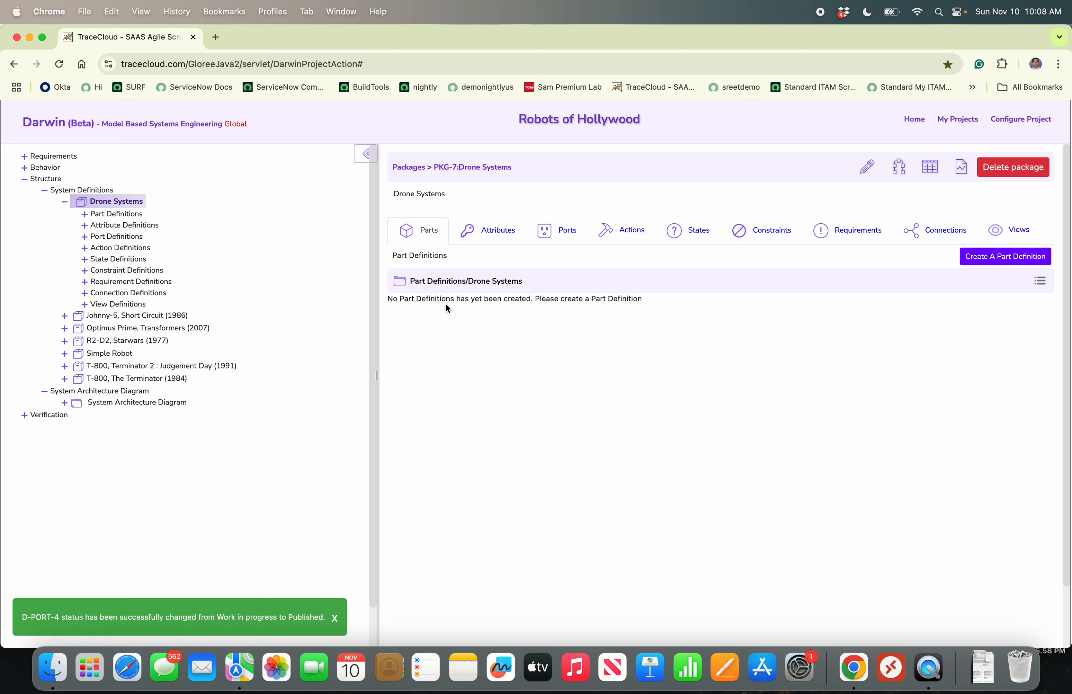
Create a "Motors" subfolder with the description "Motors" in the Drone Systems part definitions folder.
click(1039, 282)
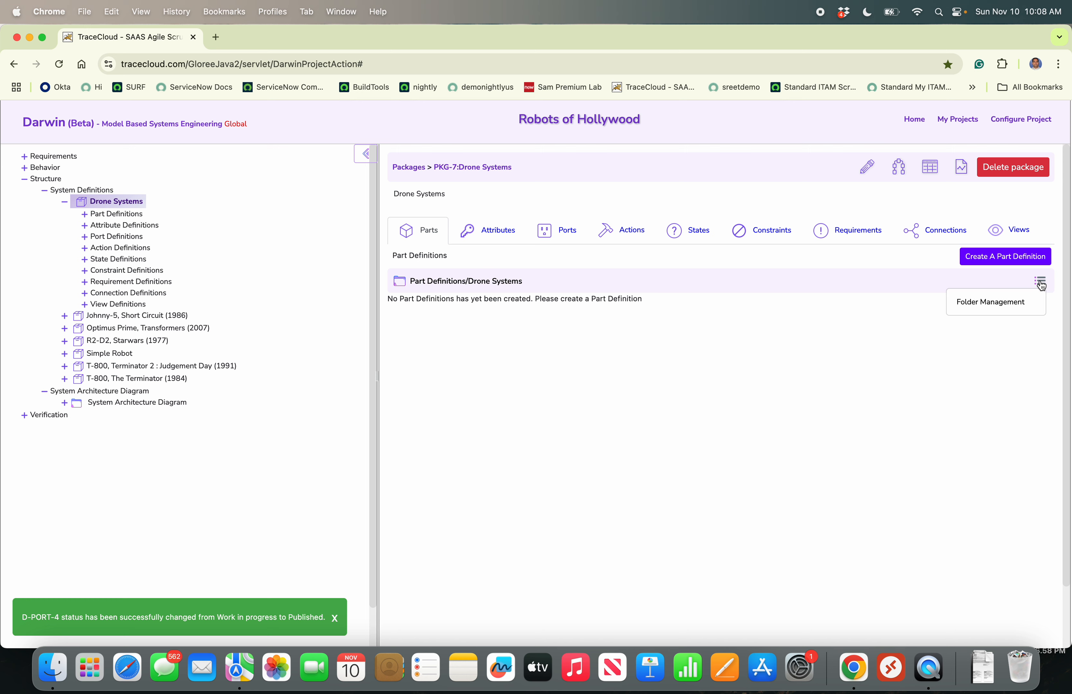
click(1010, 303)
click(435, 185)
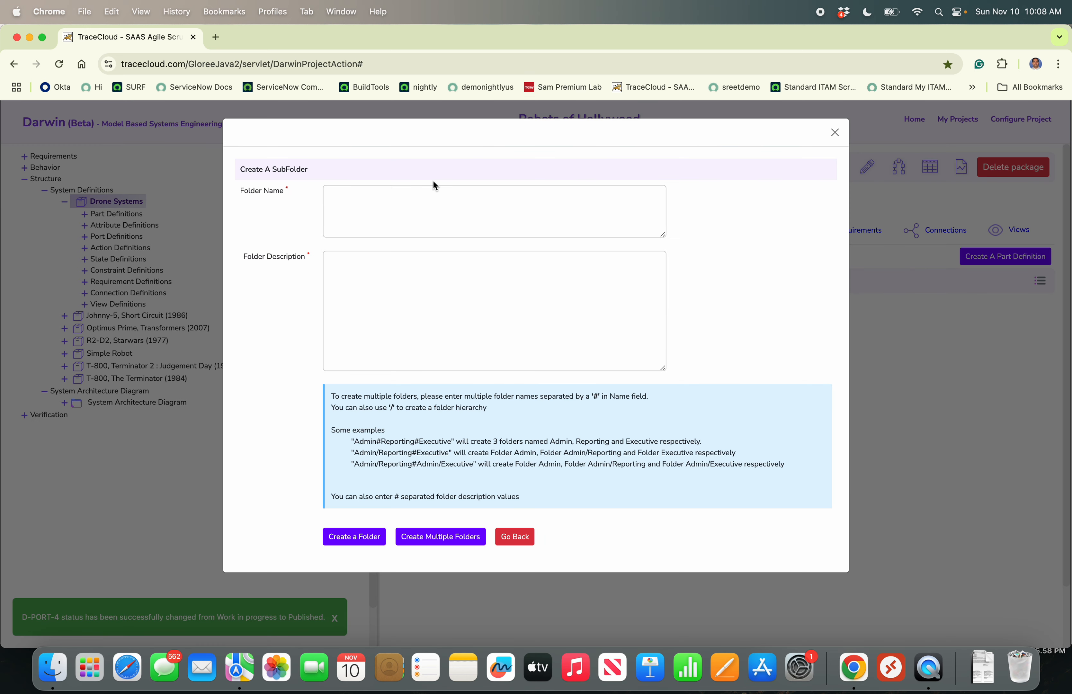
click(422, 213)
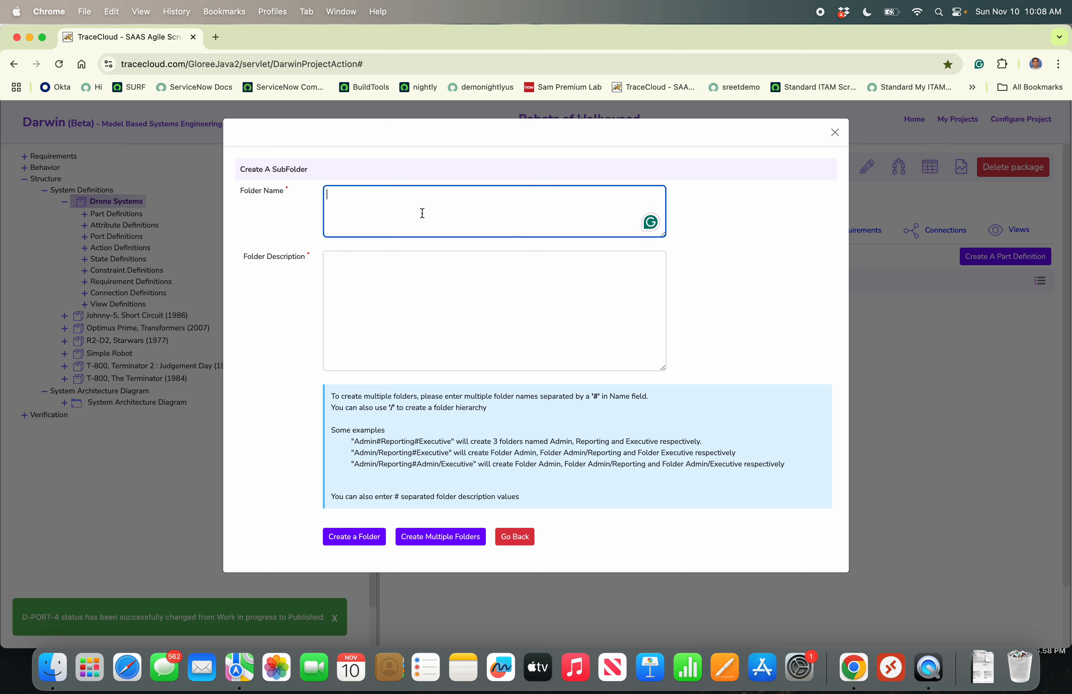
text(Motors)
key(Tab)
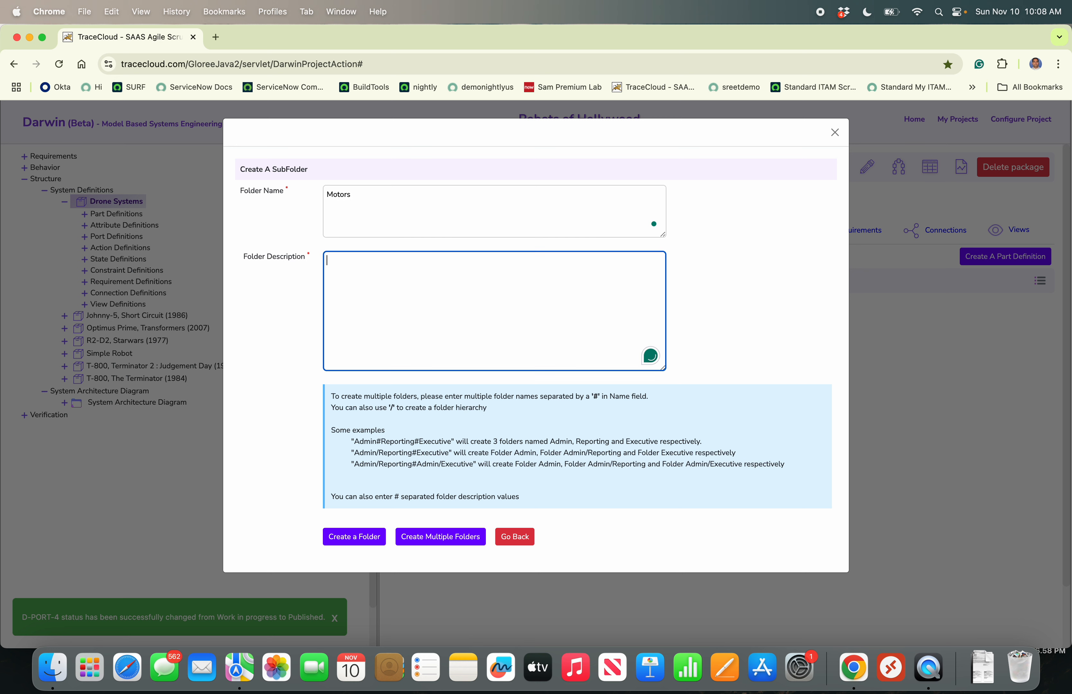
text(Motors)
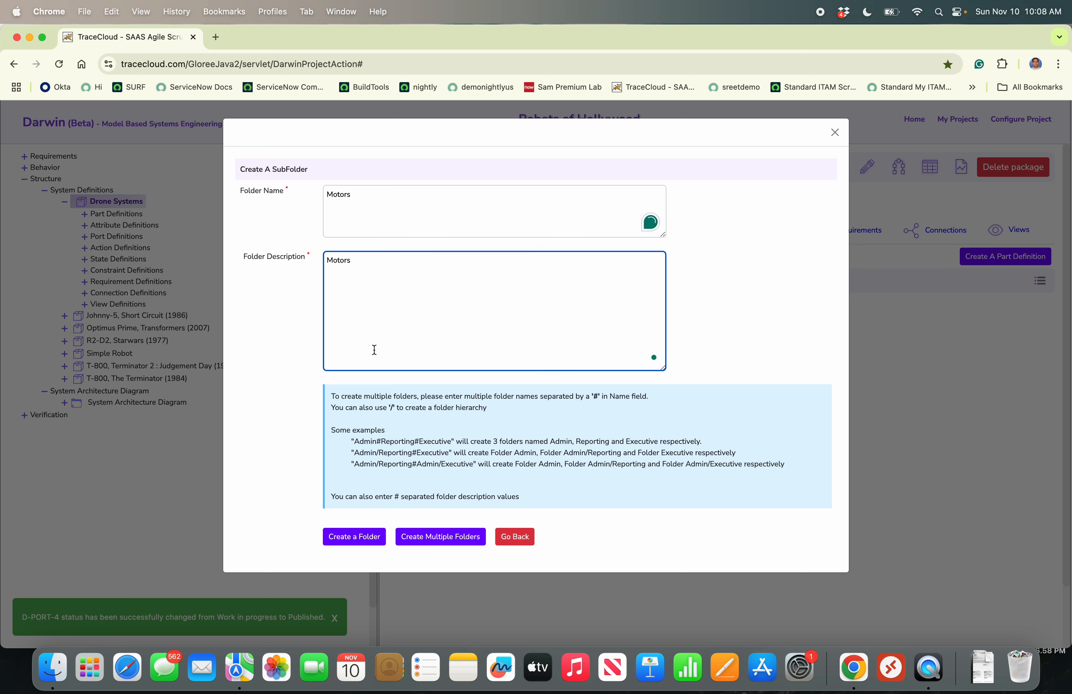
click(366, 540)
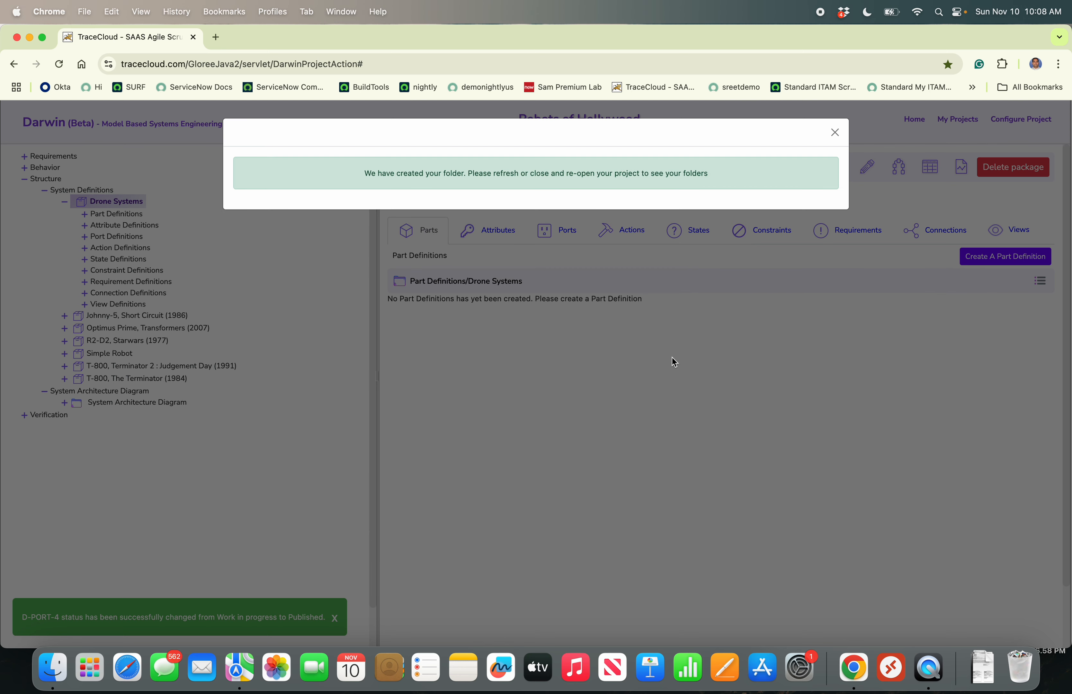
Dismiss the folder message and review the permissions of the Drone Systems part definitions folder.
click(835, 132)
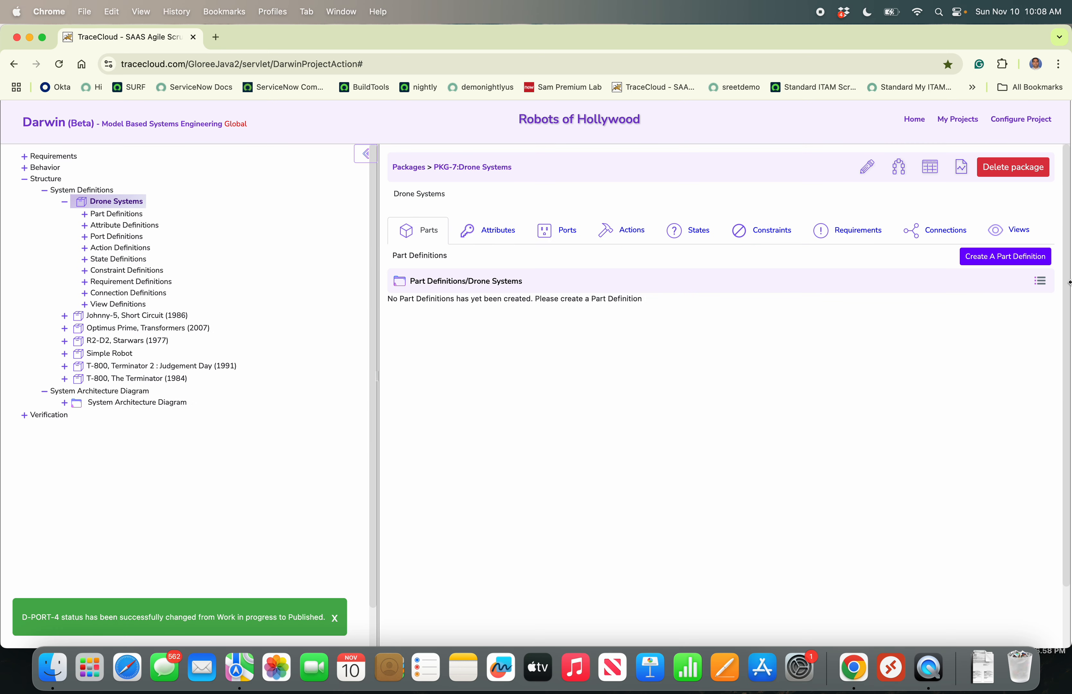
click(1040, 281)
click(992, 302)
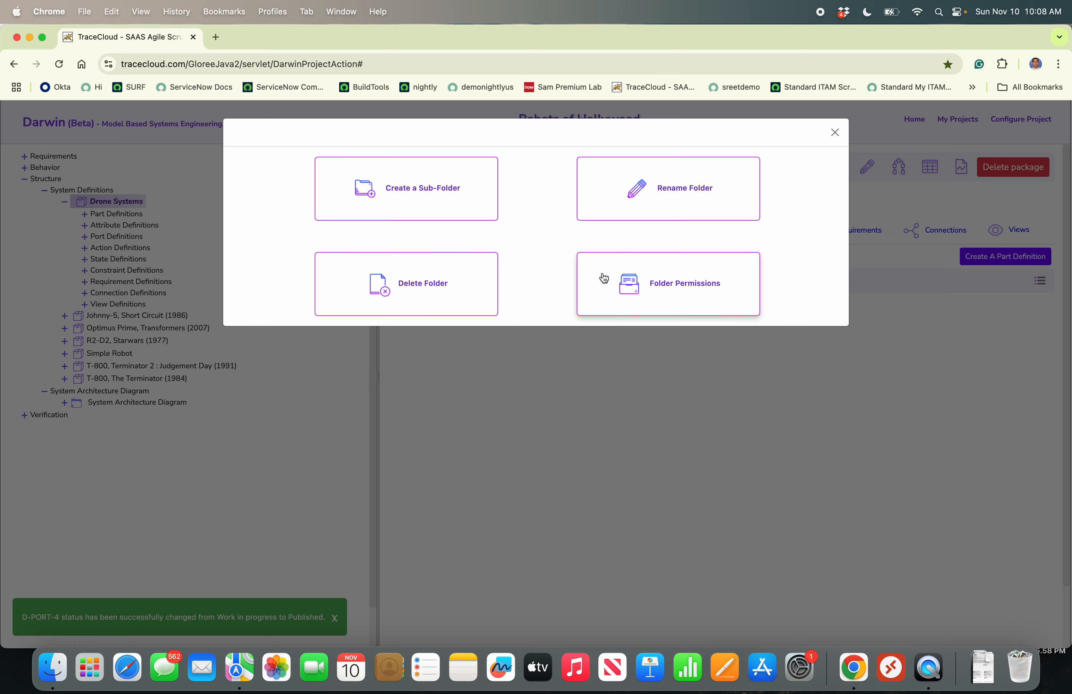
click(643, 285)
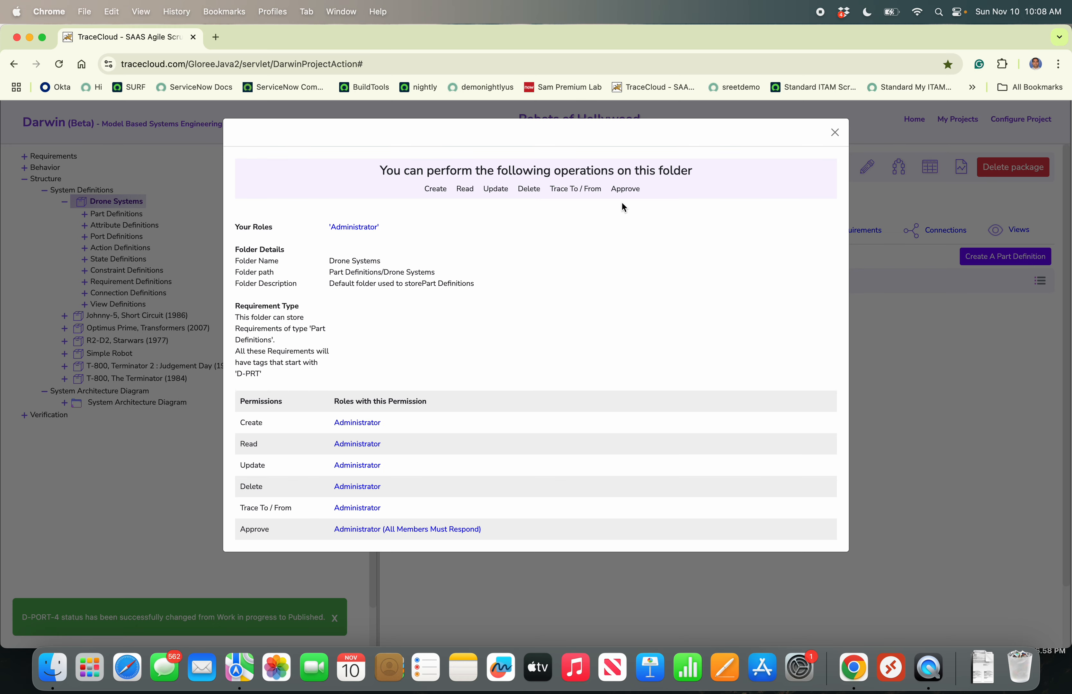
click(835, 133)
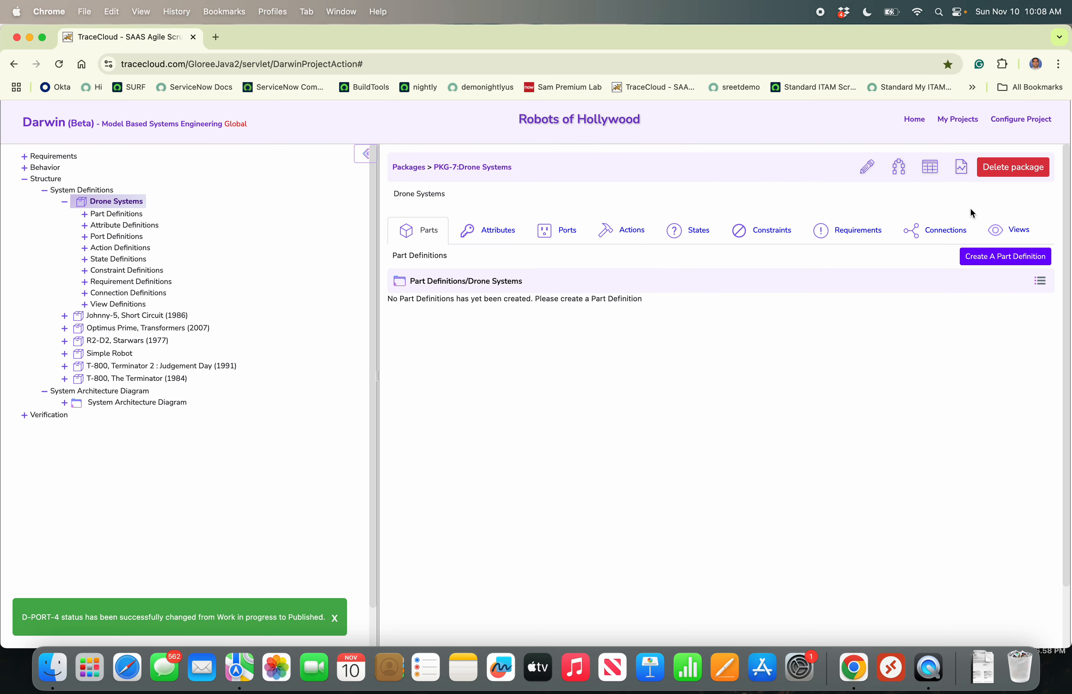
Start new subfolders in the Drone Systems part definitions folder, entering "Props#Chasis#PayloadConnectors" as the folder names.
click(1047, 284)
click(1010, 301)
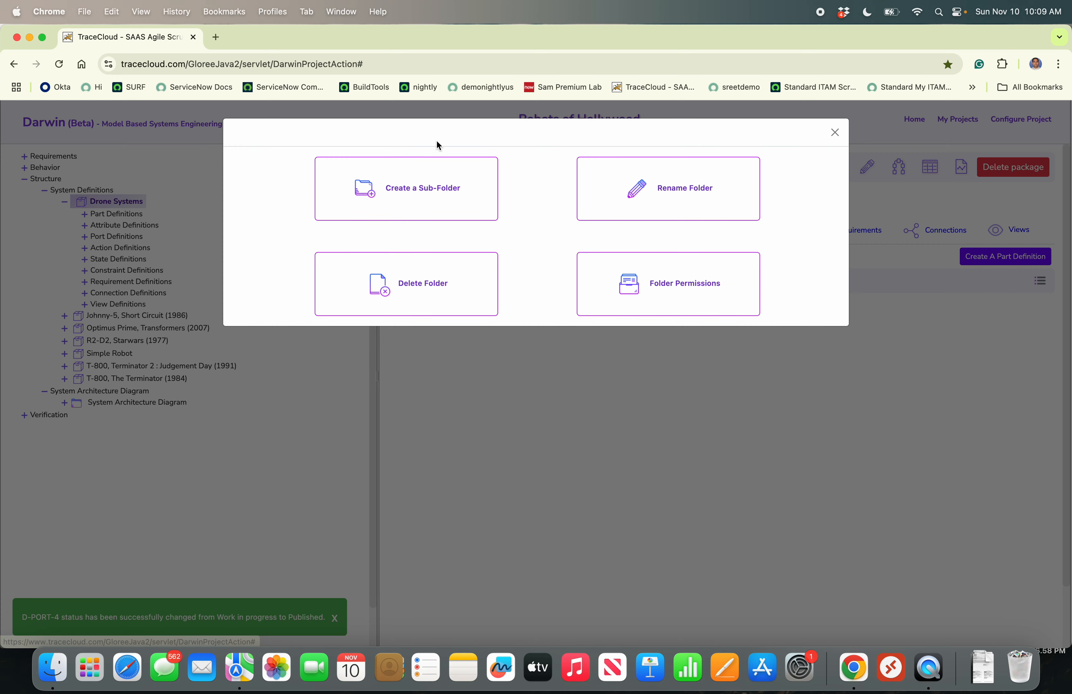
click(402, 178)
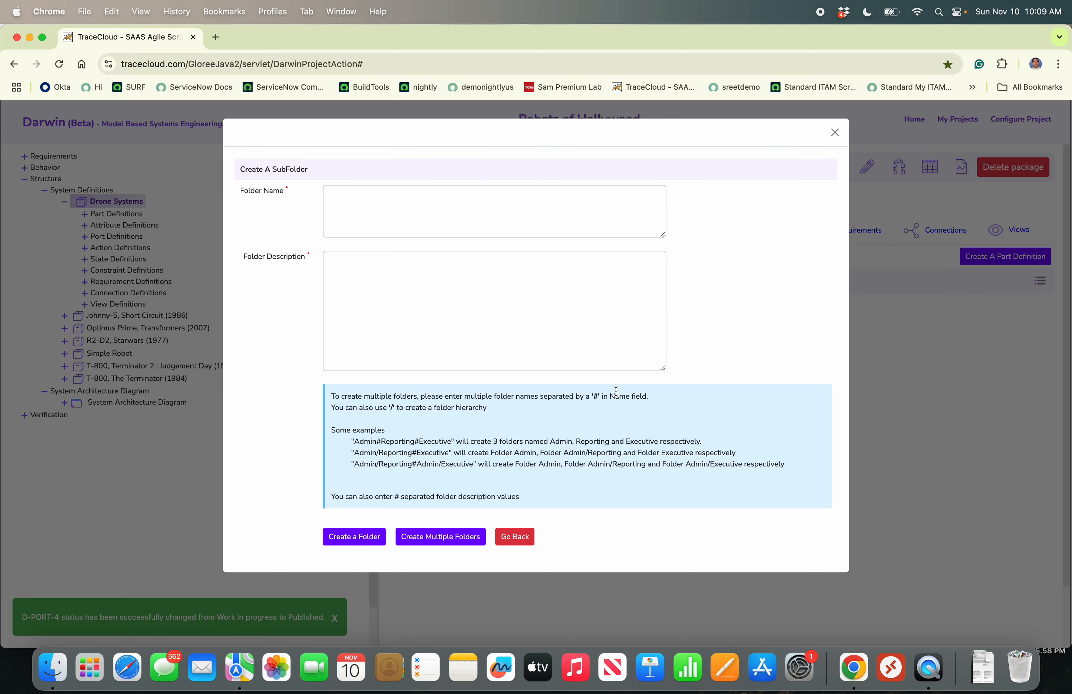
click(352, 219)
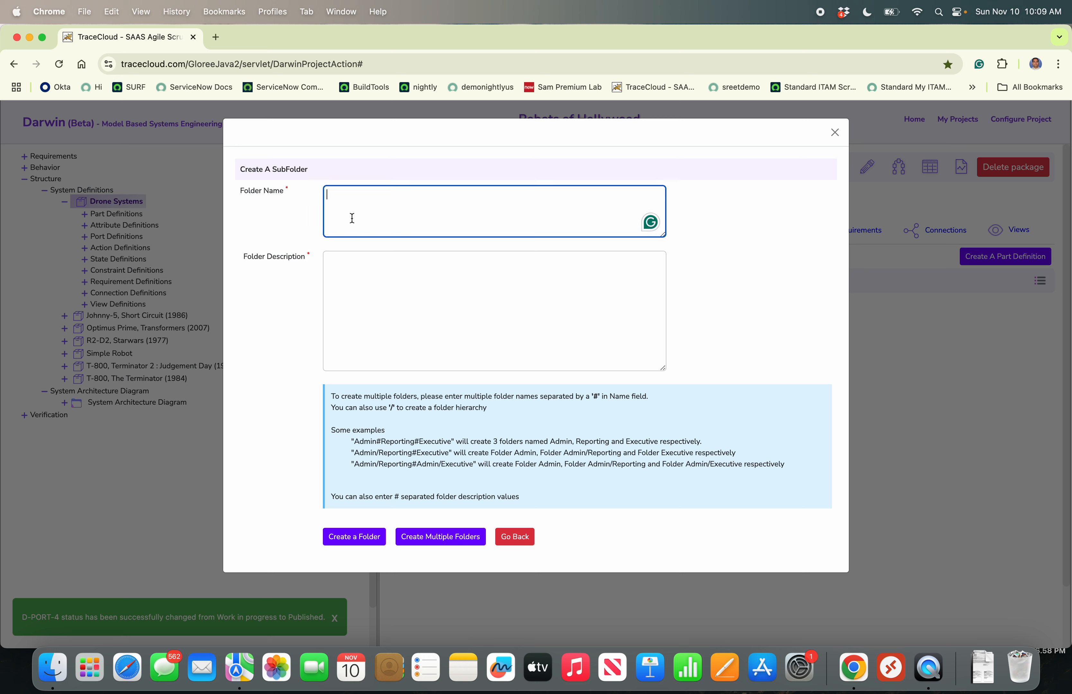
text(Pr)
text(ops#Chasis)
text(#con)
text(Load )
text(Payload)
text(Conn)
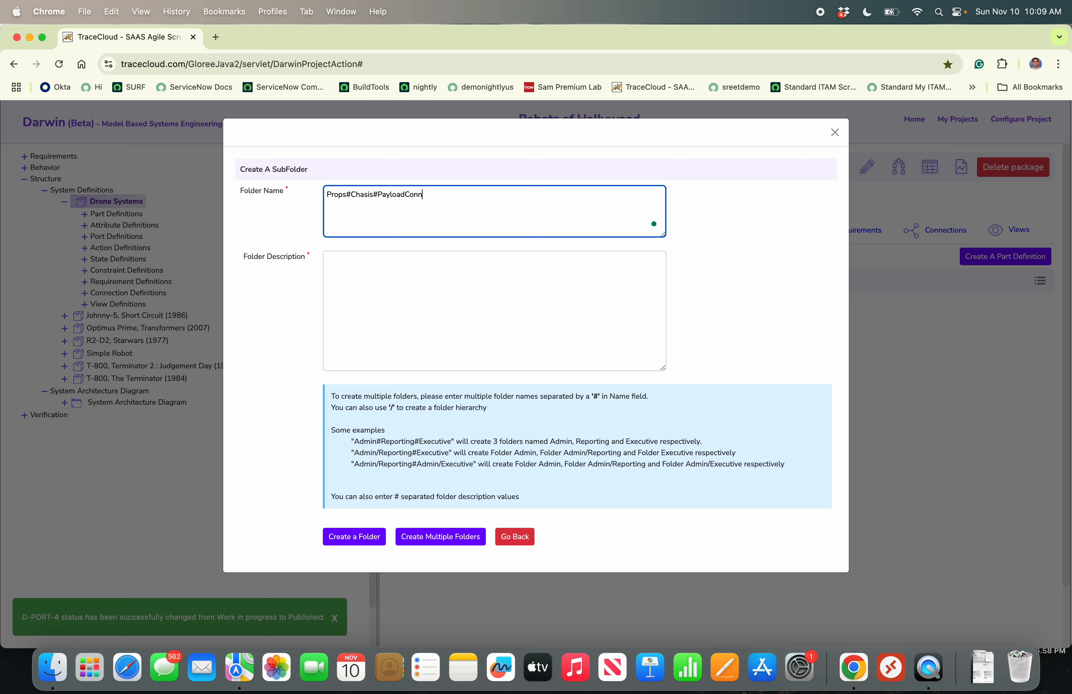
text(ectors)
Copy the folder names into the folder description and create the multiple folders.
key(super+a)
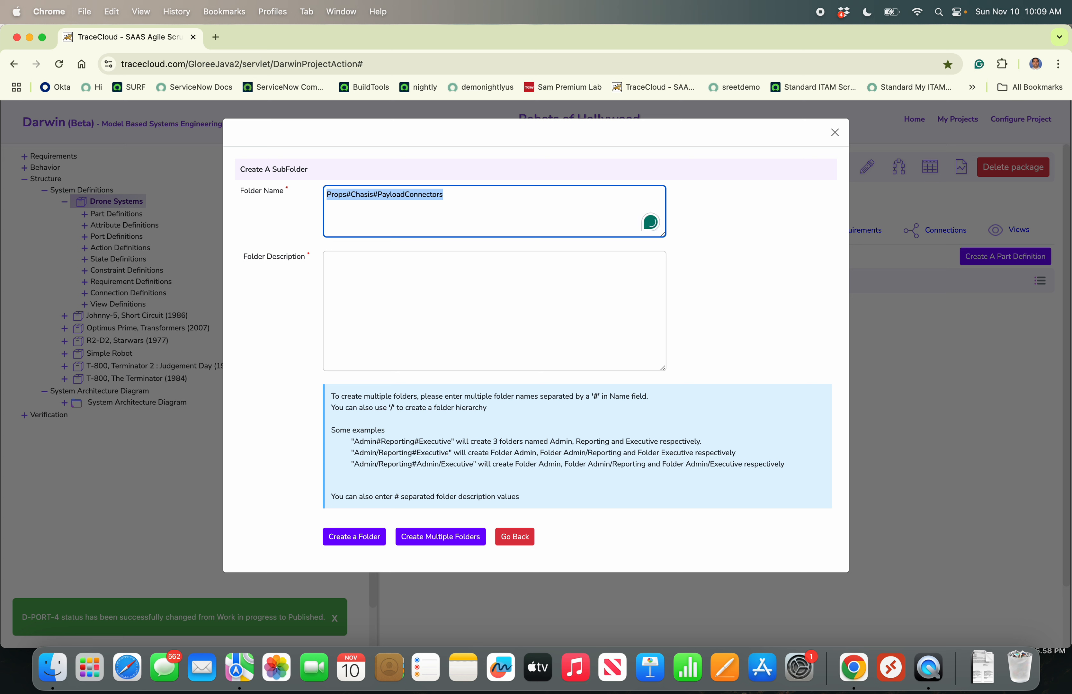
key(super+c)
click(497, 352)
key(super+v)
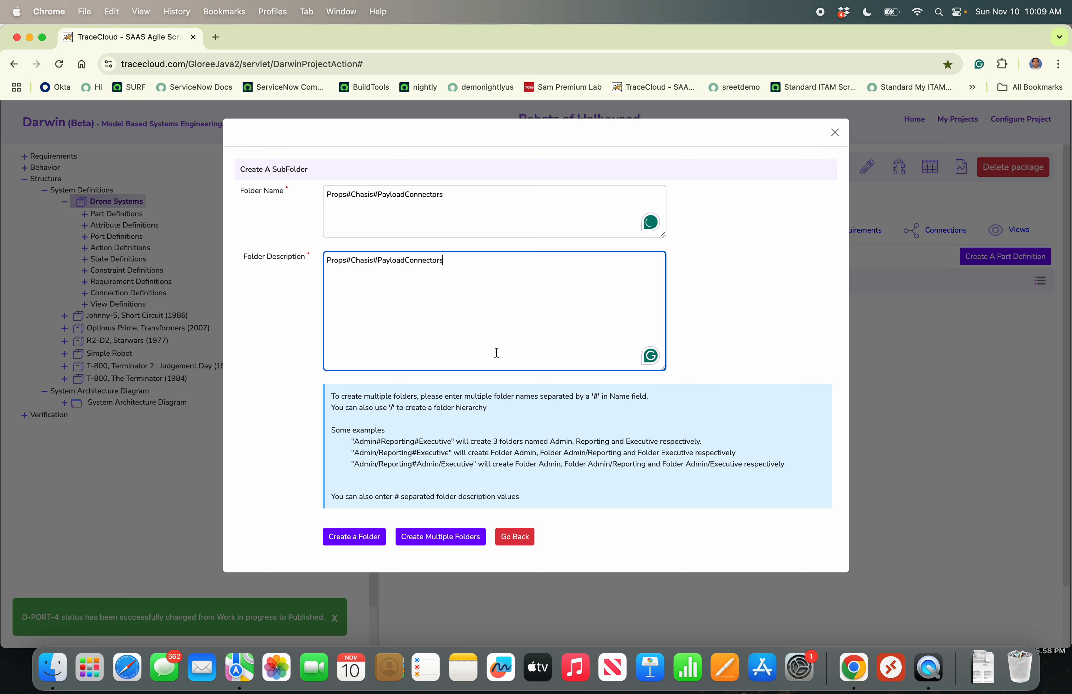
click(470, 538)
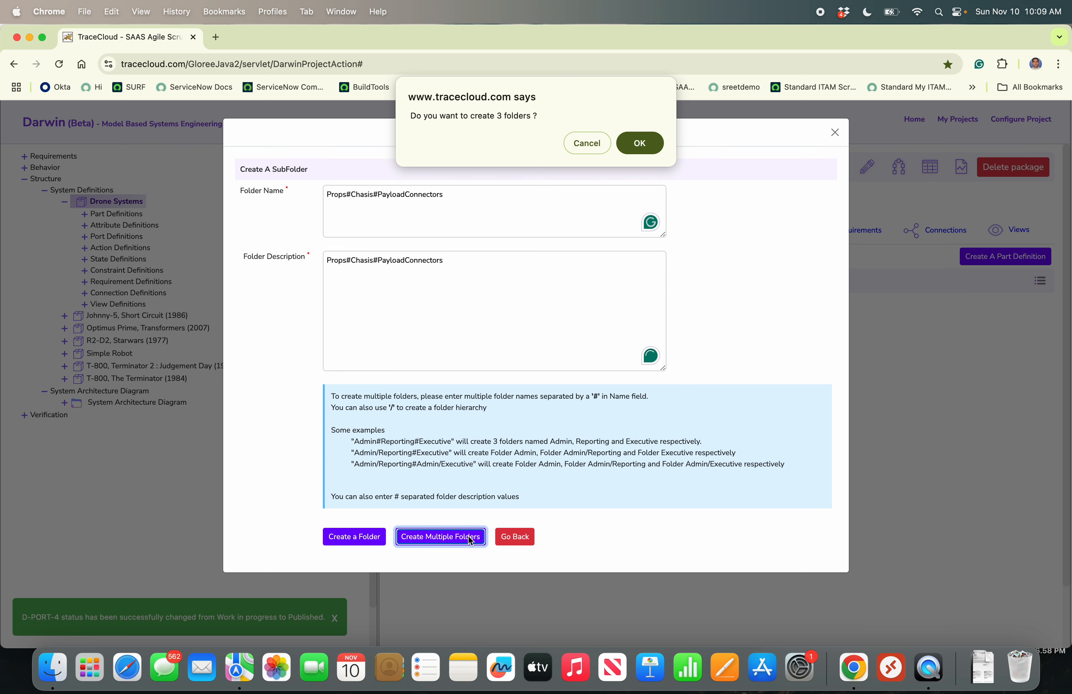
click(640, 150)
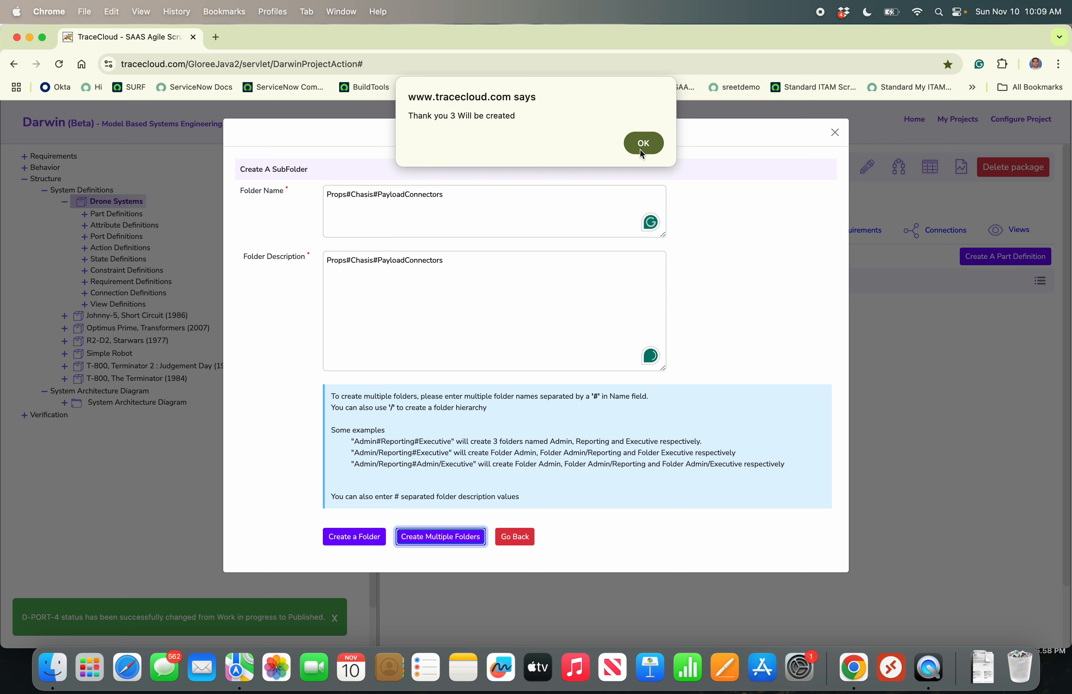
click(640, 151)
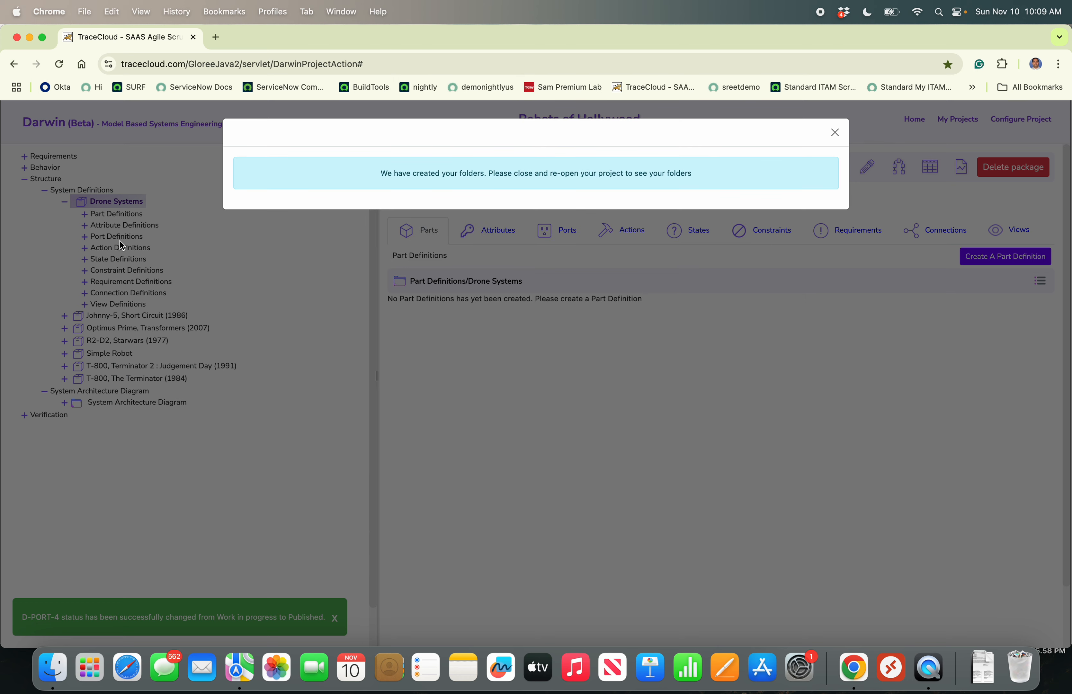
click(258, 297)
Refresh System Definitions and open the Motors folder under the Drone Systems part definitions.
click(84, 192)
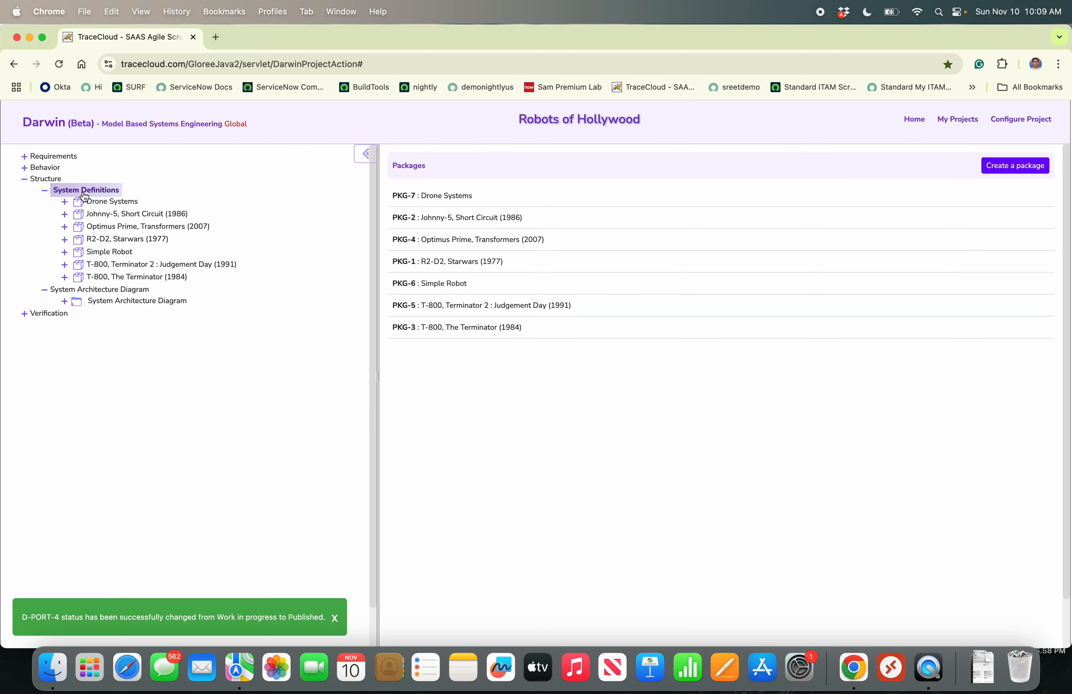
click(91, 202)
click(107, 215)
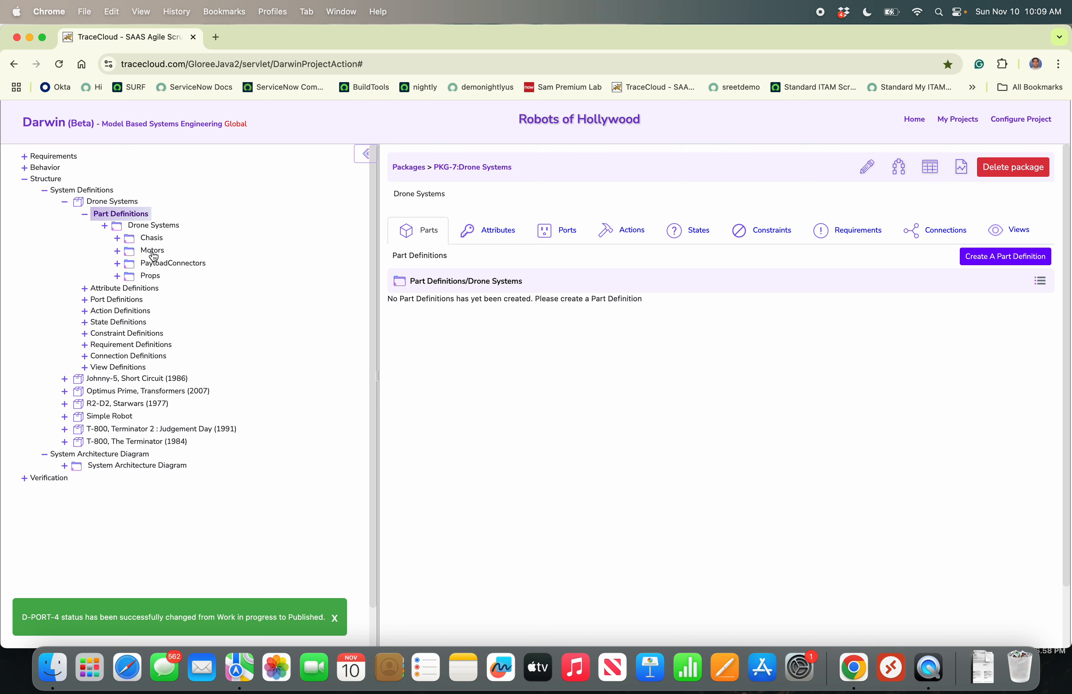
click(154, 252)
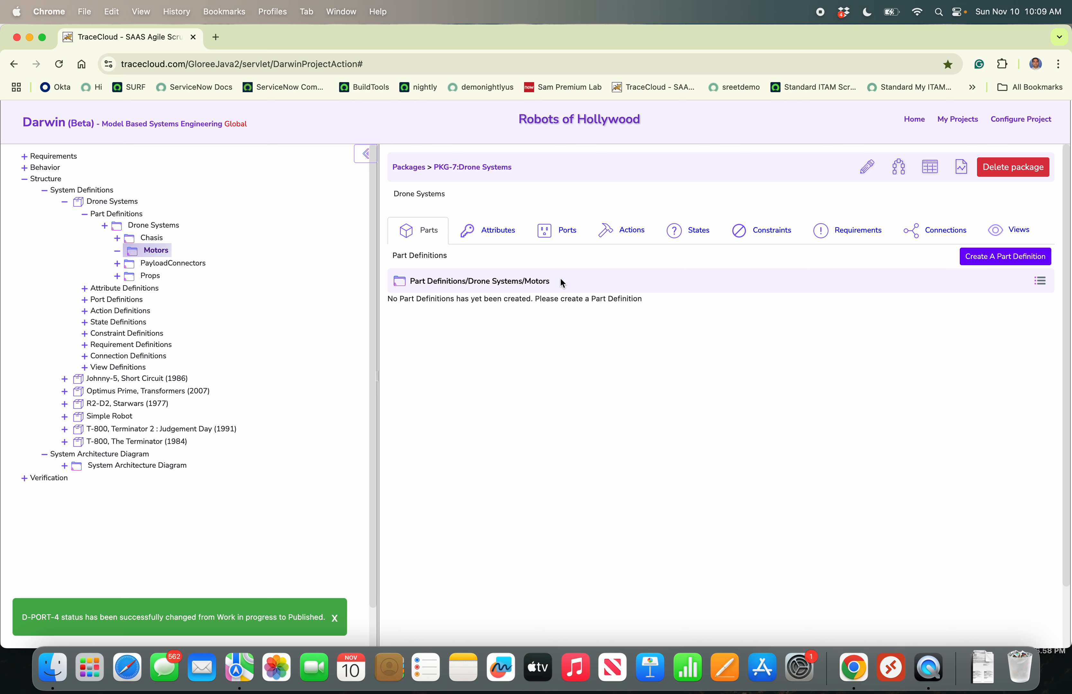
Create a part definition in the Motors folder with the name and description "6KW Motor".
click(1014, 257)
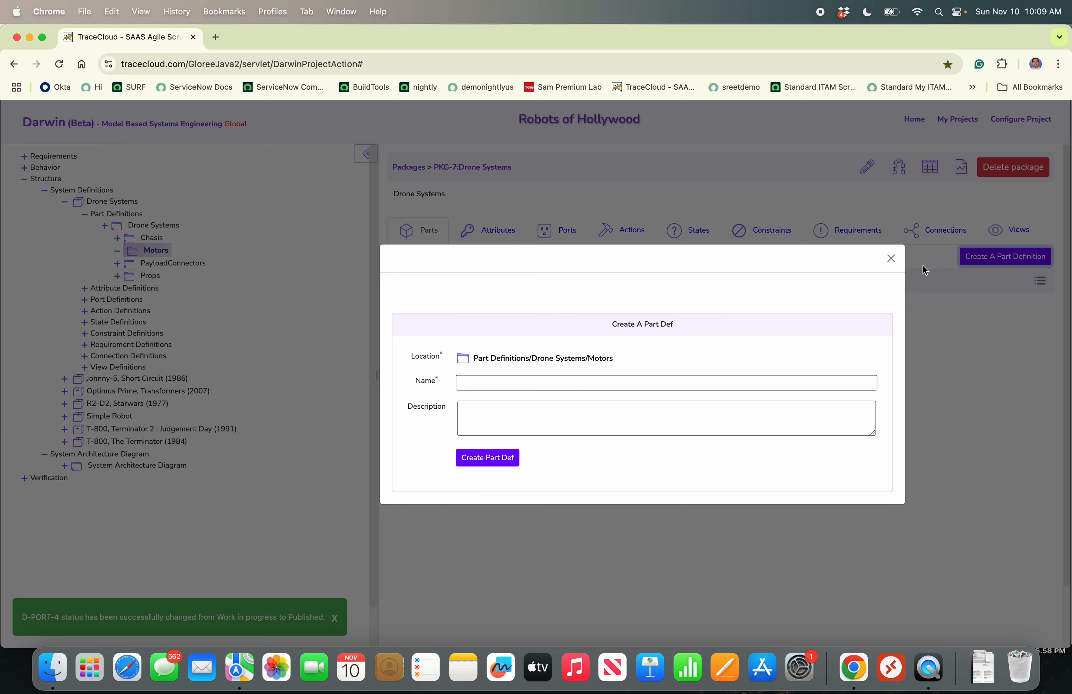
click(612, 380)
text(6KW Motor)
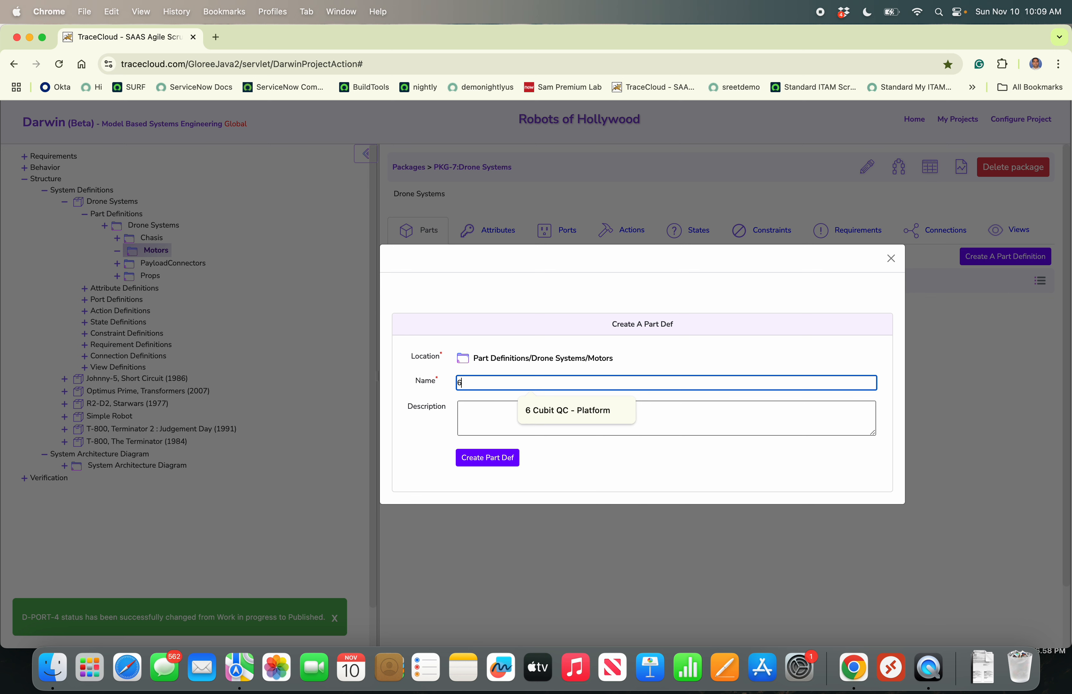
click(615, 429)
text(6KW Motor)
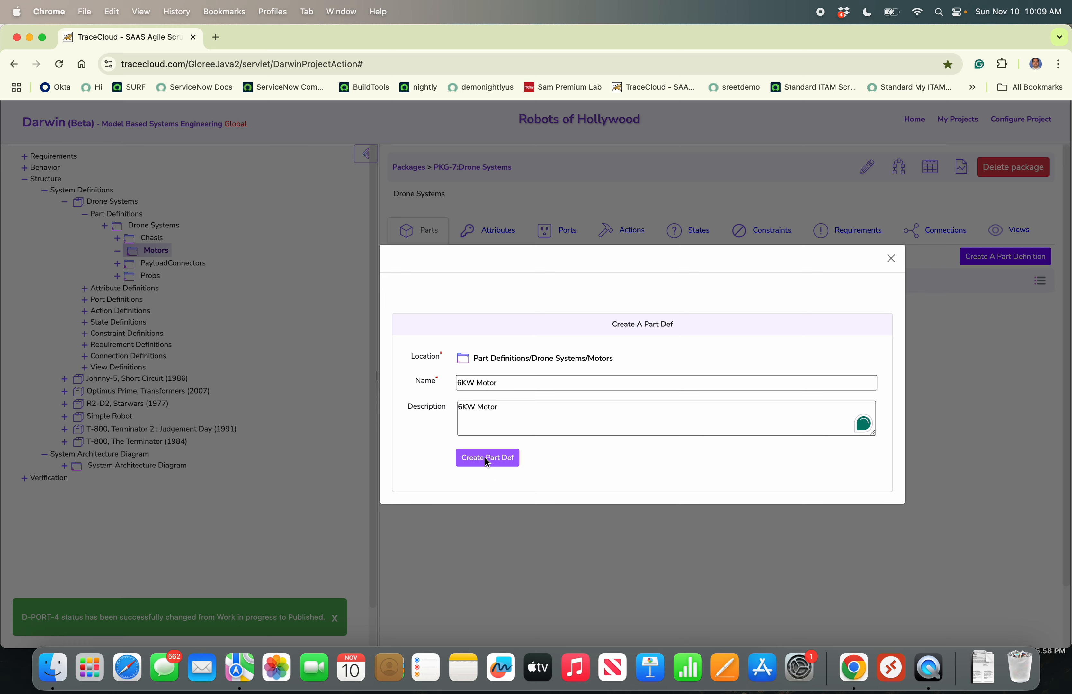
click(486, 457)
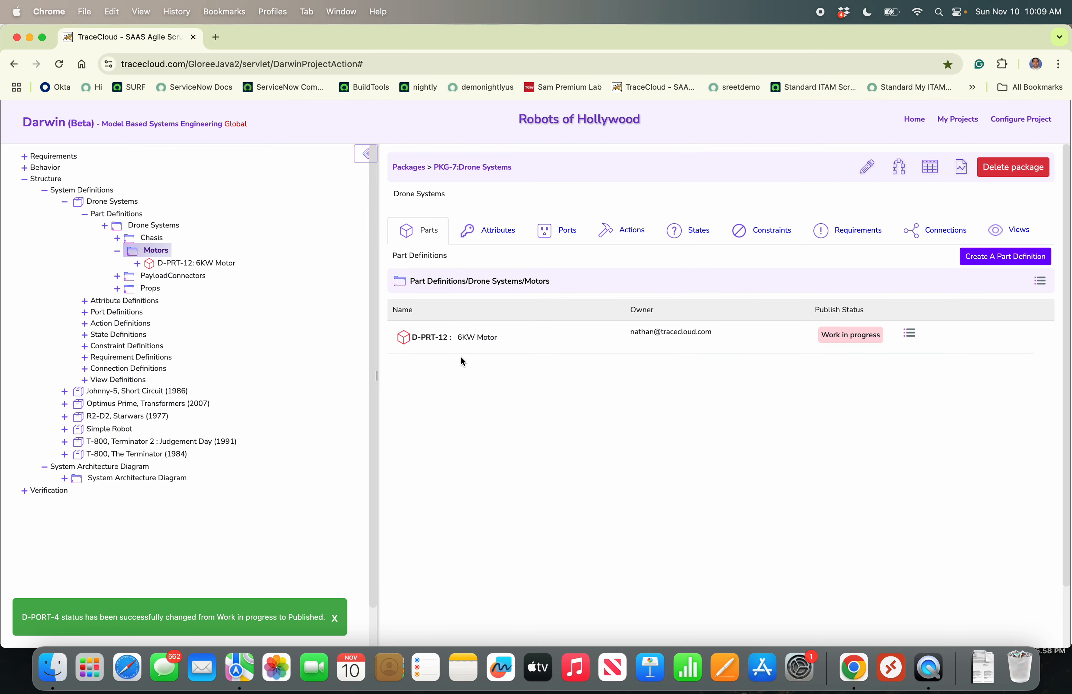
Open the 6KW Motor part definition and add the Flight time and Max load carry capacity attributes.
click(424, 338)
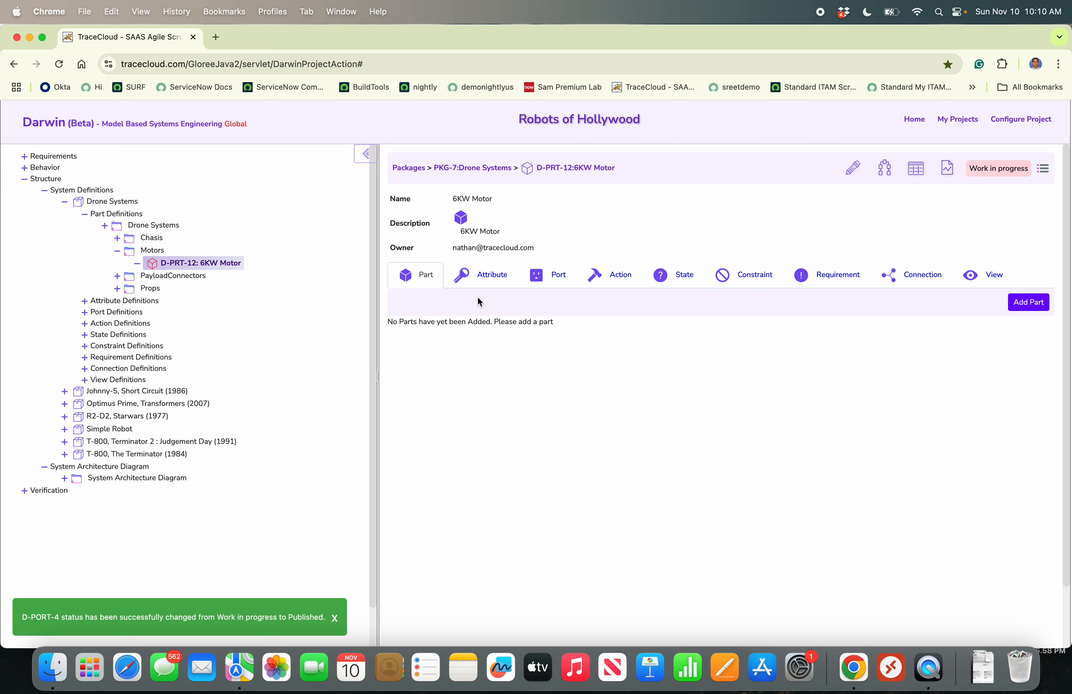
click(491, 274)
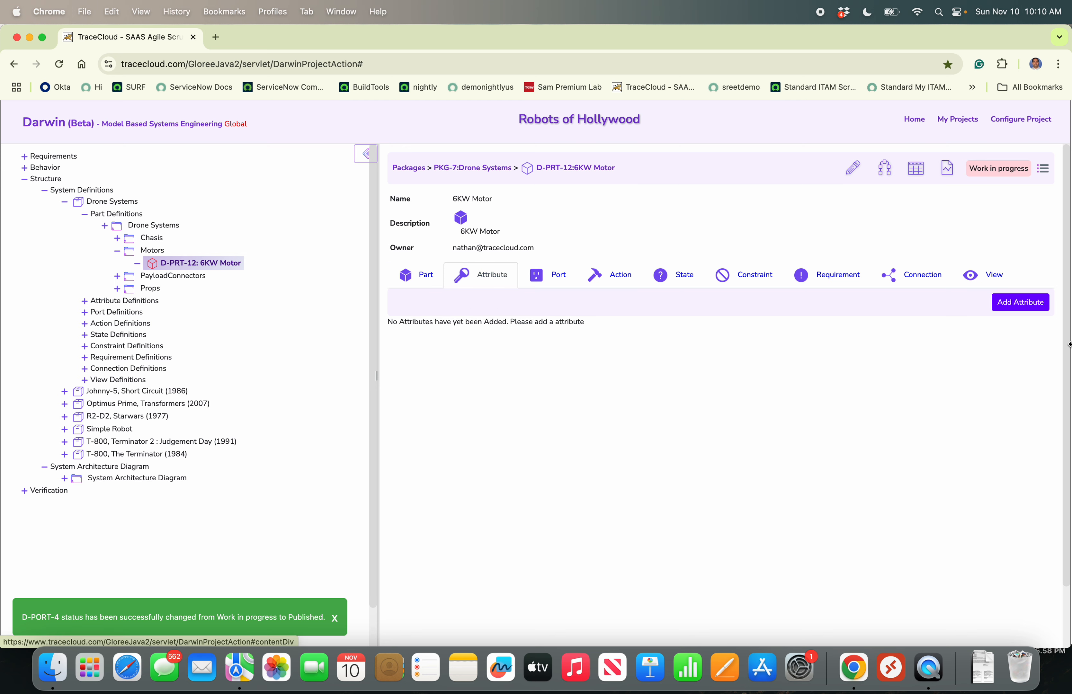
click(1029, 303)
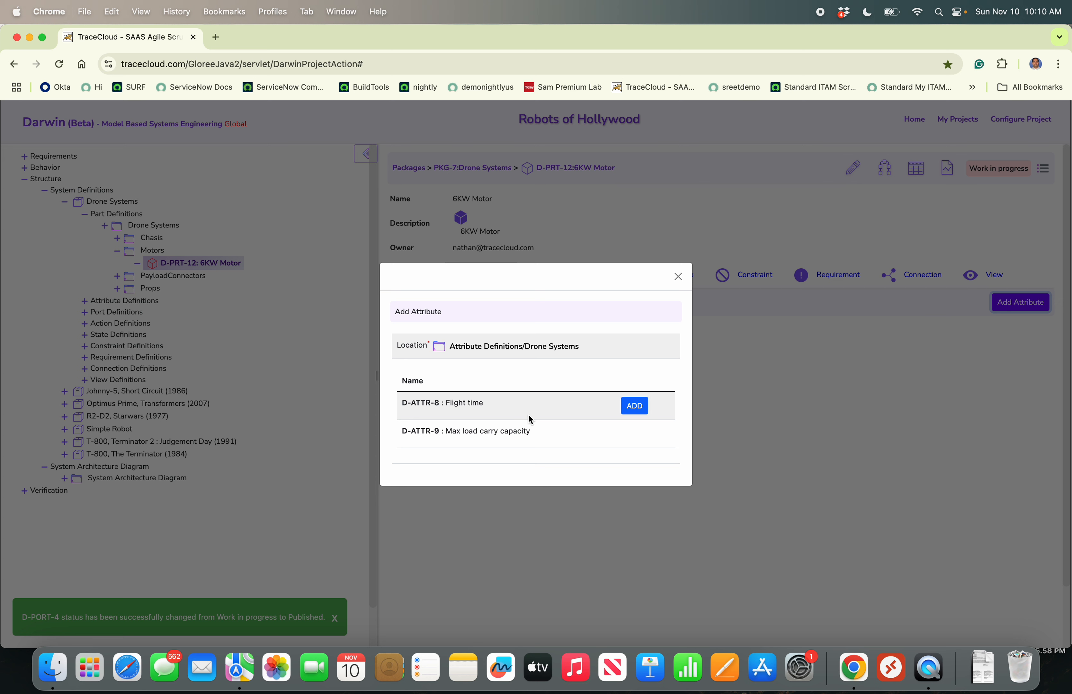
click(633, 407)
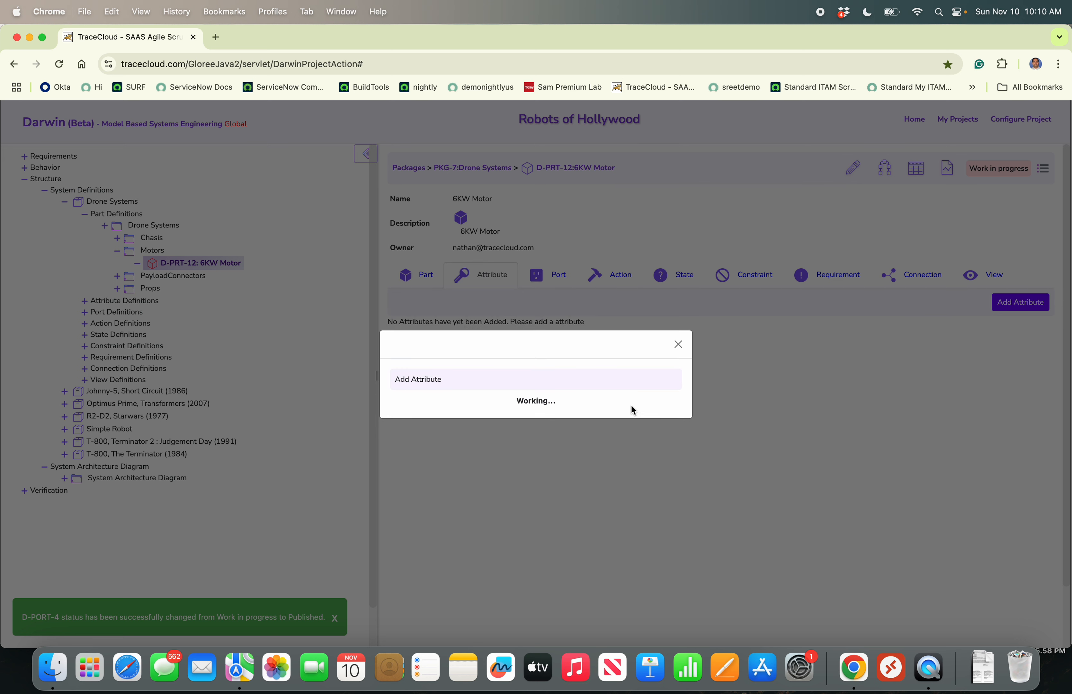
click(634, 418)
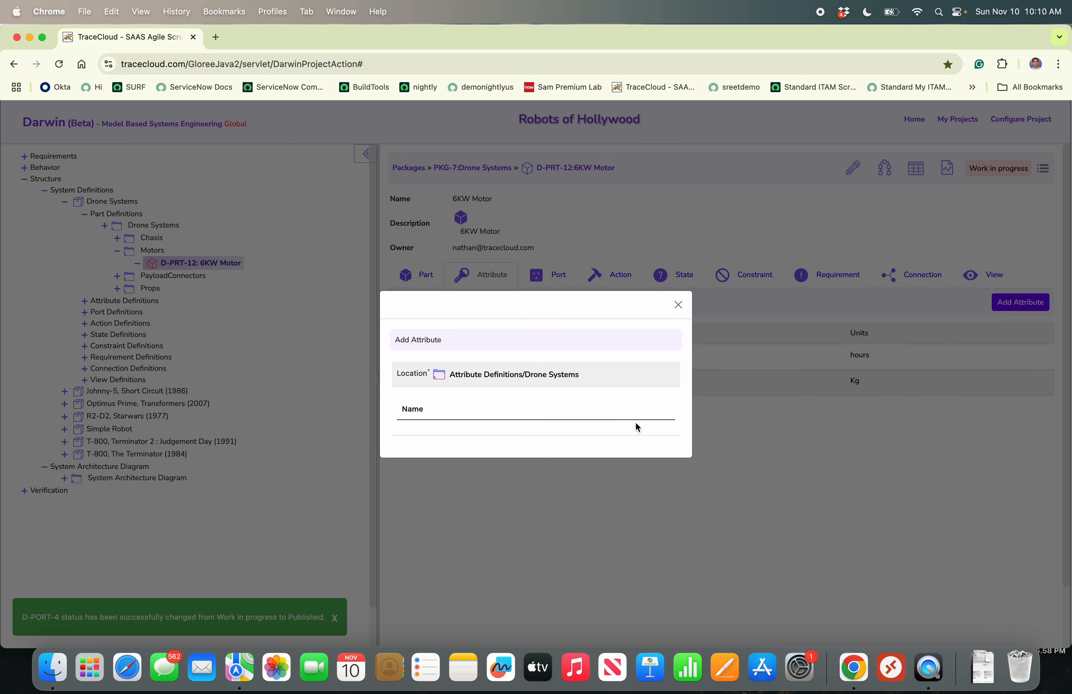
click(741, 461)
click(1030, 304)
click(678, 277)
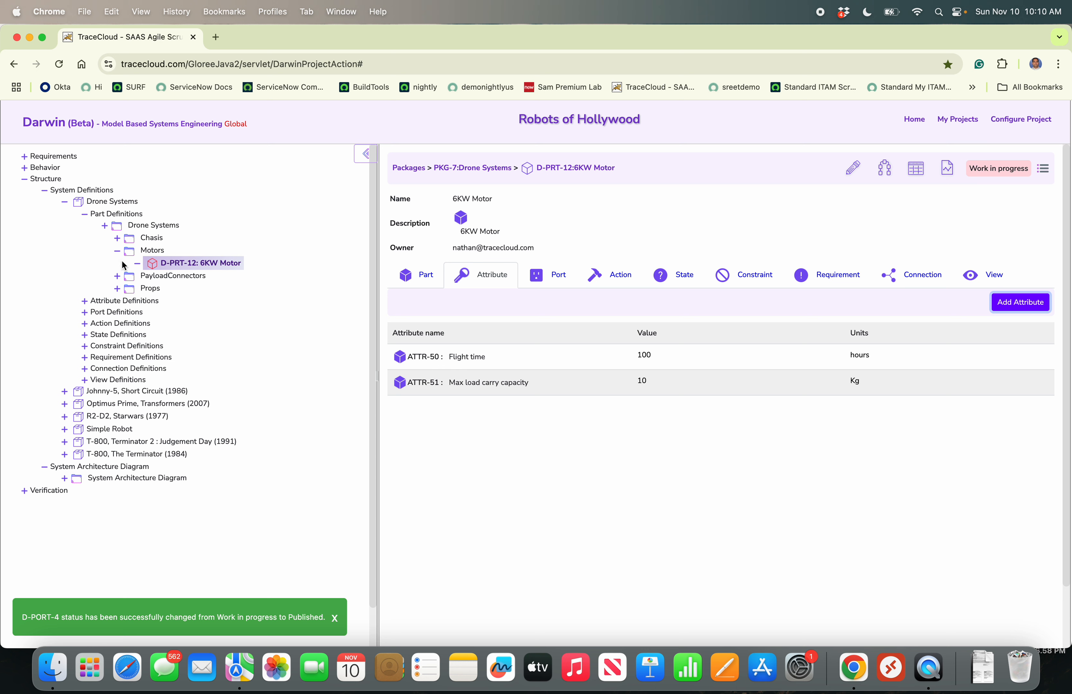
Start a port definition in the Drone Systems port definitions folder with the name and description "Power Port".
click(122, 313)
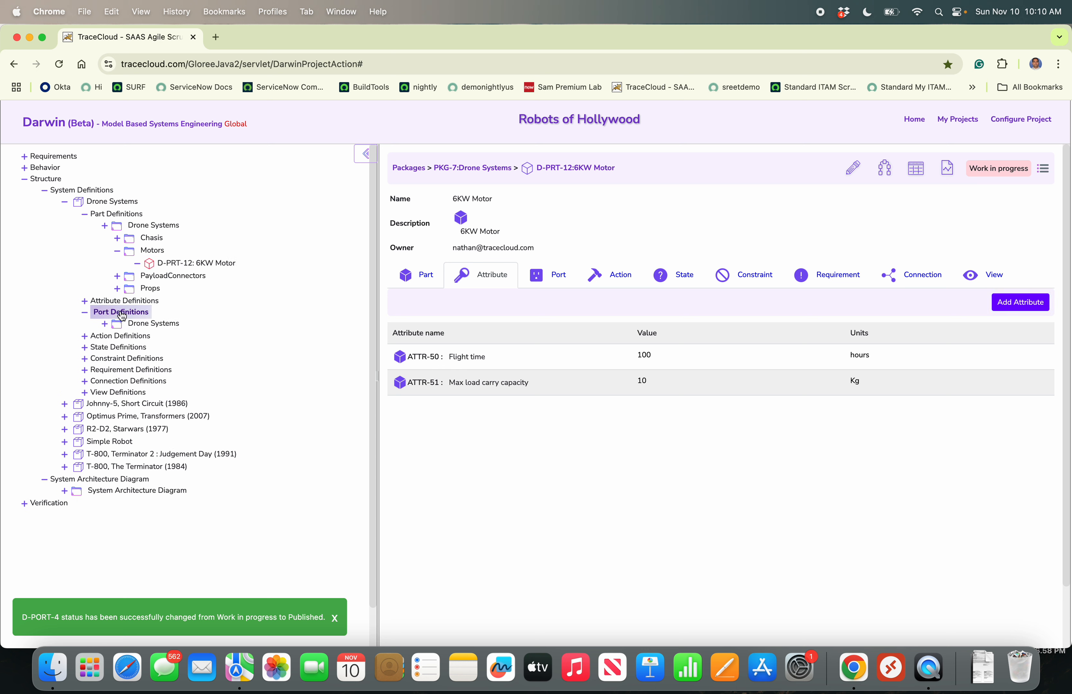
click(133, 324)
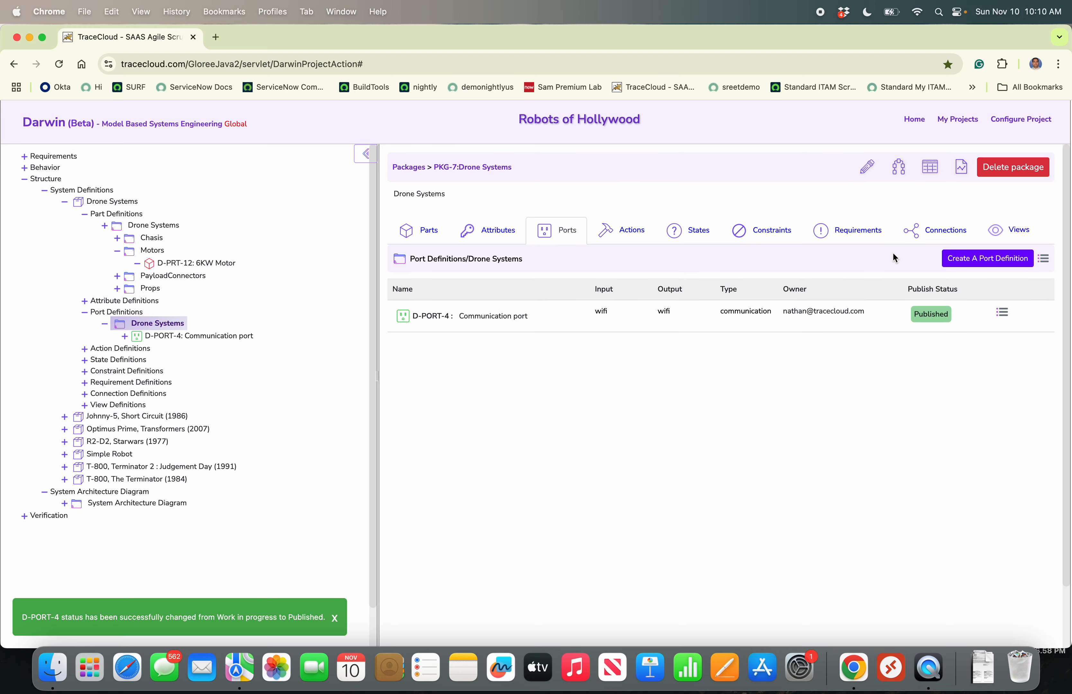
click(988, 259)
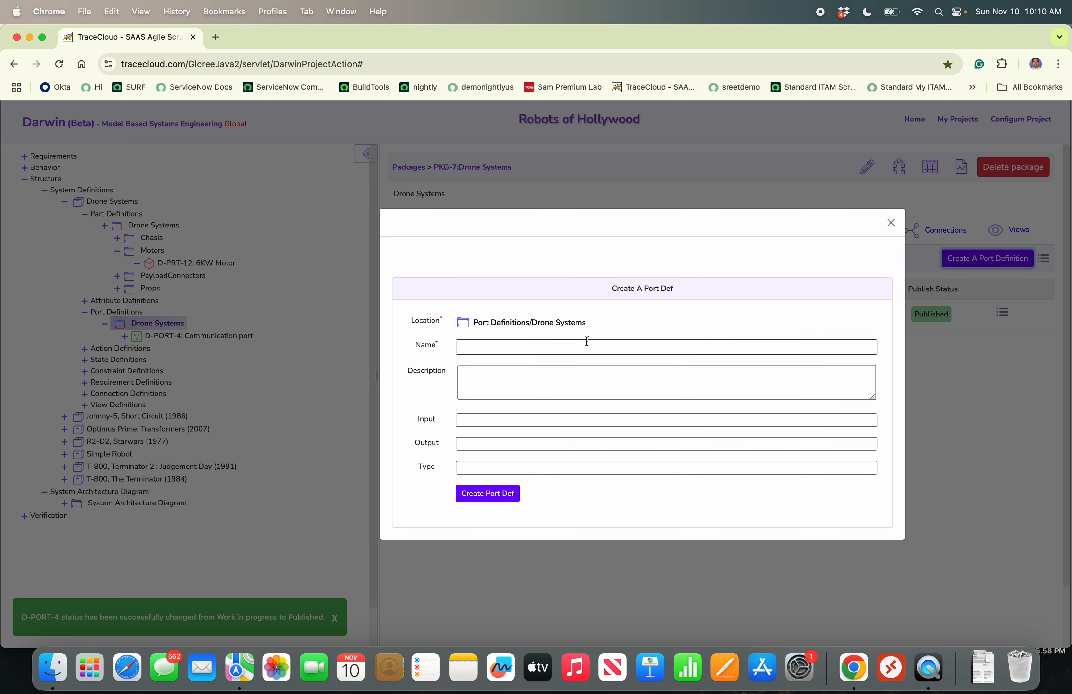
click(588, 345)
text(Power Port)
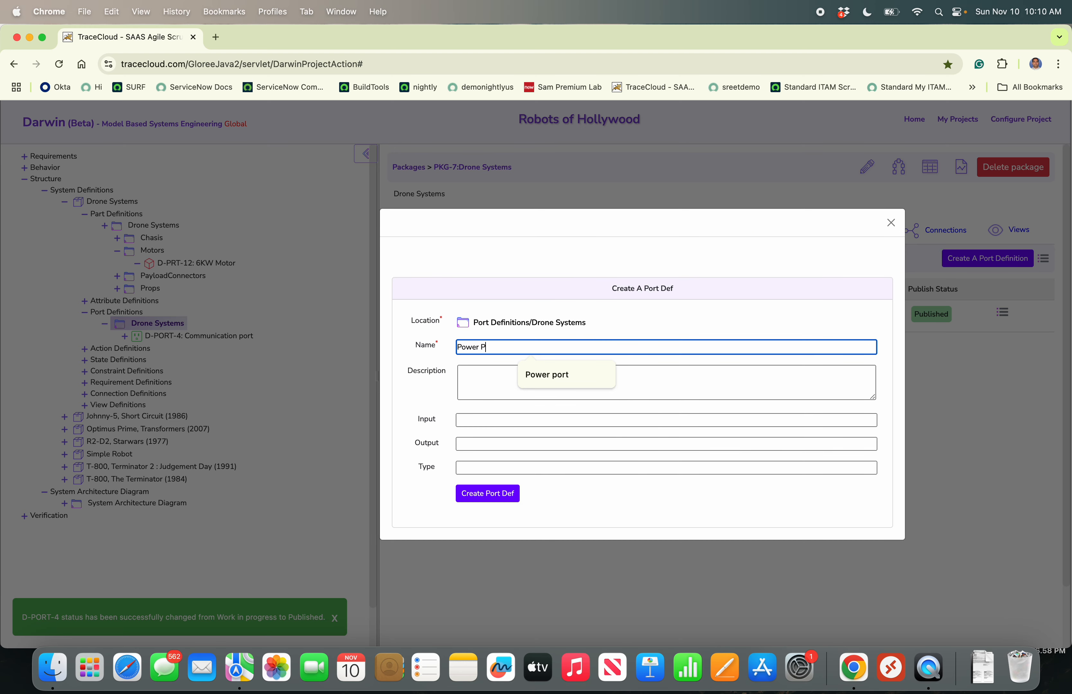
key(Tab)
text(Power)
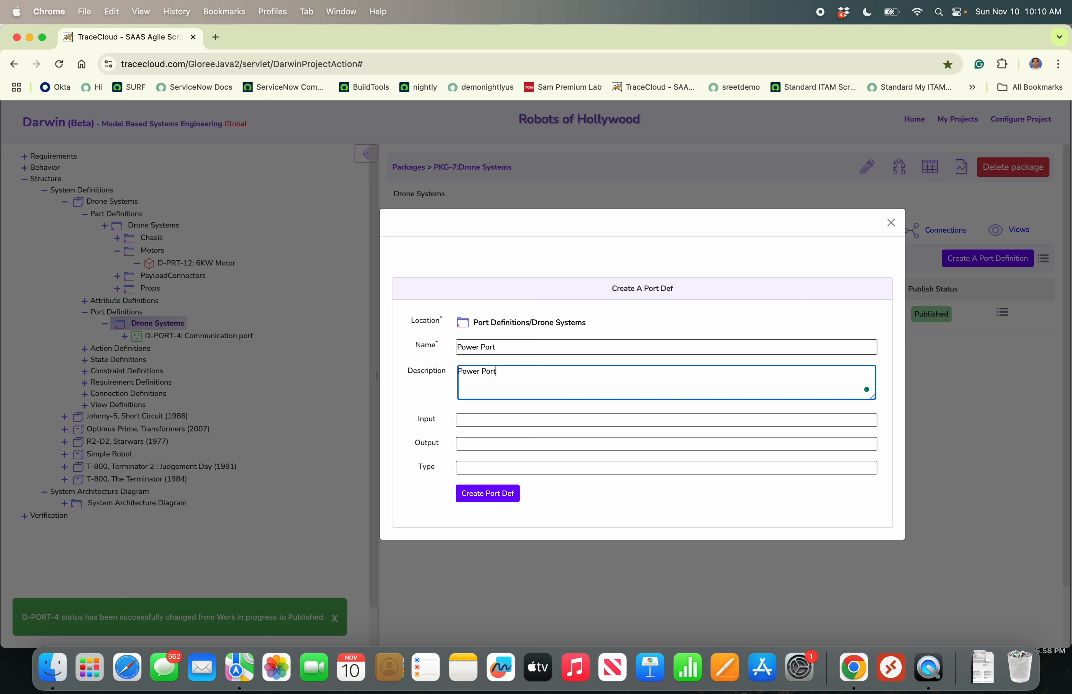
Create the Power Port definition with input "1 kwh", output "100 N" and type "Electrical", and publish it.
click(529, 423)
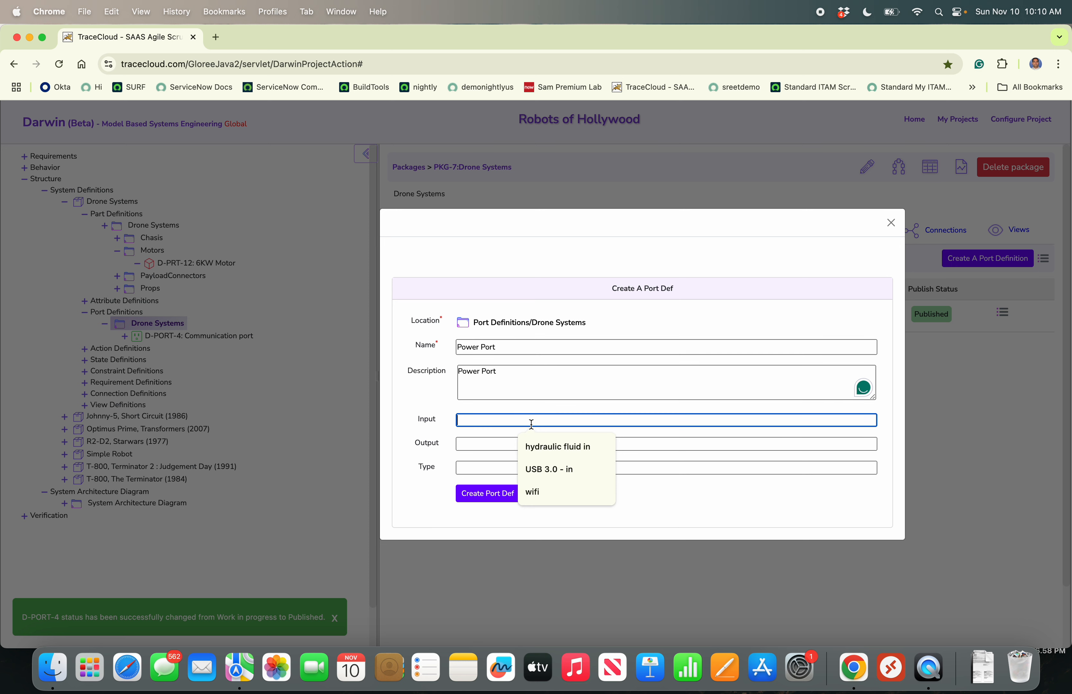
text(K)
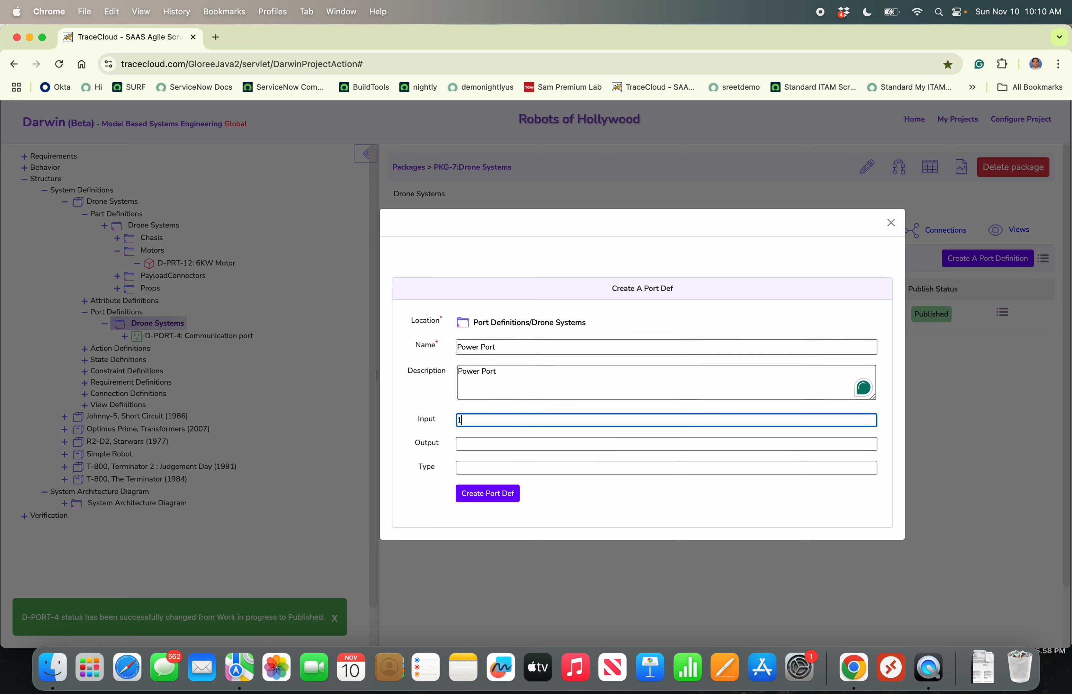
text(k)
key(BackSpace)
click(536, 443)
text(1)
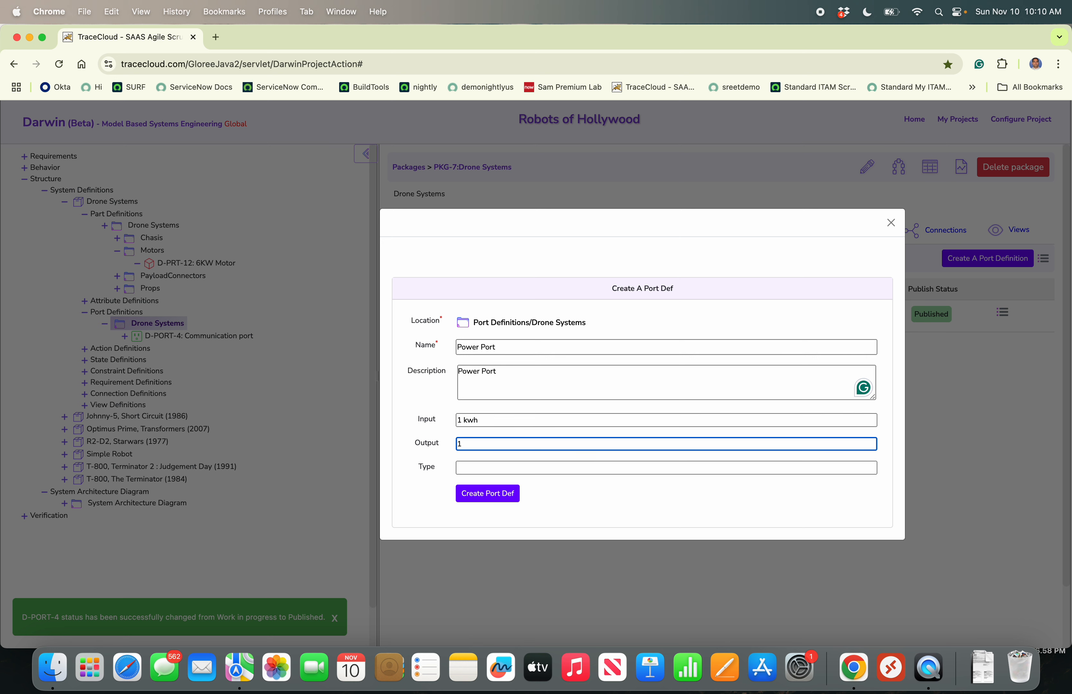
text(00 N)
click(542, 466)
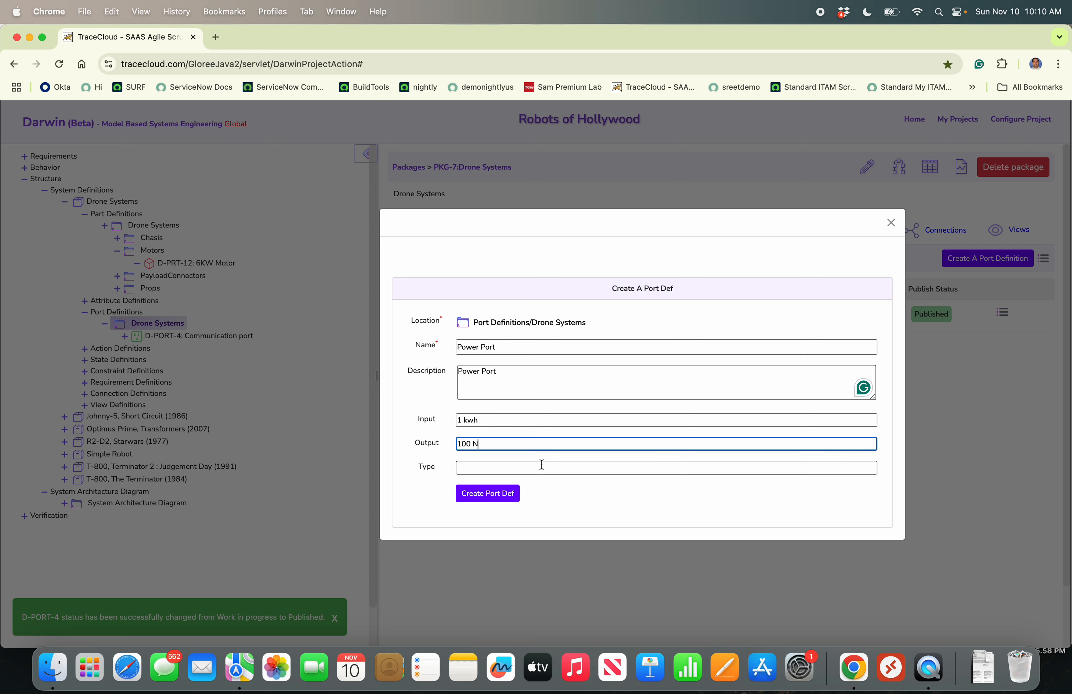
text(Electrical)
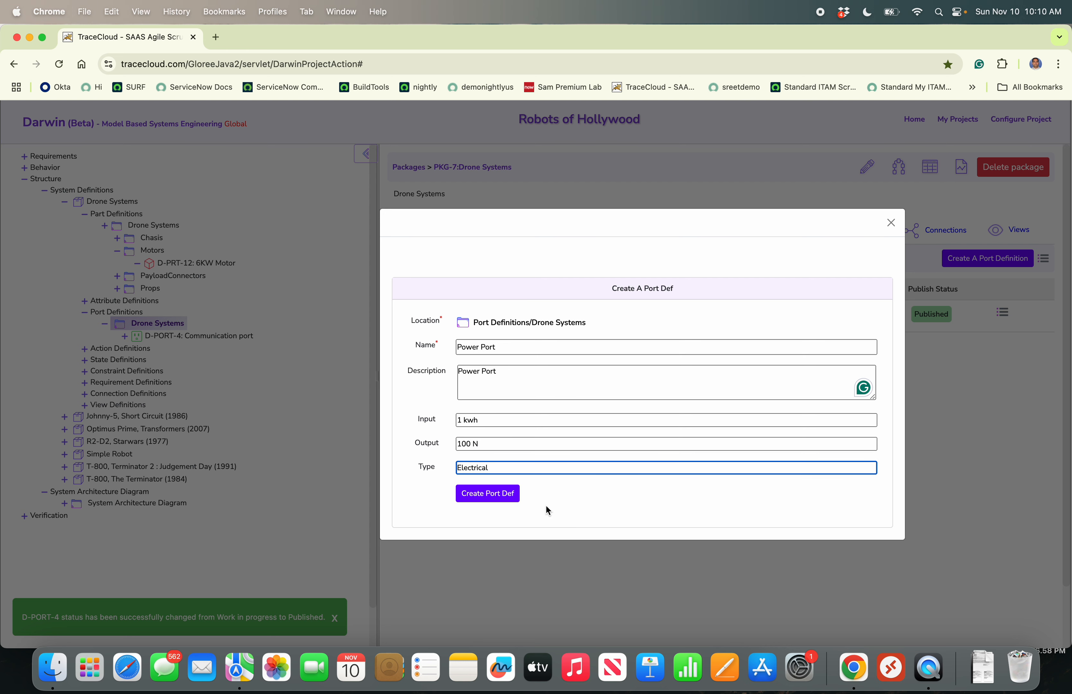
click(504, 497)
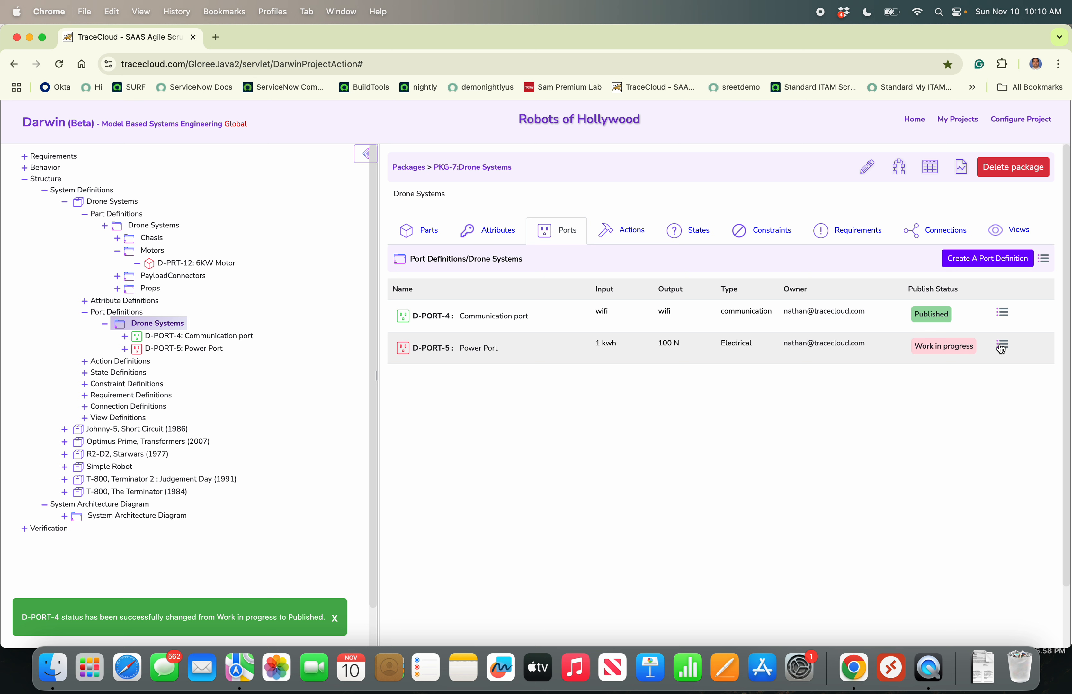
click(1002, 345)
click(950, 399)
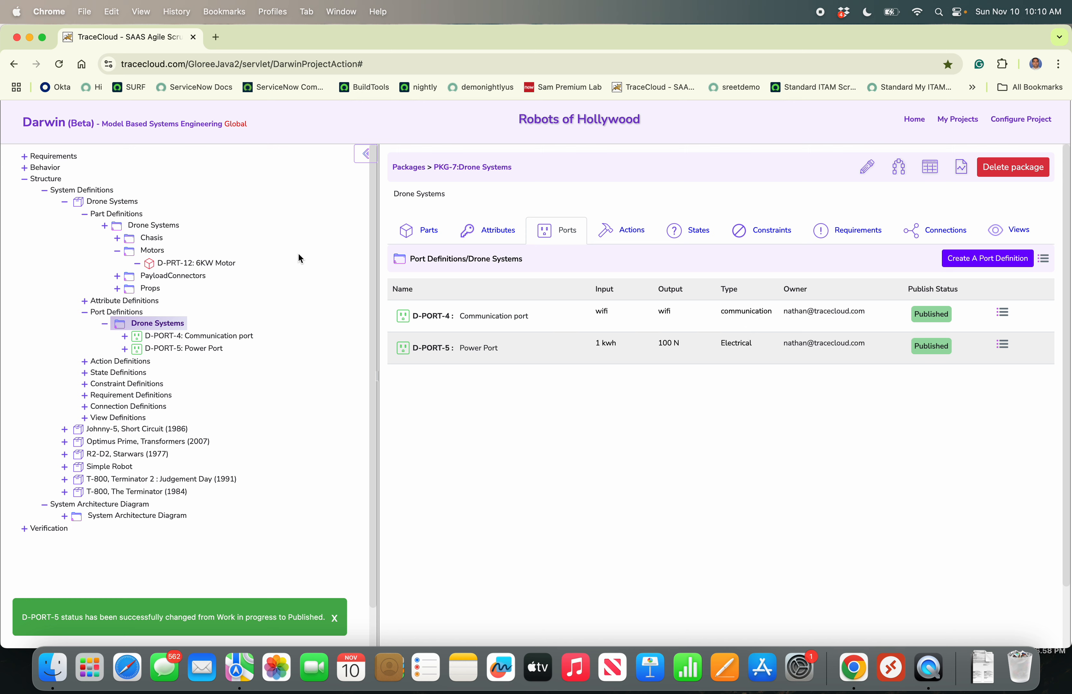
Add a Communication port, a Power Port and a second Communication port to the 6KW Motor part definition.
click(174, 267)
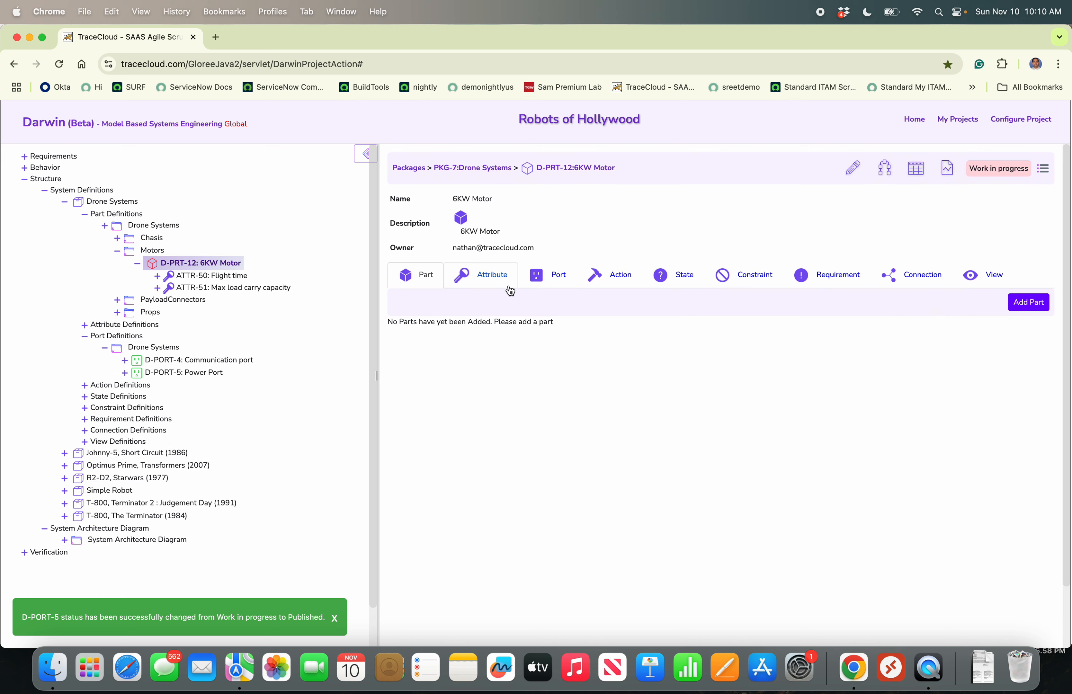
click(511, 291)
click(547, 277)
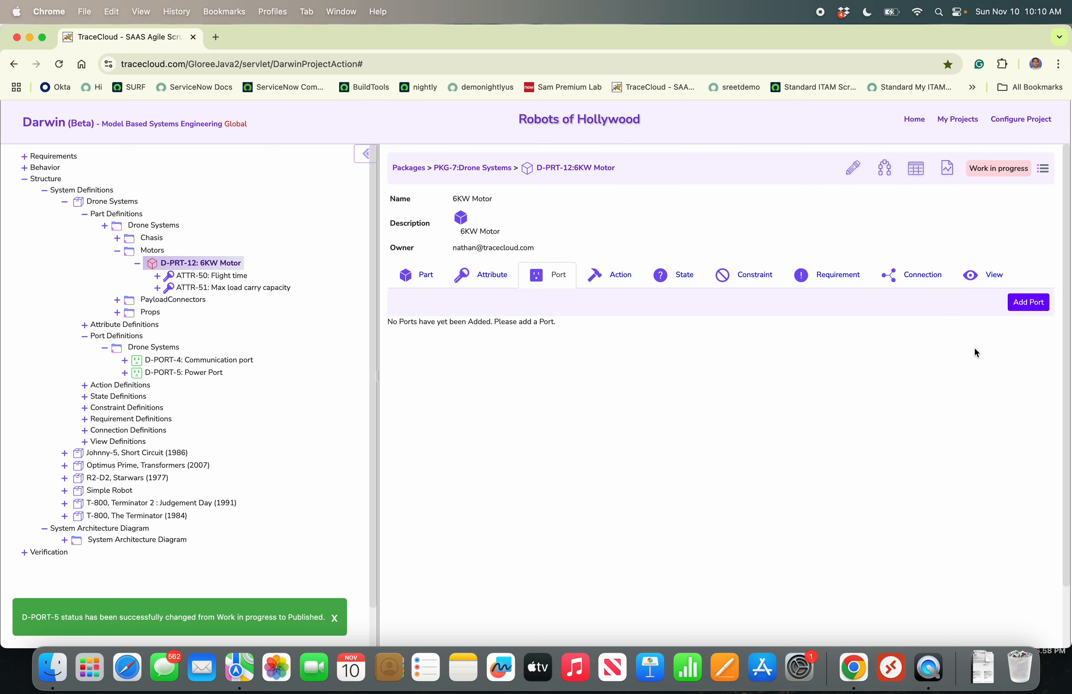
click(1029, 302)
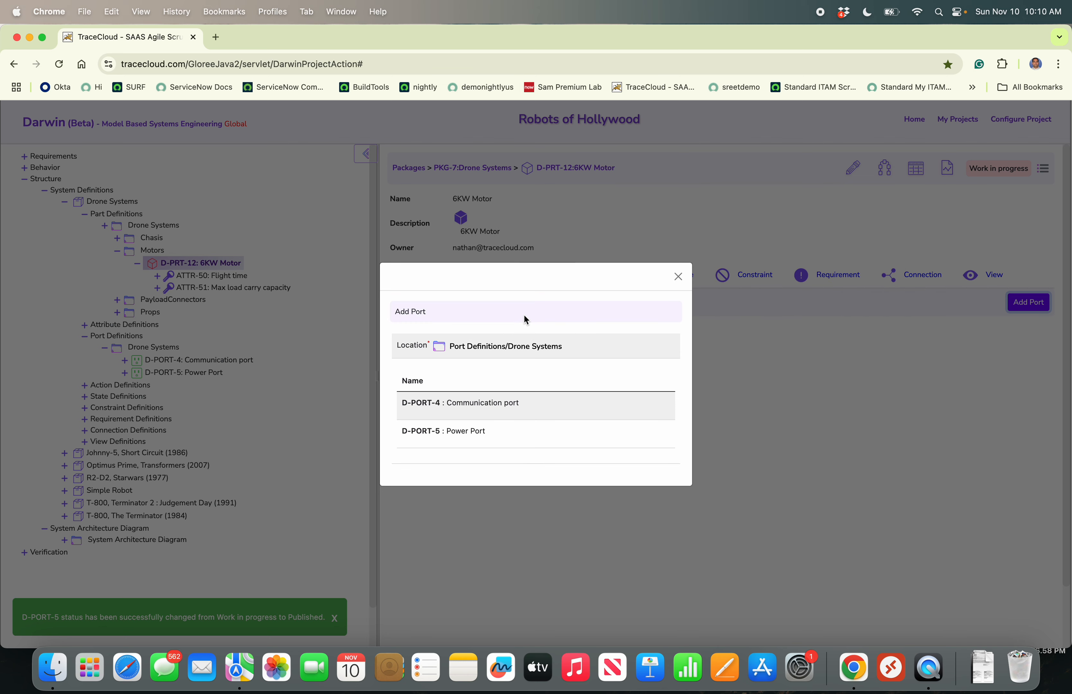
mouse_move(493, 398)
click(627, 406)
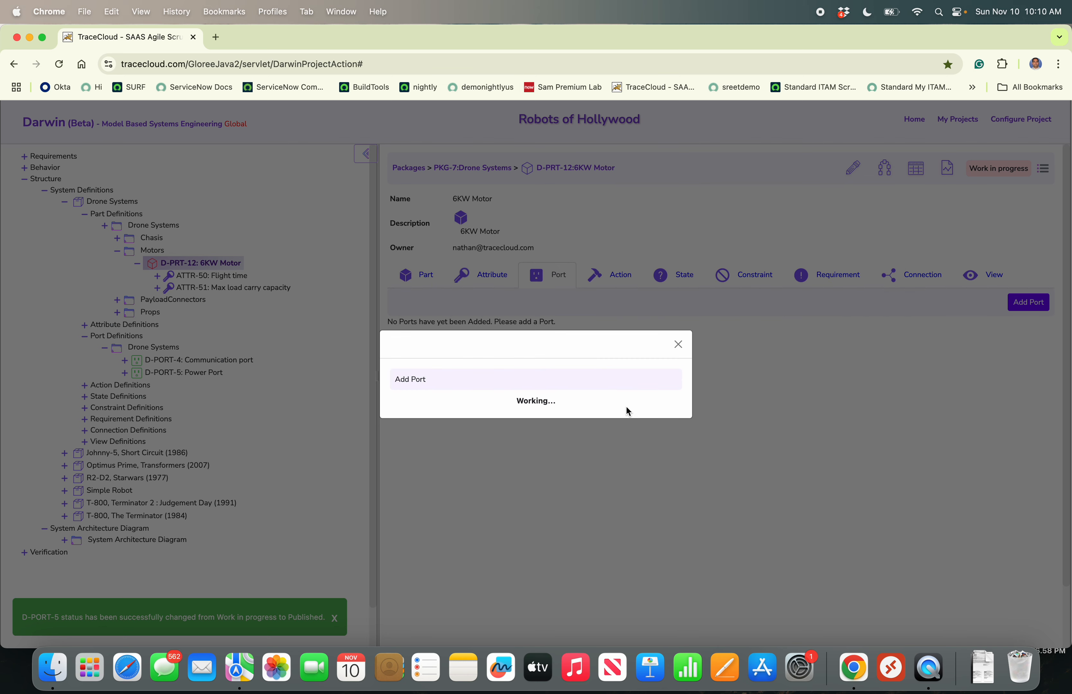
click(616, 421)
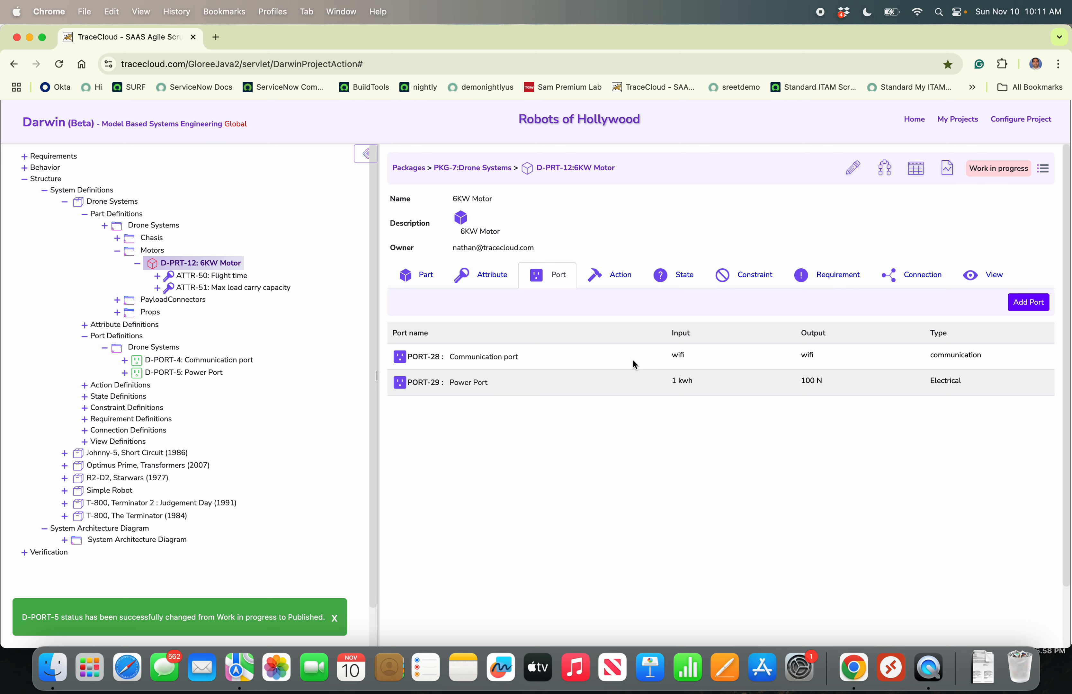
click(1033, 304)
click(631, 407)
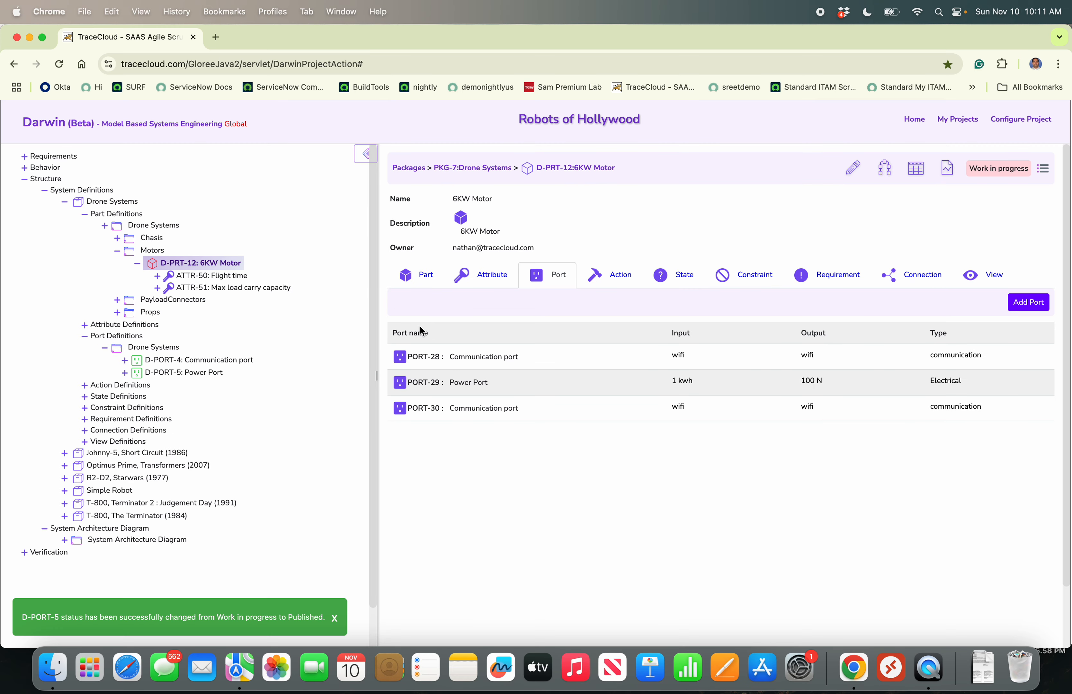
Rename the motor's last communication port "Payload Communication port" and its first one "Navigation Communication port".
double_click(455, 408)
key(Left)
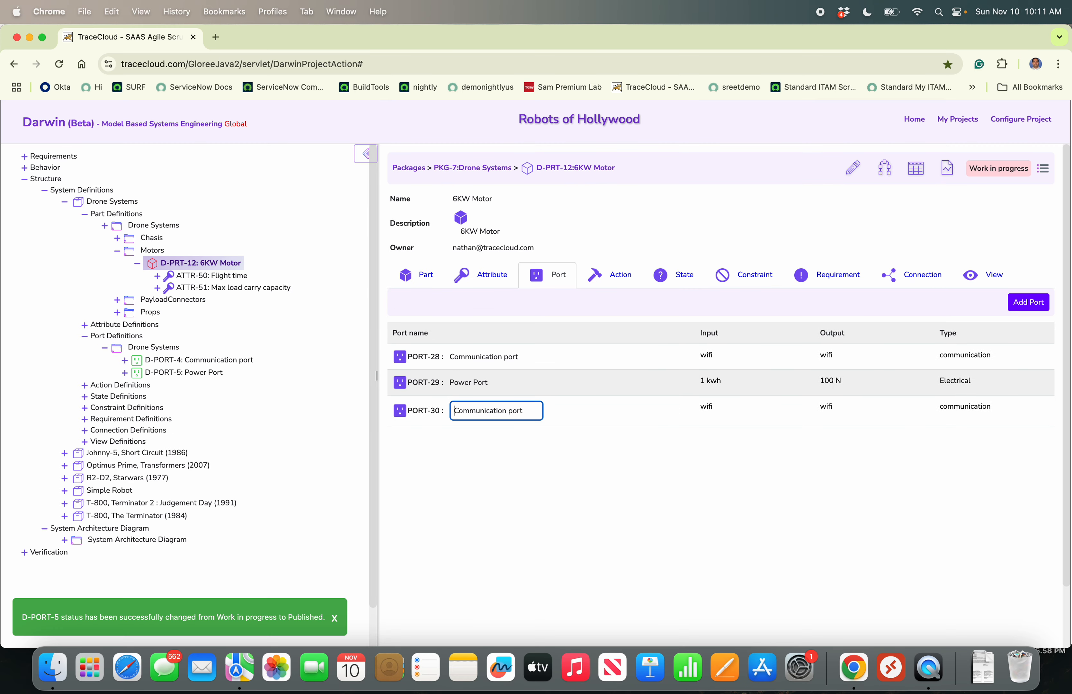
text(Payload)
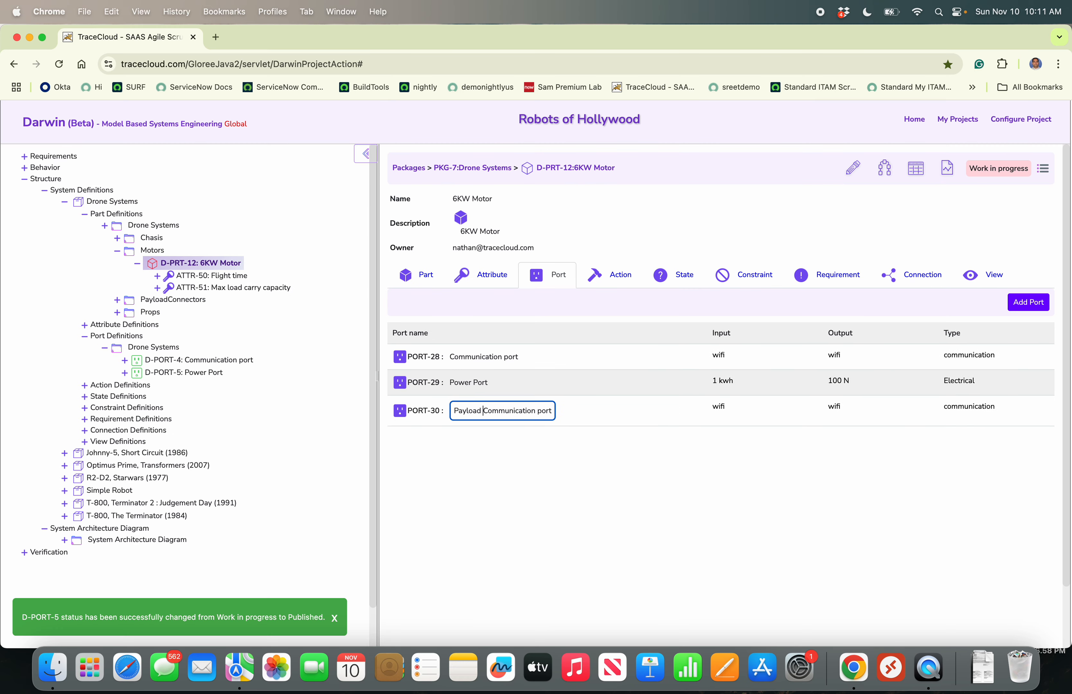
click(470, 481)
double_click(456, 358)
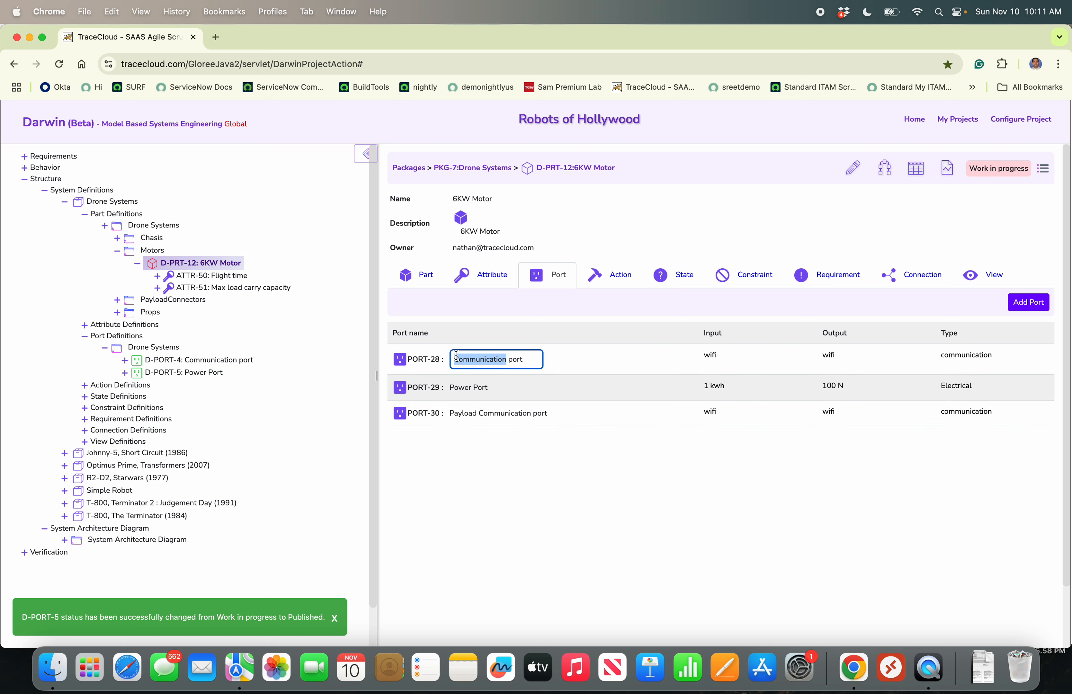
key(Left)
text(Navigation)
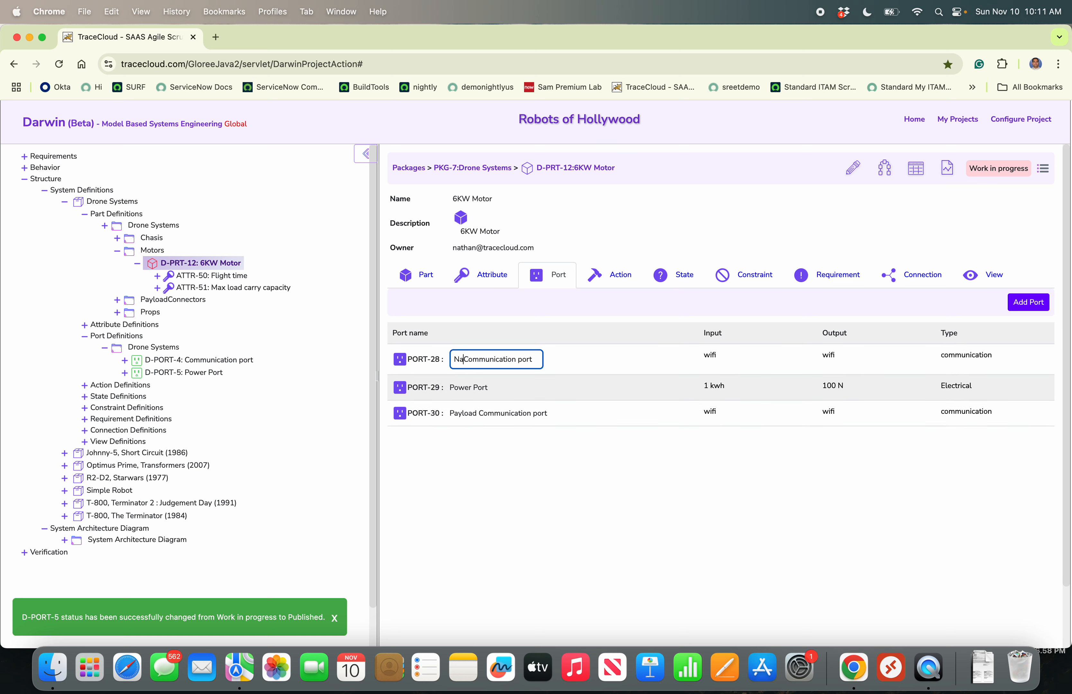
click(517, 440)
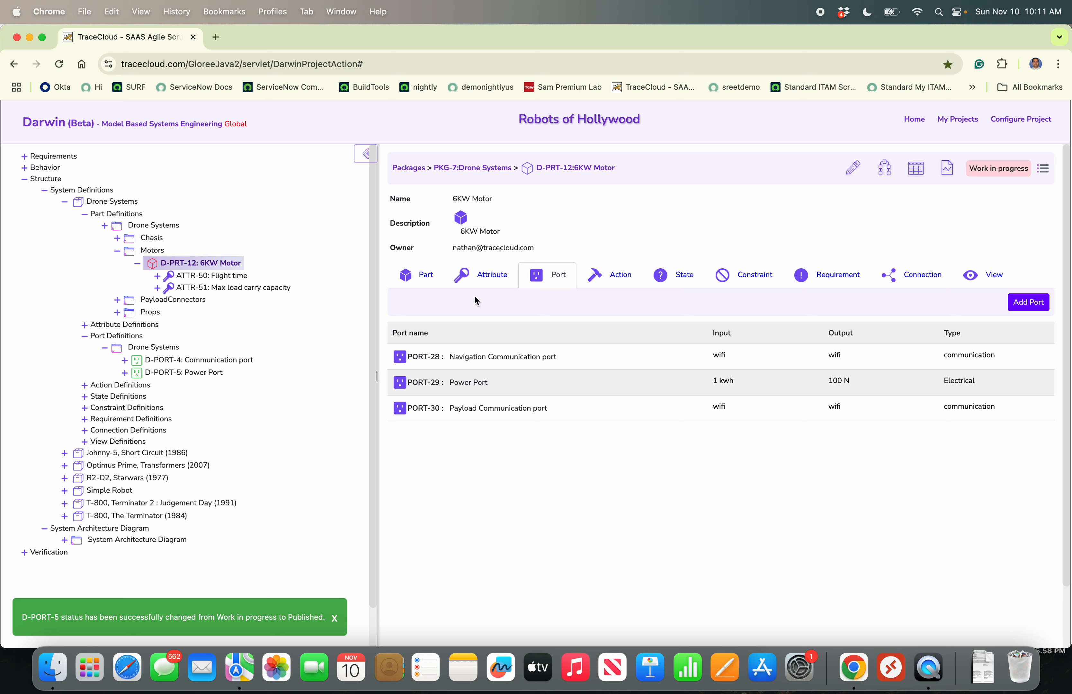
Reload the 6KW Motor part definition and publish it.
click(207, 269)
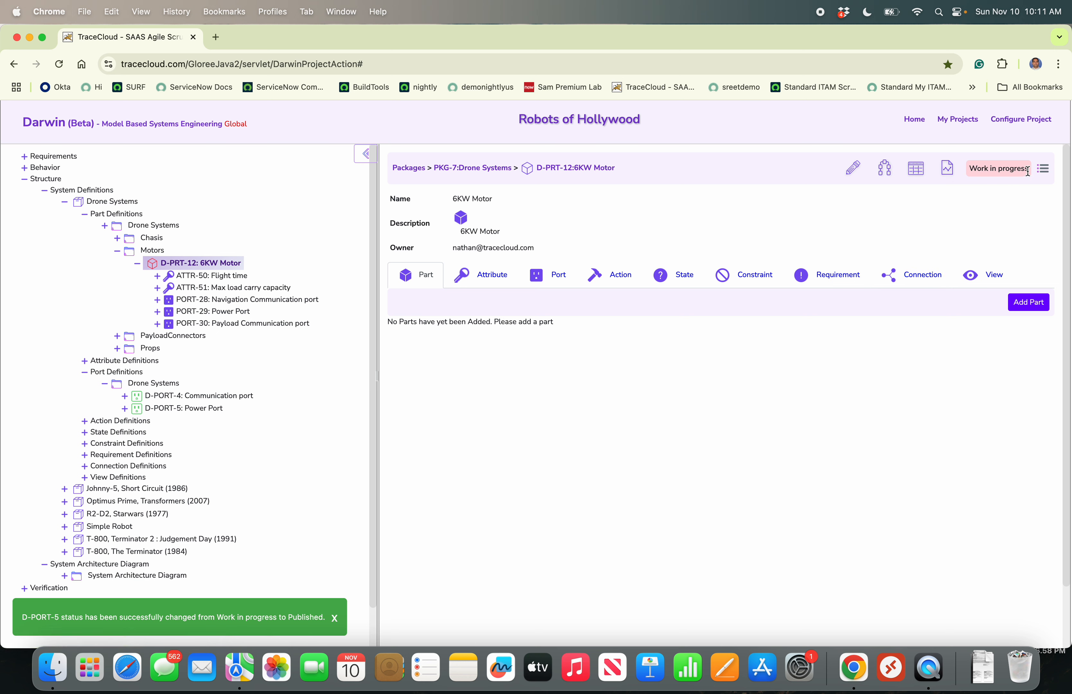
click(1044, 168)
click(993, 222)
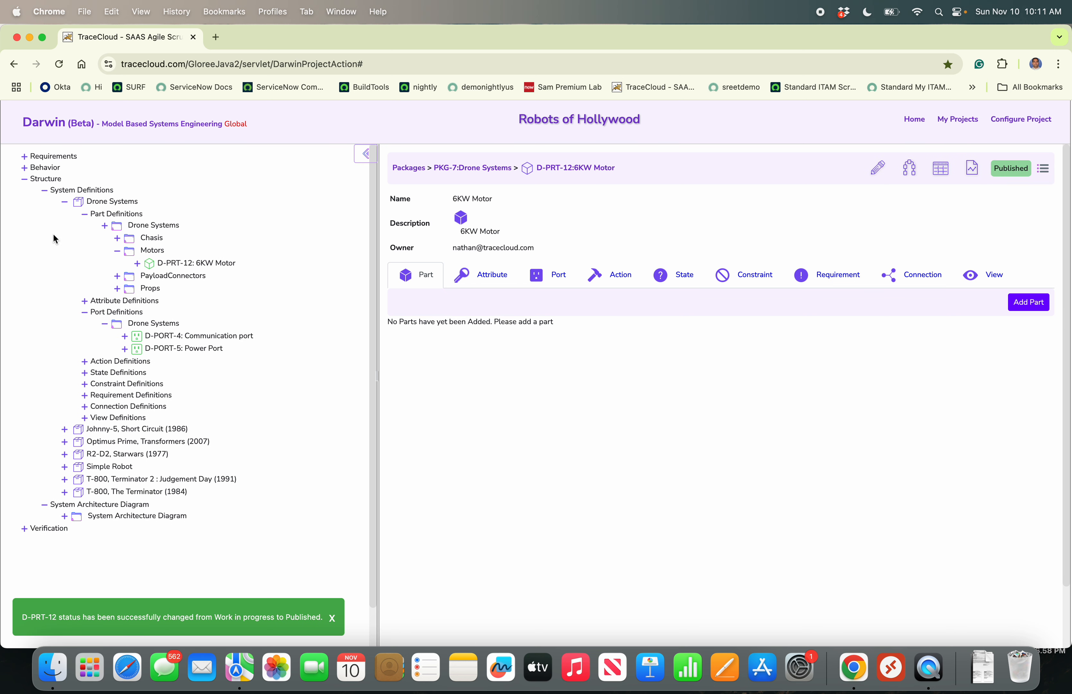
Create a part definition named "4 inch prop - plastic" with description "plastic prop" in the Props folder, and open it.
click(102, 218)
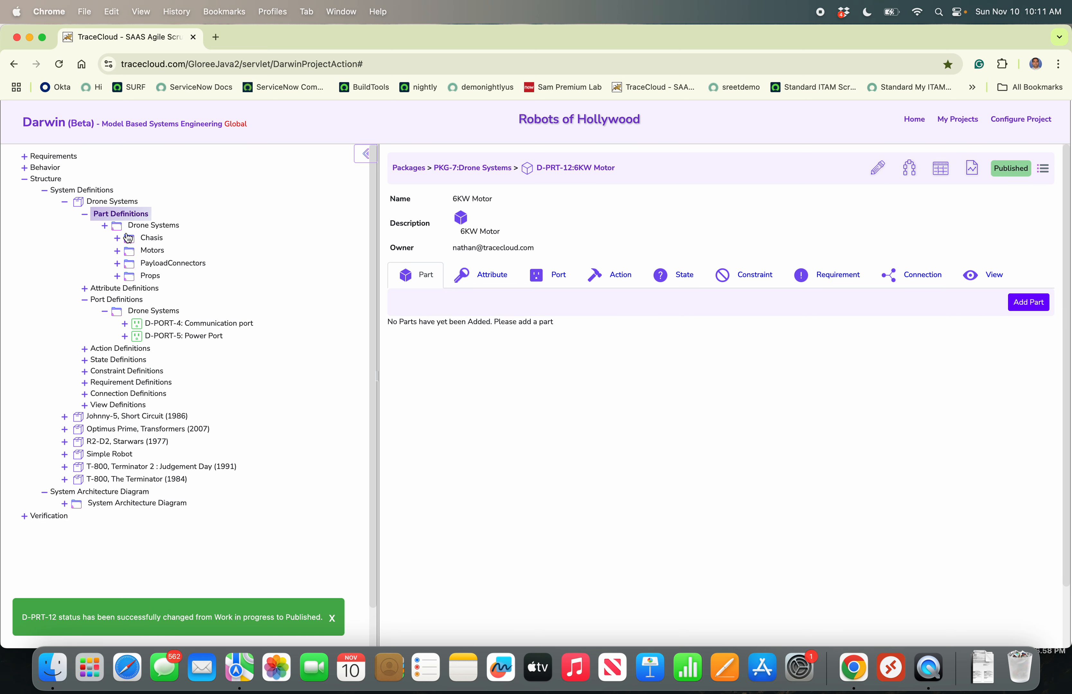
click(142, 252)
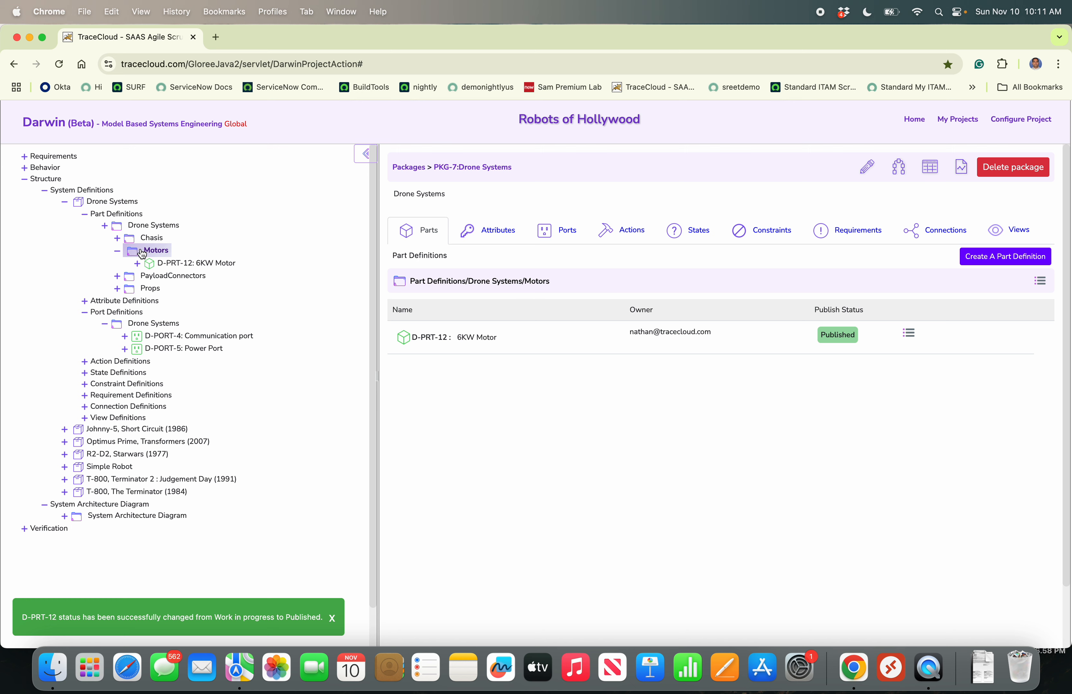
click(155, 289)
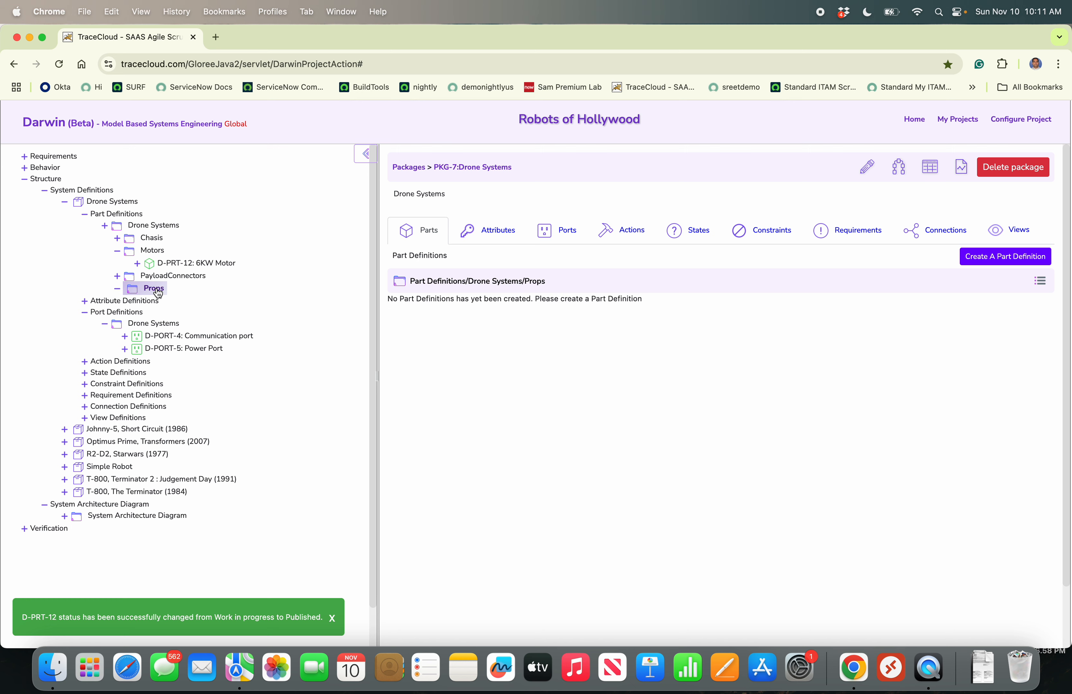
click(1003, 257)
click(568, 383)
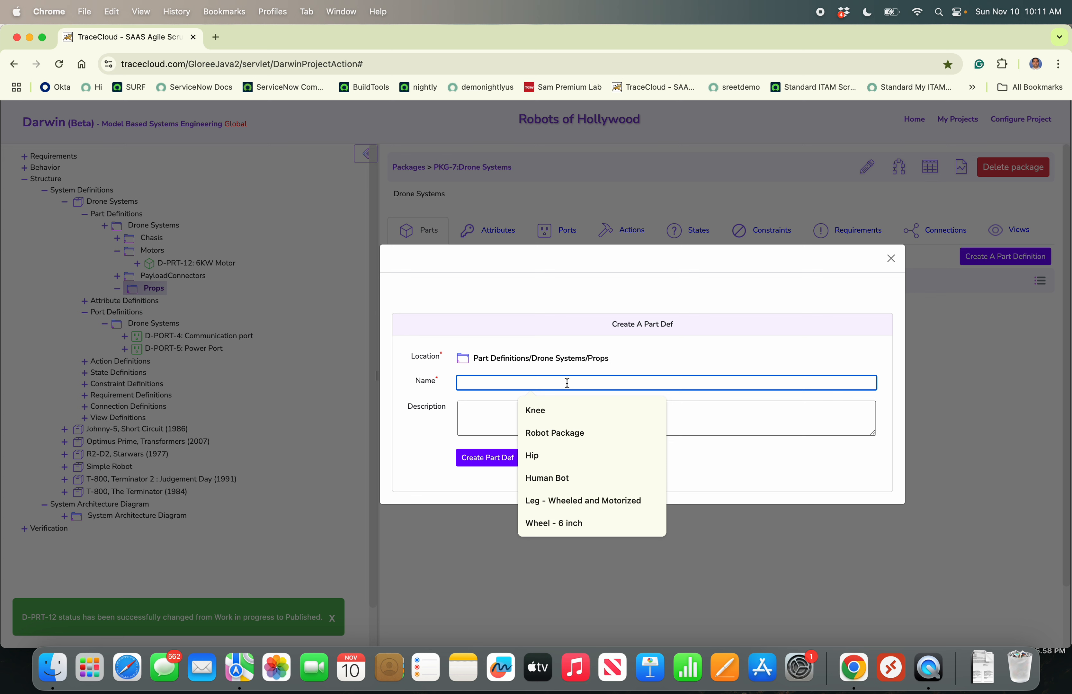
text(4 inch prop - plastic)
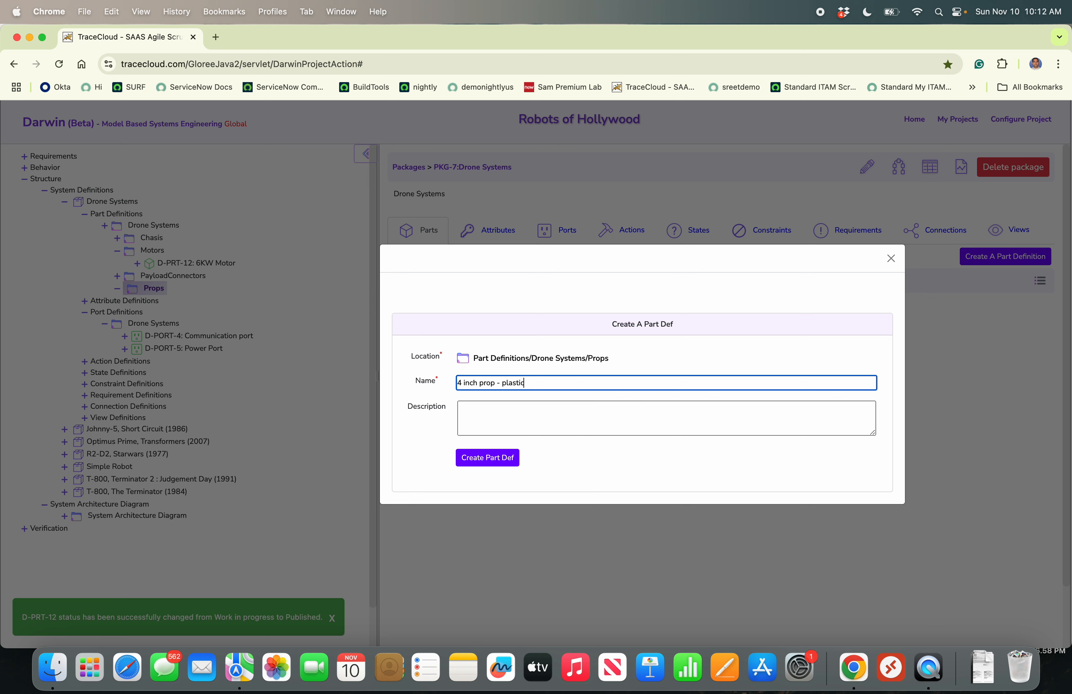
click(559, 429)
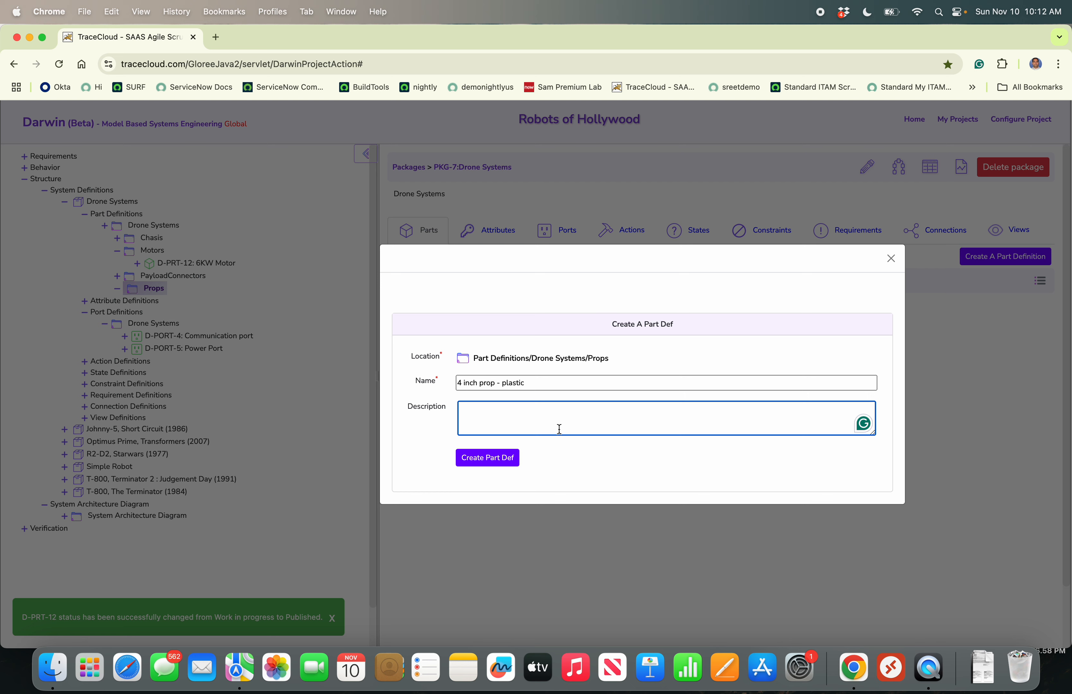
text(plastic prop)
click(499, 463)
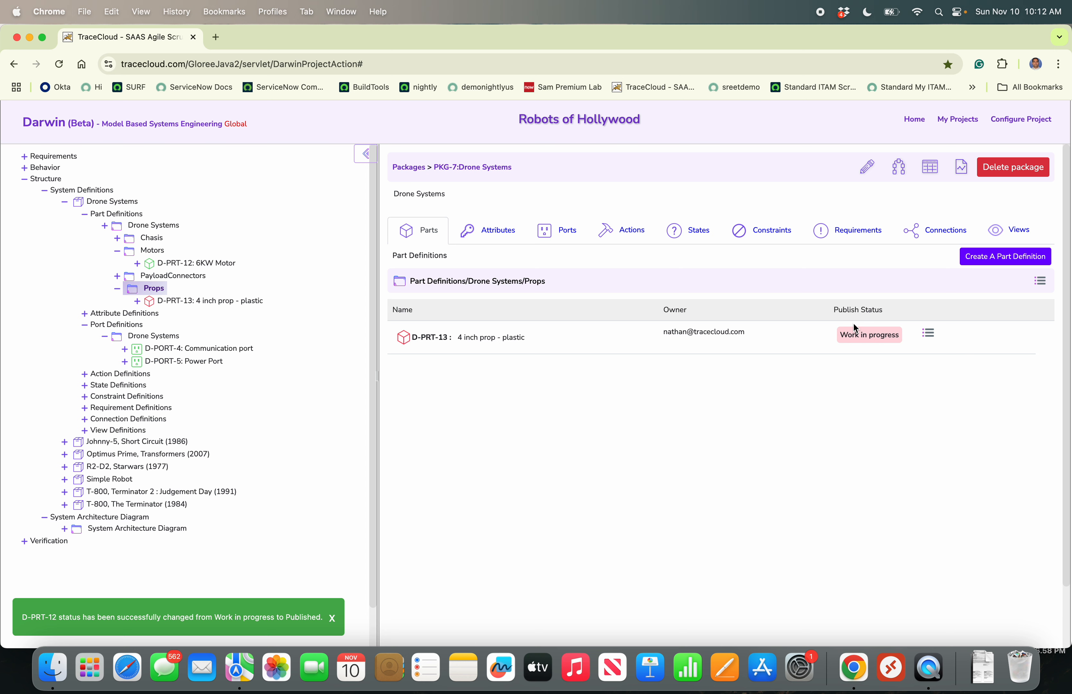
click(434, 337)
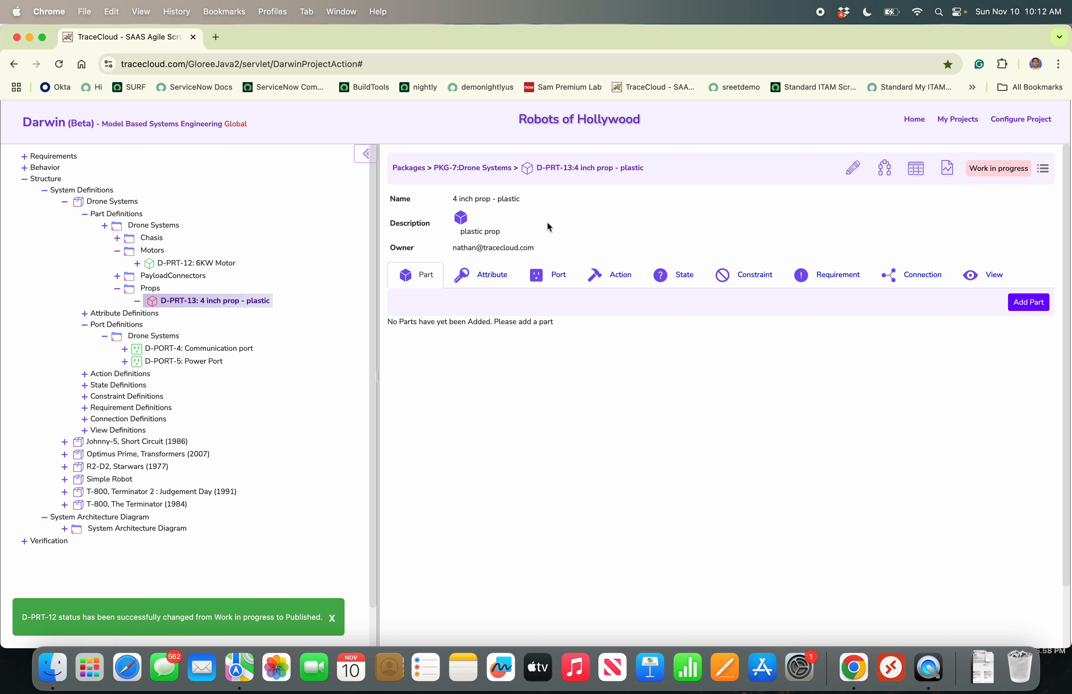
Create a second part definition in the Props folder named "6 inch prop - carbon fiber" with description "carbon fiber".
click(149, 288)
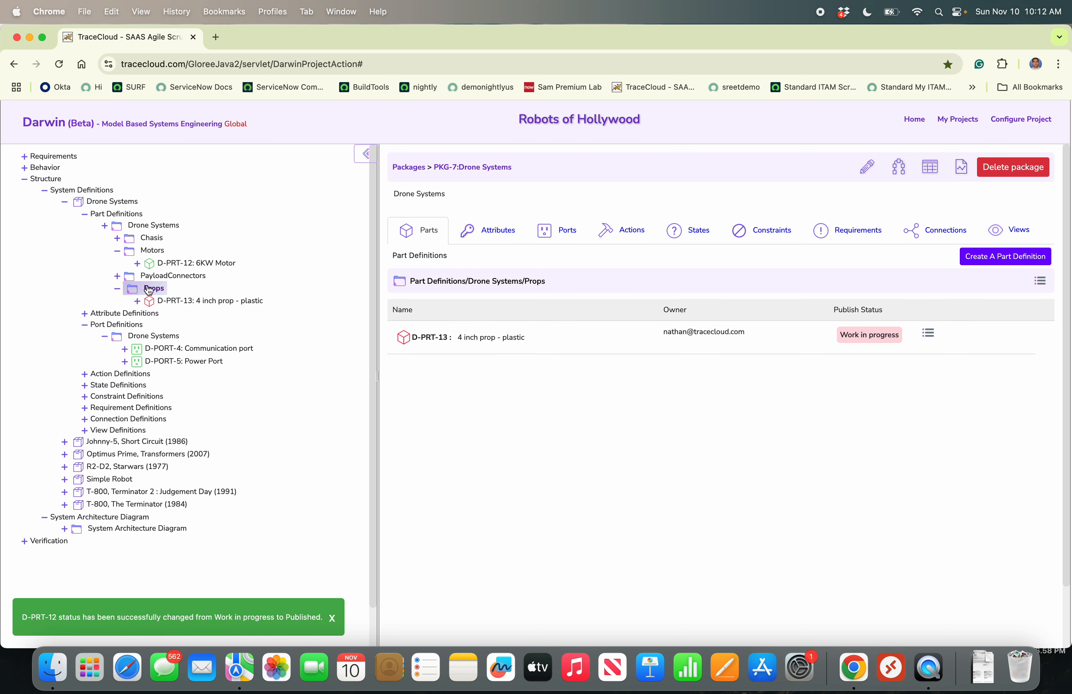
click(994, 258)
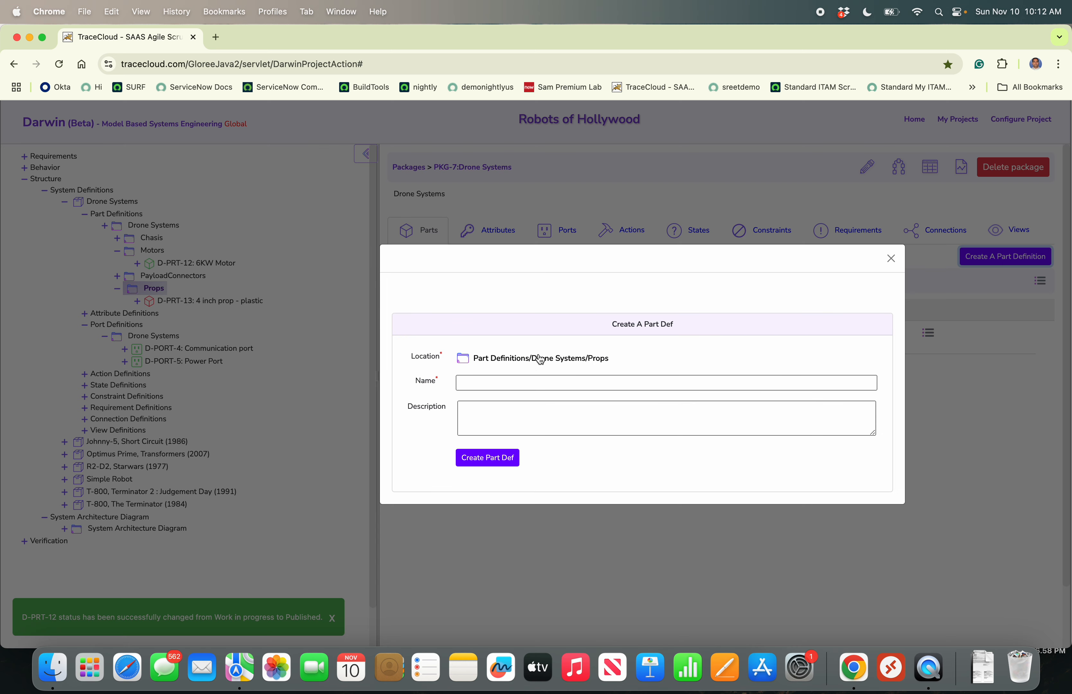
click(567, 382)
text(6)
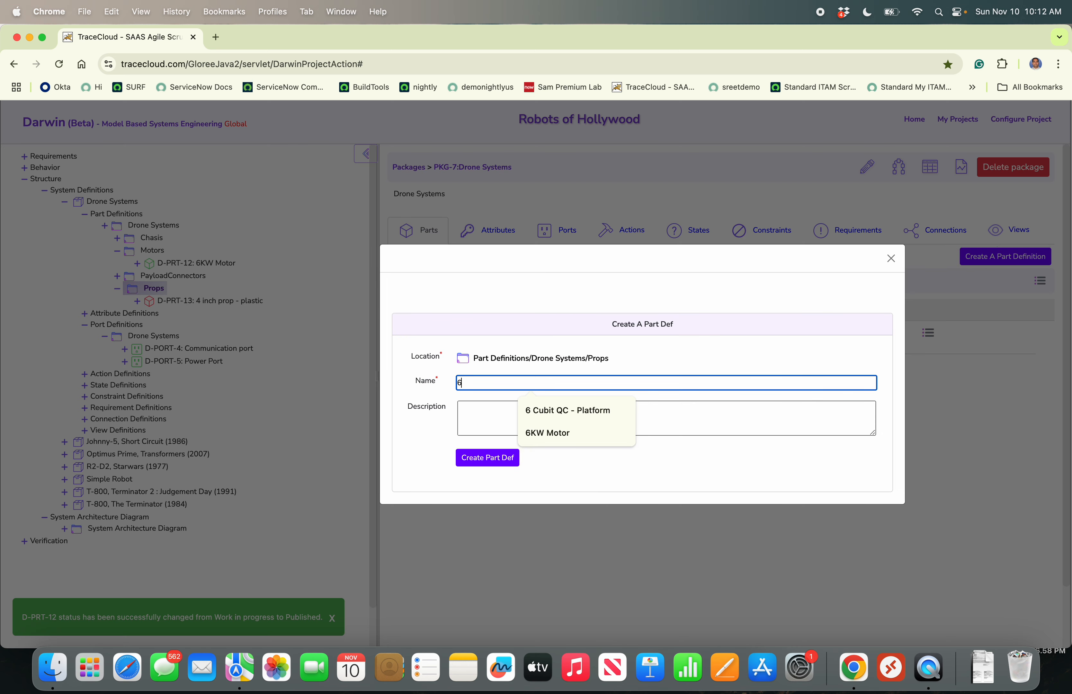
text( in ch pr)
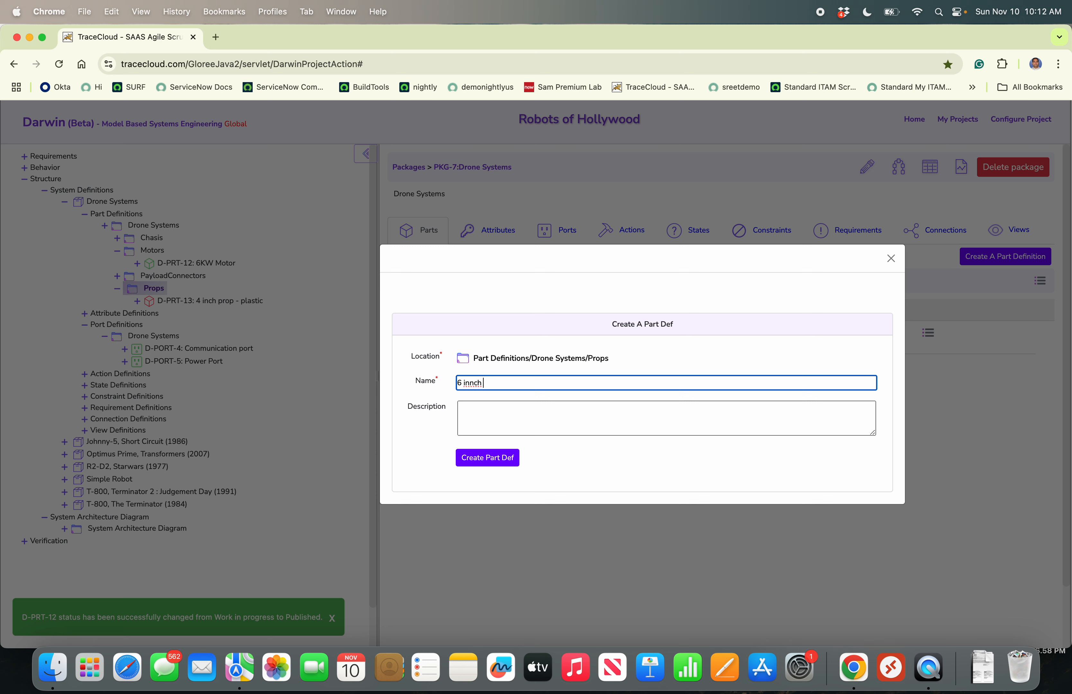
key(BackSpace)
text(ch pro)
text(p - carbon fiber)
click(582, 411)
text(carbon fiber)
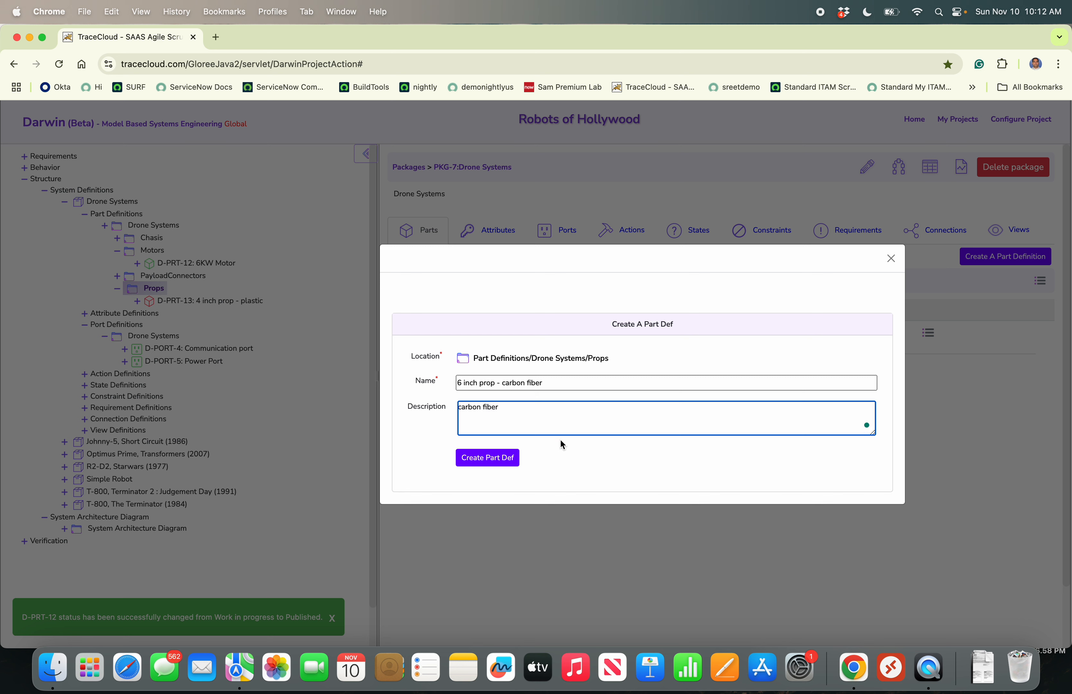
click(479, 452)
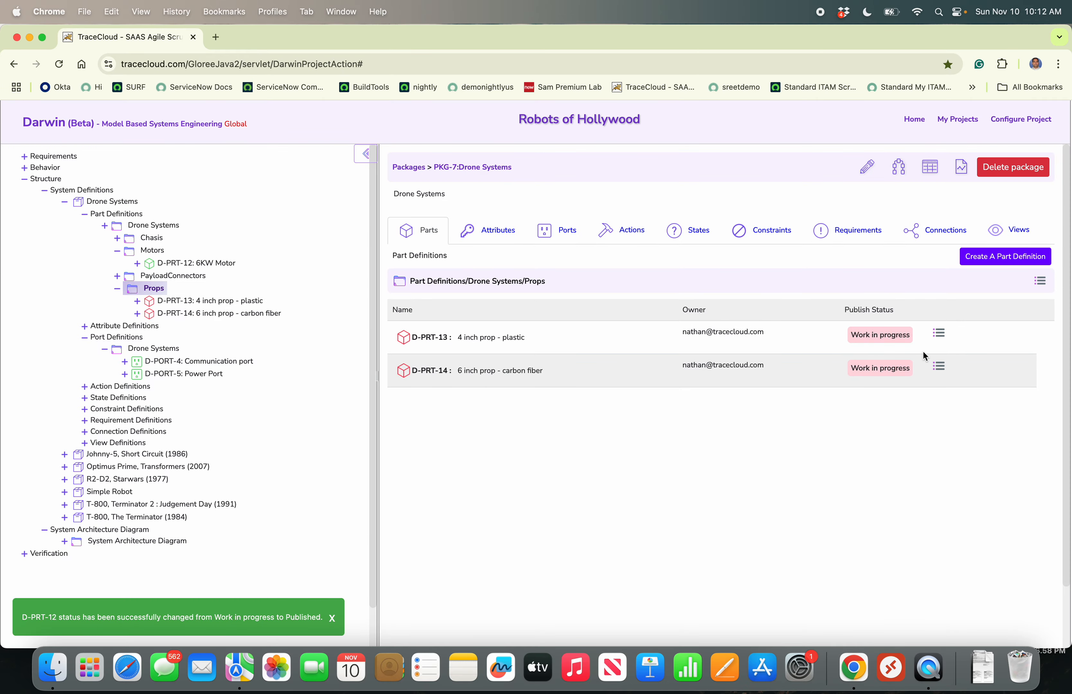
Publish both prop part definitions, "4 inch prop - plastic" and "6 inch prop - carbon fiber".
click(940, 343)
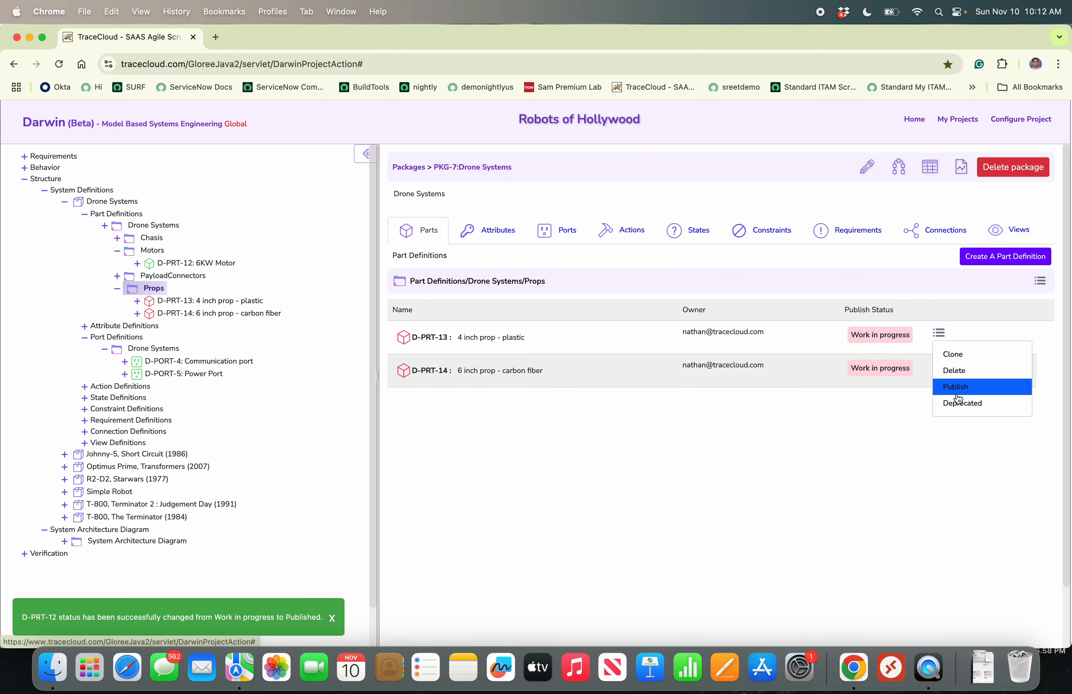
click(954, 382)
click(939, 367)
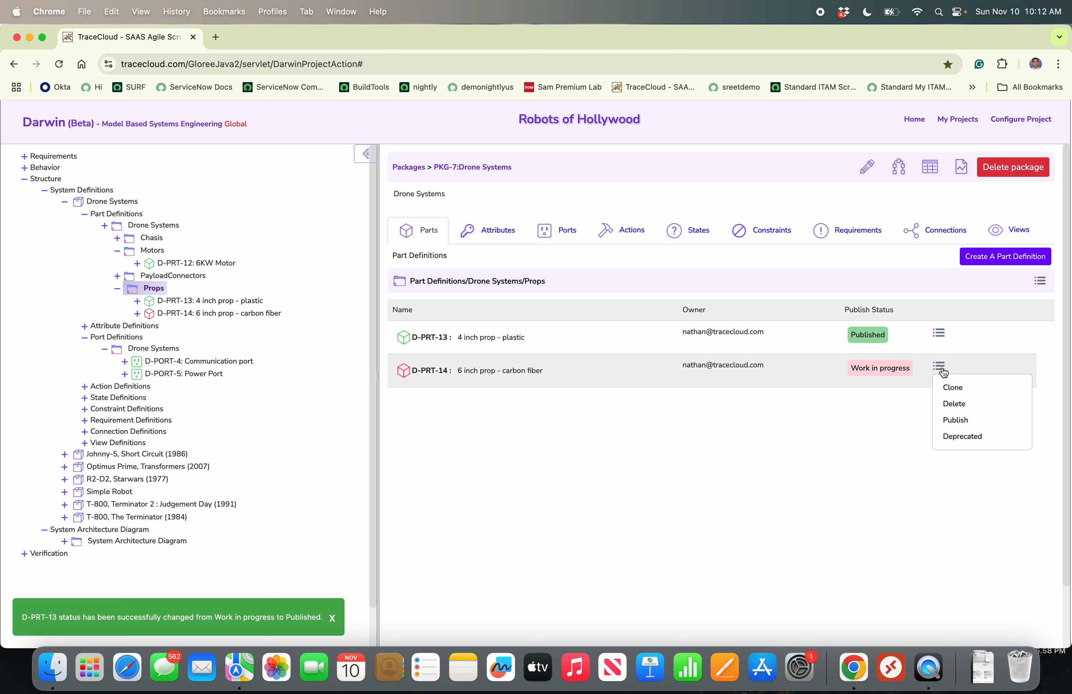
click(953, 415)
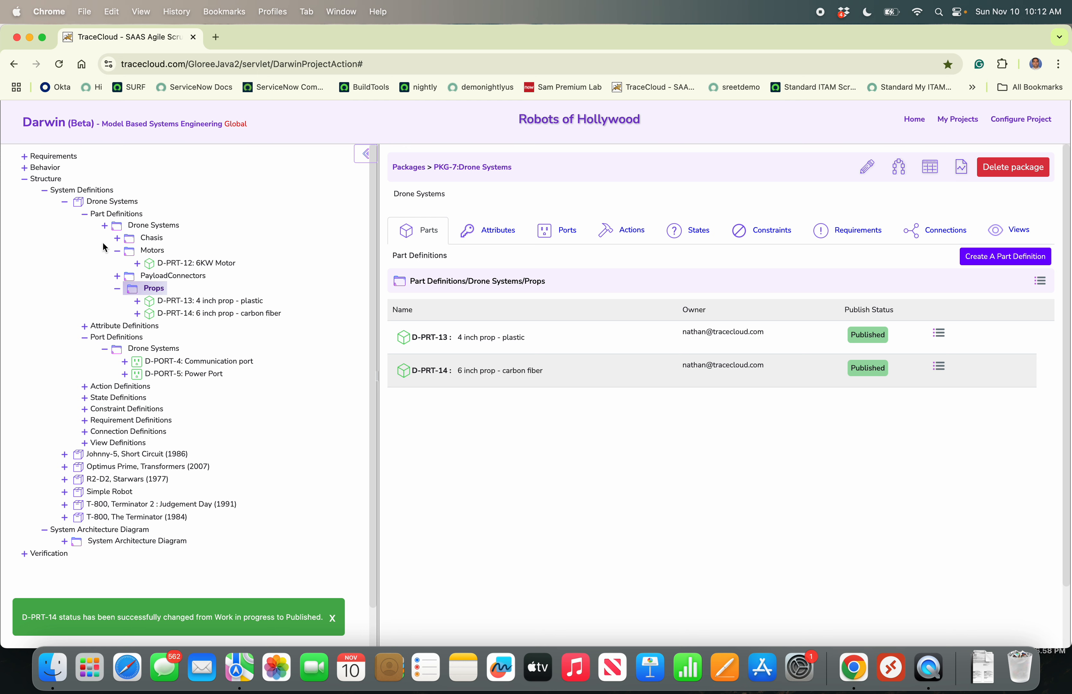
Create a part definition named "Small Chassis" with description "Small chassis" in the Chasis folder.
click(130, 239)
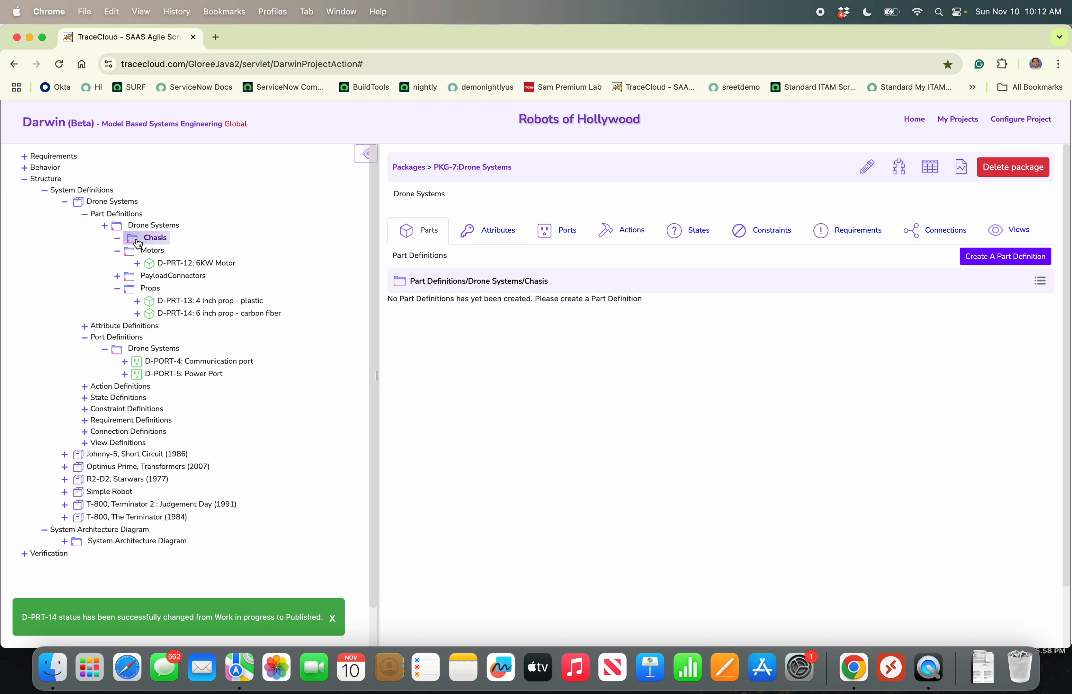
click(984, 258)
click(464, 382)
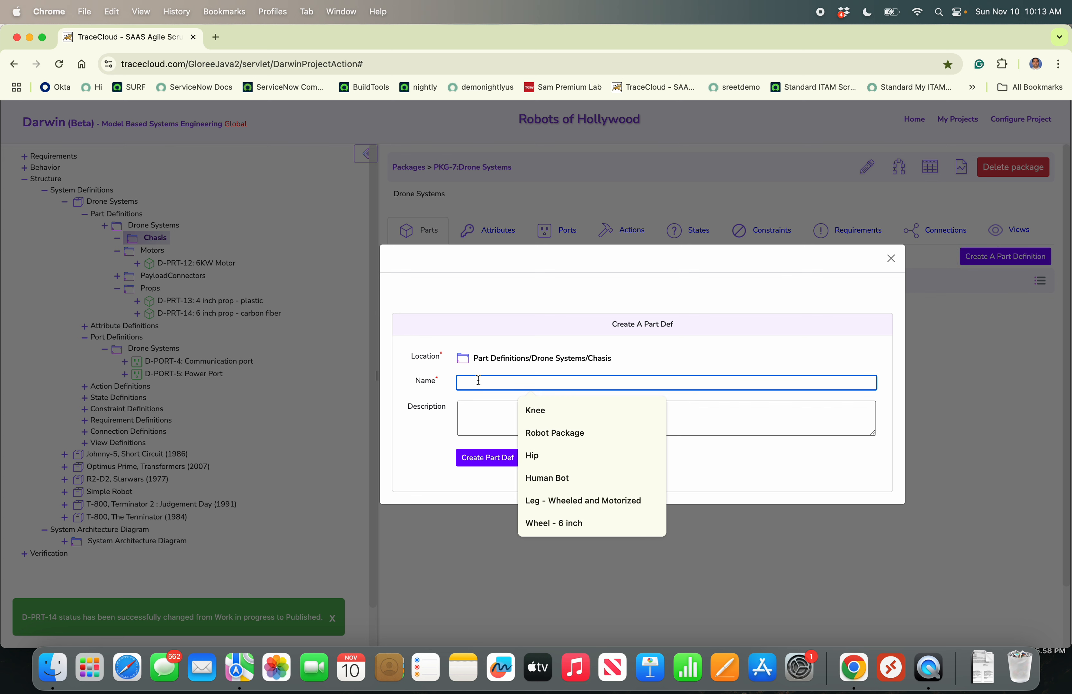
text(Smal)
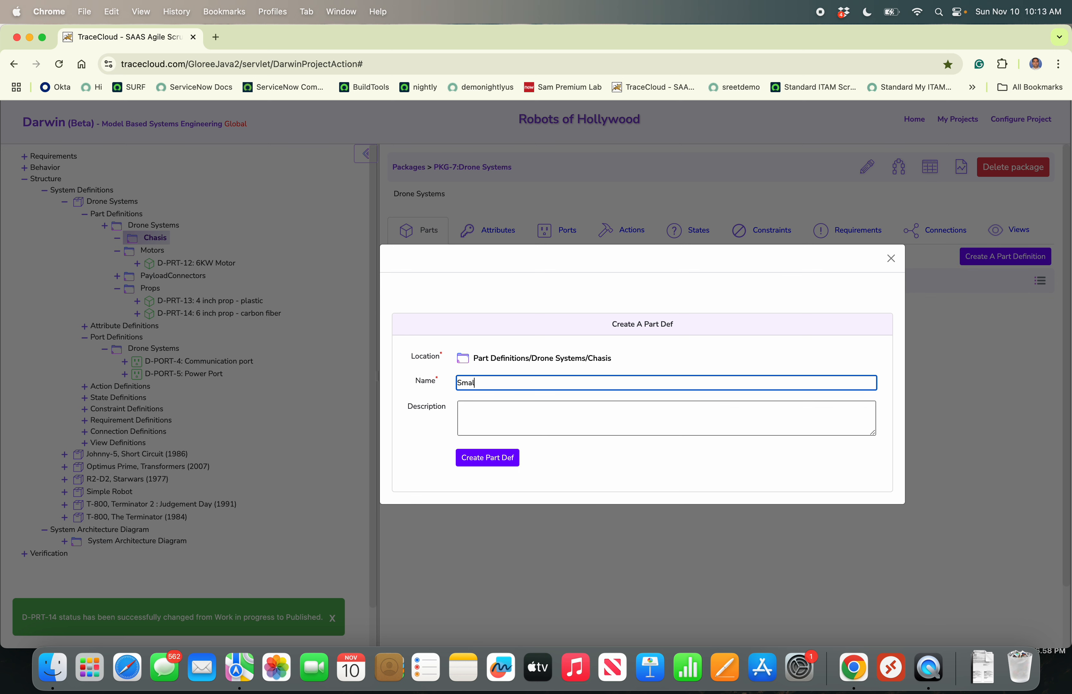
text(l Chassis)
key(Tab)
text(Sm)
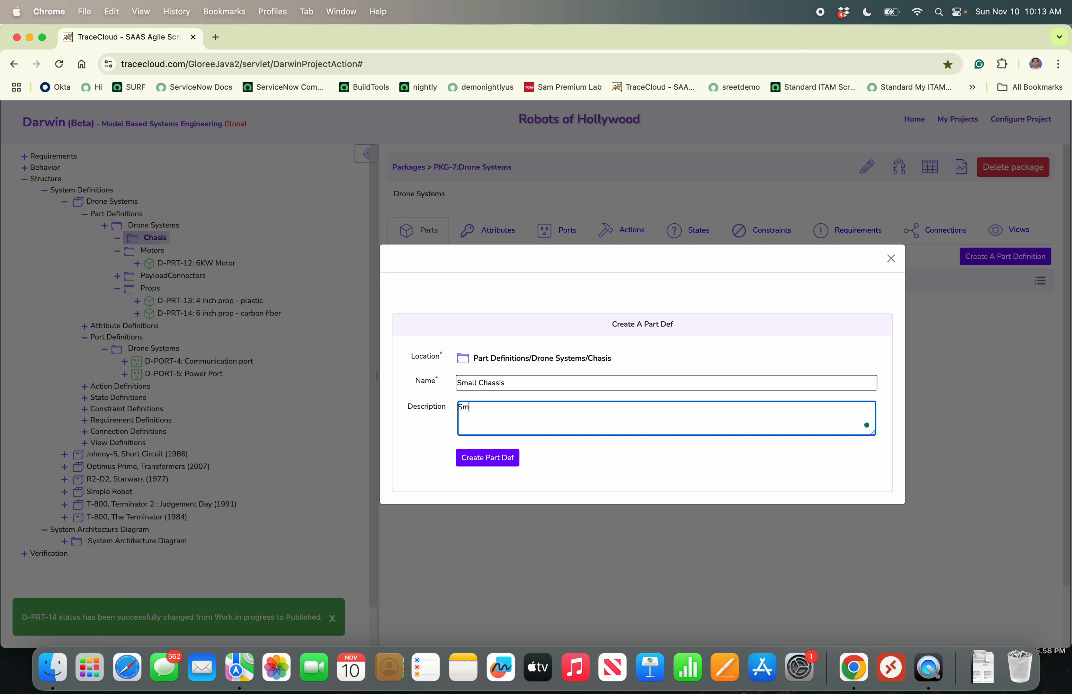
text(all chassis)
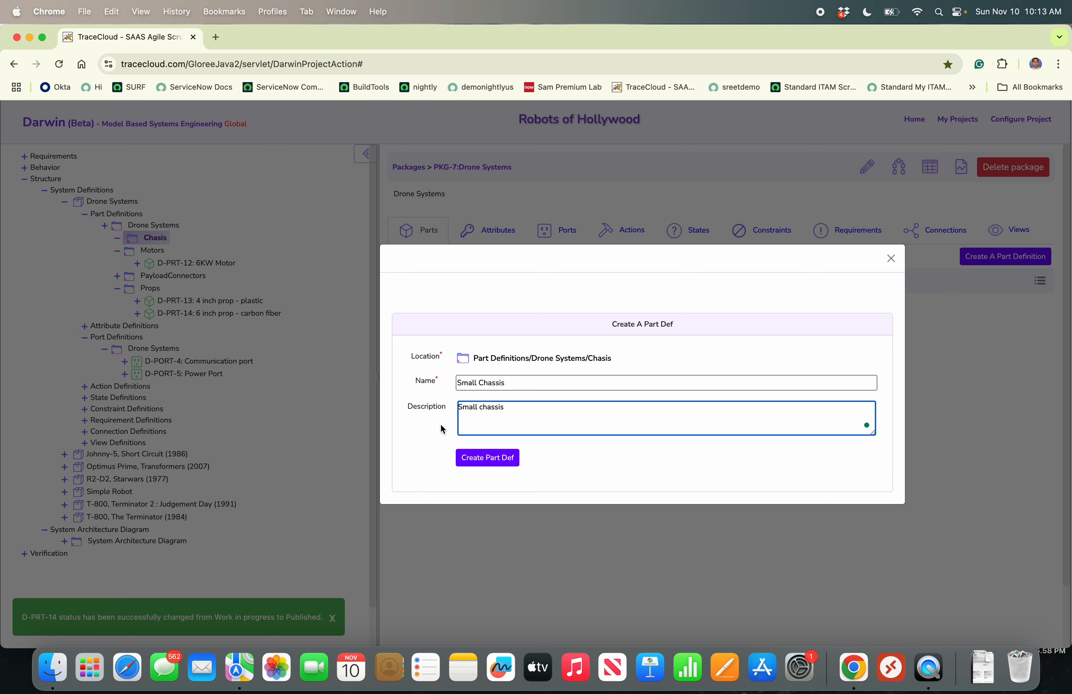
click(475, 464)
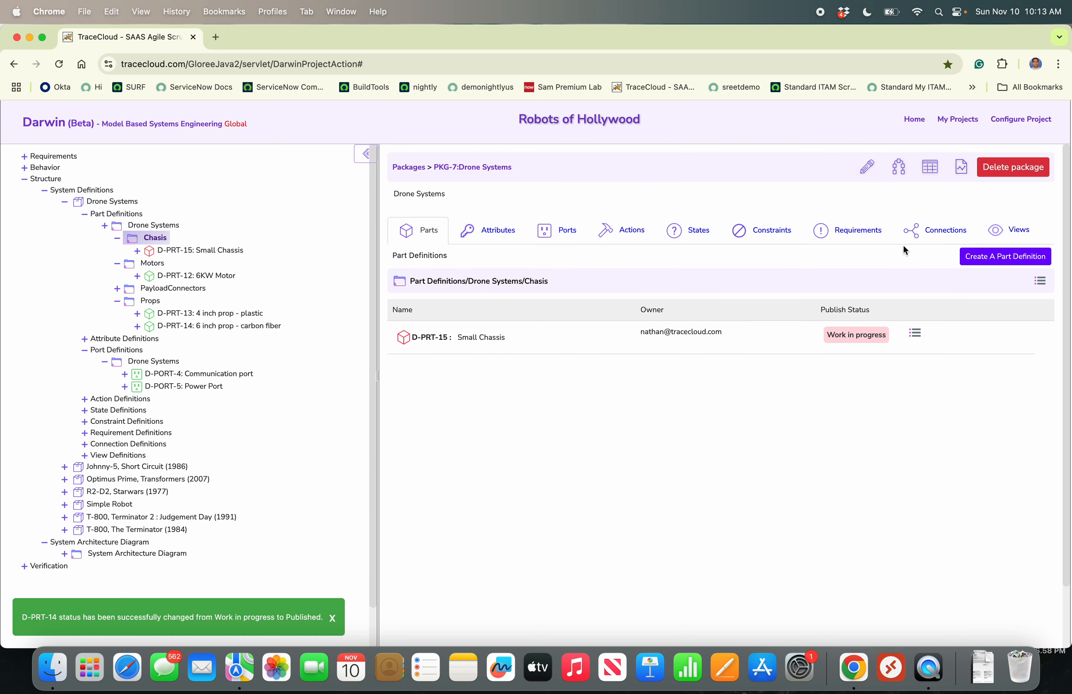
Create a second part definition in the Chasis folder with "Large chasiss" as both name and description.
click(989, 264)
click(634, 384)
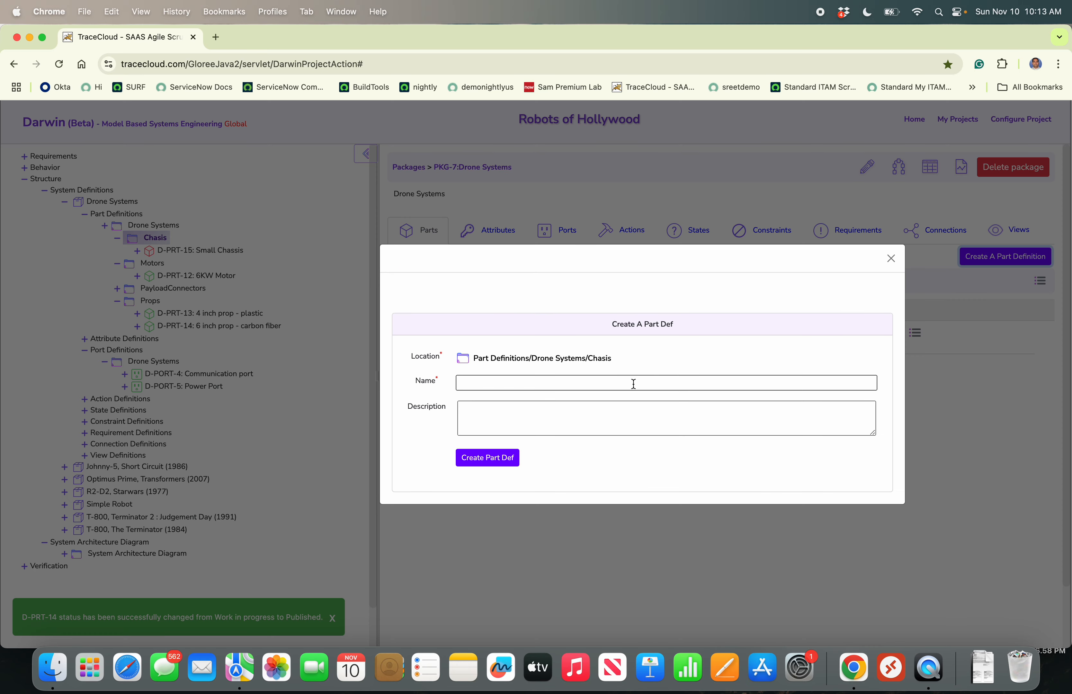
text(Large chasiss)
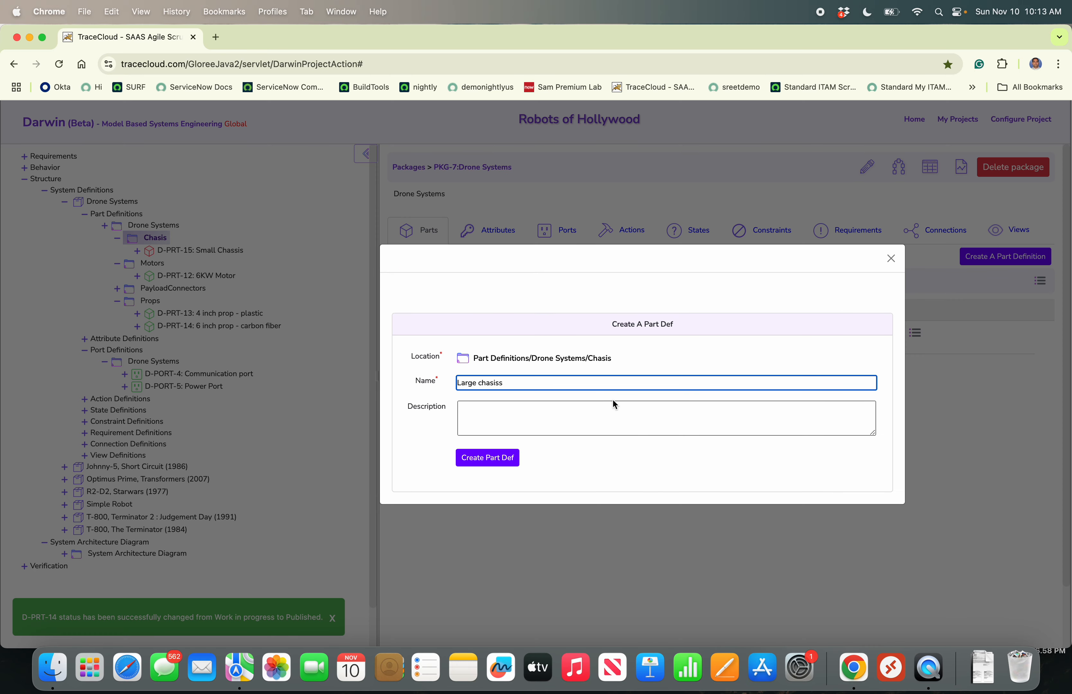
click(609, 408)
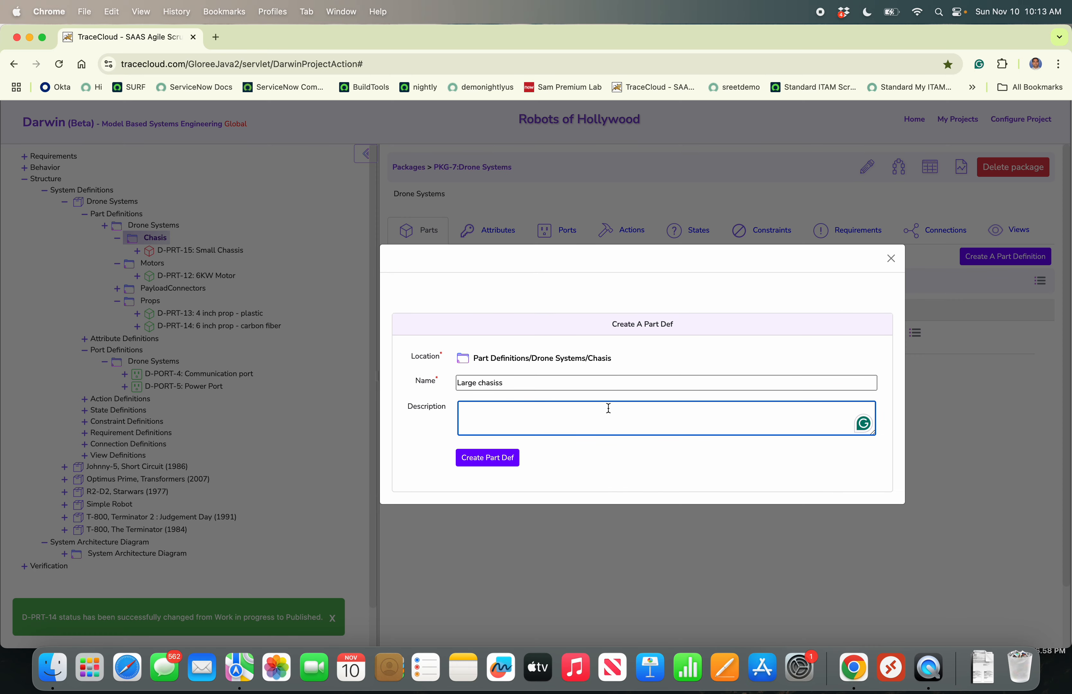
text(Large chasiss)
click(488, 459)
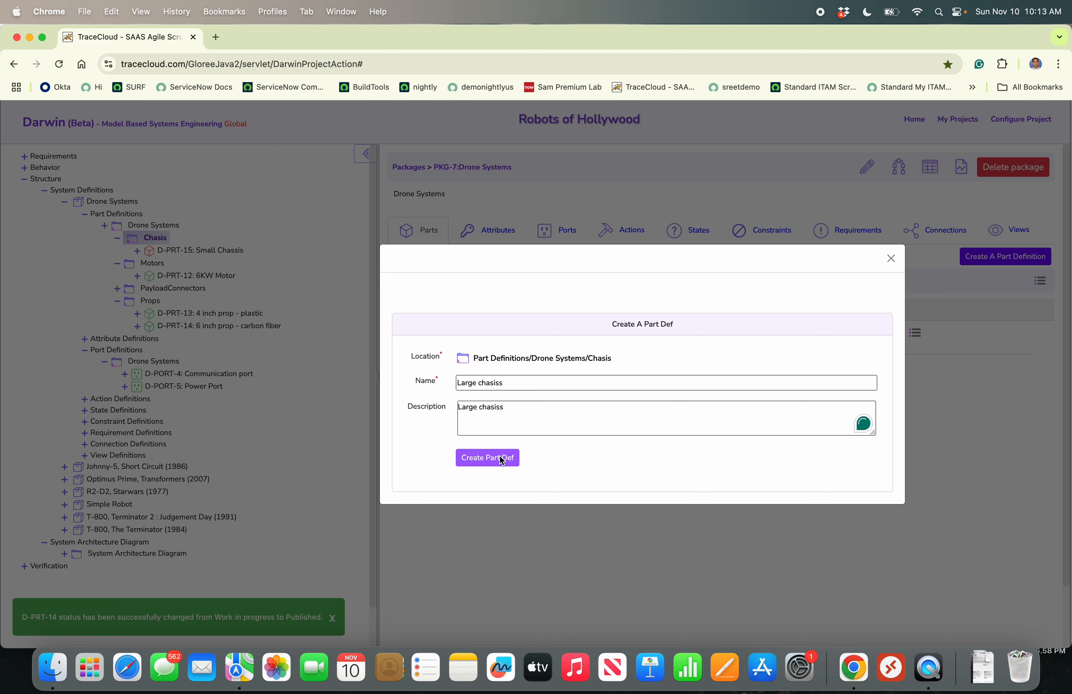
Publish the Large chasiss and Small Chassis part definitions.
click(915, 334)
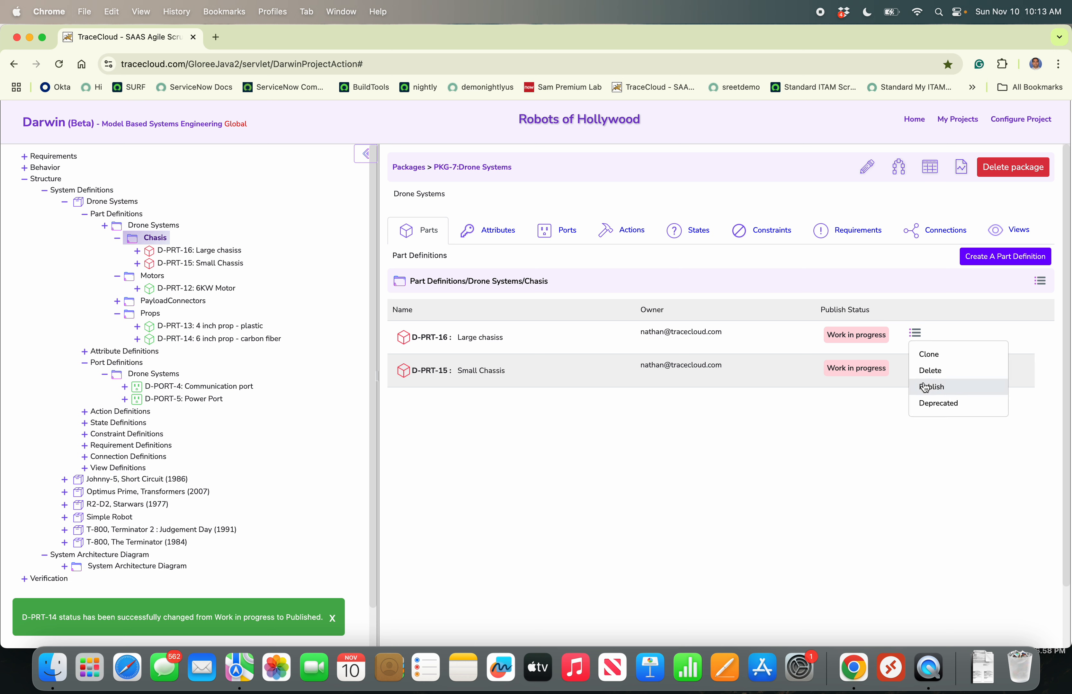
click(627, 444)
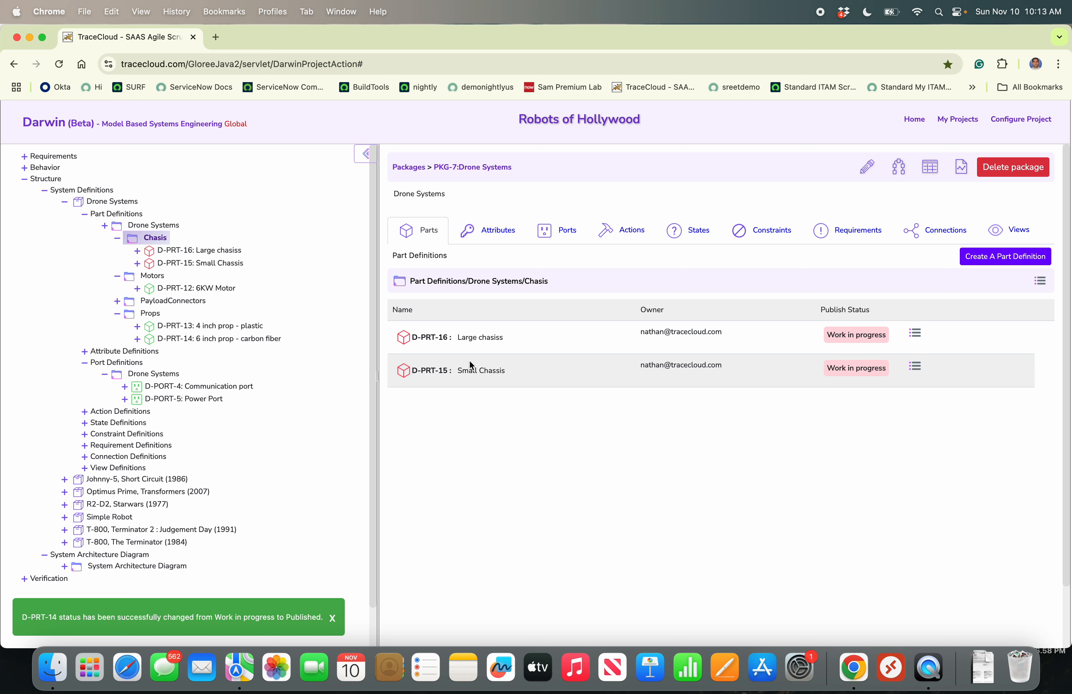
click(917, 335)
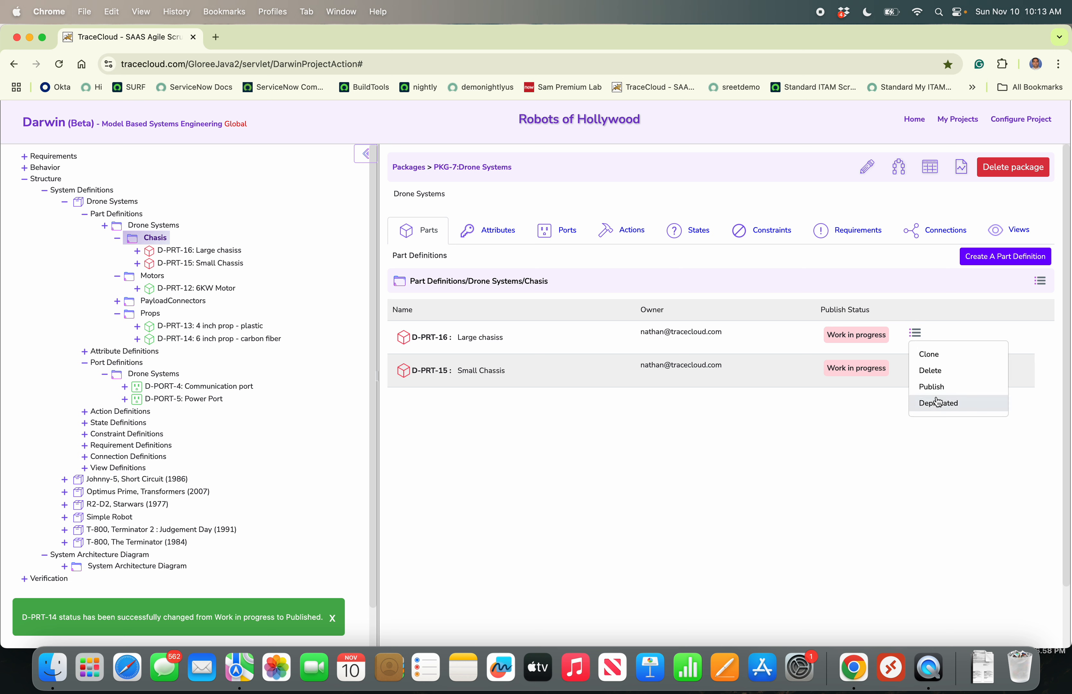
click(928, 384)
click(921, 377)
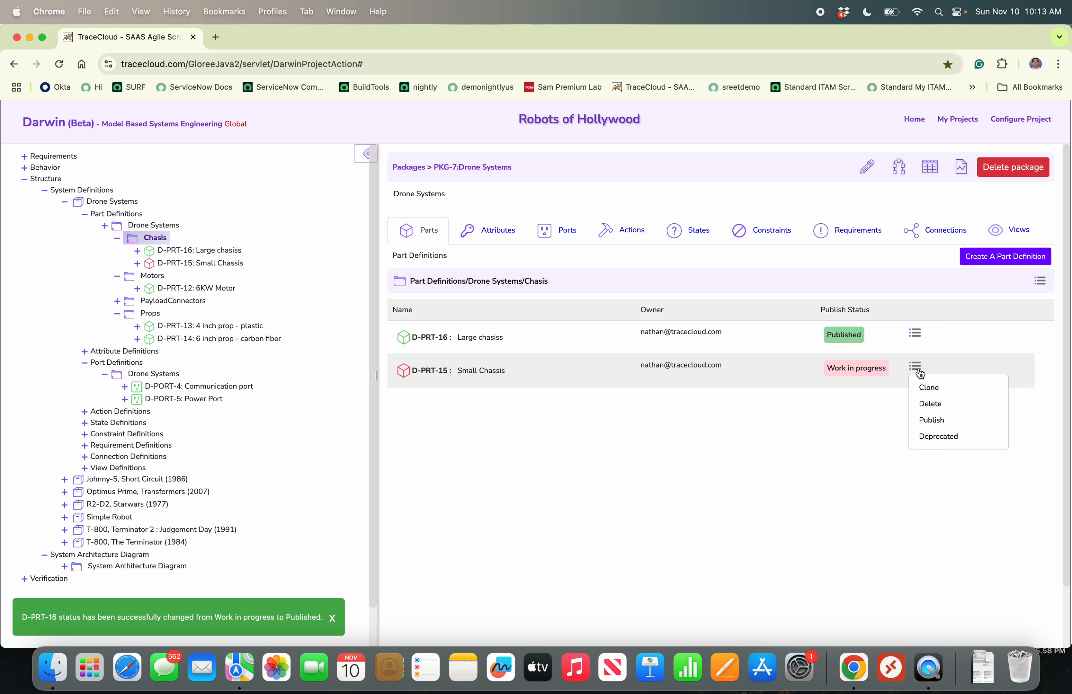
click(930, 419)
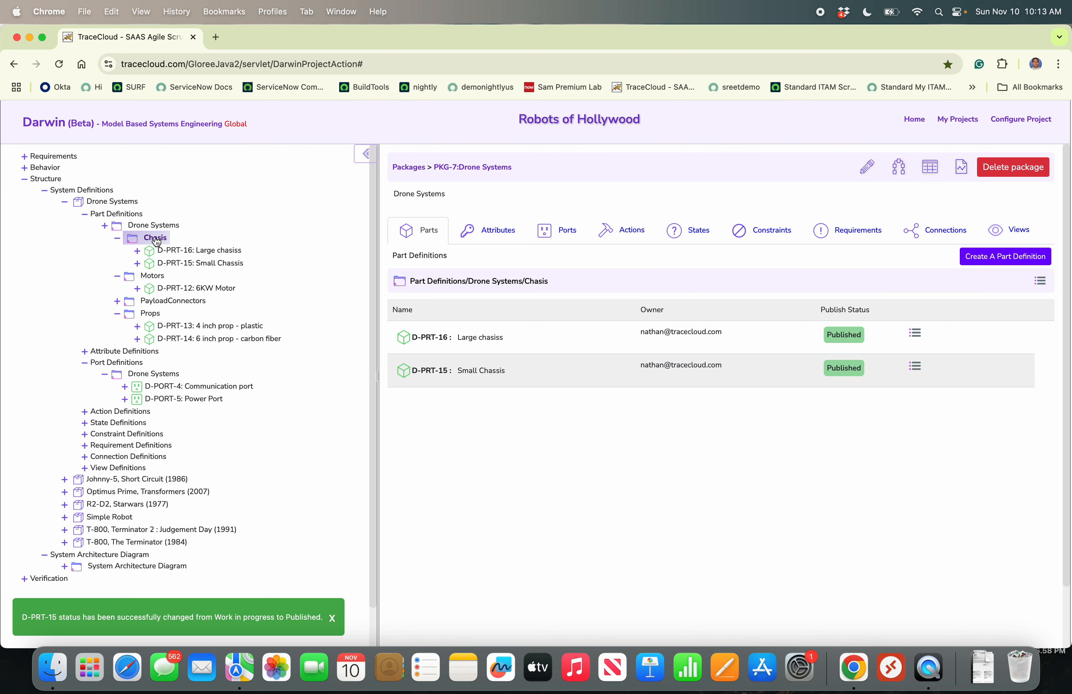
Create a part definition named "Motor Mount" in the Chasis folder and publish it.
click(979, 259)
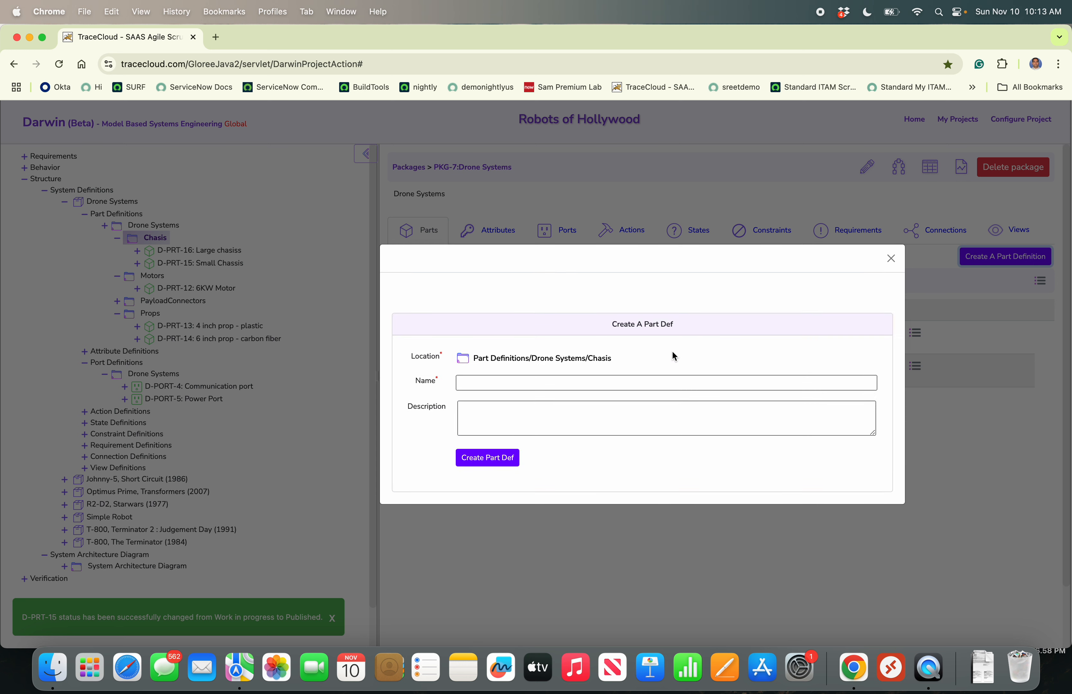
click(668, 378)
text(Motor Mount)
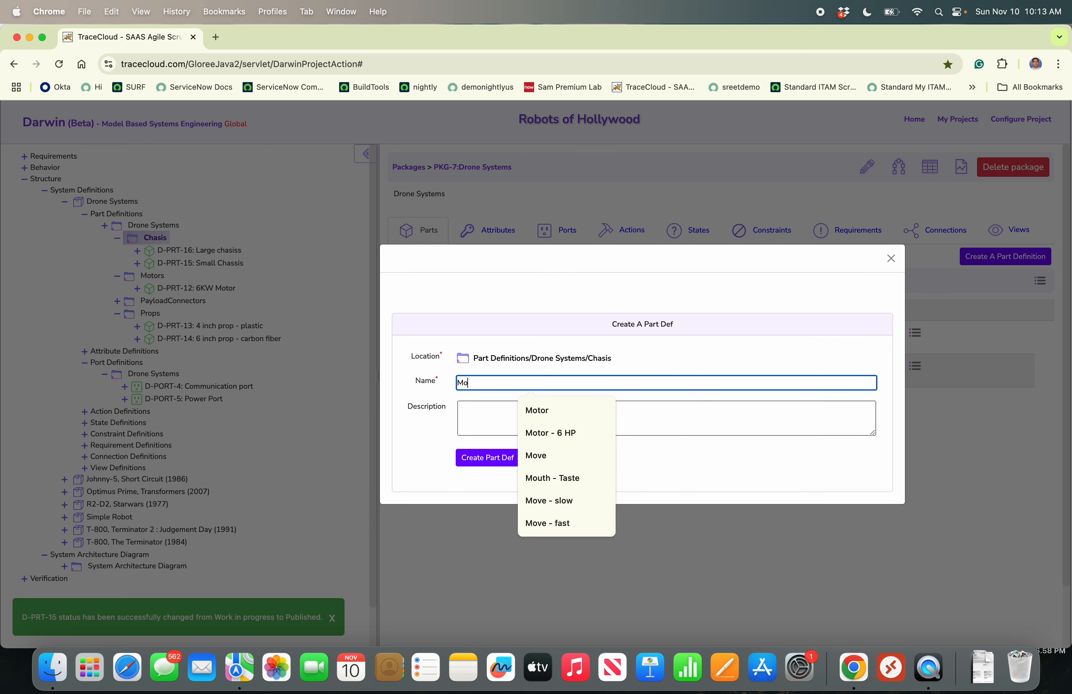
text(Mo)
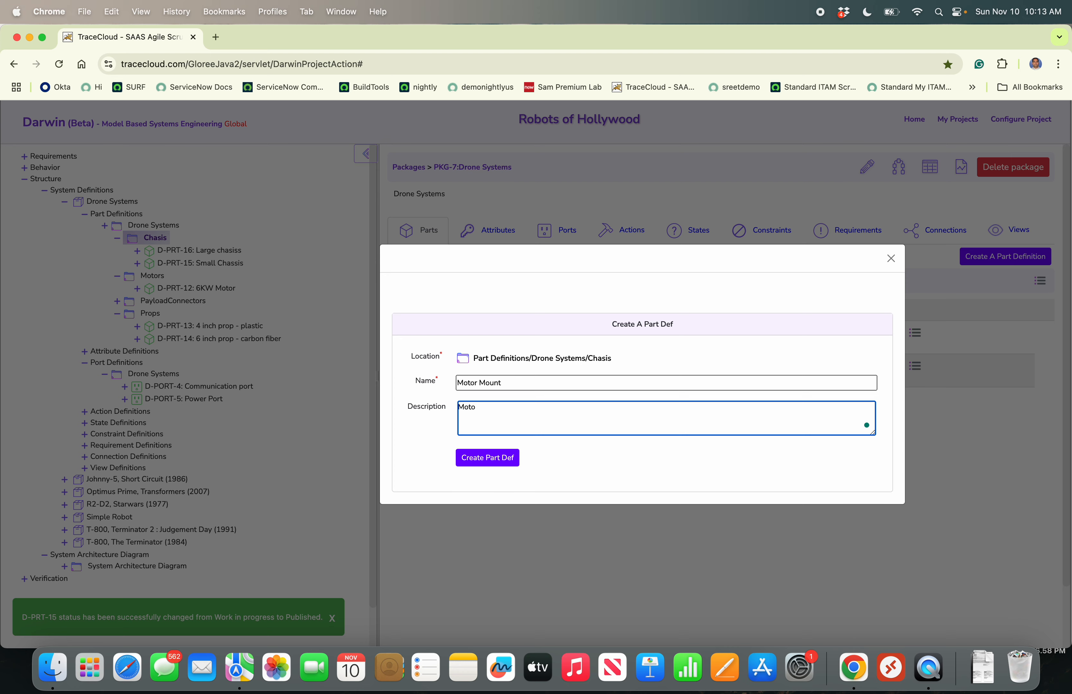
click(512, 460)
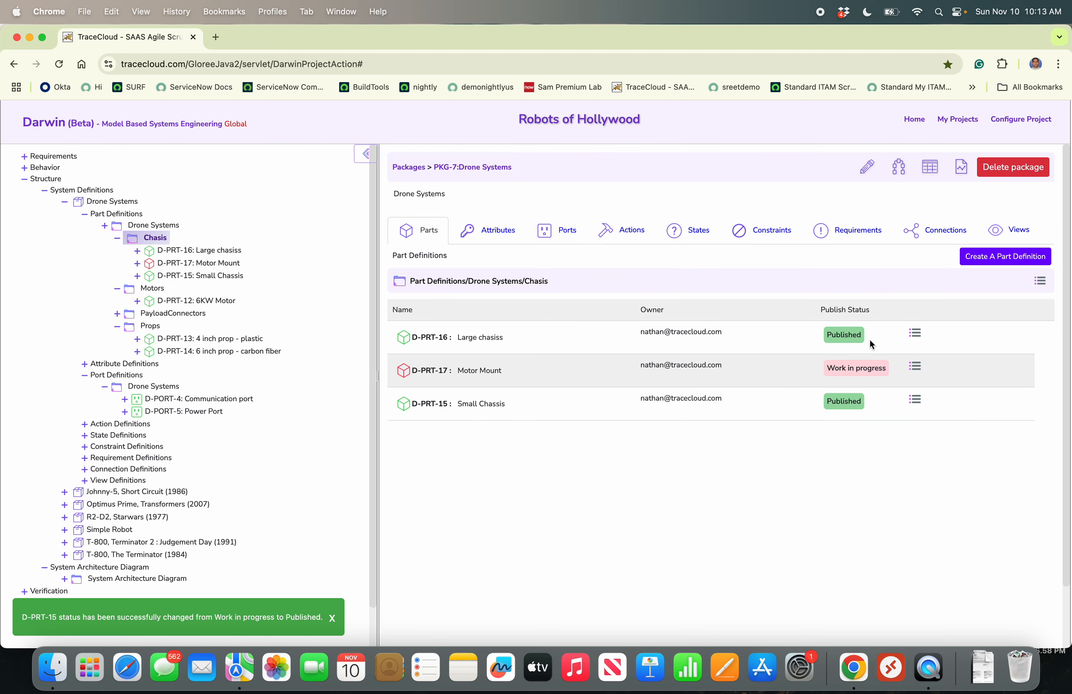
click(918, 367)
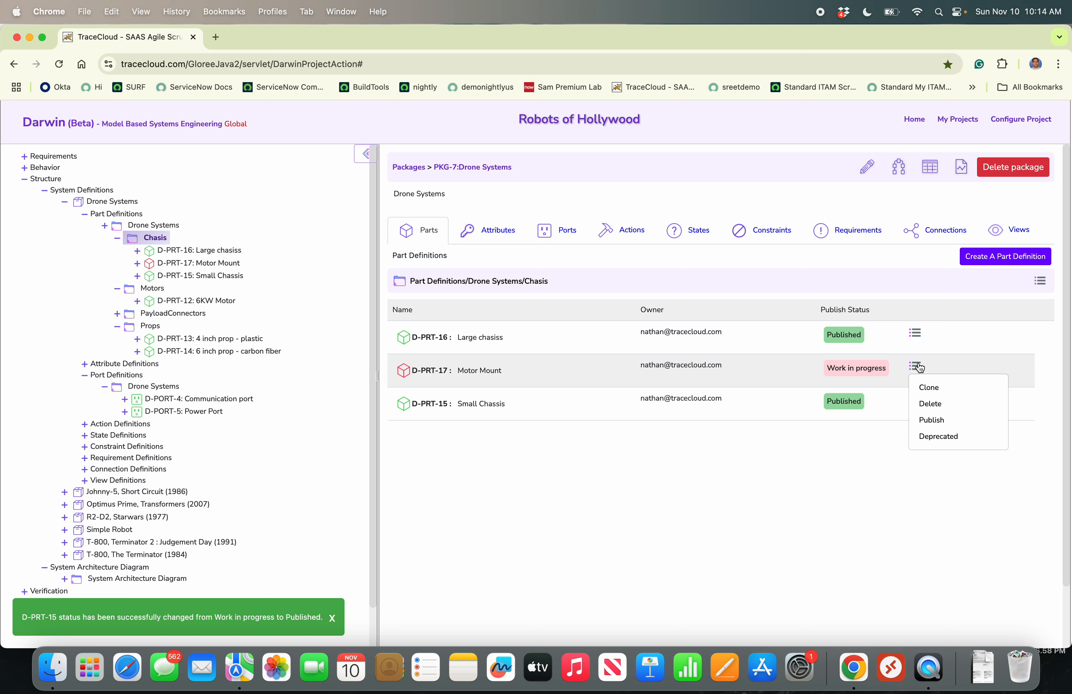
click(931, 420)
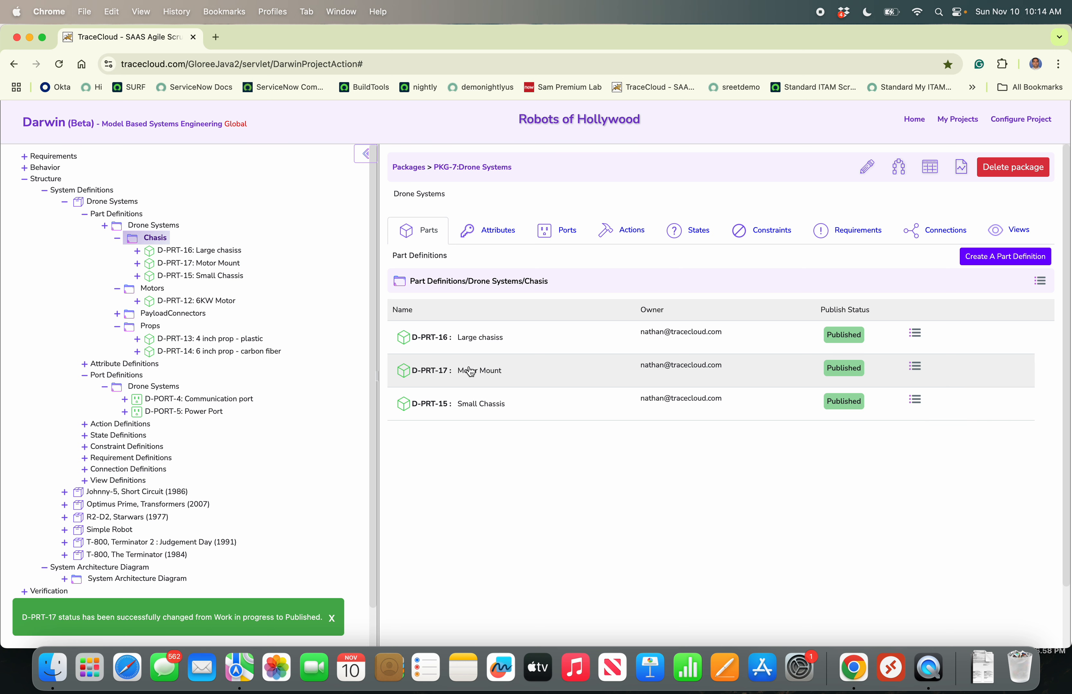
Open the Small Chassis part definition and try to add a part to it.
click(471, 408)
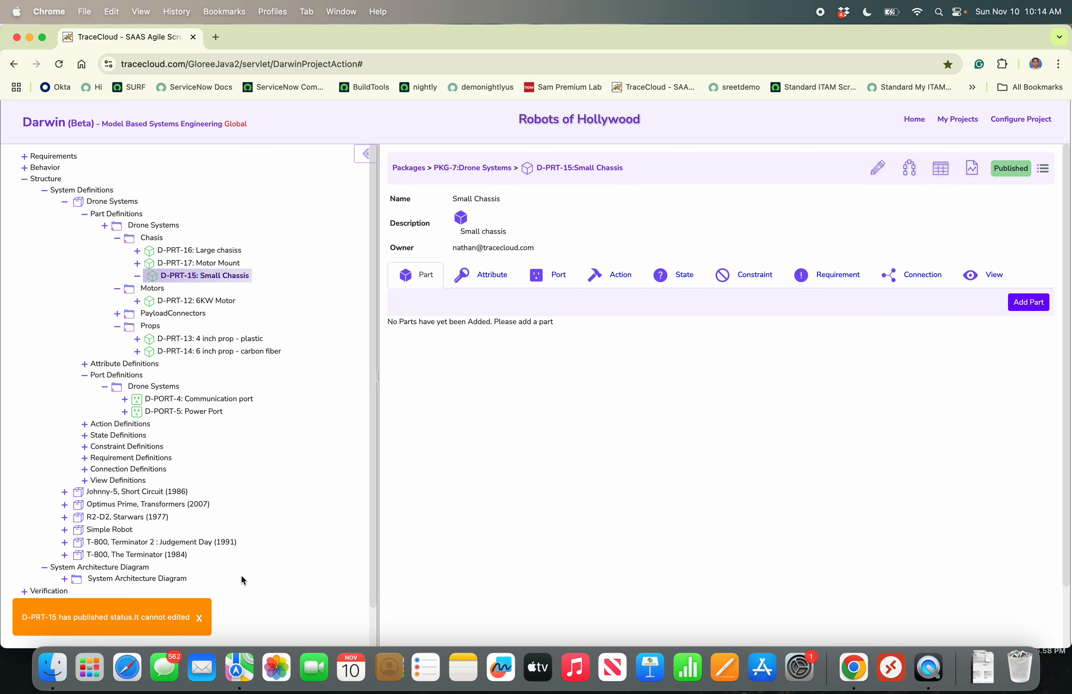
click(200, 625)
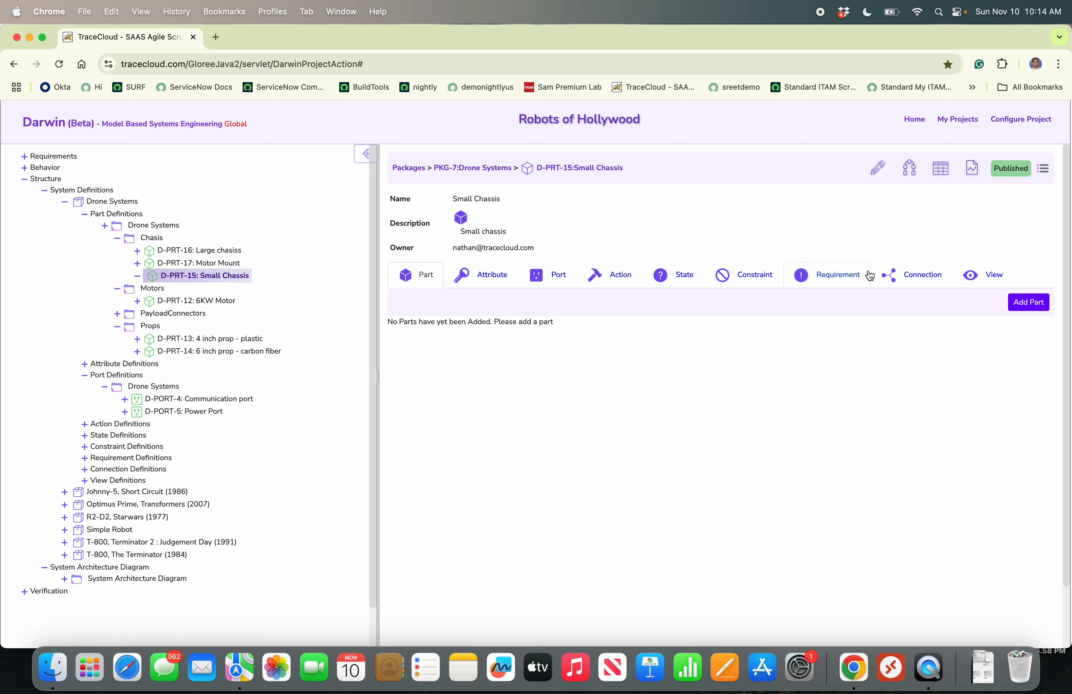
click(1026, 305)
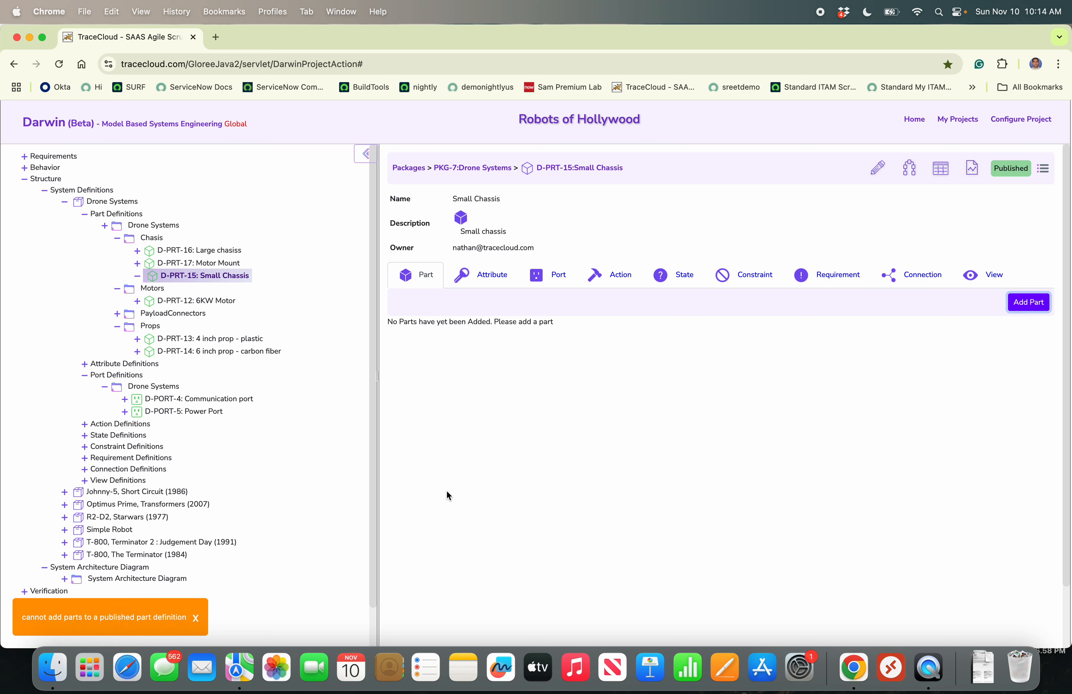
click(646, 400)
click(197, 624)
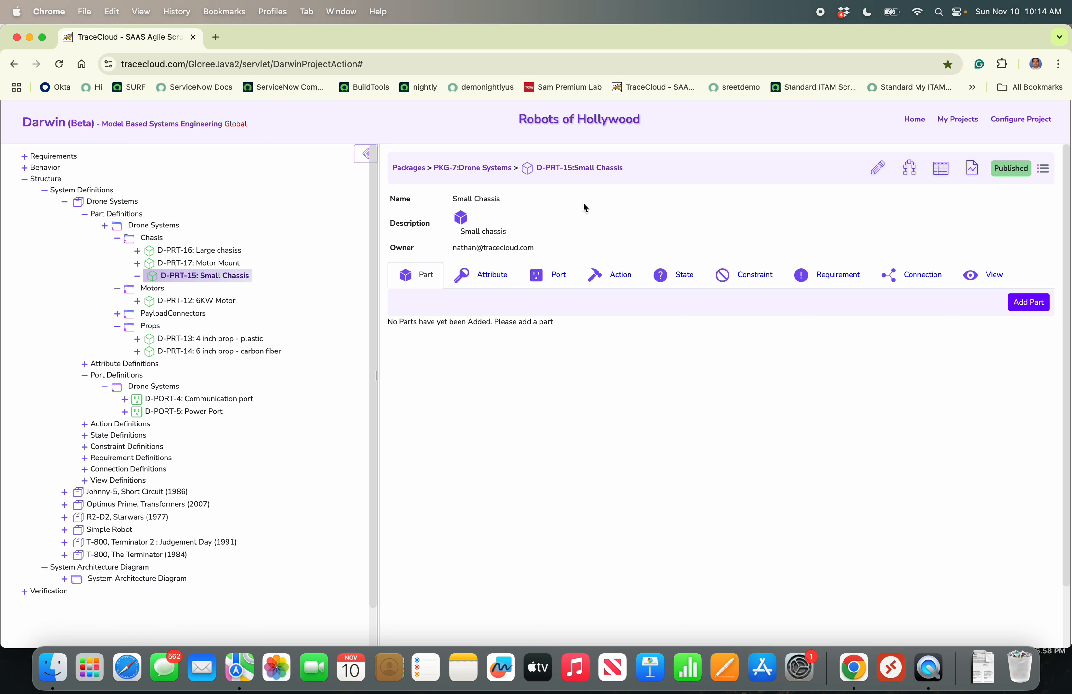
Return the Small Chassis definition to Work in progress and add the Motor Mount part to it with multiplicity 4.
click(1044, 168)
click(1011, 238)
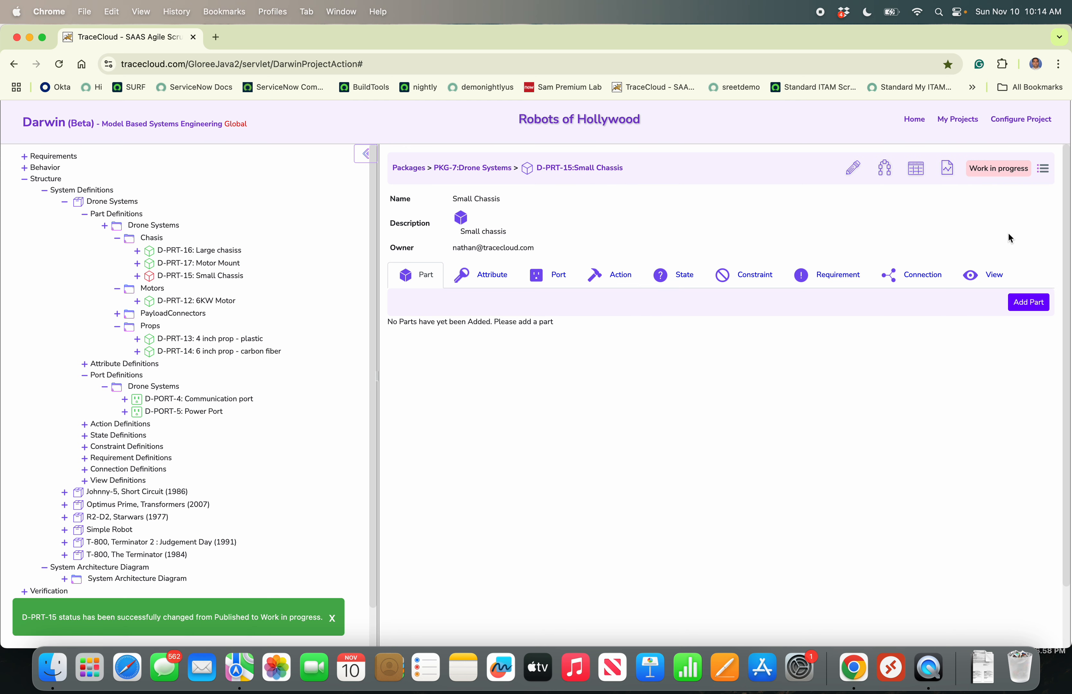
click(1013, 311)
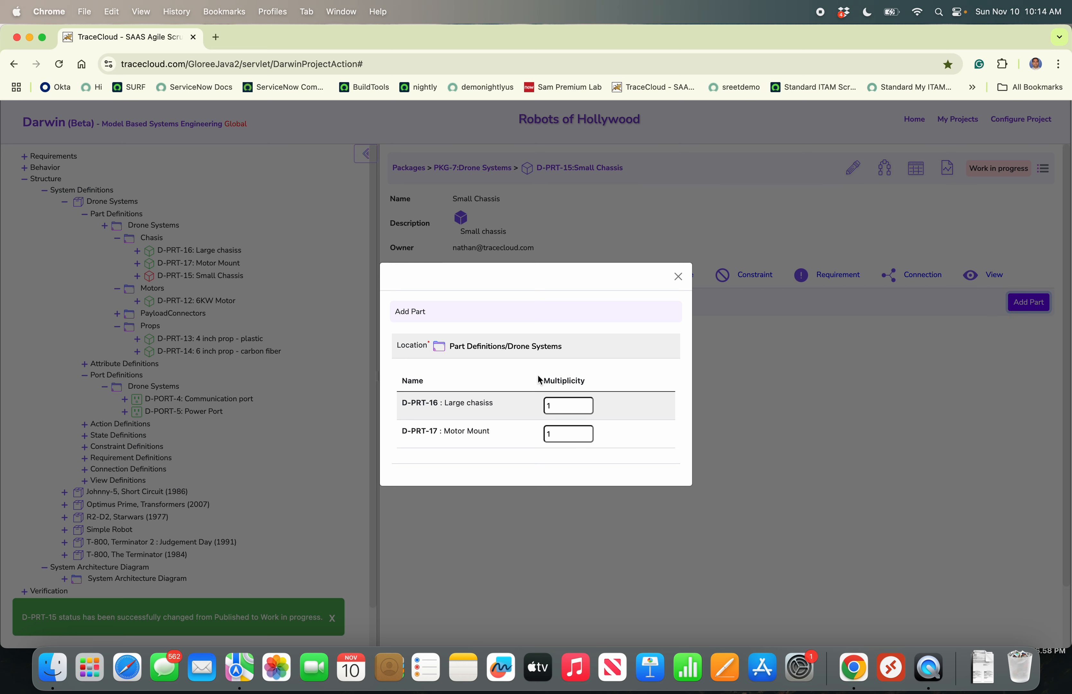
double_click(562, 433)
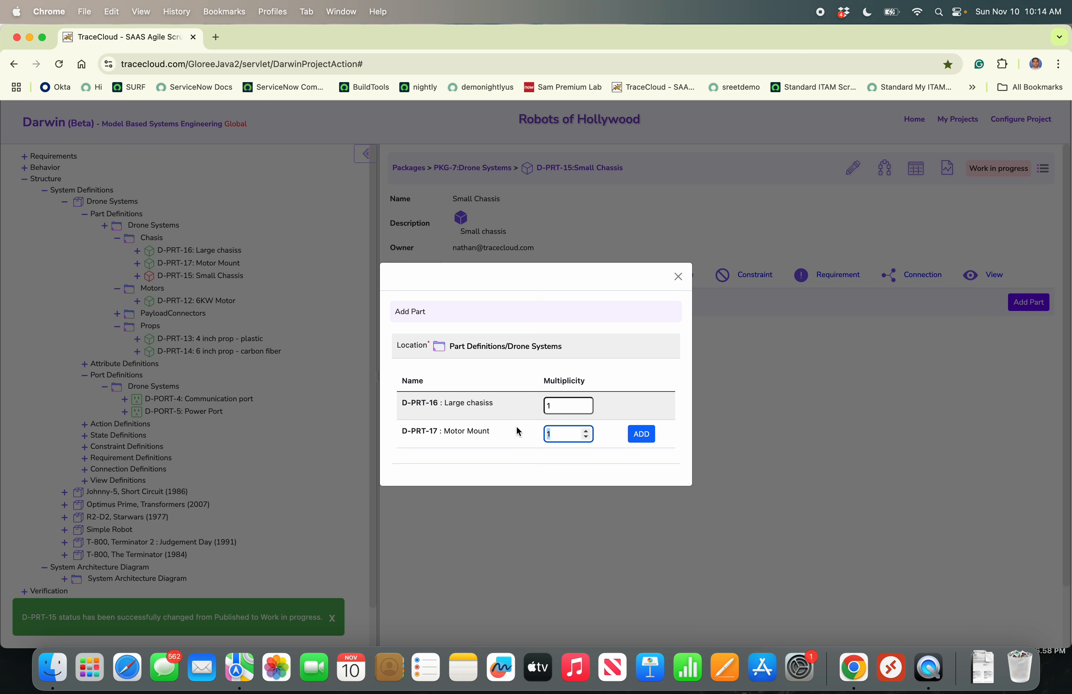
text(4)
click(639, 435)
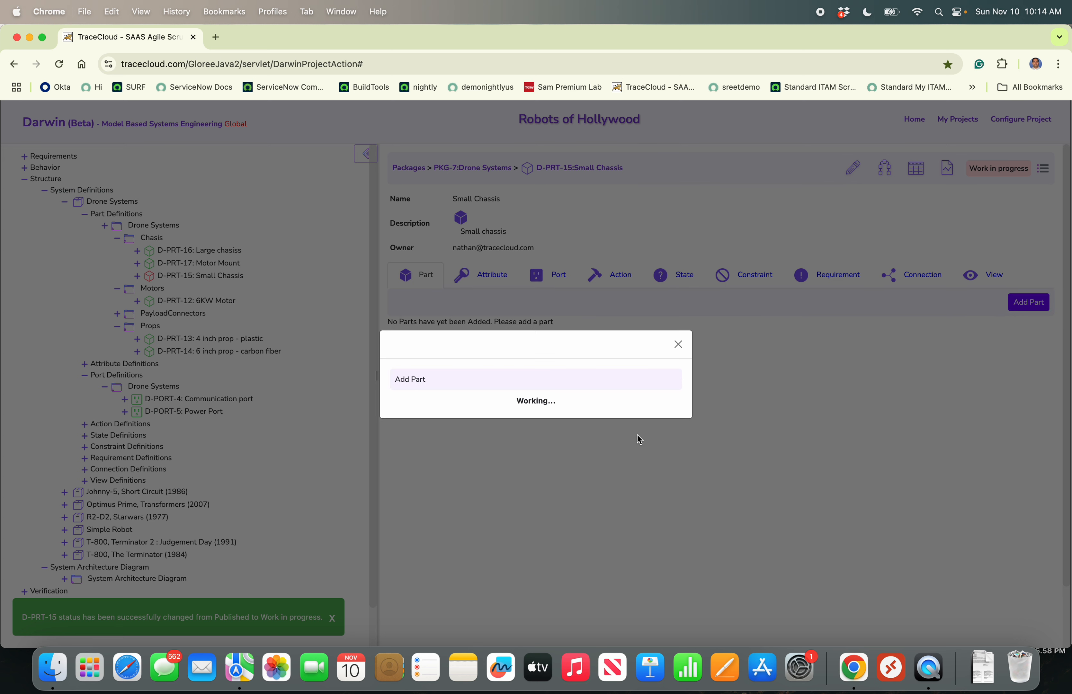
click(752, 414)
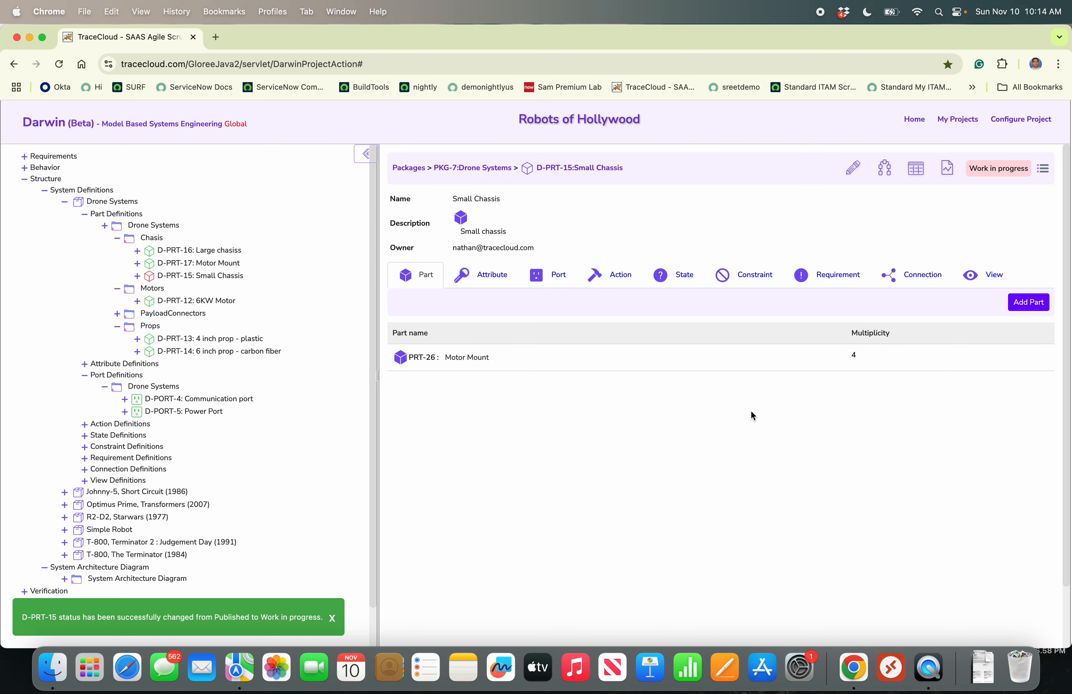
Publish the Small Chassis part definition and open the Large chasiss definition.
click(1045, 169)
click(1010, 232)
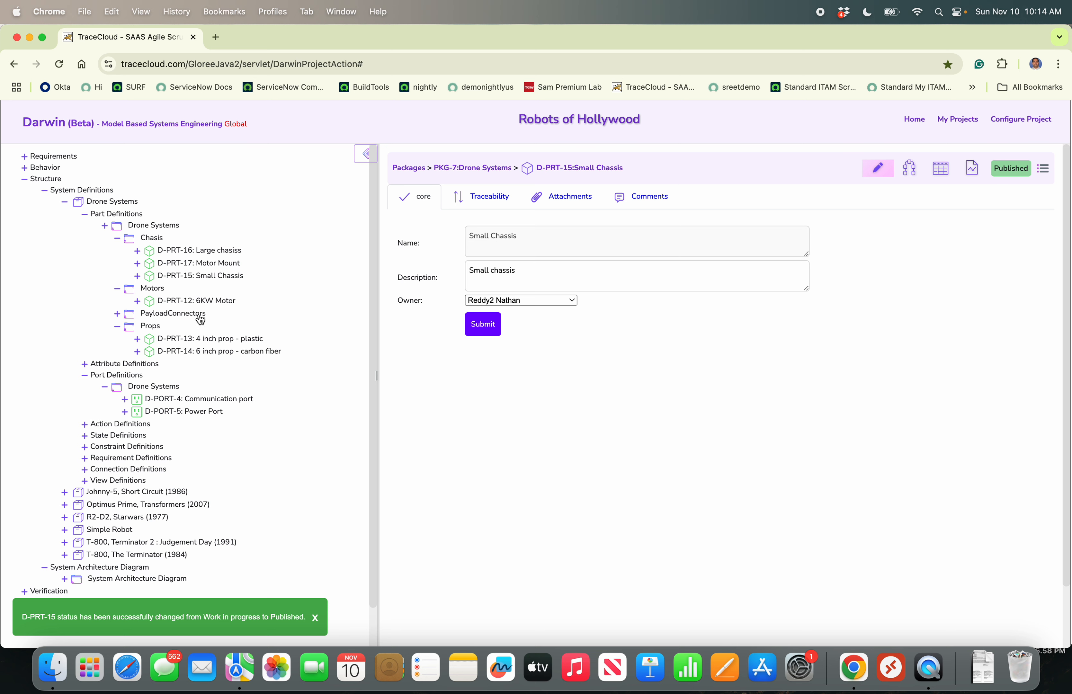
click(222, 252)
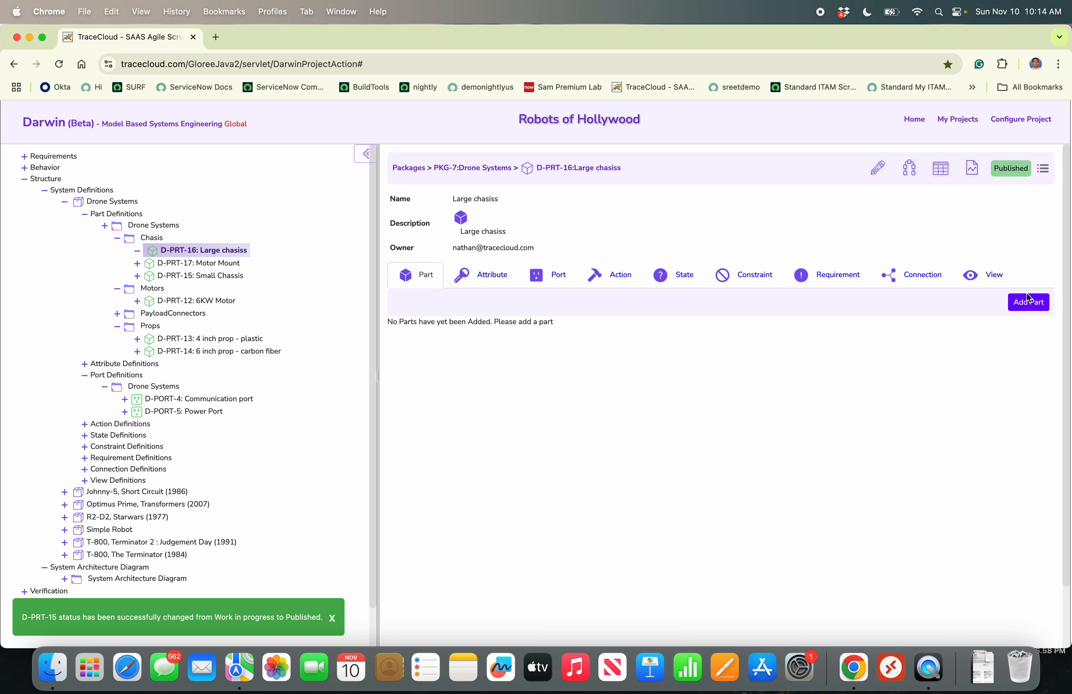
Return the Large chasiss definition to Work in progress and add the Motor Mount part to it with multiplicity 12.
click(1029, 300)
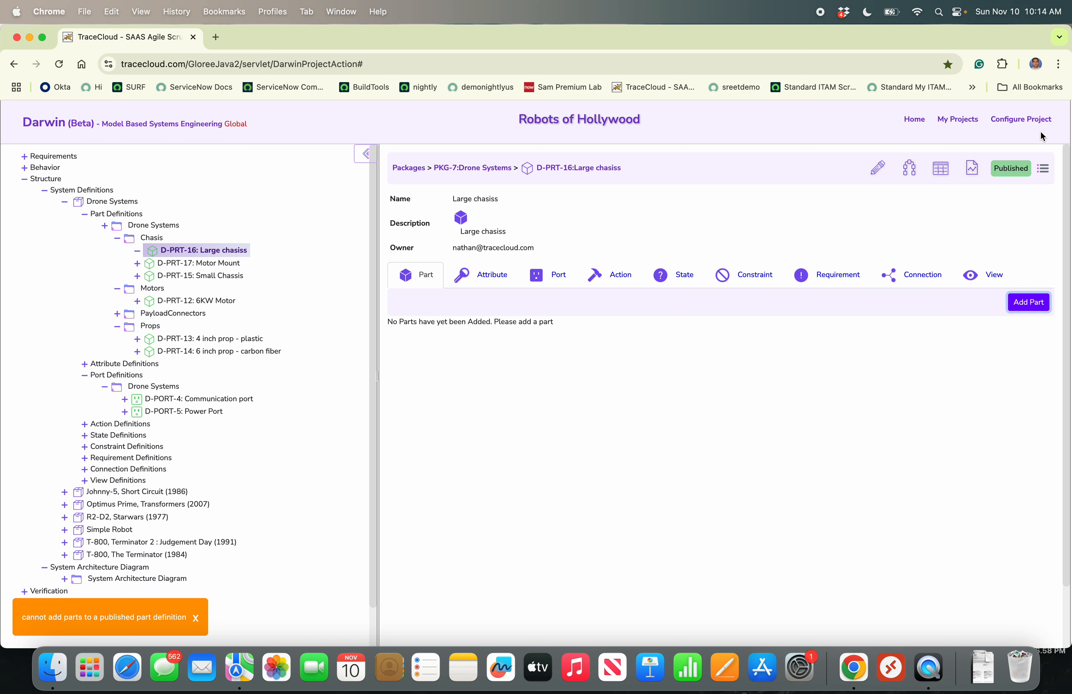
click(1043, 169)
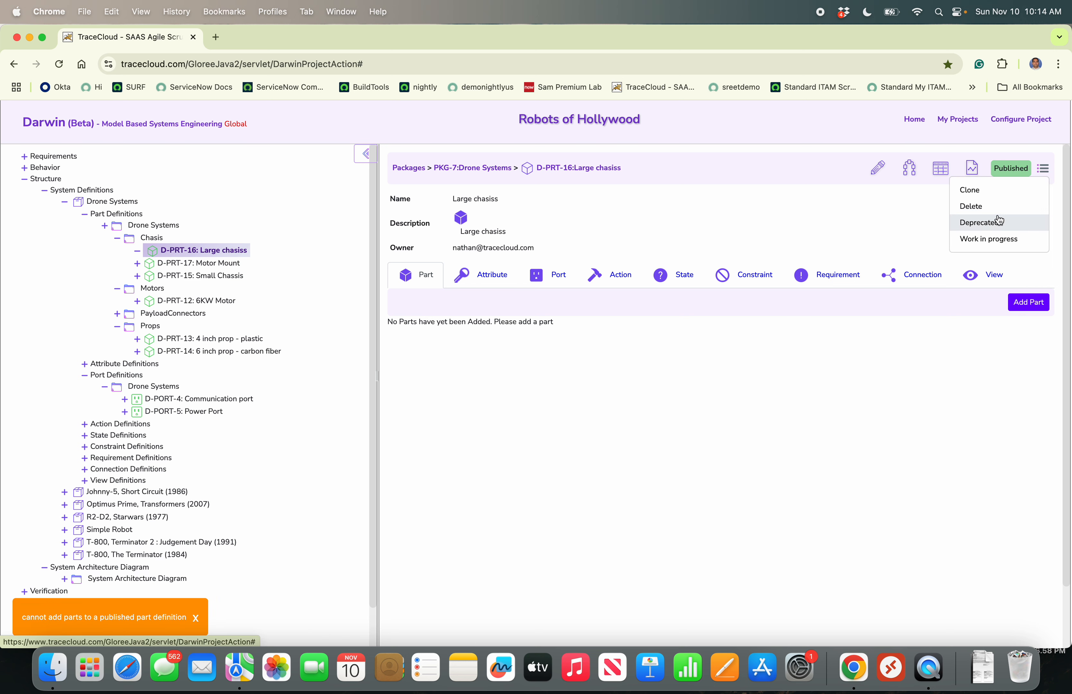
click(1002, 243)
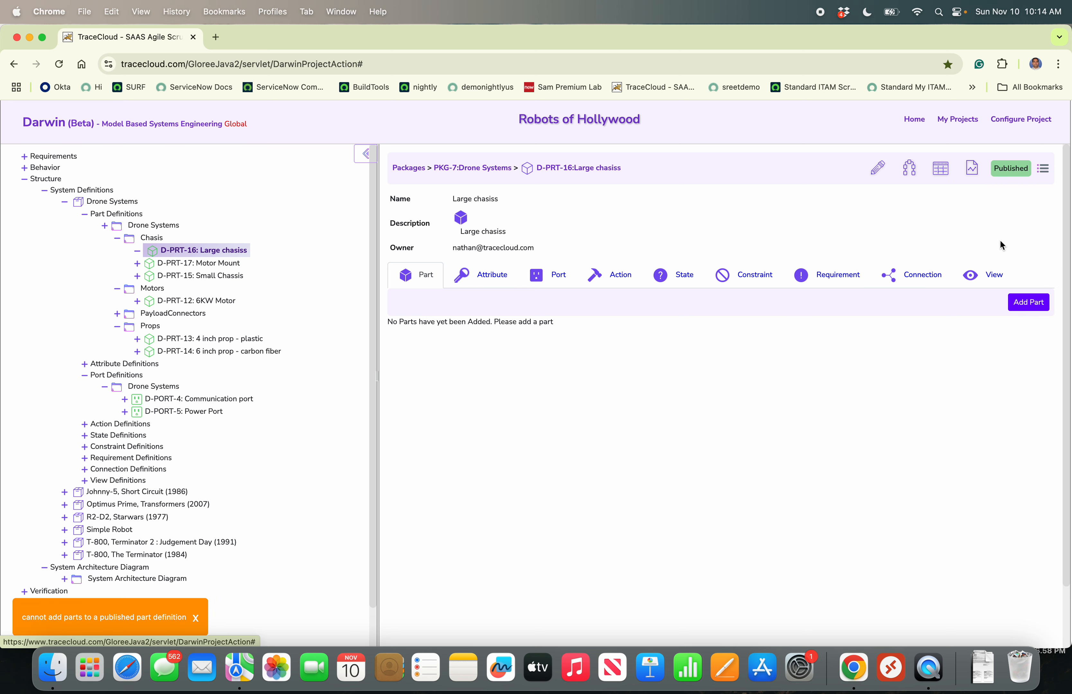
click(1030, 305)
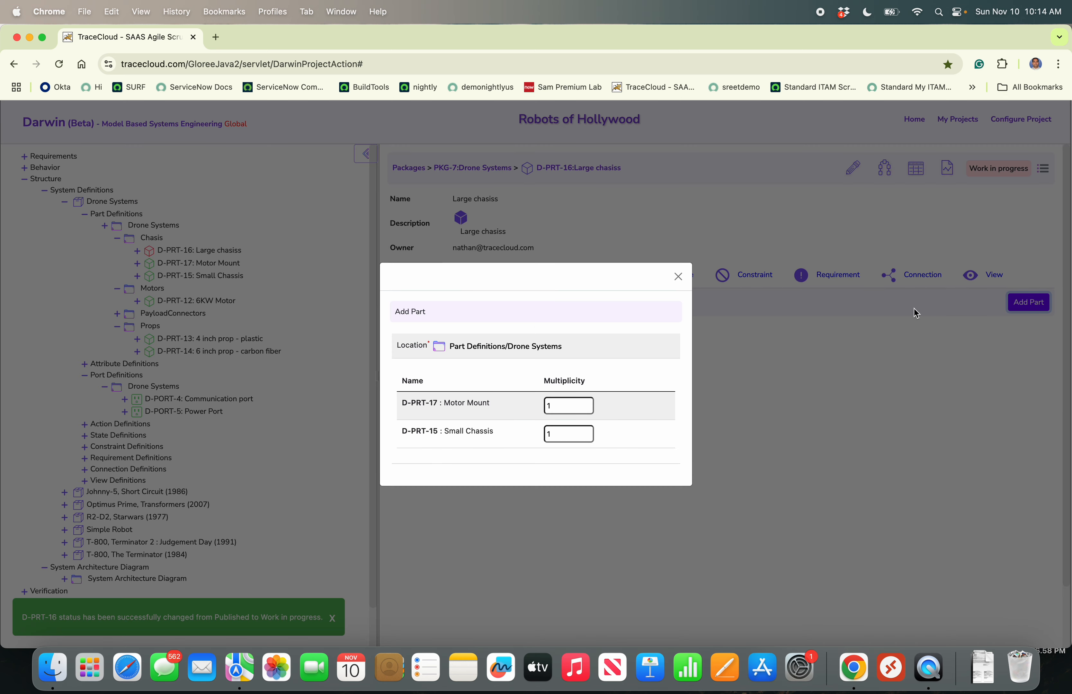
double_click(557, 405)
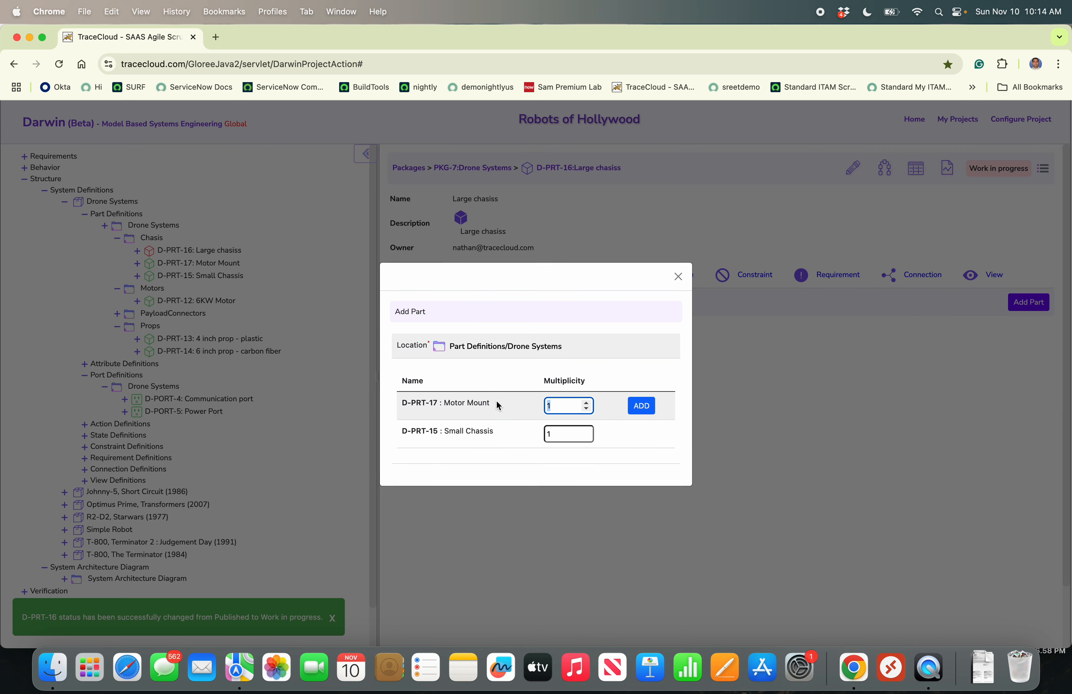
text(12)
click(645, 408)
click(792, 411)
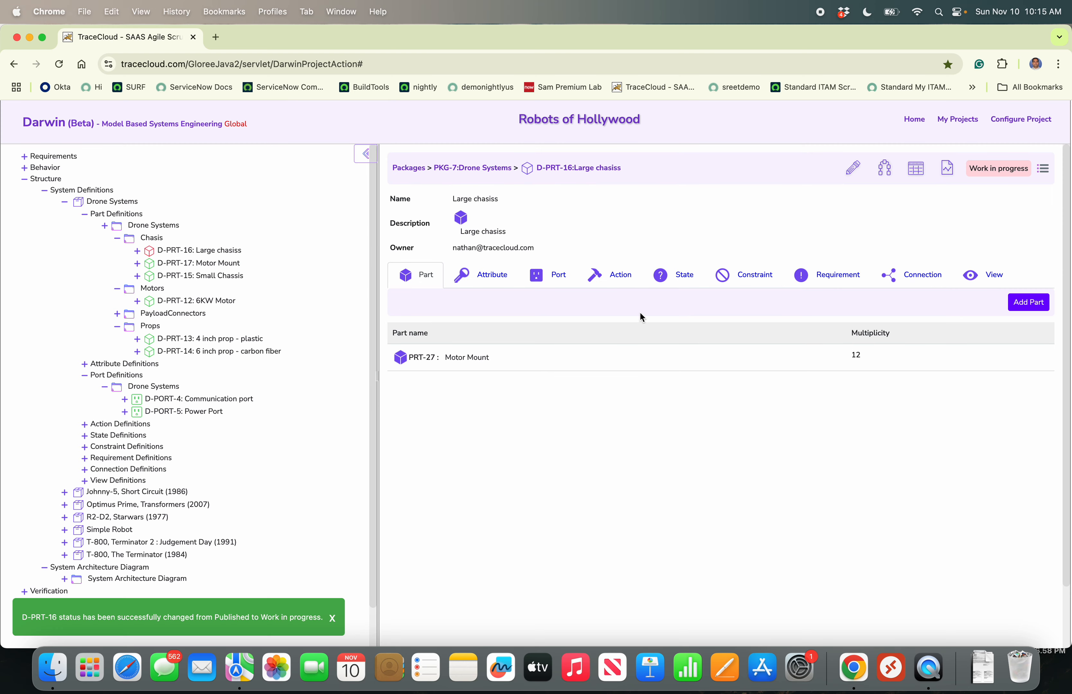
Publish the Large chasiss part definition.
click(220, 251)
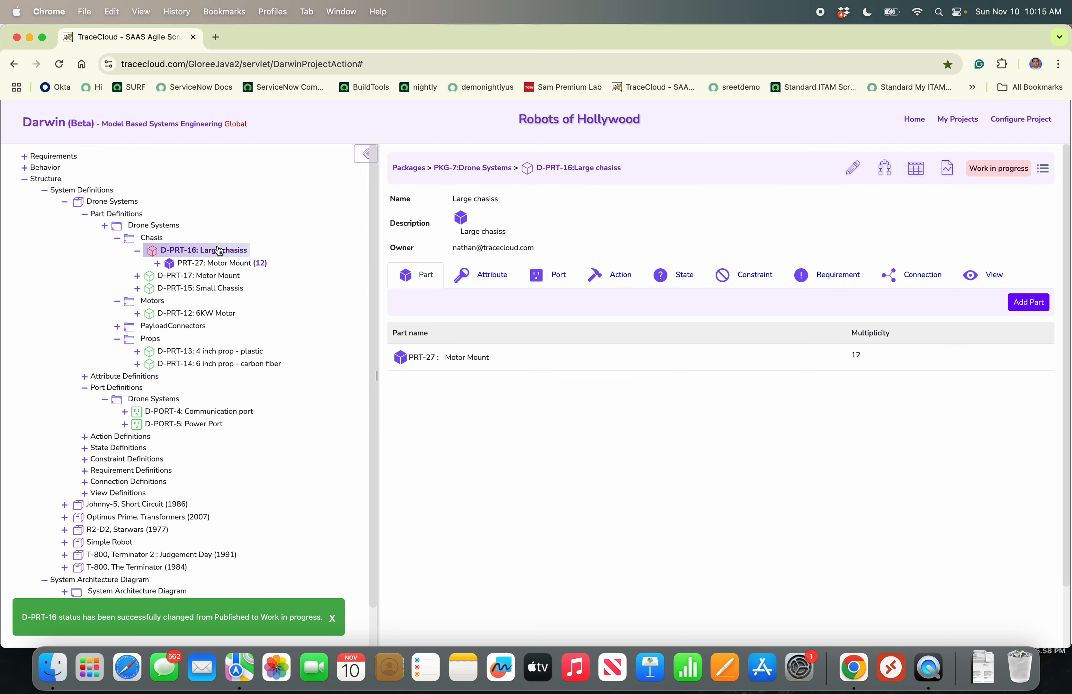
click(1044, 169)
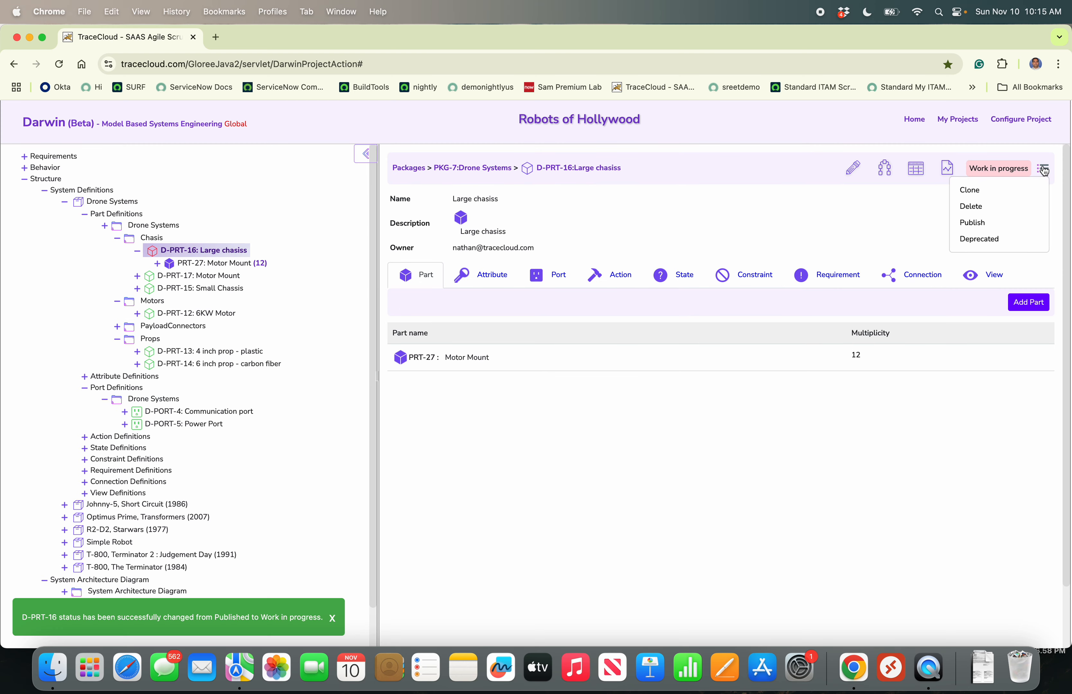
click(990, 221)
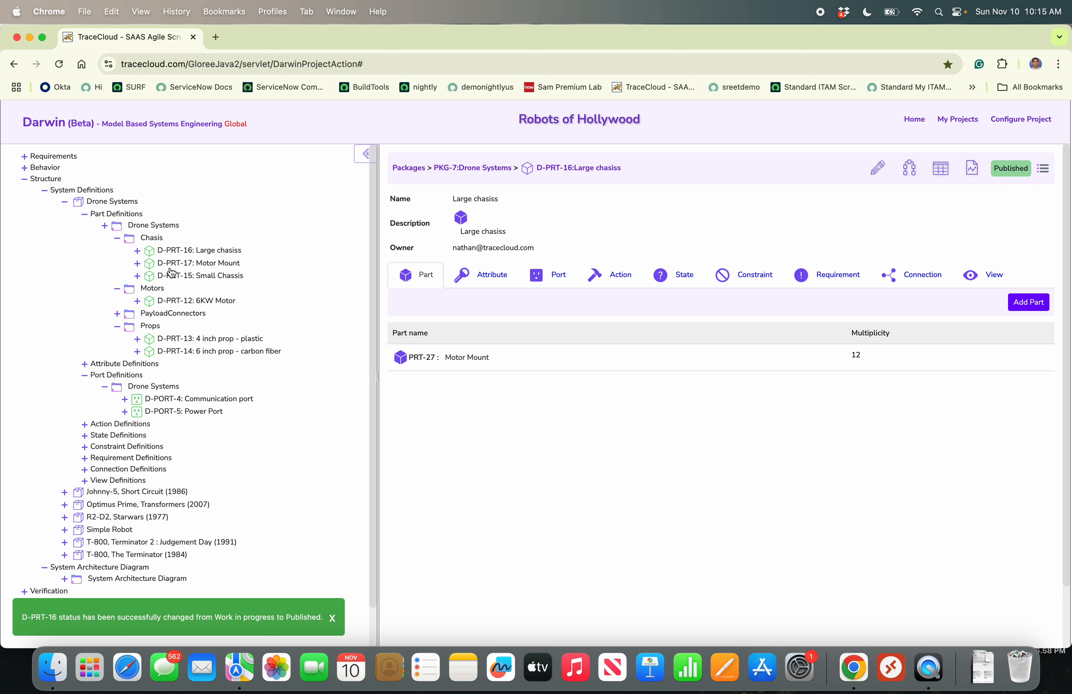
Collapse the Props folder and add a generic part to the System Architecture Diagram folder.
click(169, 341)
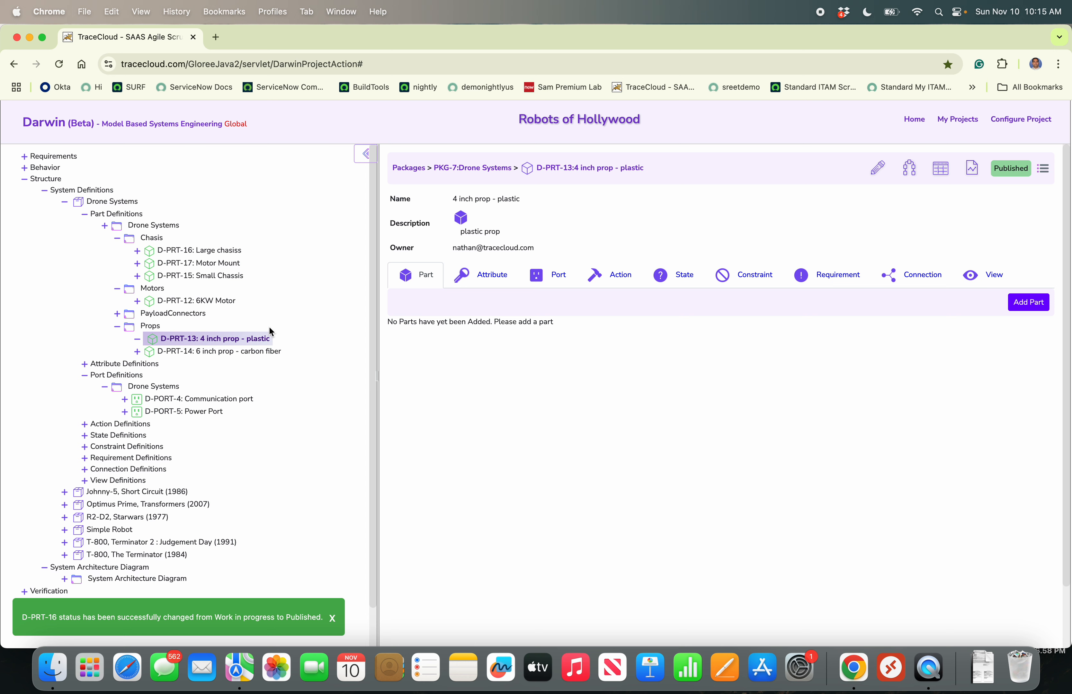
click(117, 326)
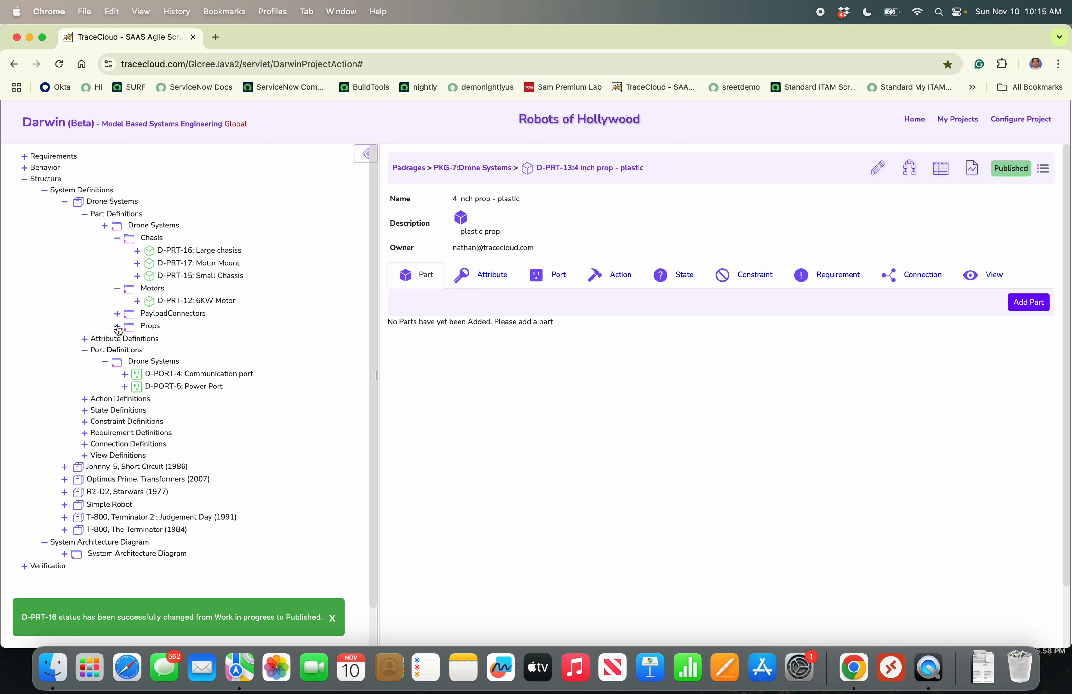
scroll(176, 418, down, 2)
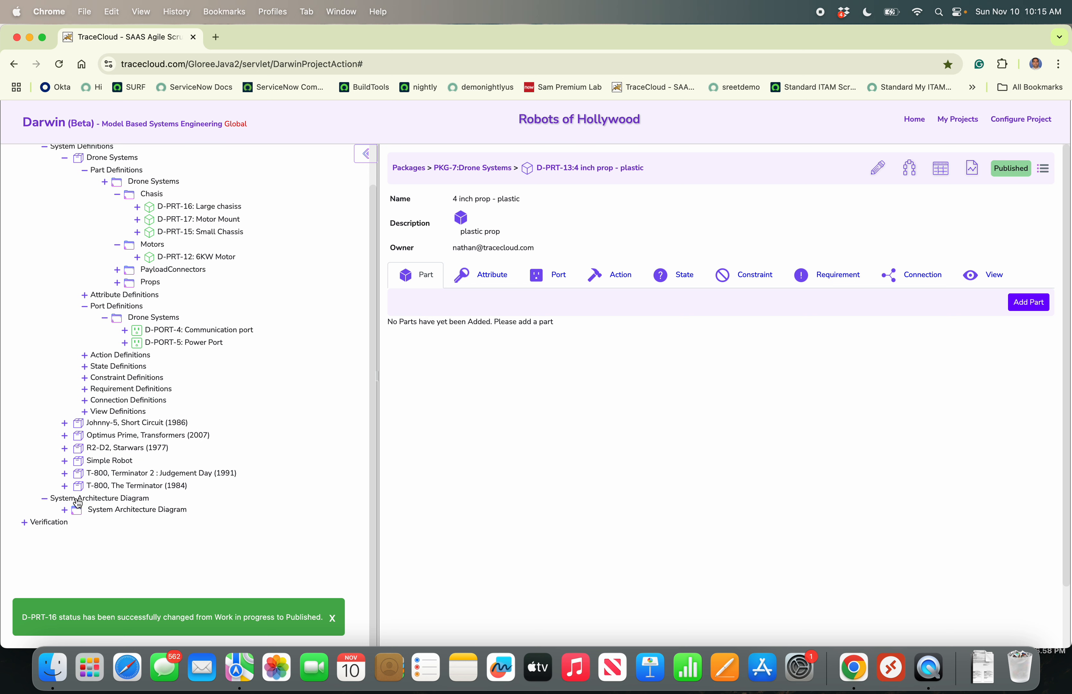
click(84, 511)
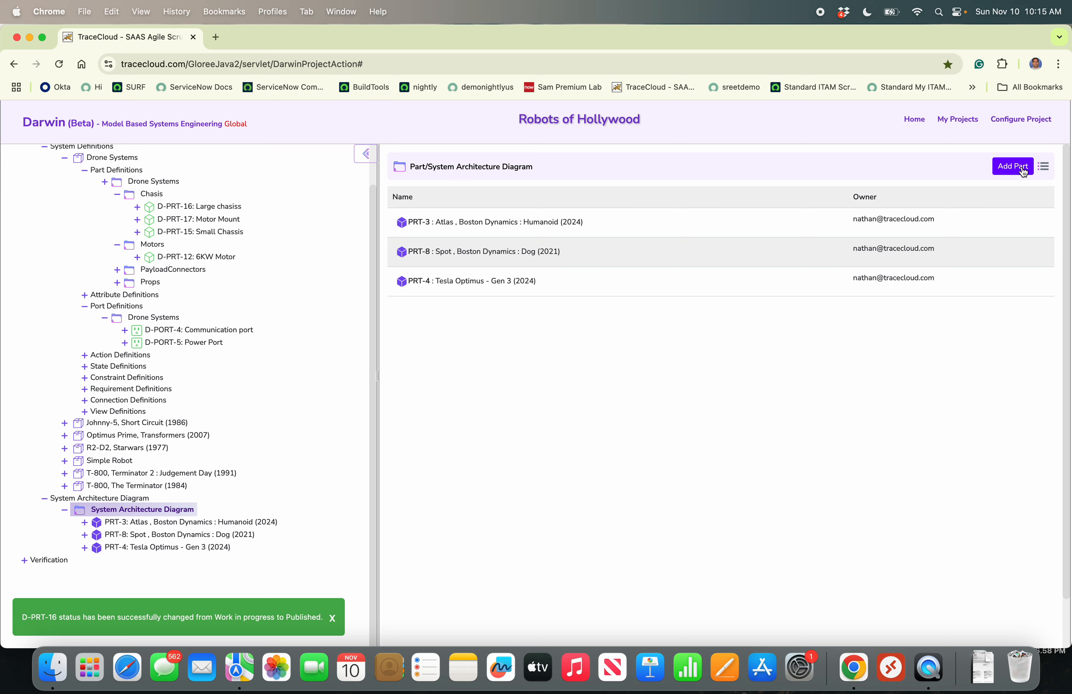
click(1013, 167)
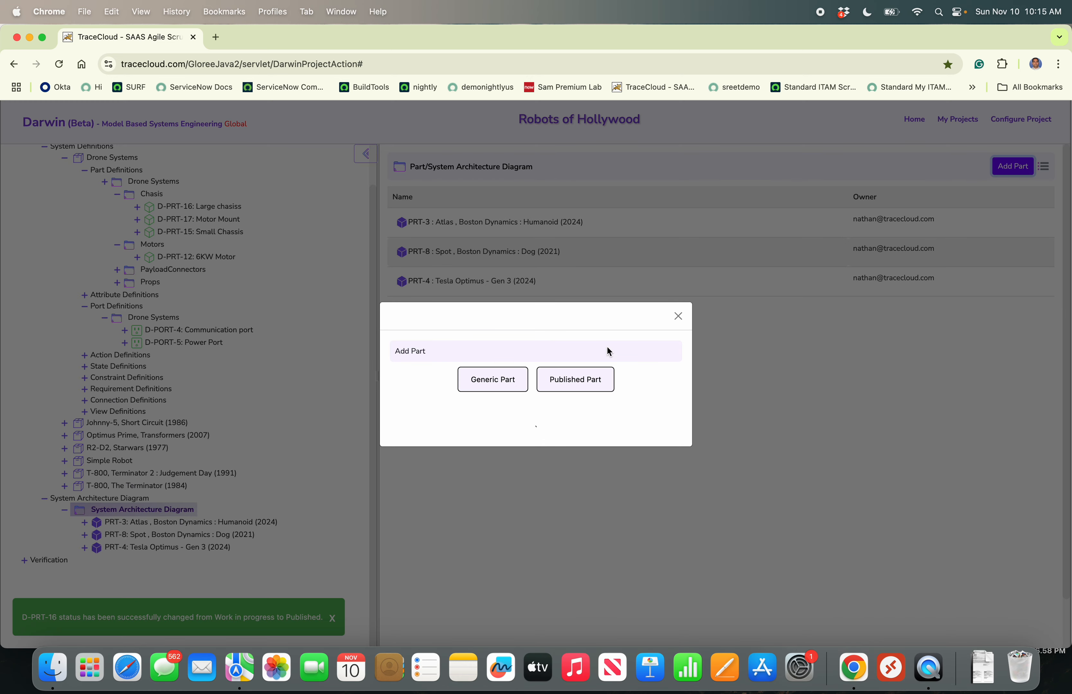
click(497, 386)
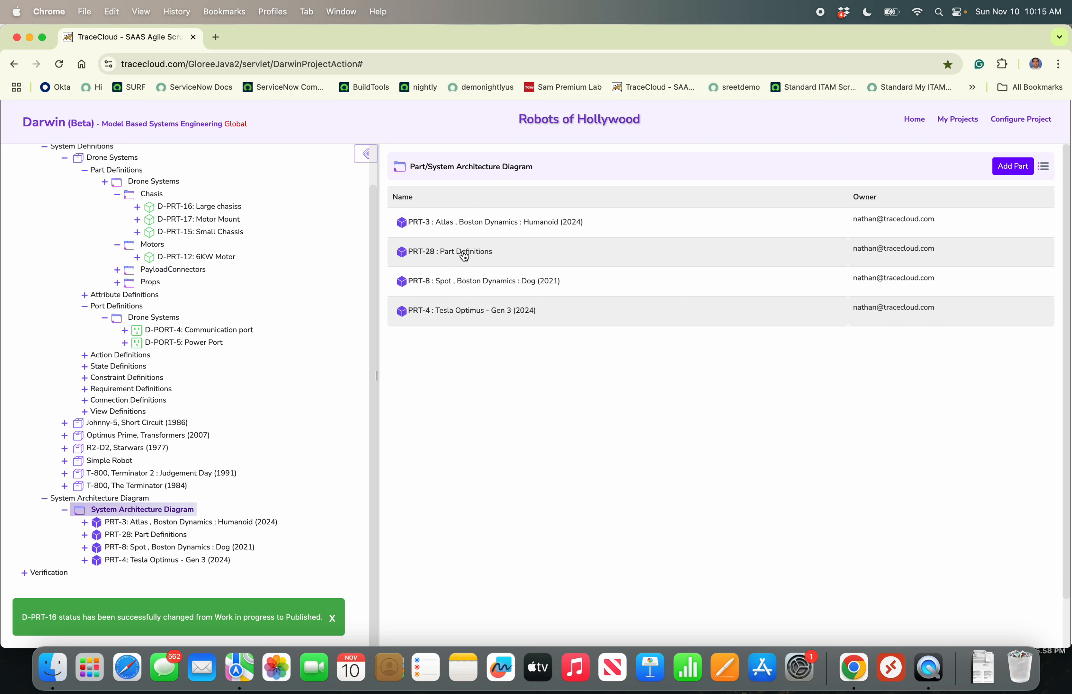
Rename the new generic part as "Small weapon carrying drone" and reload the System Architecture Diagram folder.
click(464, 256)
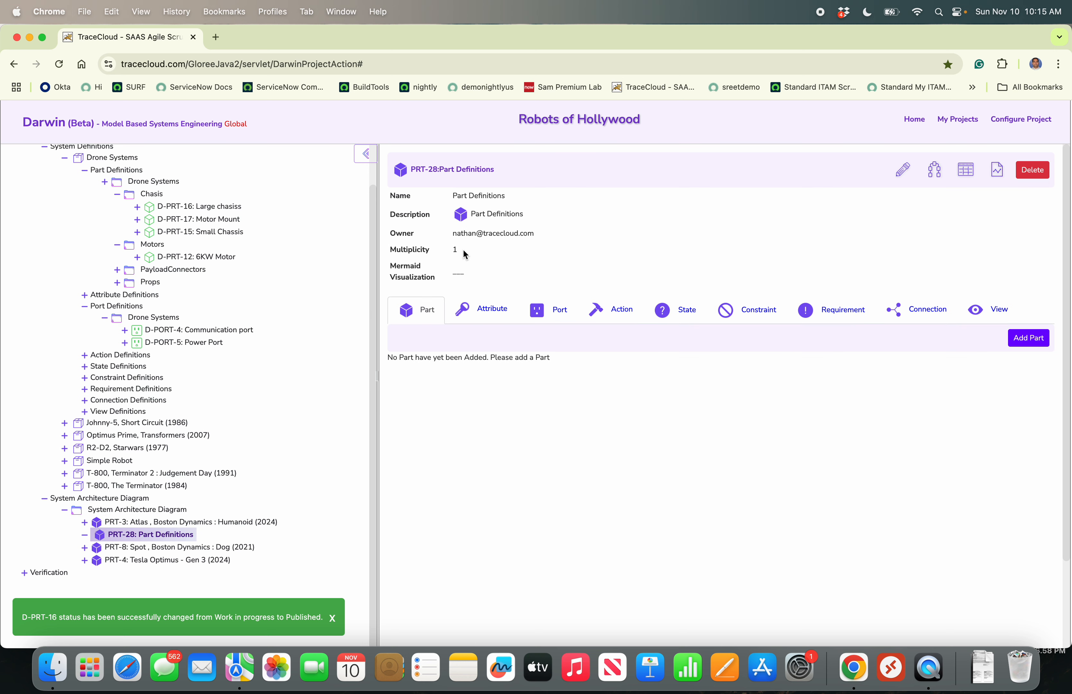
double_click(473, 197)
triple_click(473, 197)
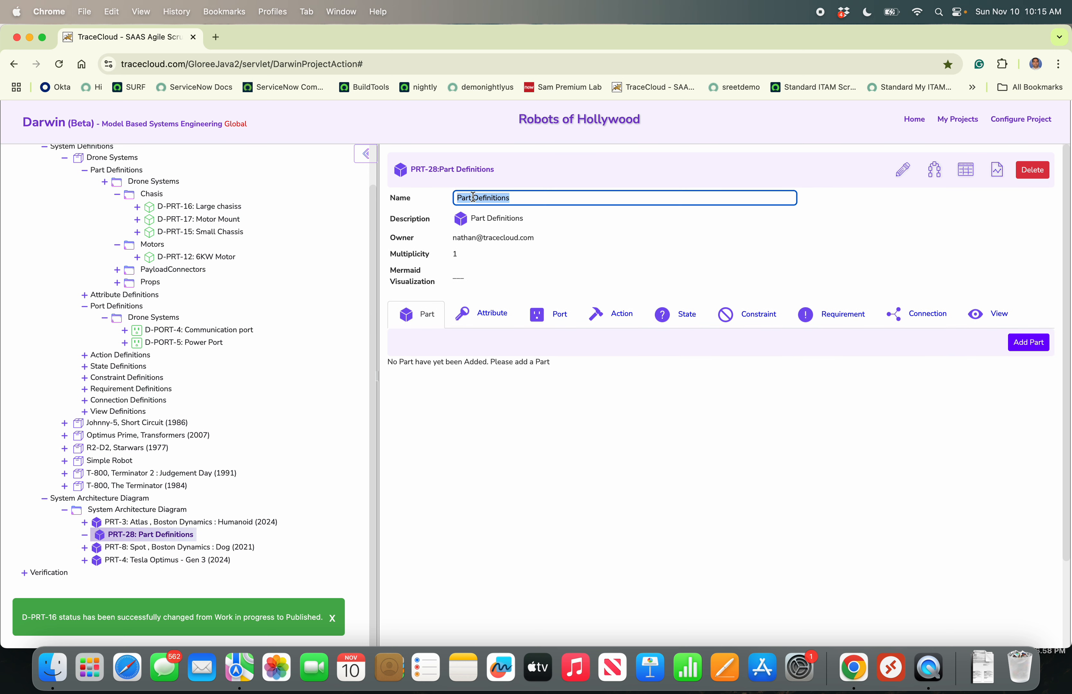
text(Small weapon carrying drone)
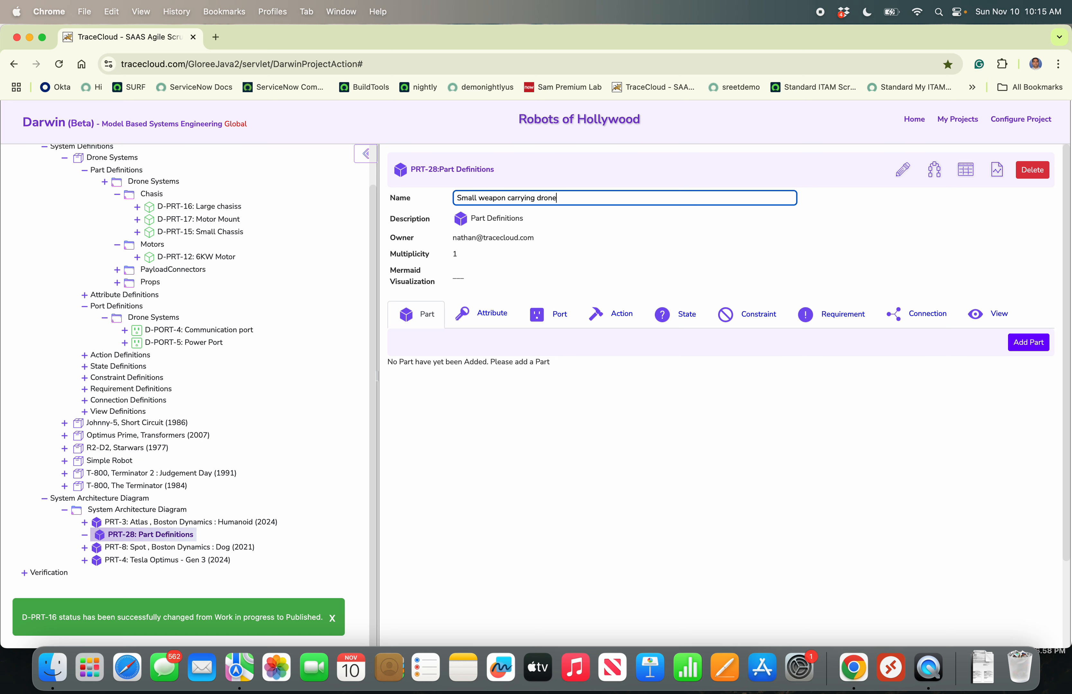
click(605, 256)
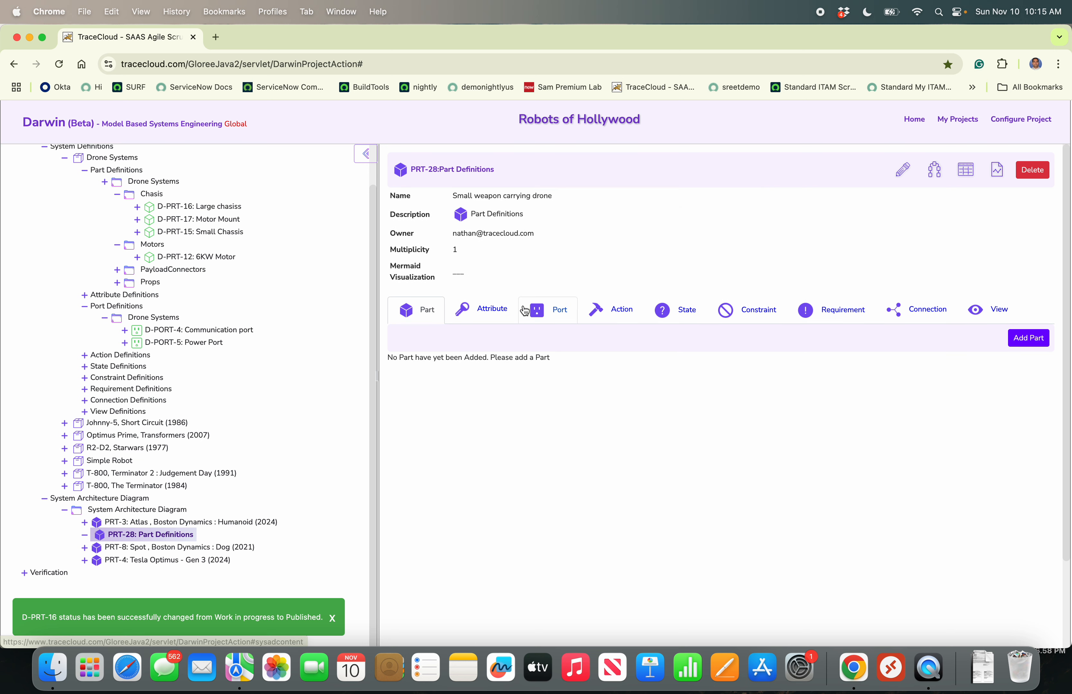
click(145, 513)
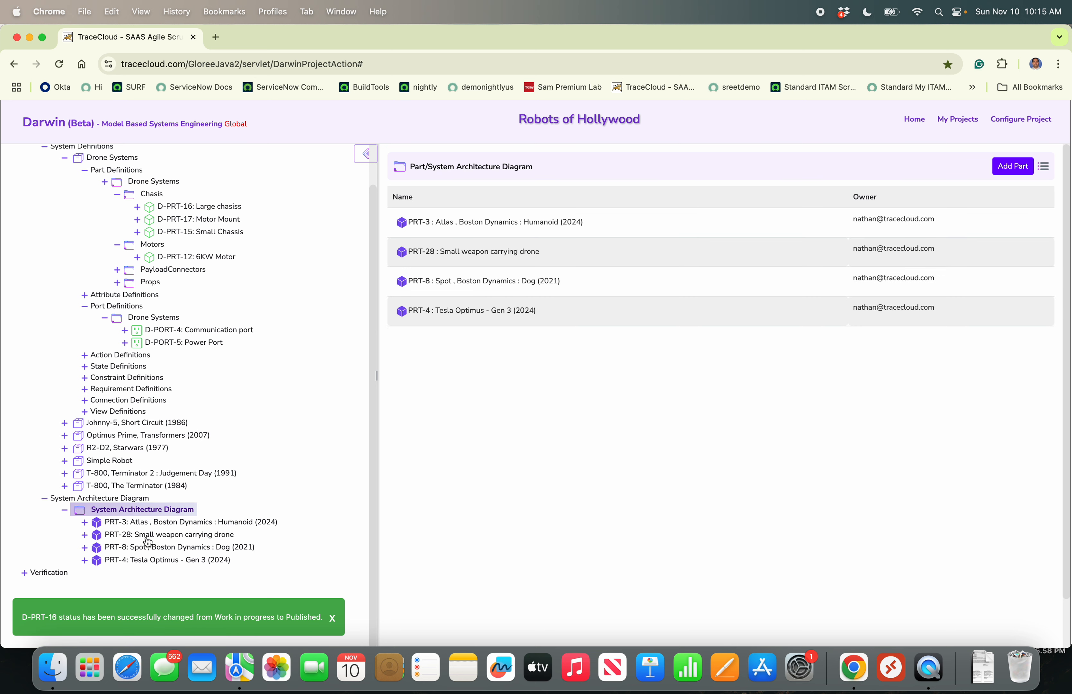
Add the published Small Chassis part from the Chasis folder to the Small weapon carrying drone with multiplicity 1.
click(149, 538)
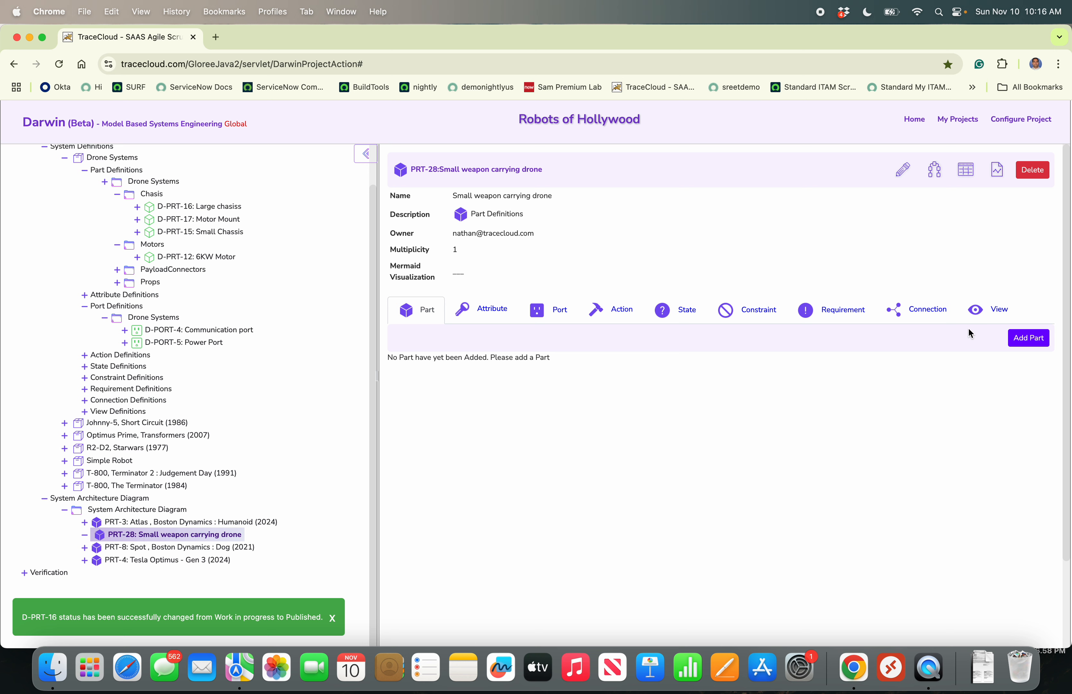
click(1034, 341)
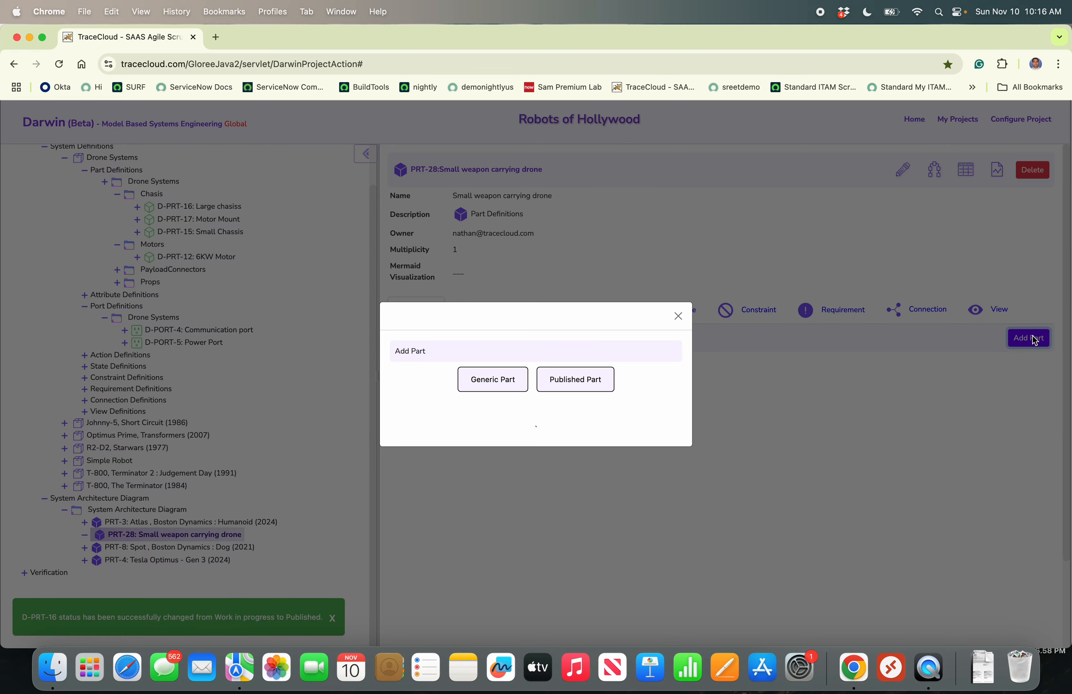
click(582, 386)
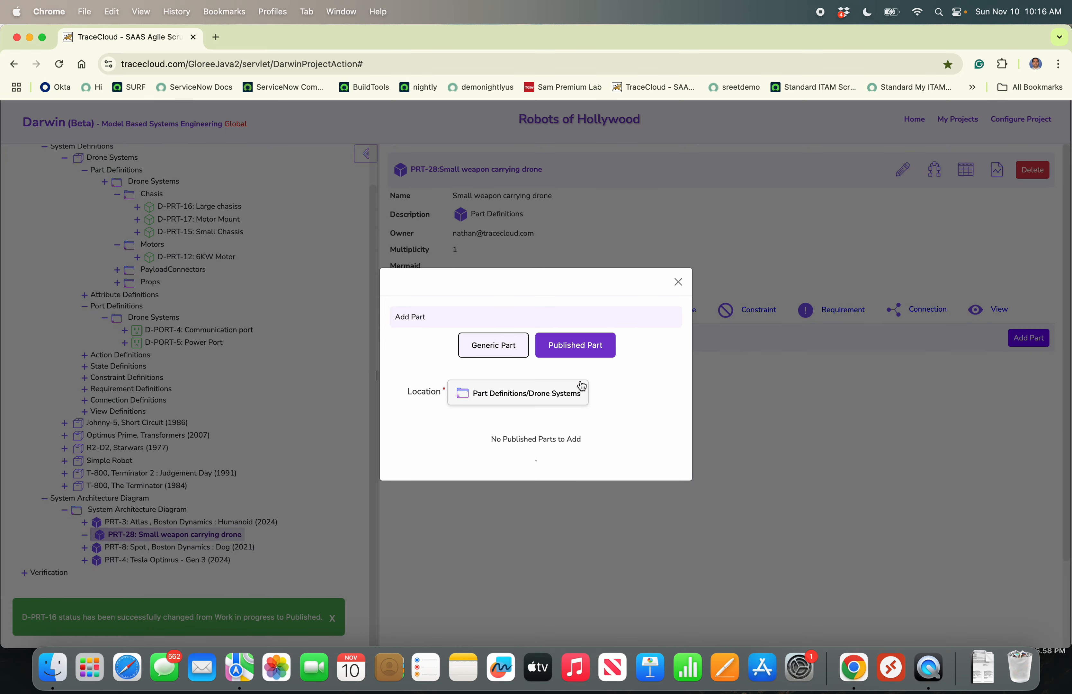
click(559, 402)
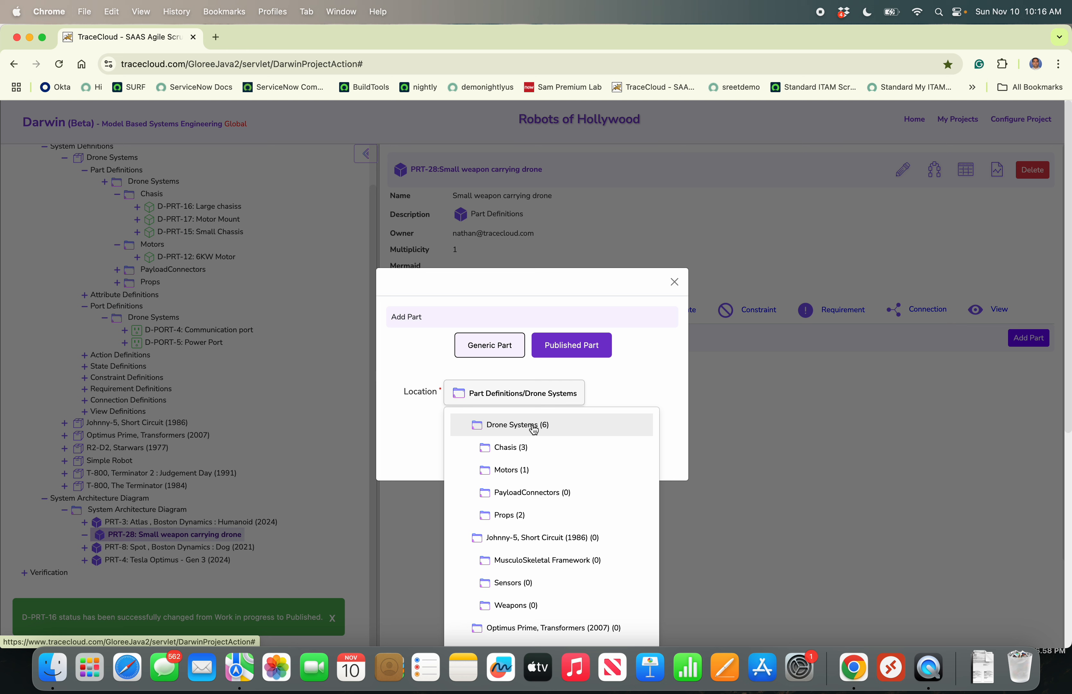
click(531, 457)
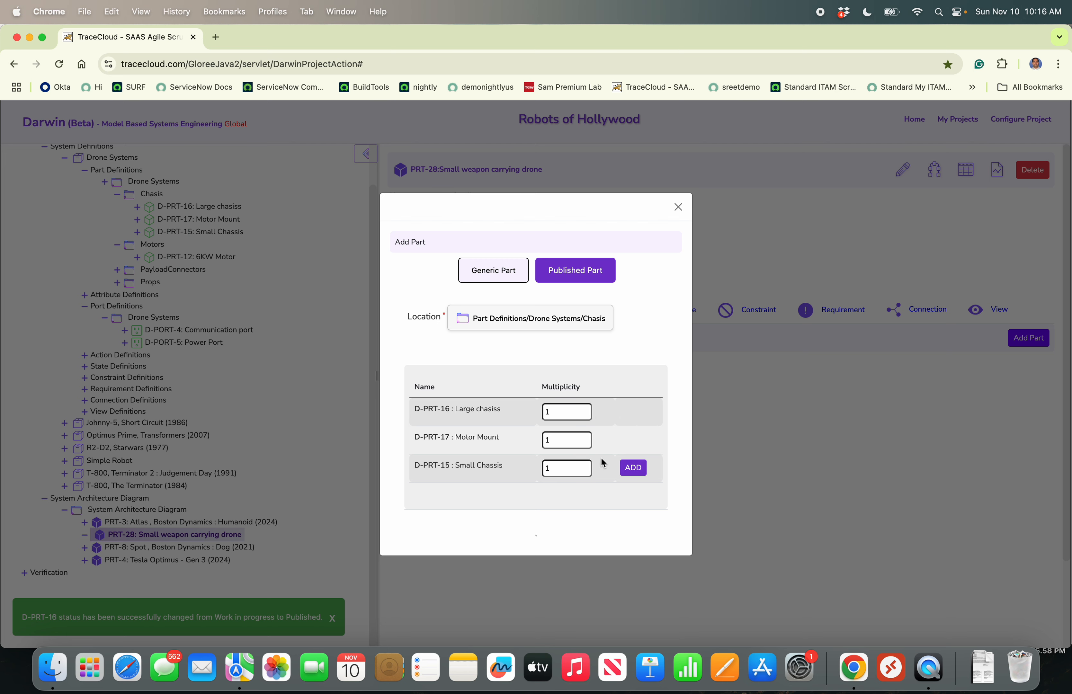
click(640, 474)
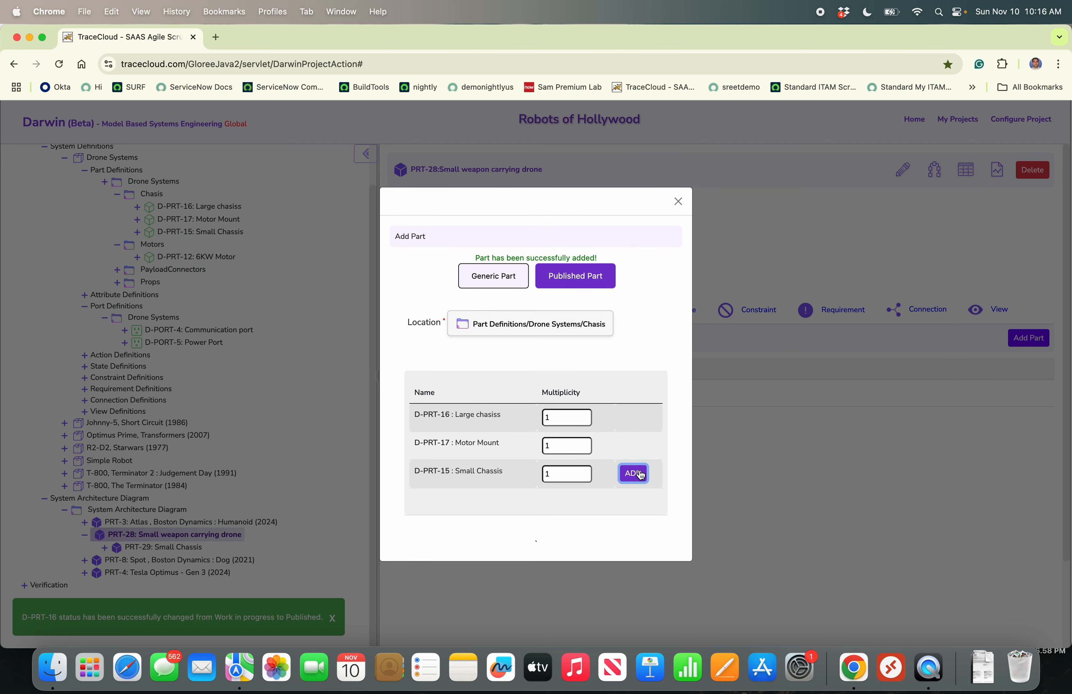
click(727, 481)
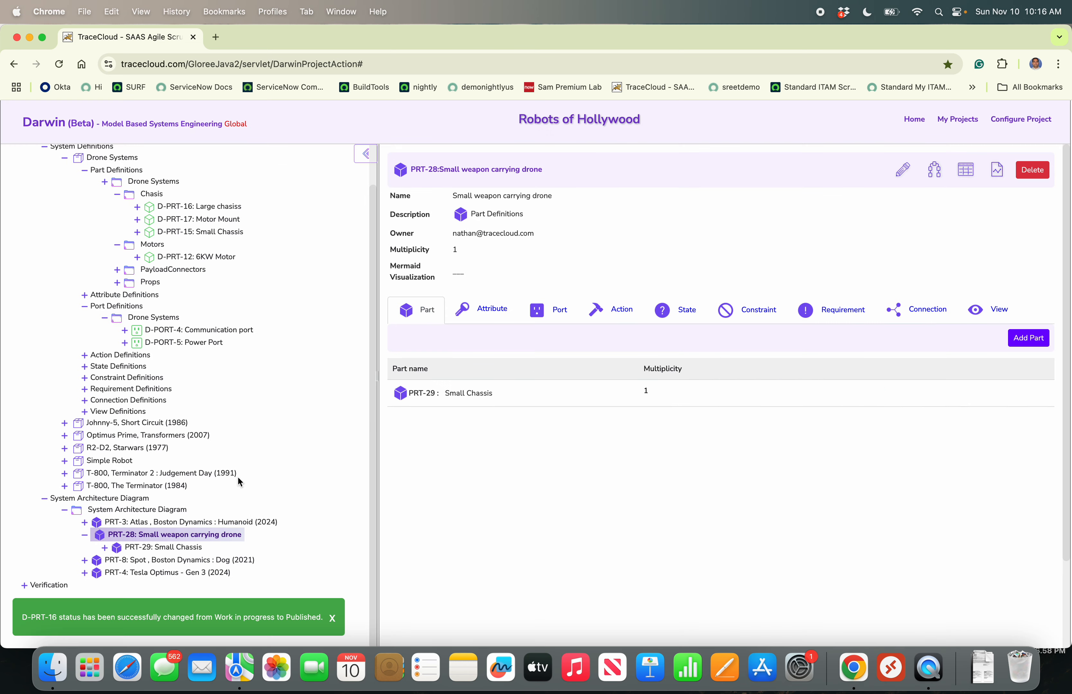
Review the Atlas humanoid's parts and the Small weapon carrying drone, including the motor mounts inherited by its Small Chassis.
click(194, 526)
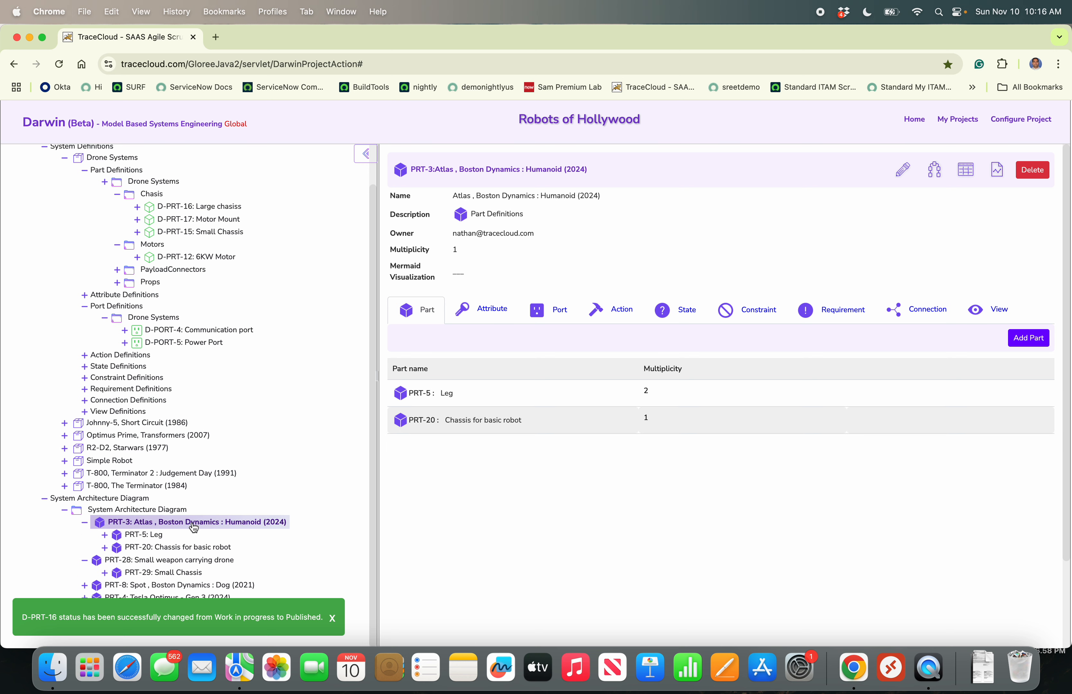
click(85, 524)
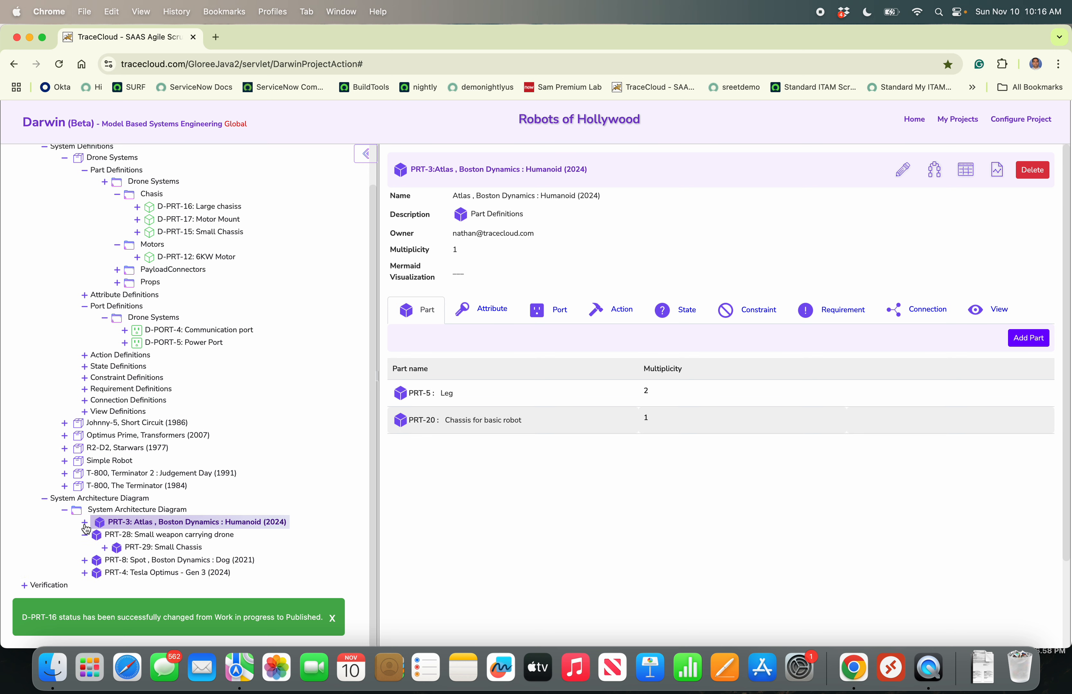
click(124, 515)
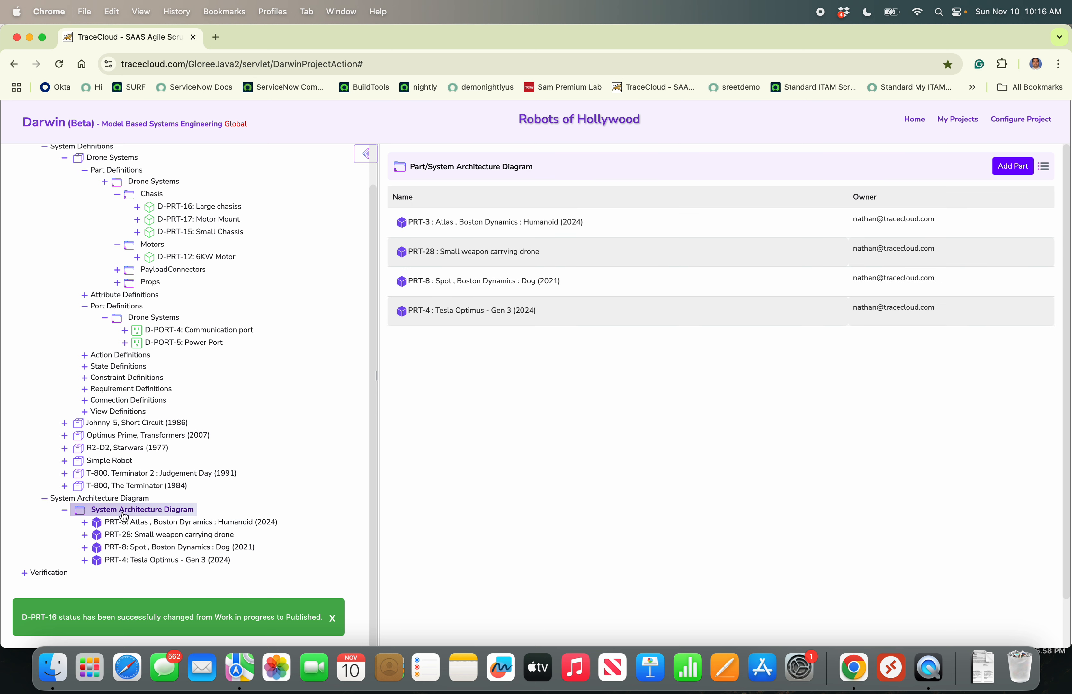
click(127, 537)
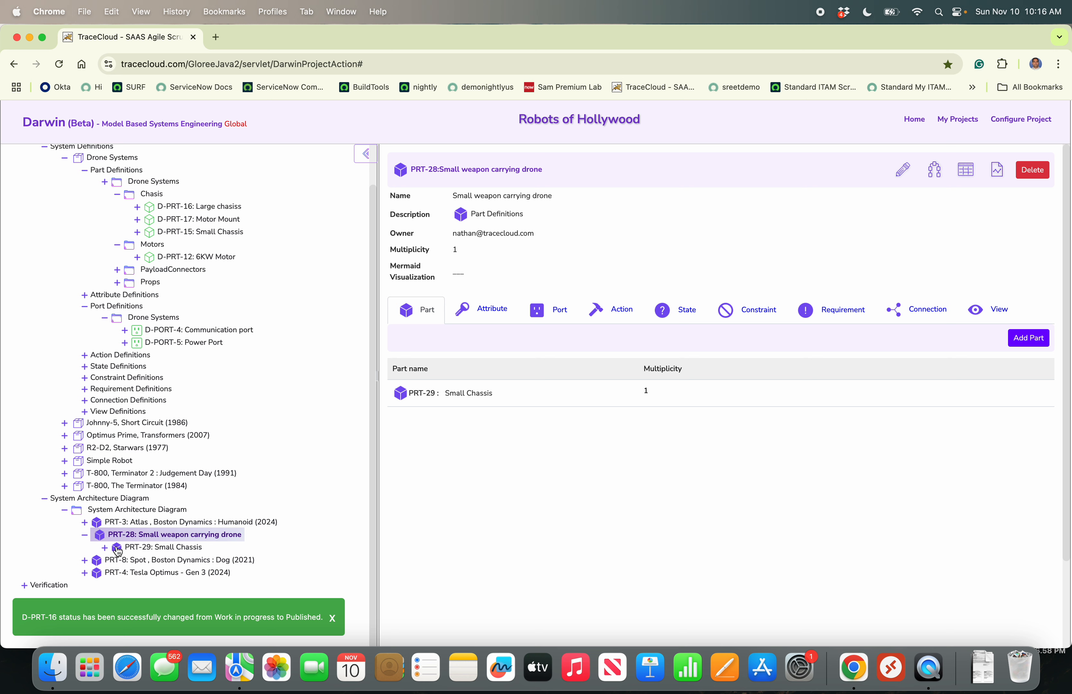
click(125, 553)
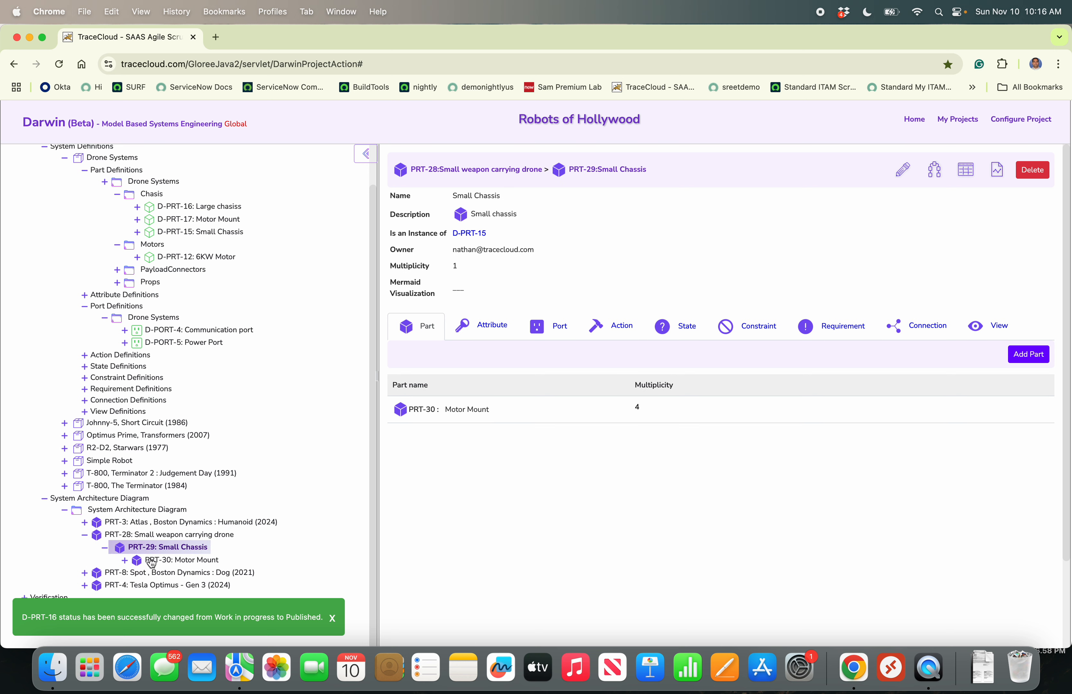
mouse_move(669, 410)
Add the published 6KW Motor from the Motors folder to the drone's Small Chassis with multiplicity 4.
click(1024, 356)
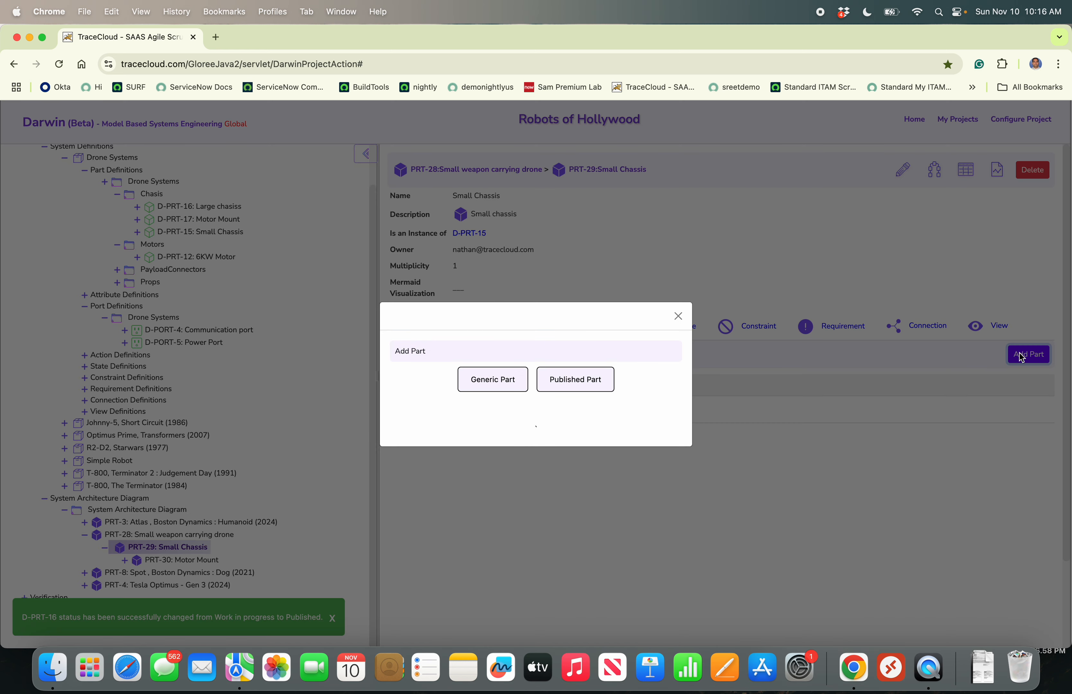
click(582, 378)
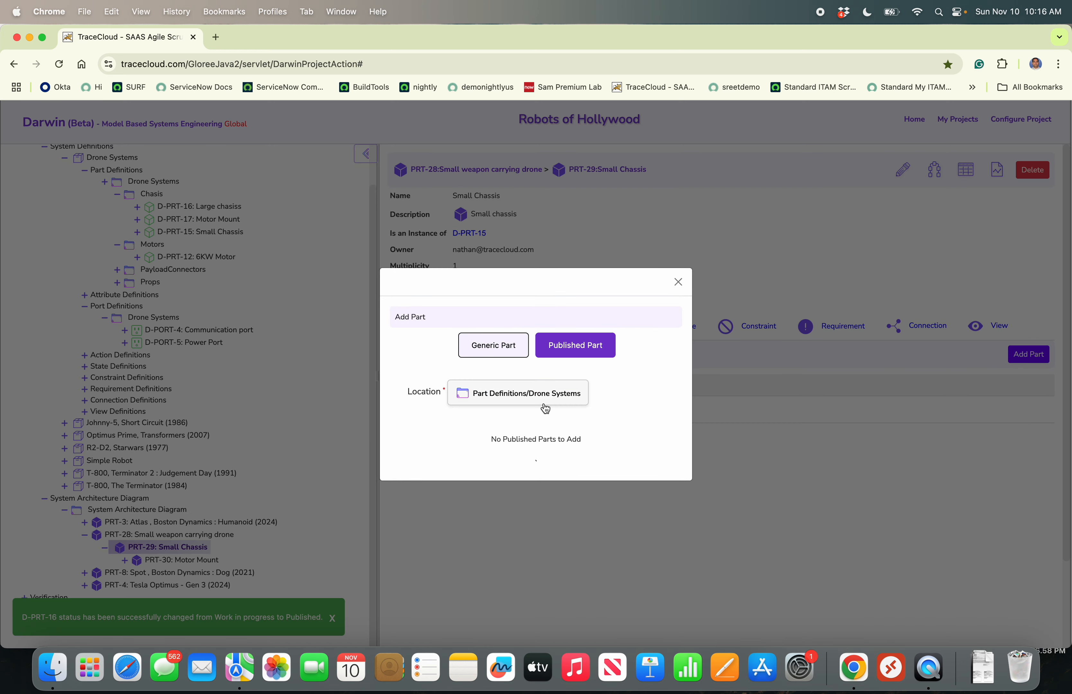
click(545, 396)
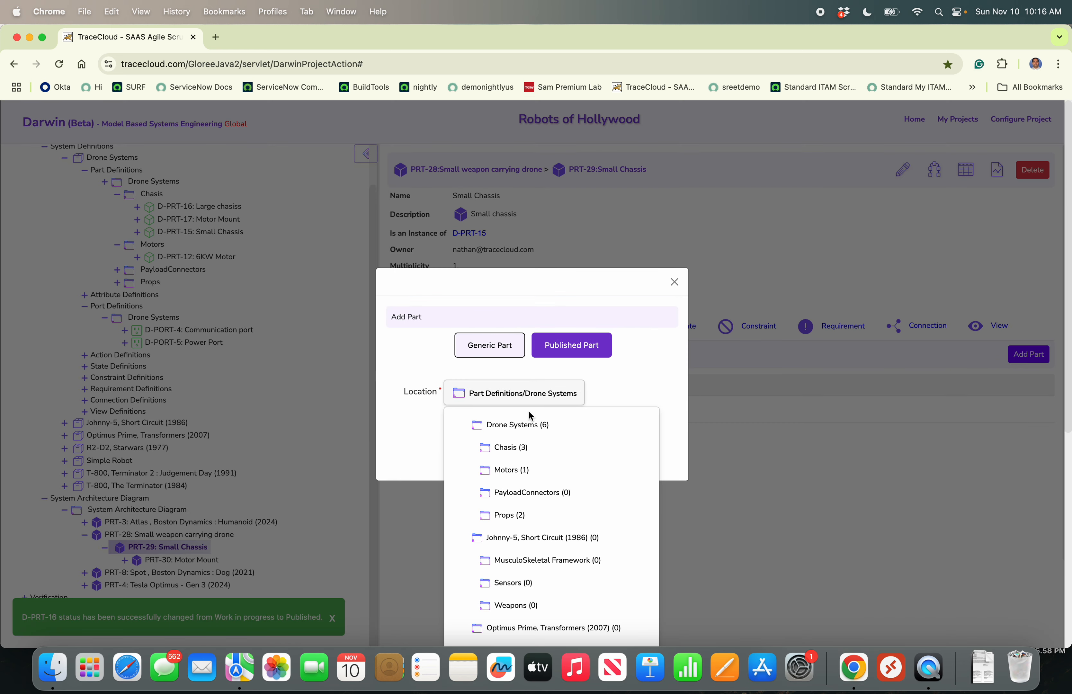
click(513, 470)
drag(559, 441, 508, 447)
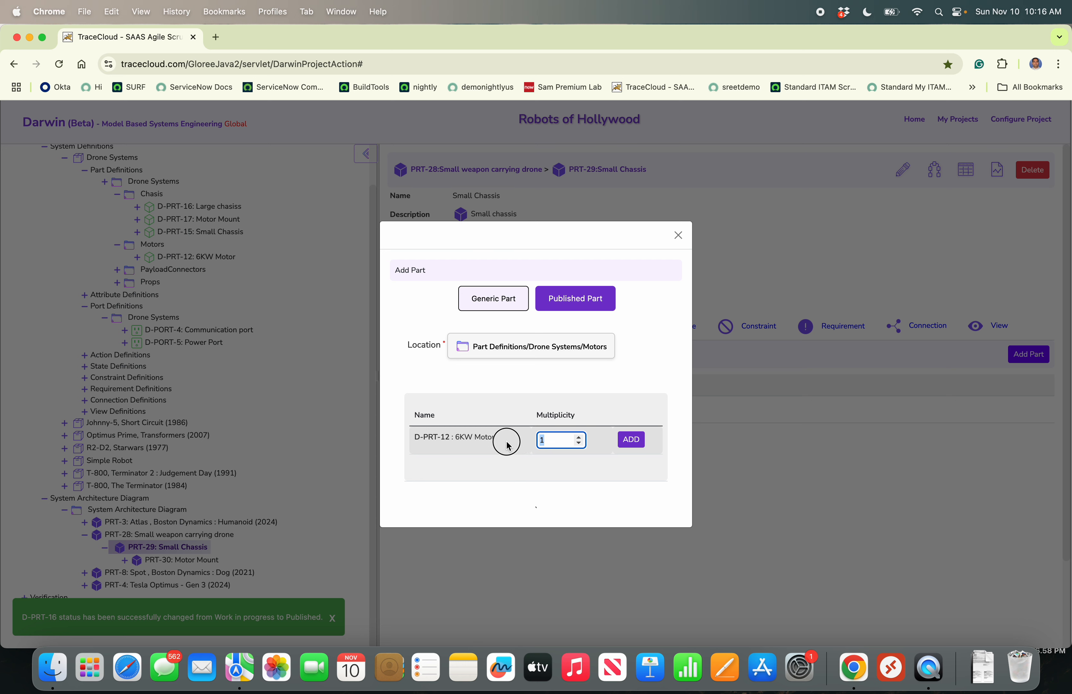
text(4)
click(631, 440)
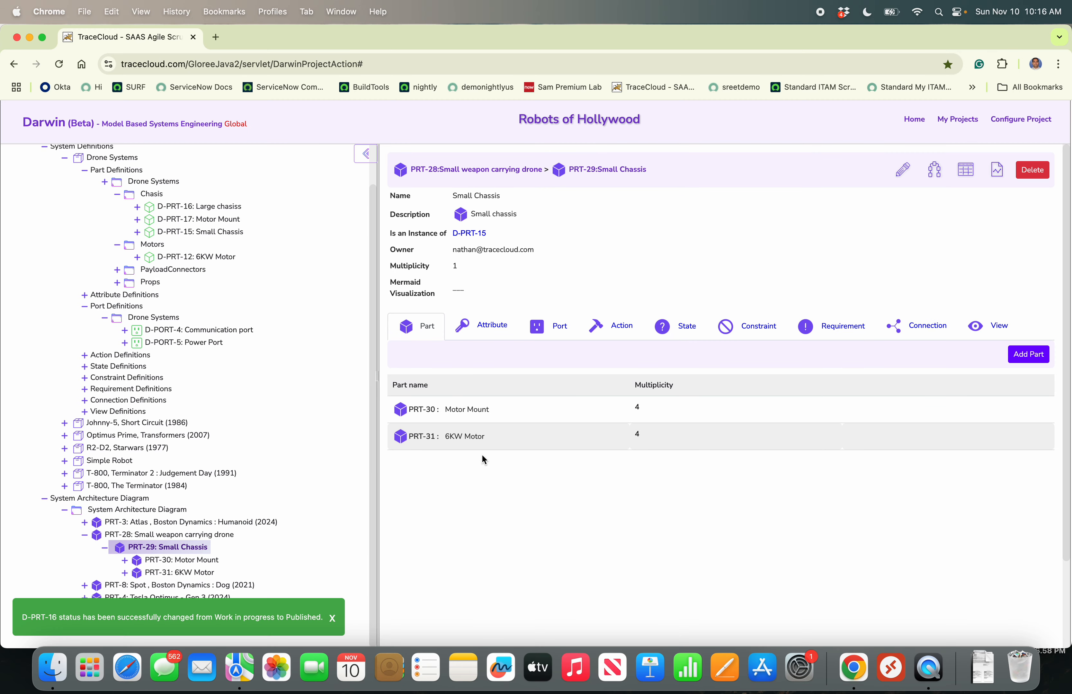
mouse_move(487, 419)
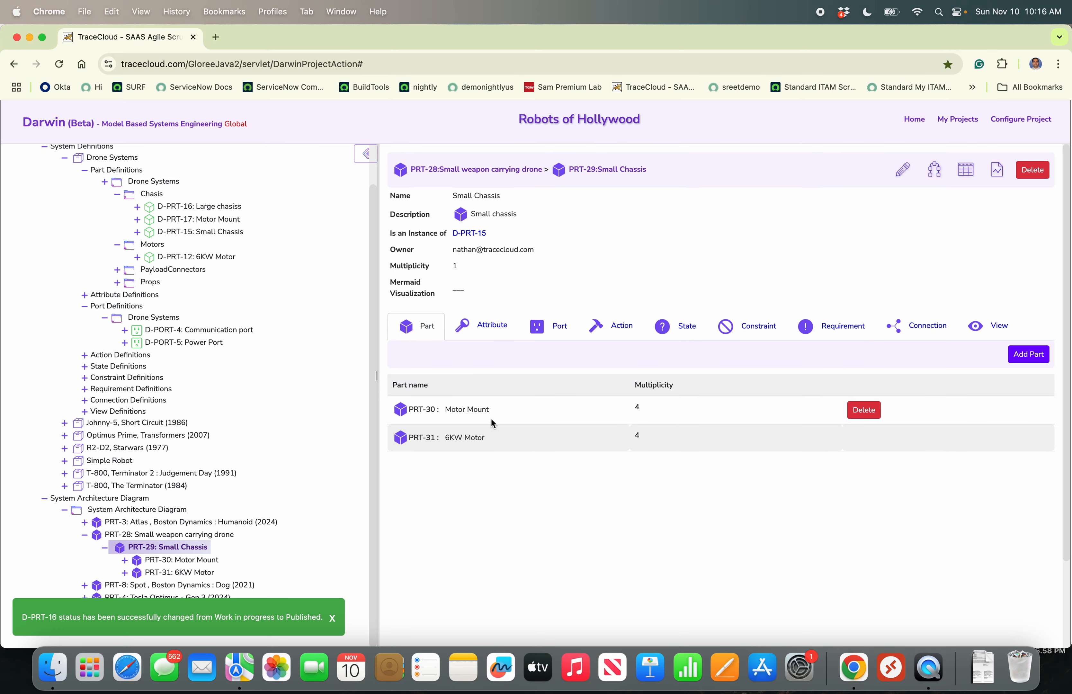
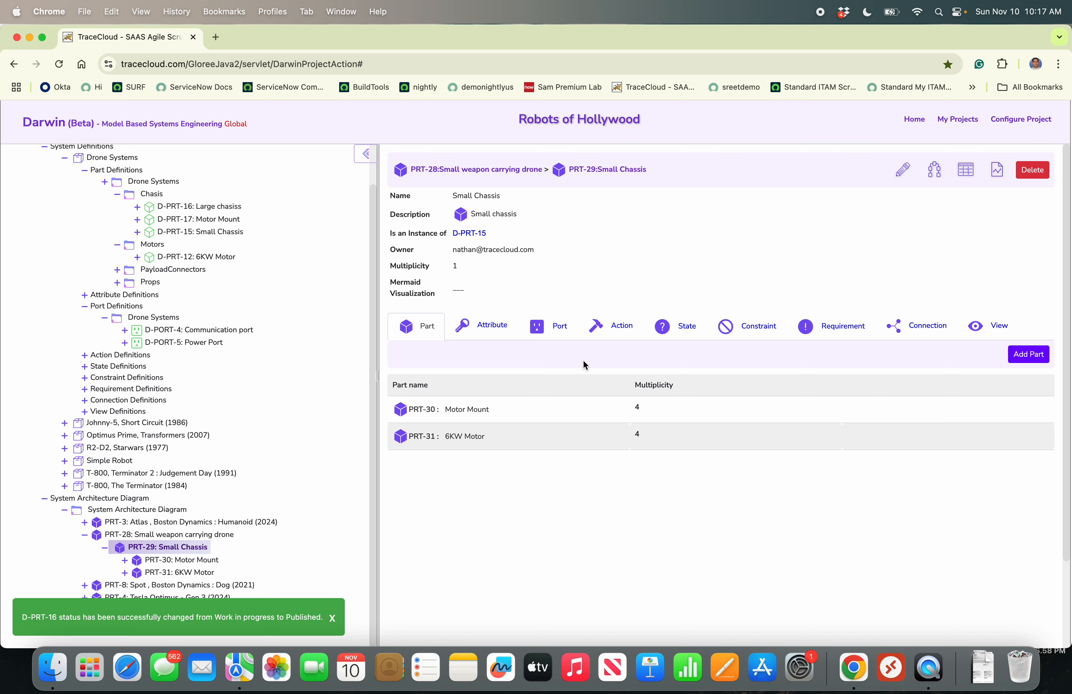
Add the published Flight time and Max load carry capacity attributes from Drone Systems to the Small Chassis.
click(511, 338)
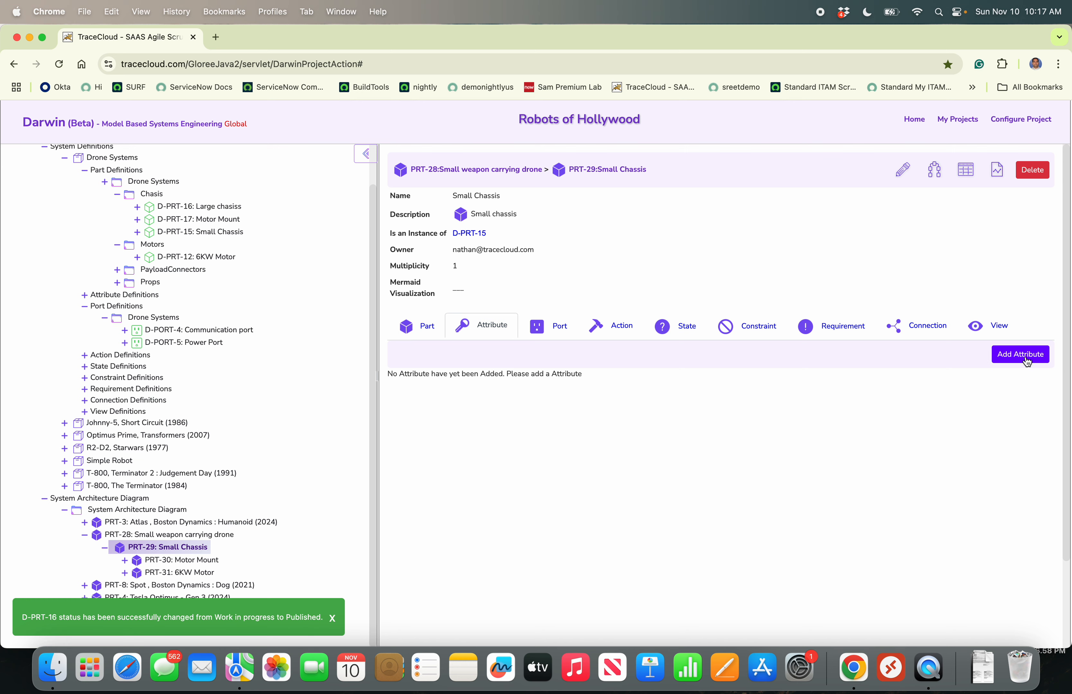
click(1027, 357)
click(601, 381)
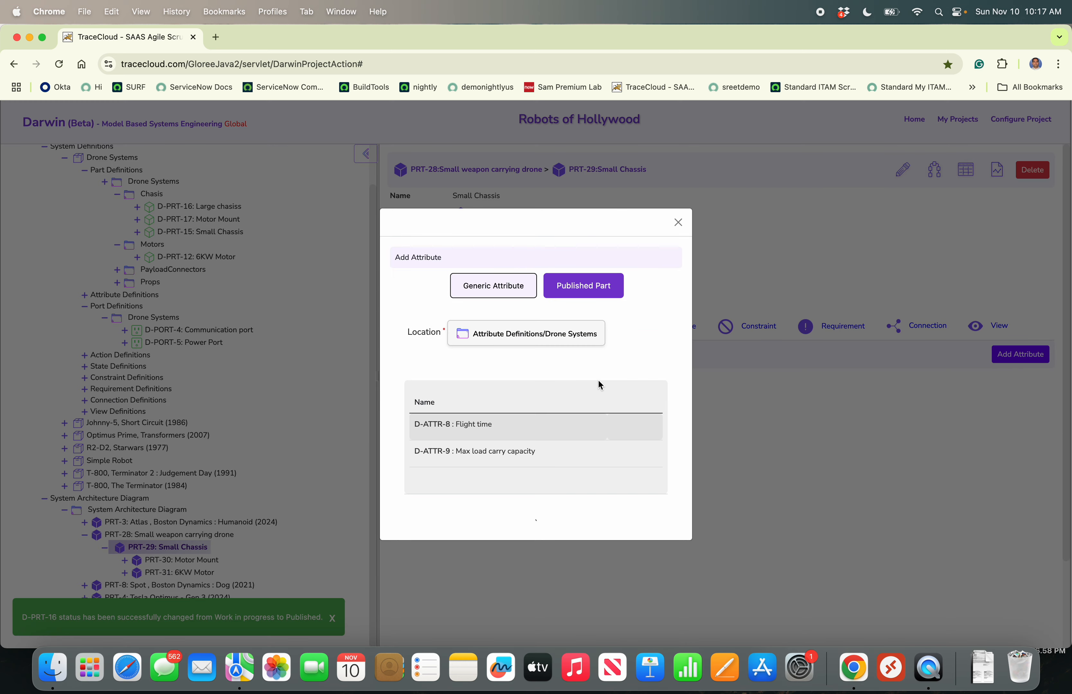
click(620, 434)
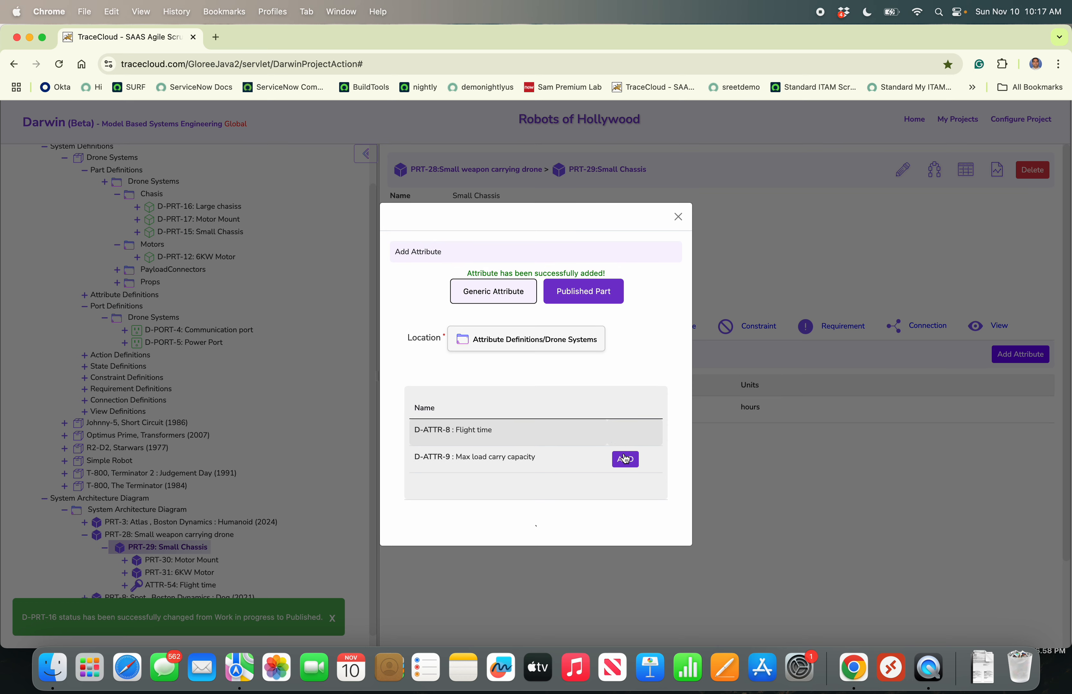
click(626, 460)
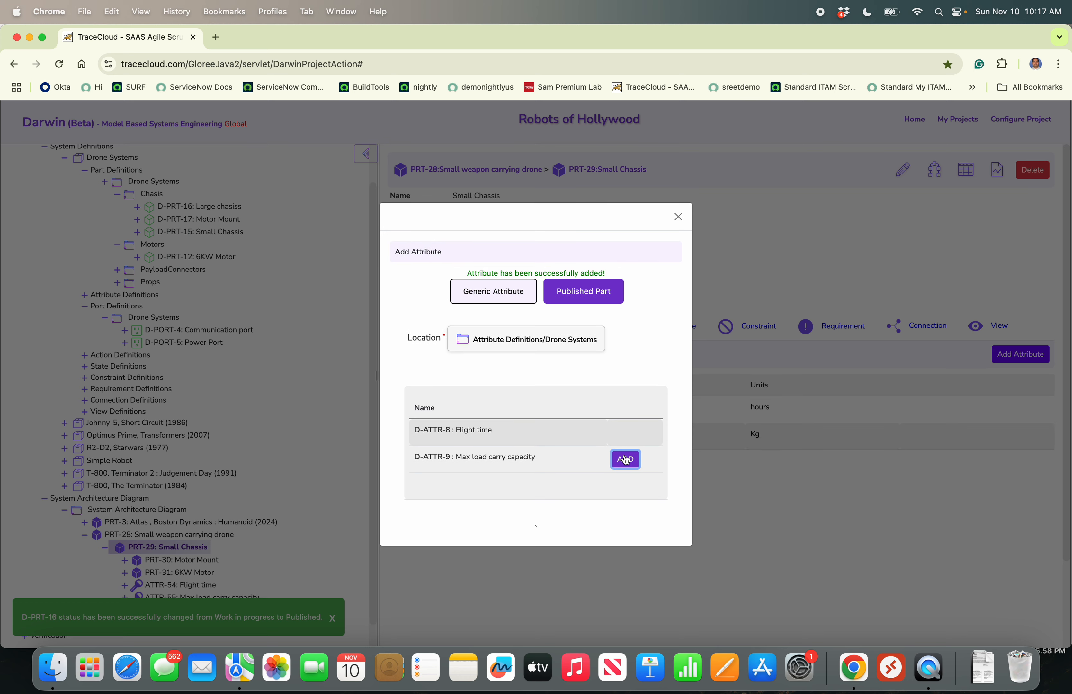
click(771, 482)
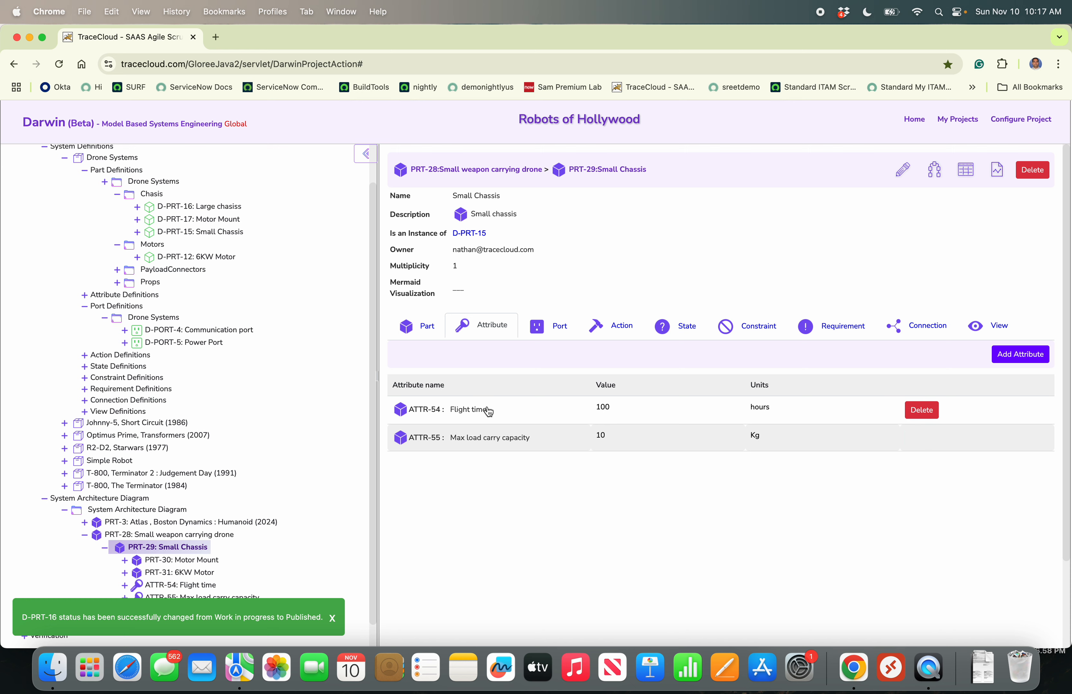
Add a generic attribute to the Small Chassis and name it "Autonomy".
click(988, 351)
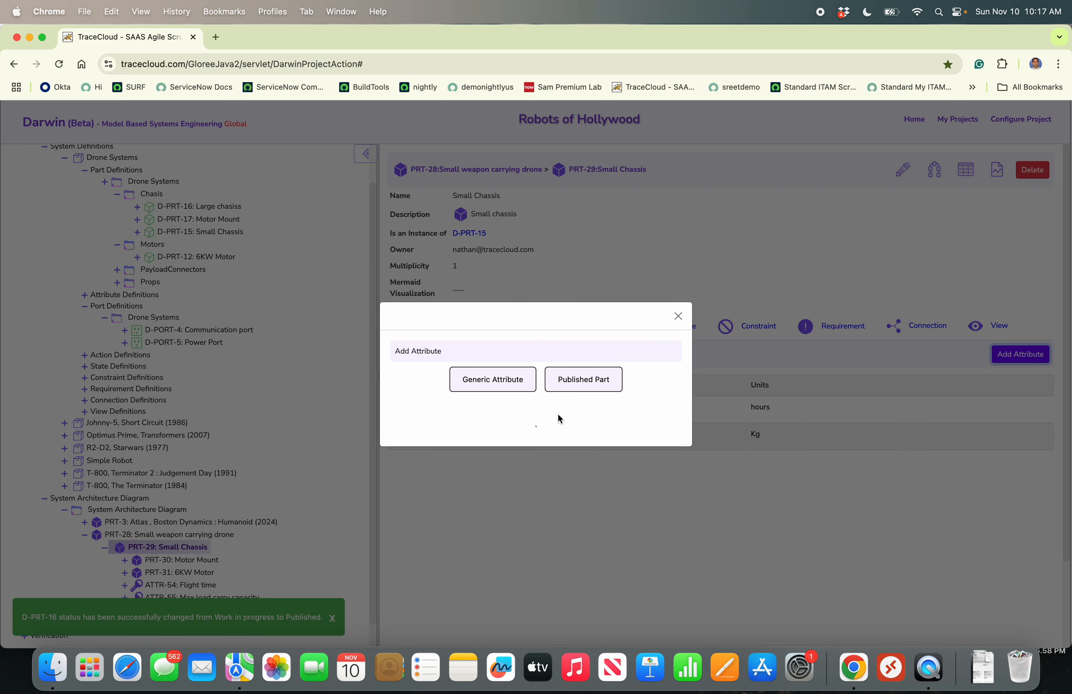
click(494, 378)
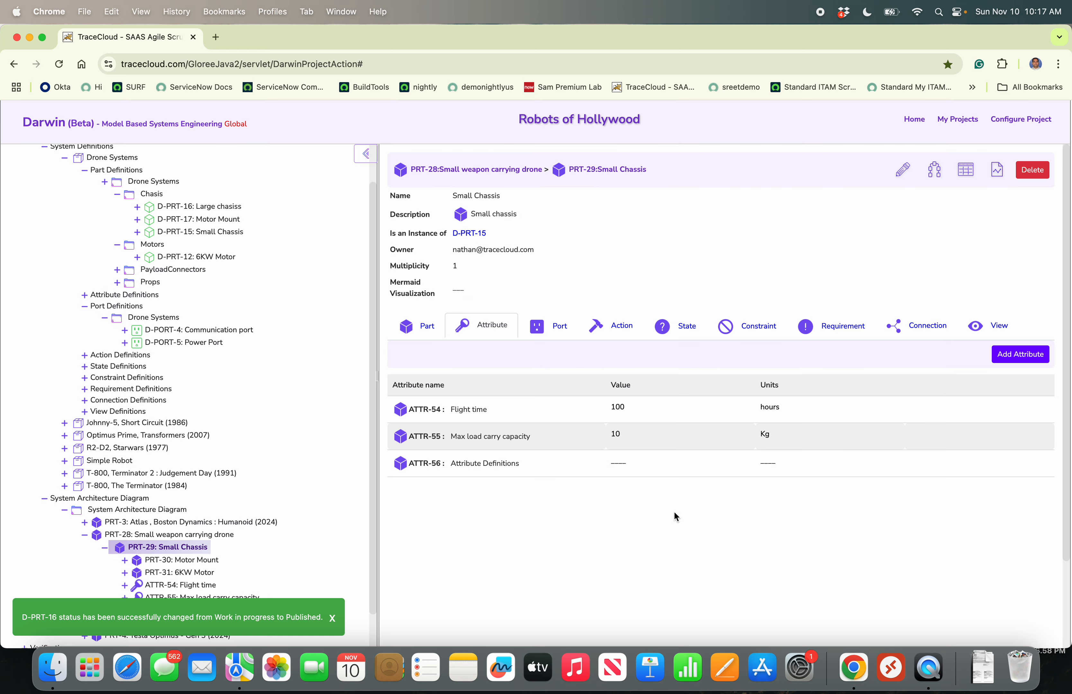
click(485, 462)
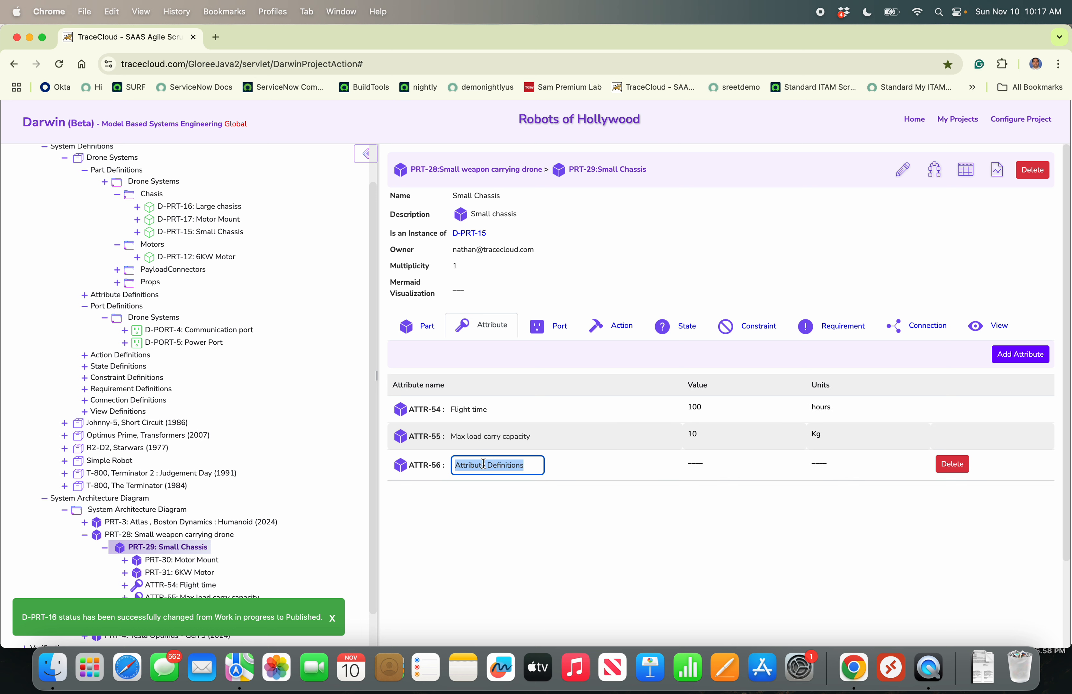
text(Autonomy)
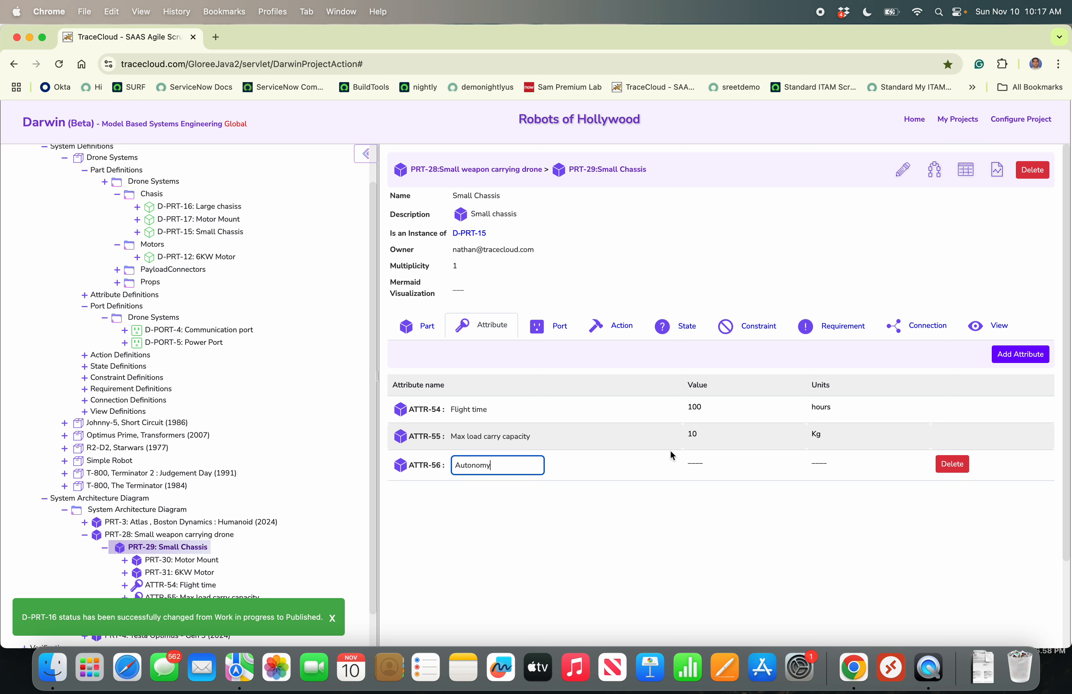
click(685, 454)
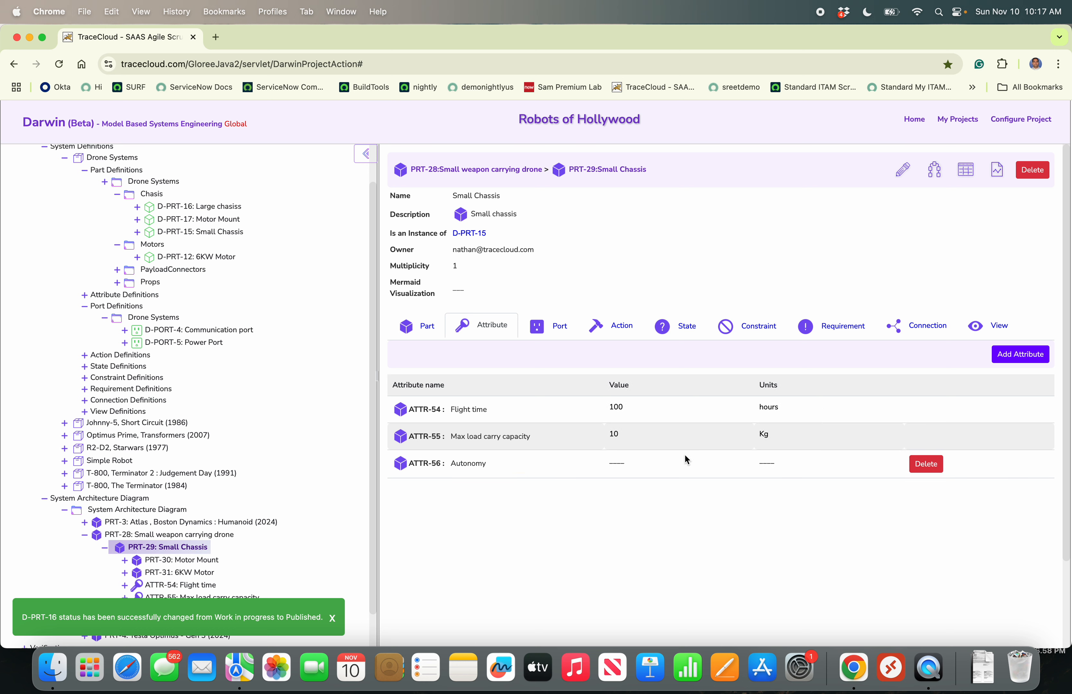
click(612, 454)
Add the published 4 inch prop - plastic from the Props folder to the Small weapon carrying drone with multiplicity 16.
click(556, 334)
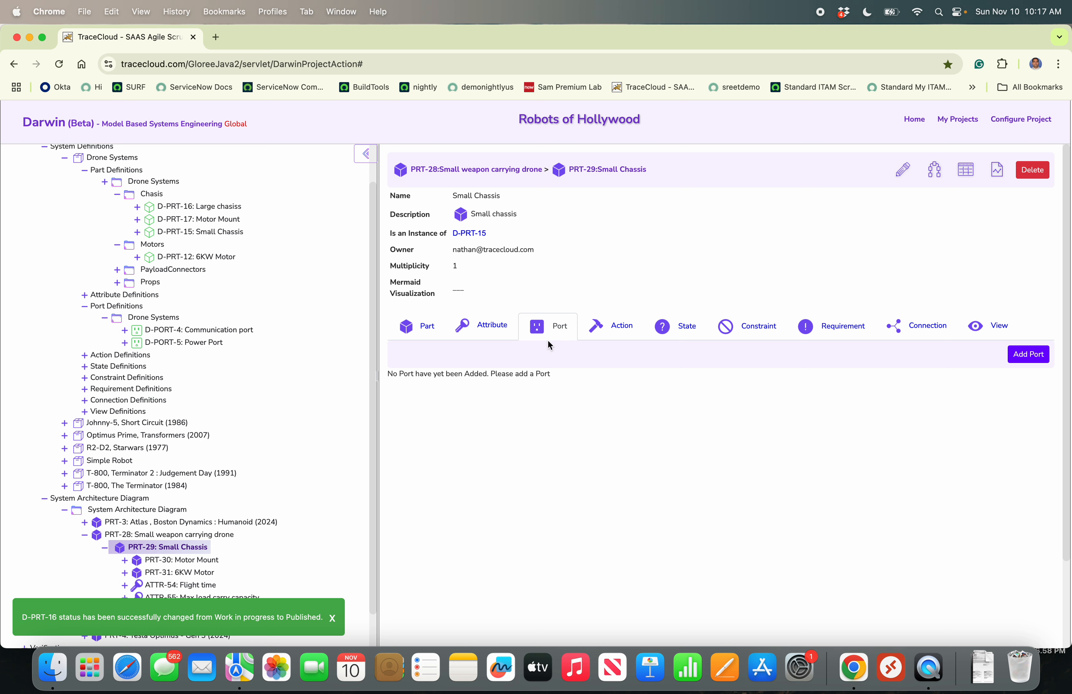
click(427, 330)
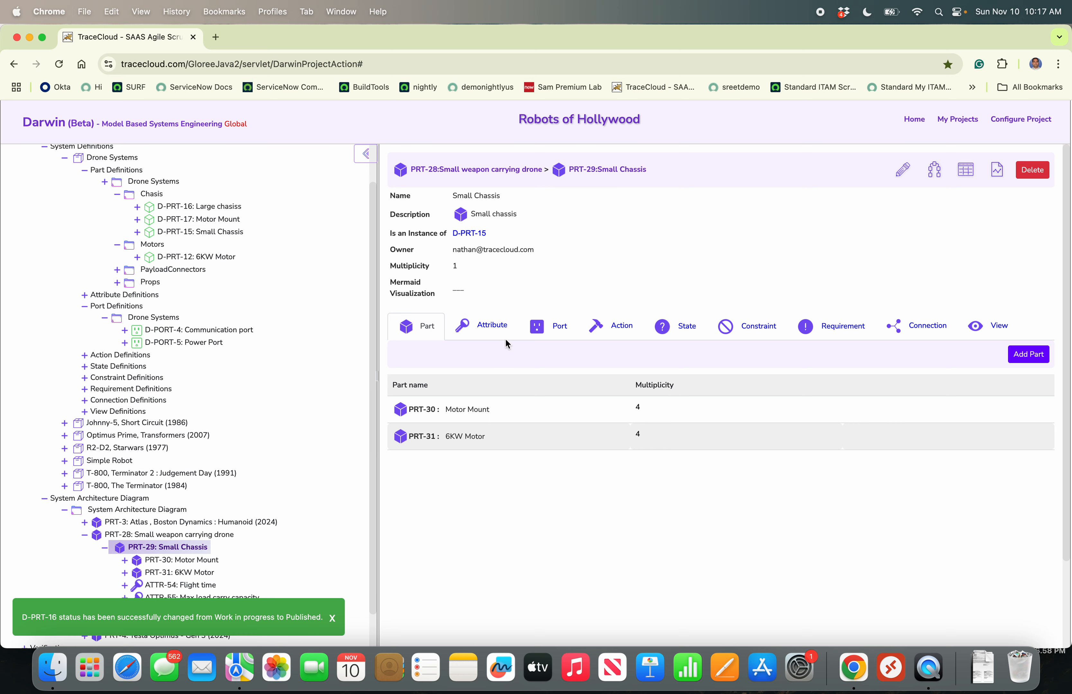
click(494, 175)
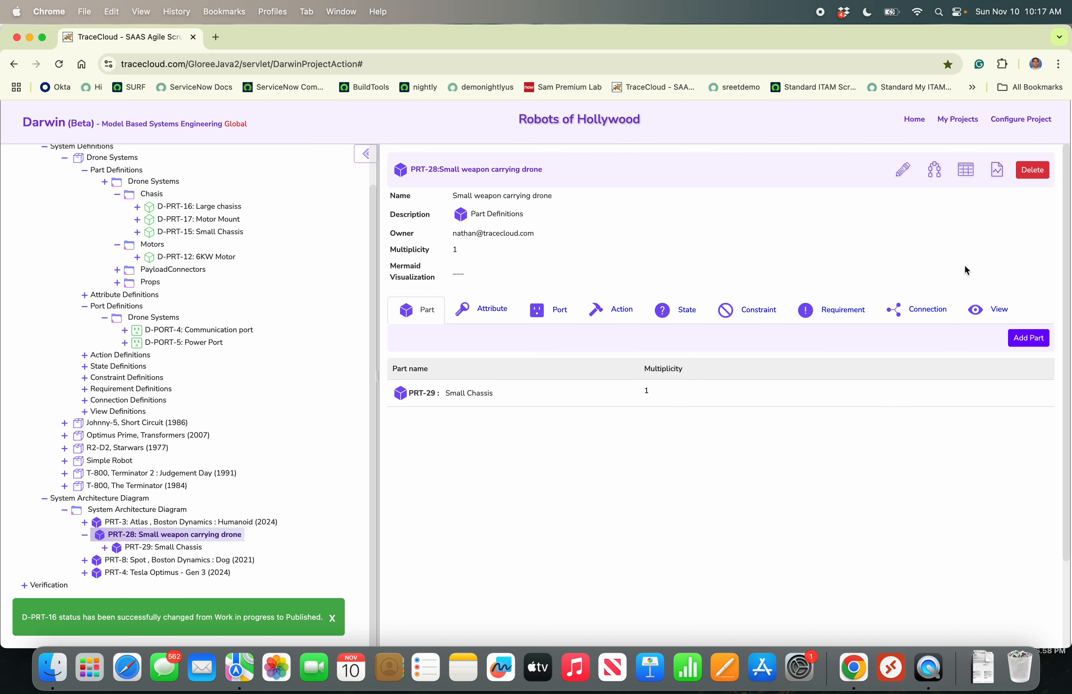
click(1029, 338)
click(603, 386)
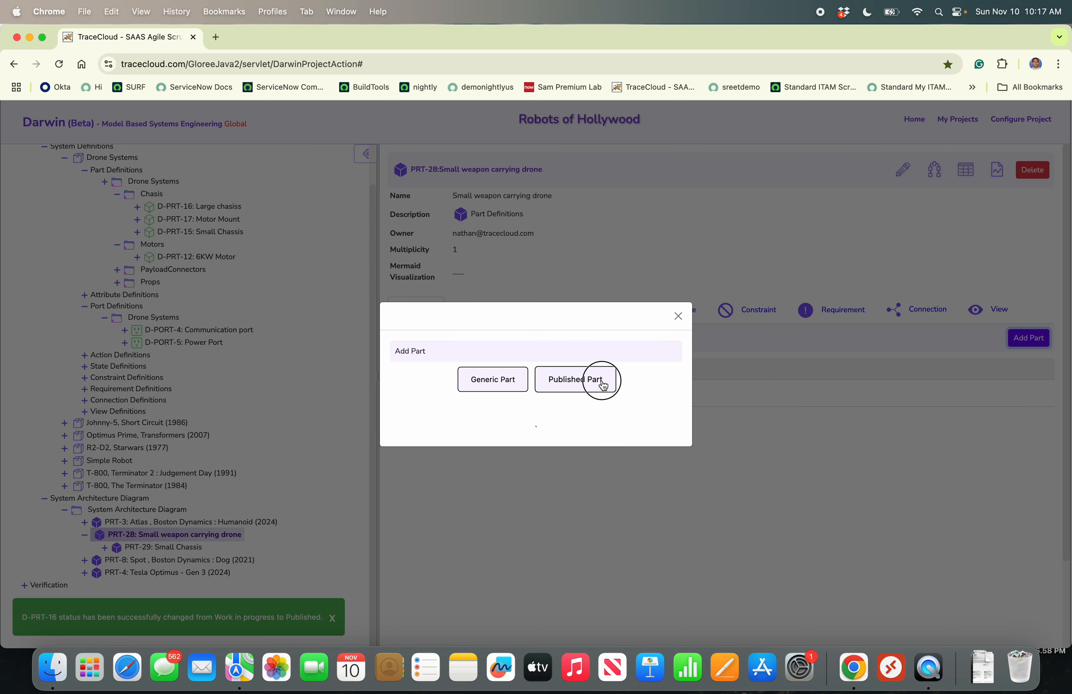
click(558, 401)
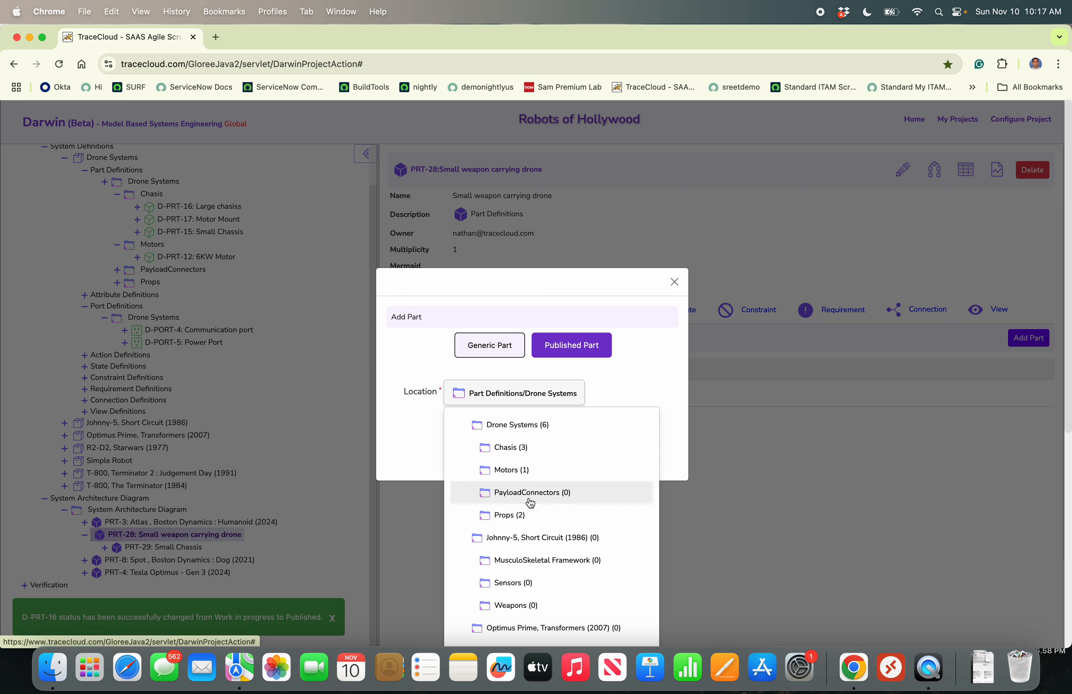
click(526, 517)
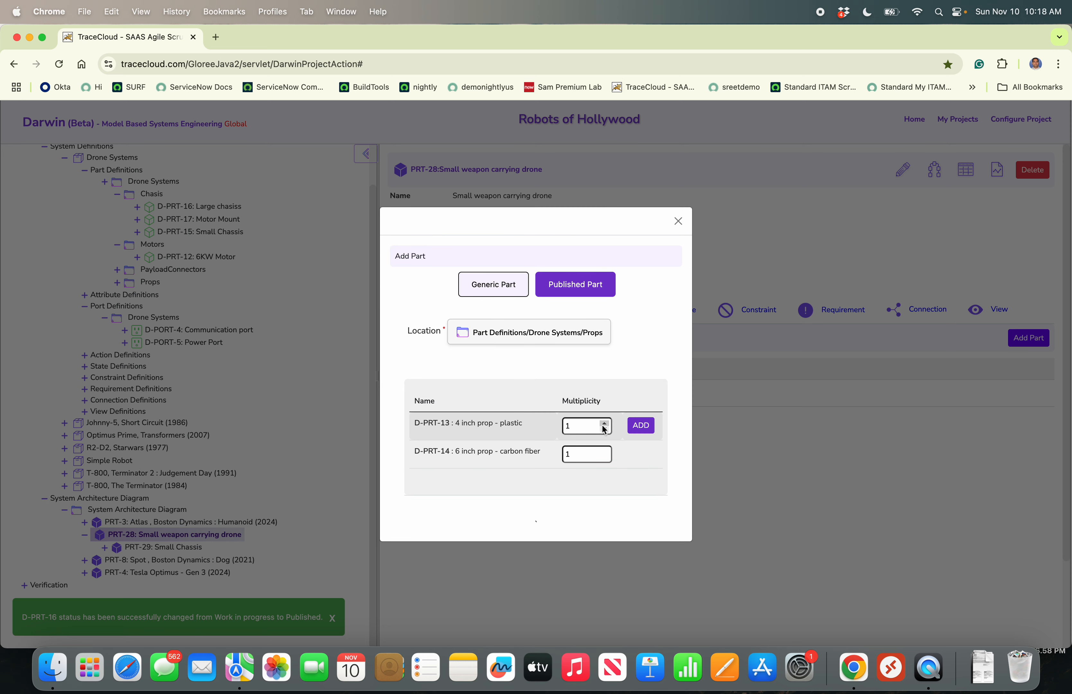
drag(590, 428, 541, 429)
text(16)
click(648, 427)
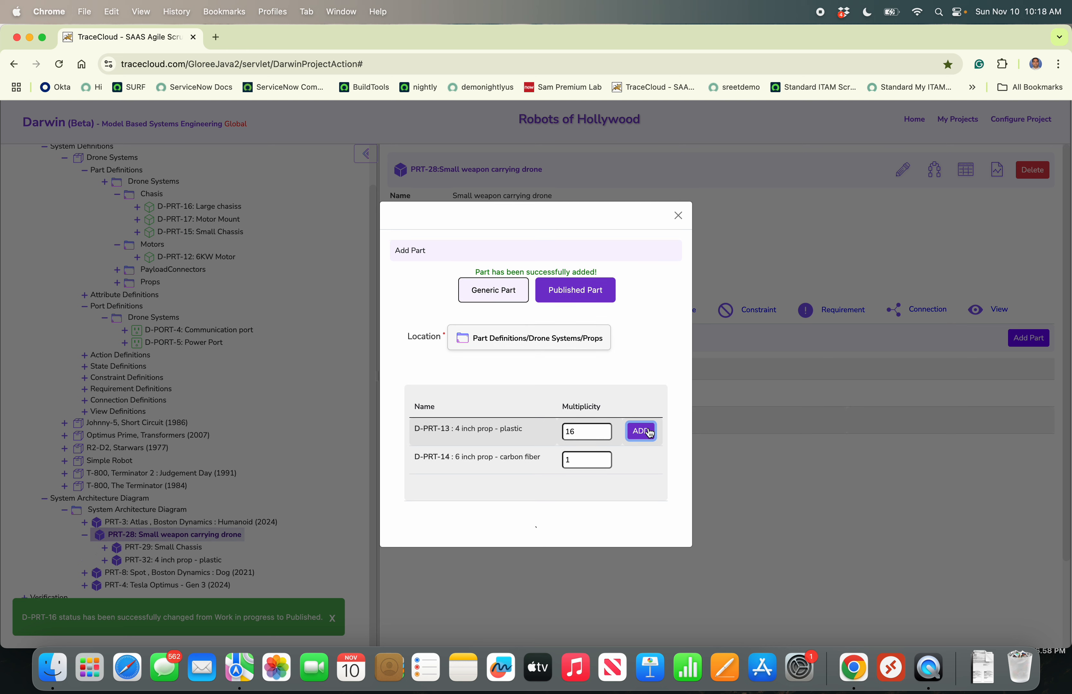
Browse the published part locations of all the systems available for the Small weapon carrying drone, then close the part selection.
click(580, 337)
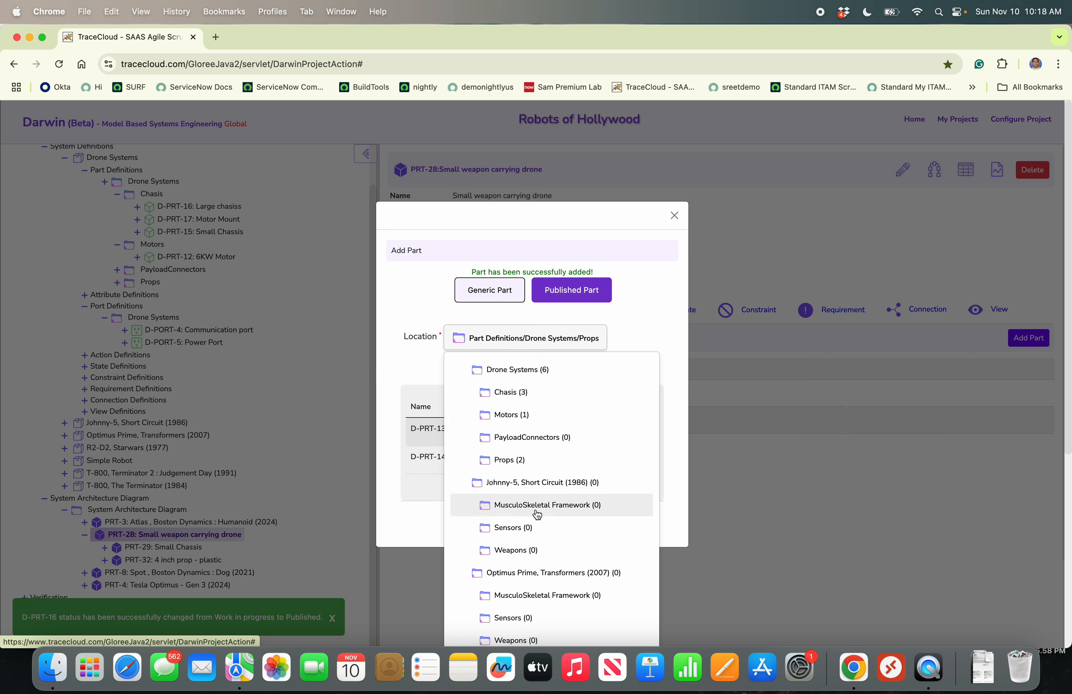
scroll(534, 505, down, 2)
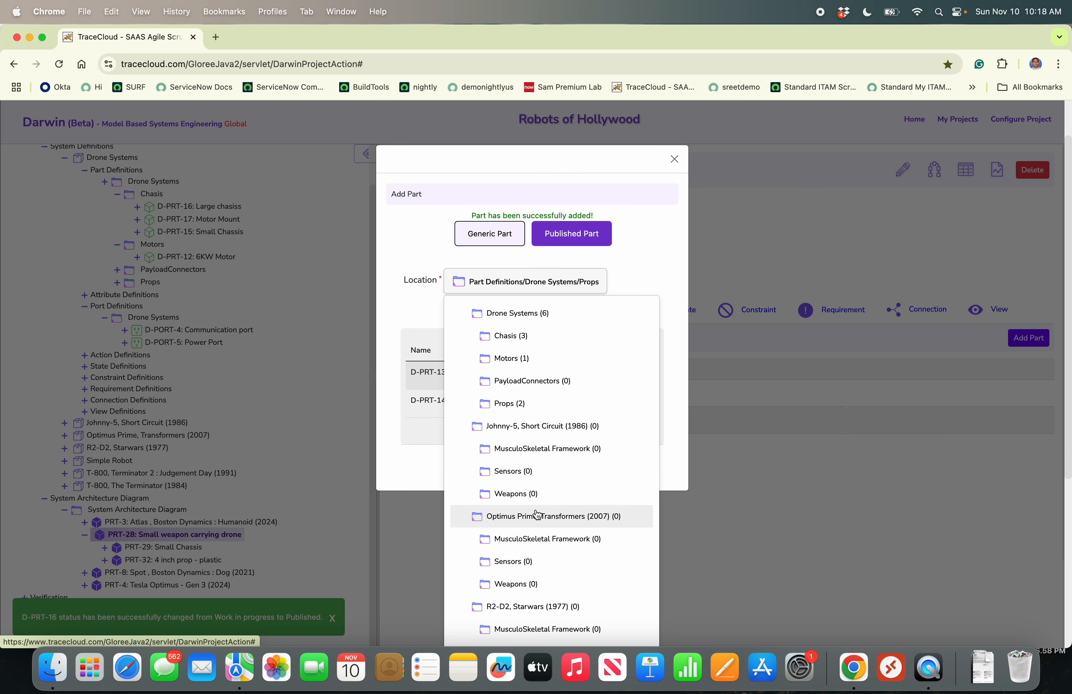
scroll(537, 515, up, 2)
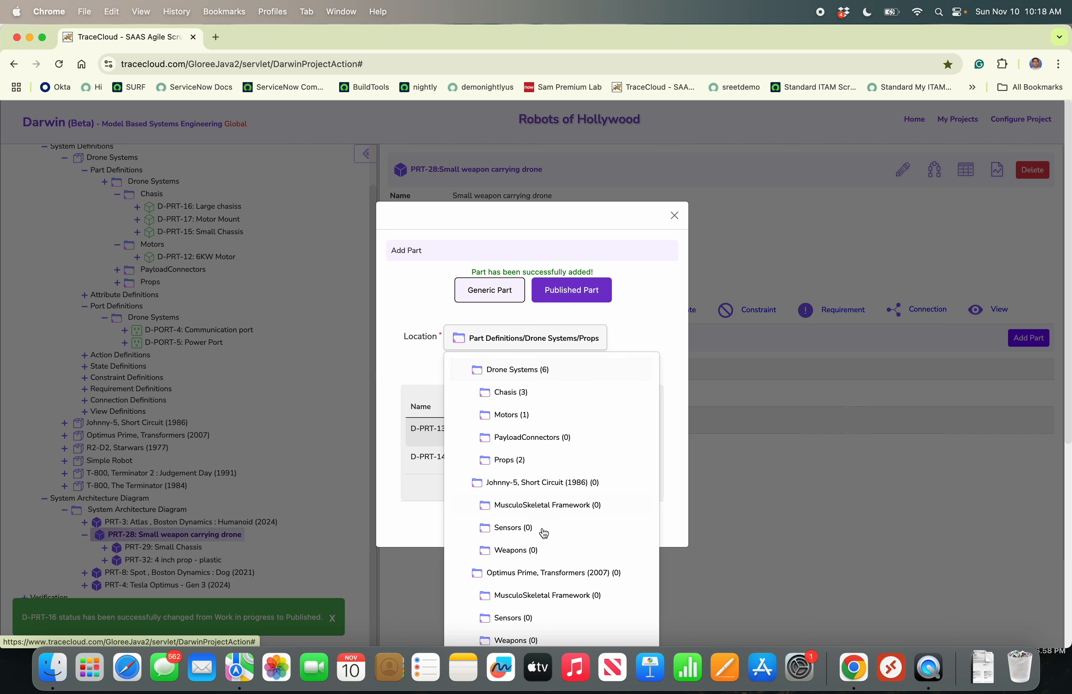
scroll(545, 533, down, 6)
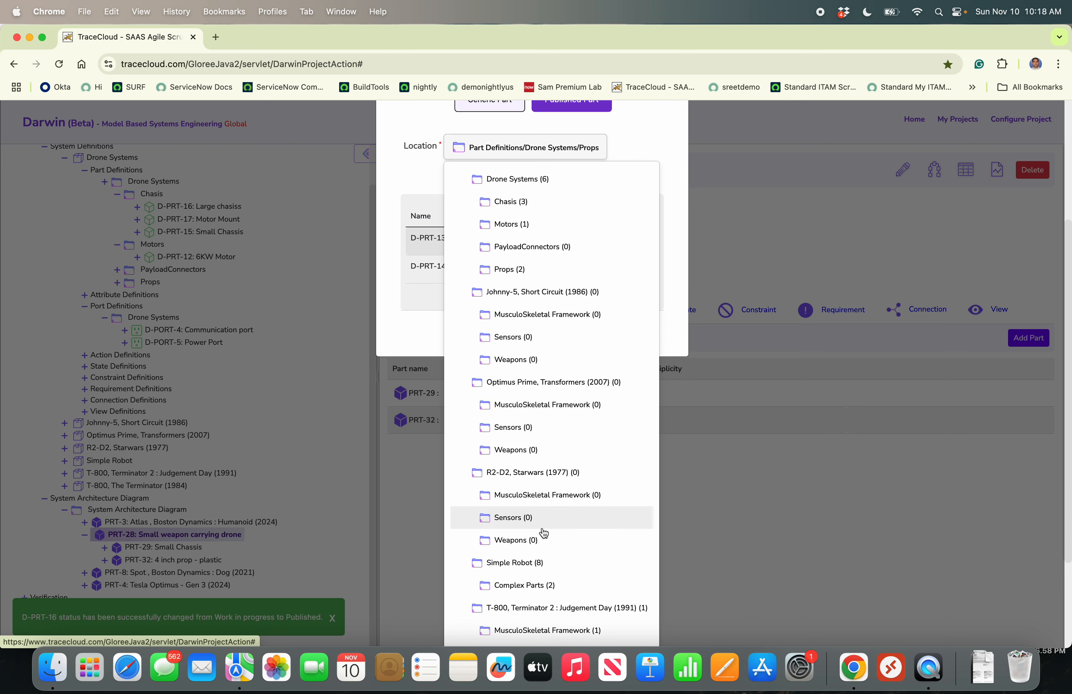
scroll(544, 534, down, 4)
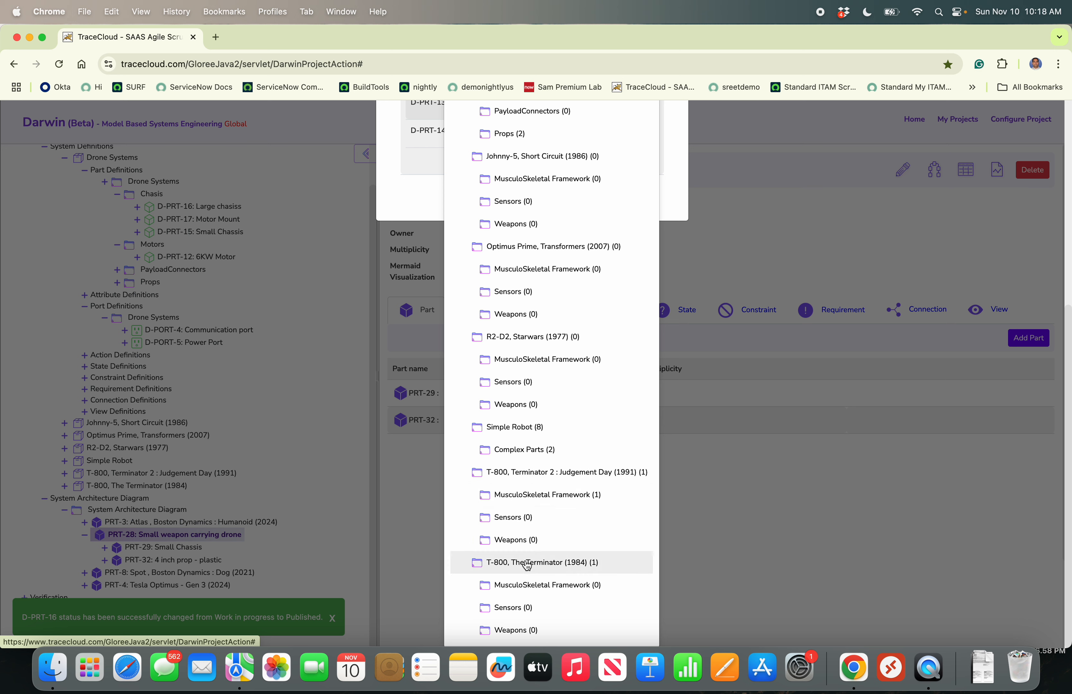
scroll(546, 472, up, 1)
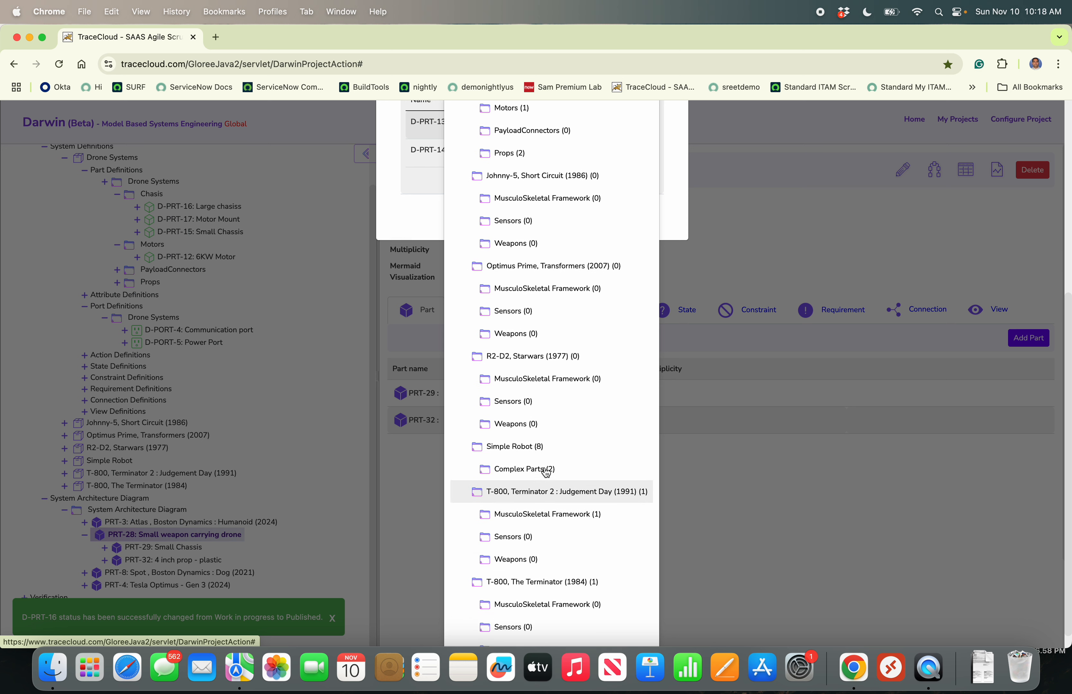
scroll(546, 472, up, 10)
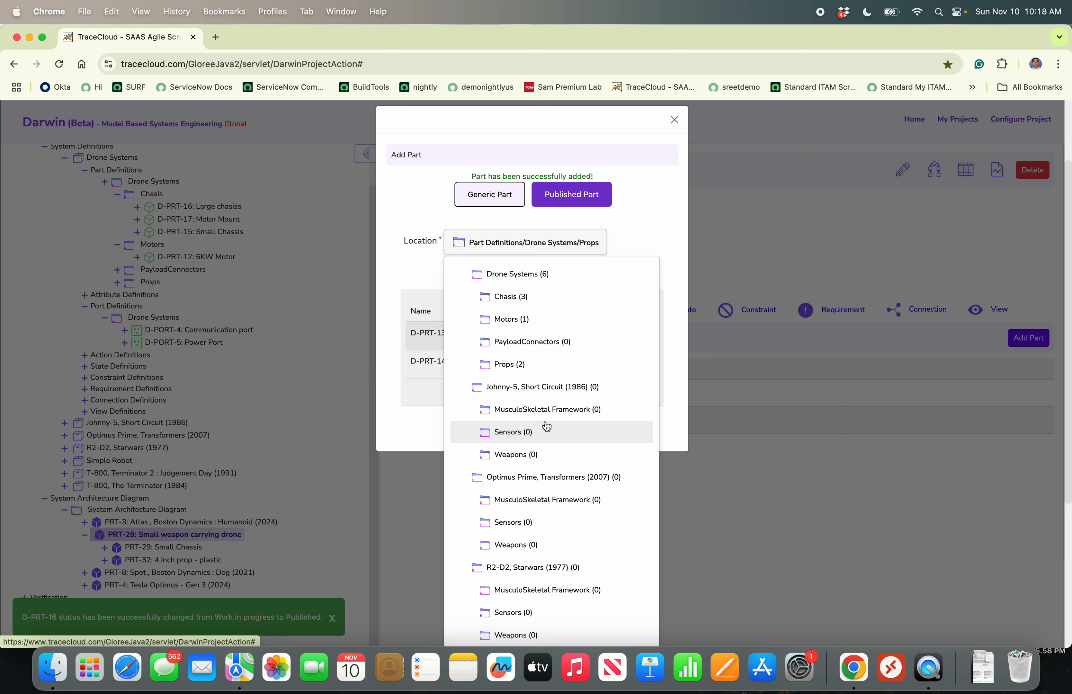
click(866, 484)
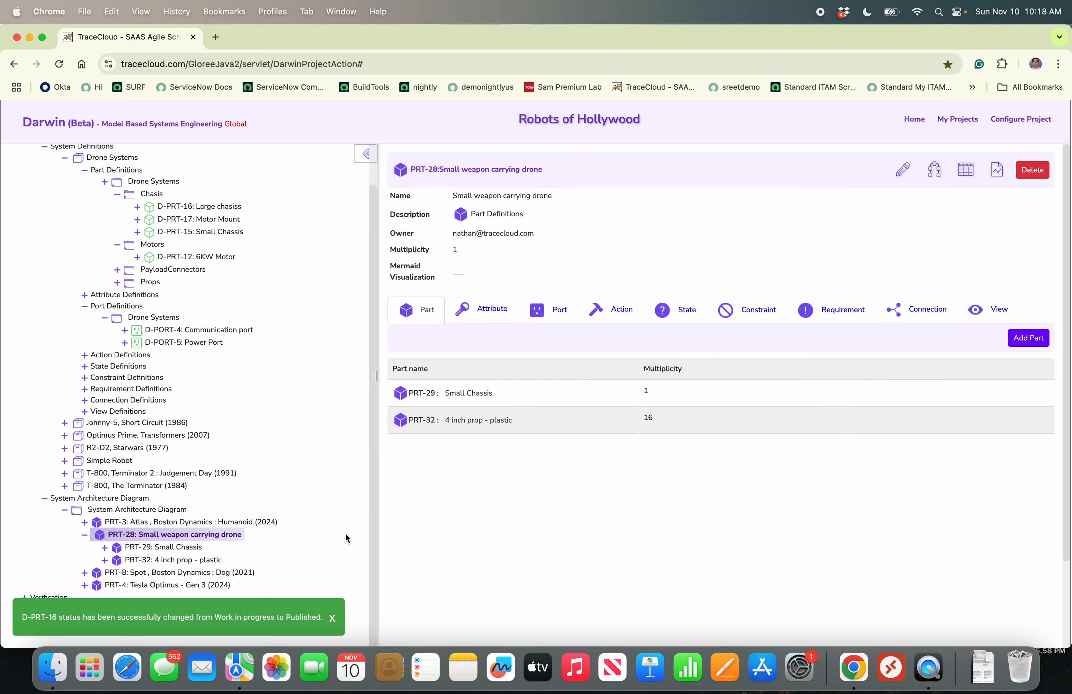
Examine the Atlas humanoid's part hierarchy down through its Chassis for basic robot to the Leg's sub-parts.
click(173, 523)
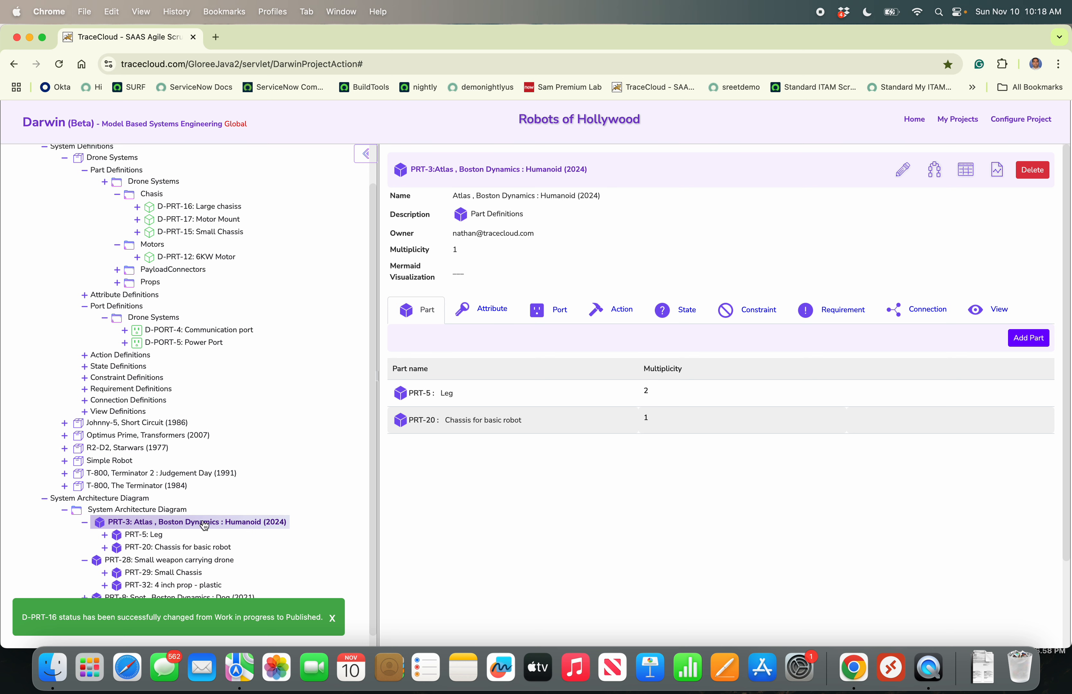
click(128, 547)
scroll(135, 548, down, 3)
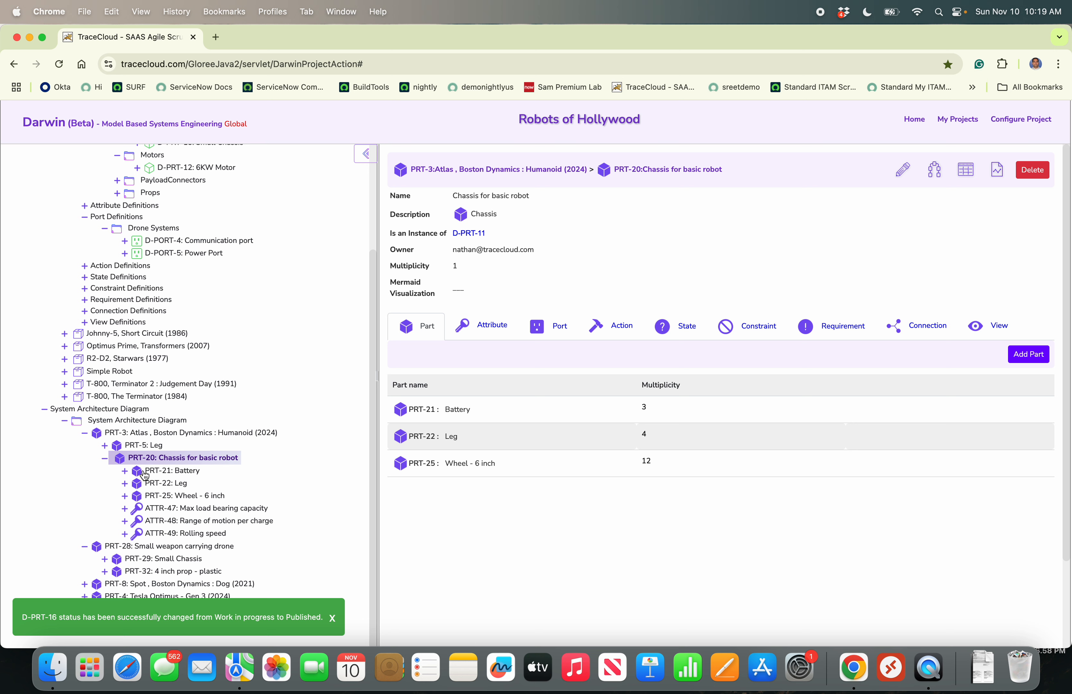
click(168, 484)
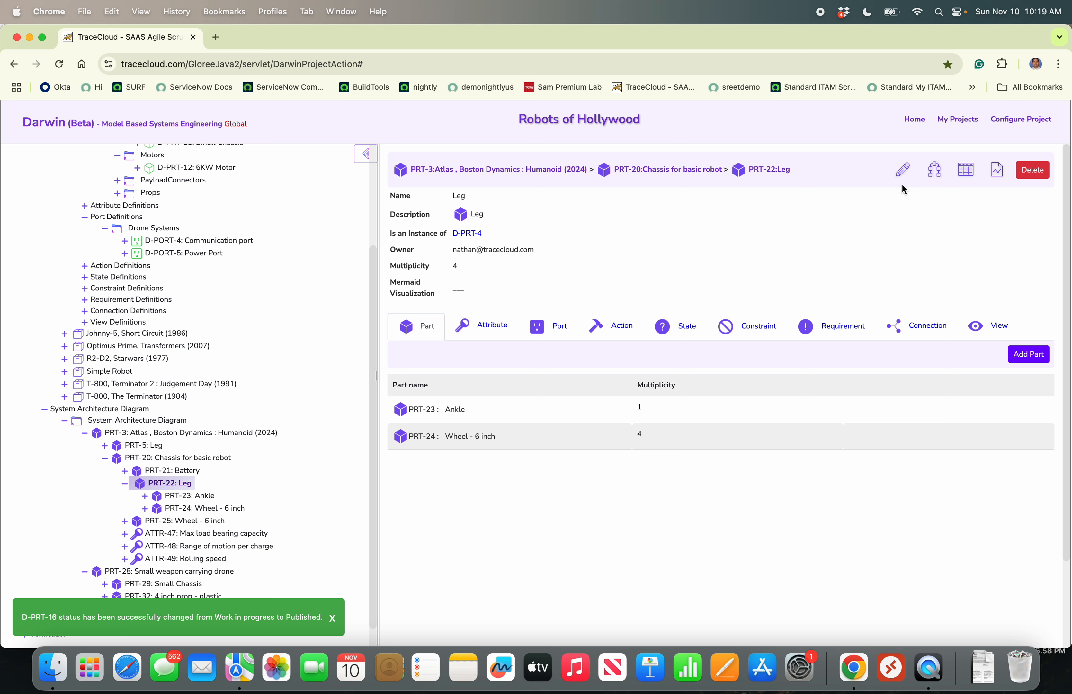
Review the Leg part's core details, attachments and comments, and view its part diagram.
click(907, 174)
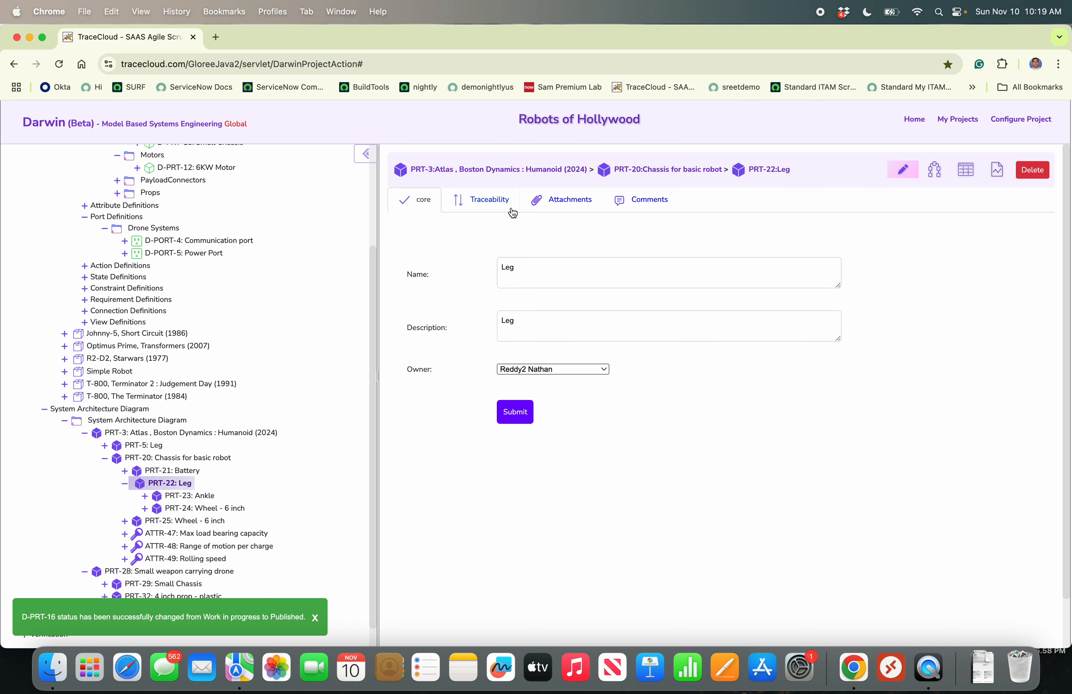
click(562, 201)
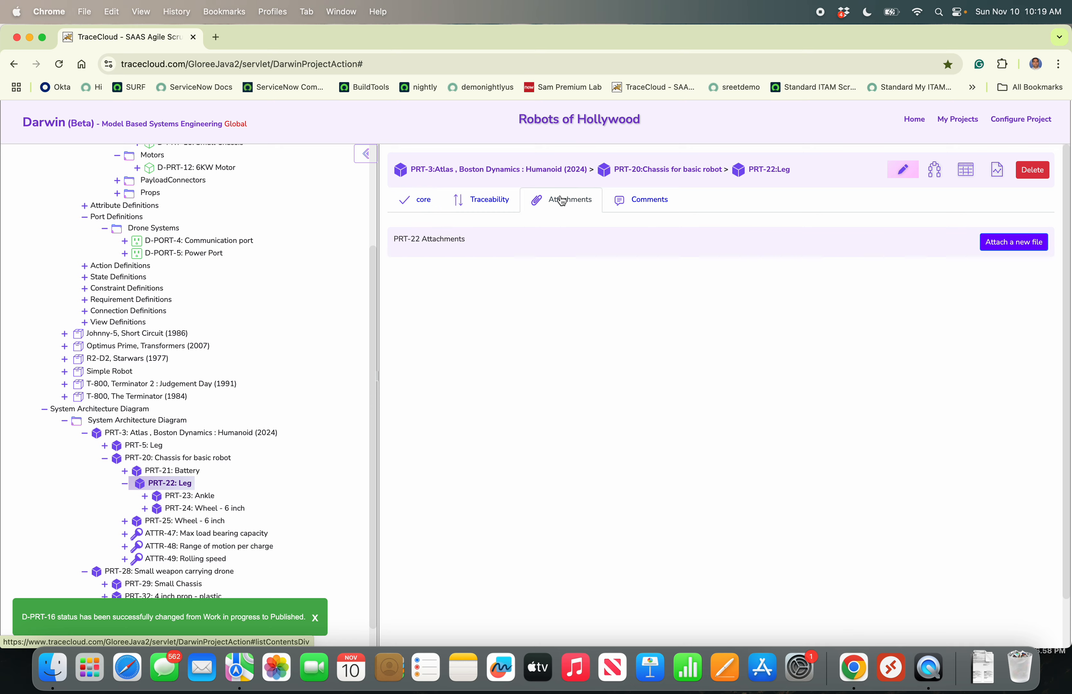
click(650, 204)
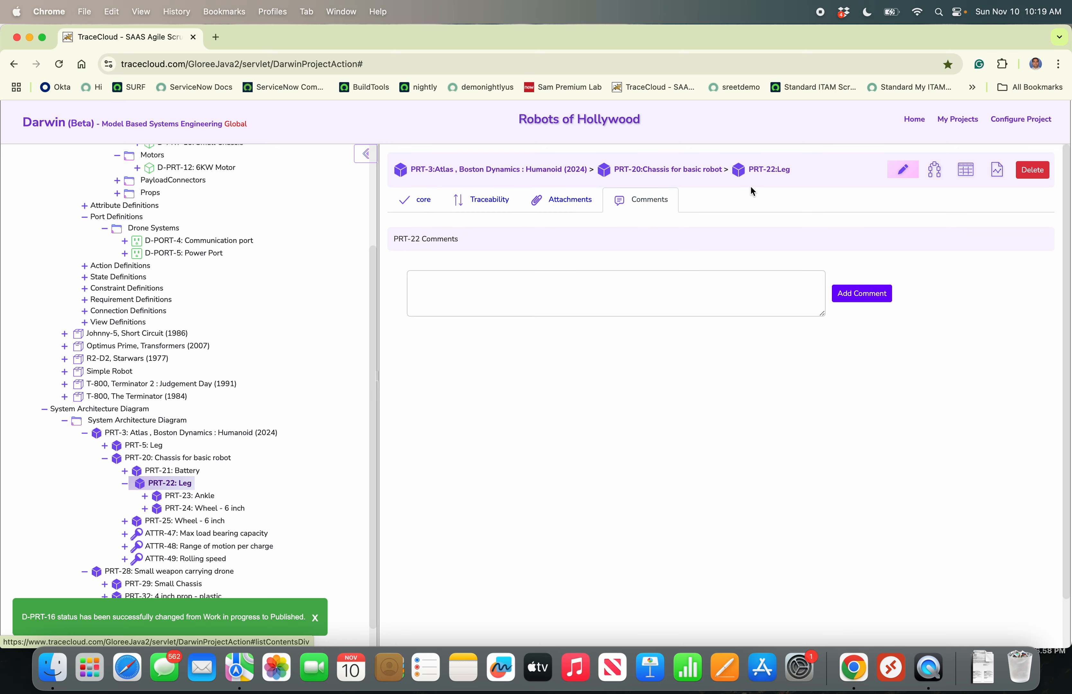
click(936, 169)
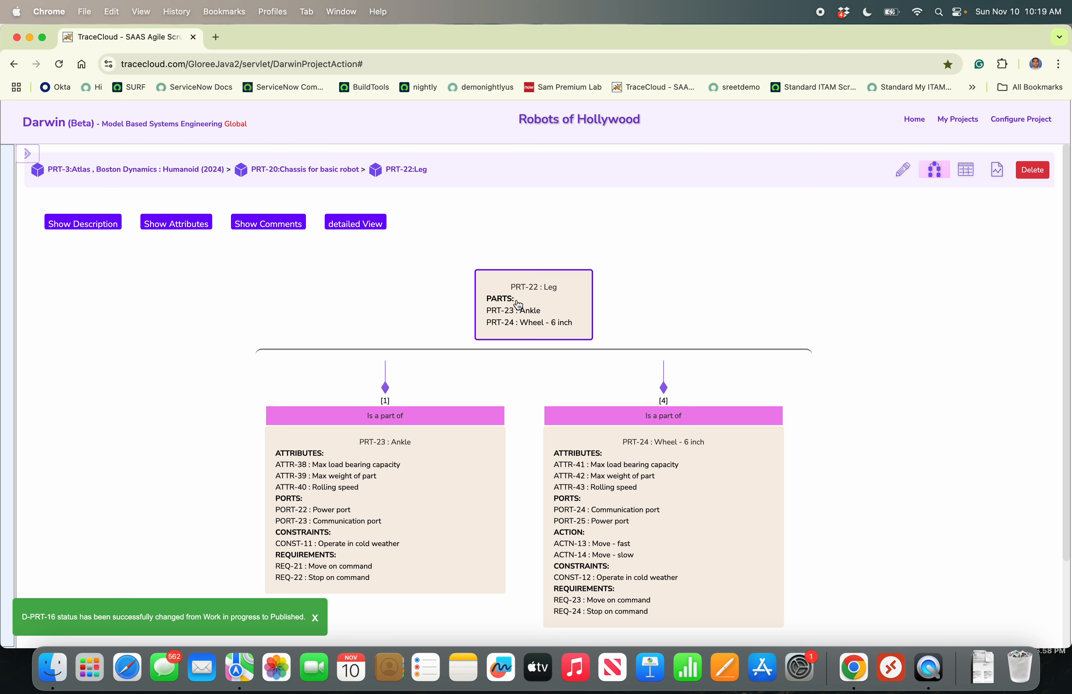
Examine the Atlas humanoid's part diagram, expanding the Chassis for basic robot and its Leg down to their sub-parts.
click(169, 174)
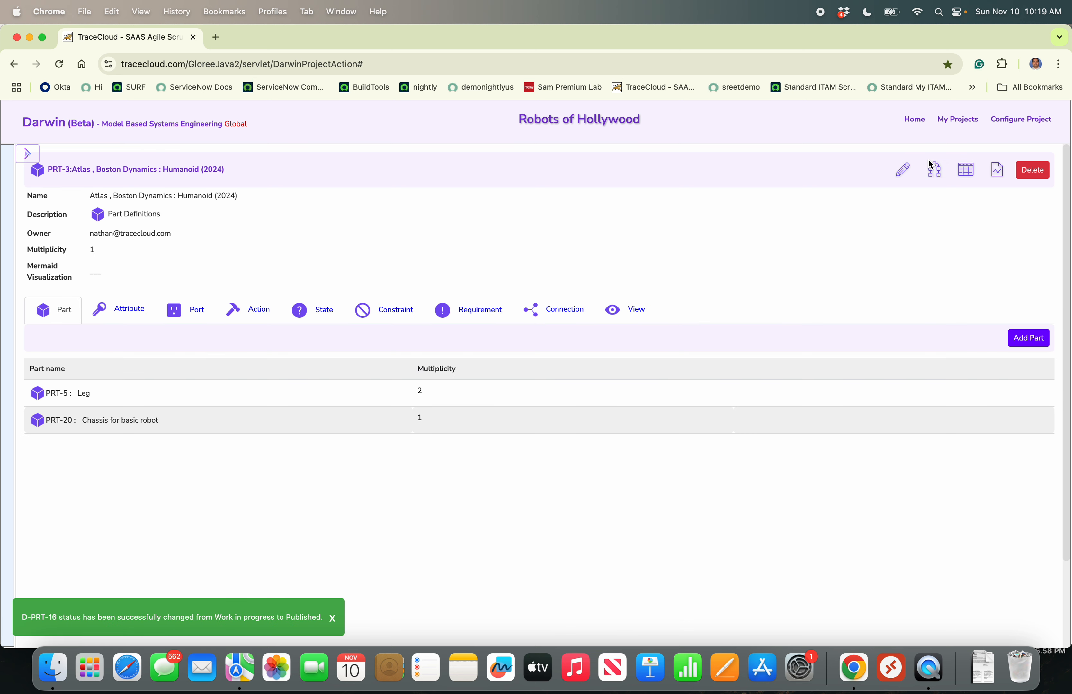
click(936, 170)
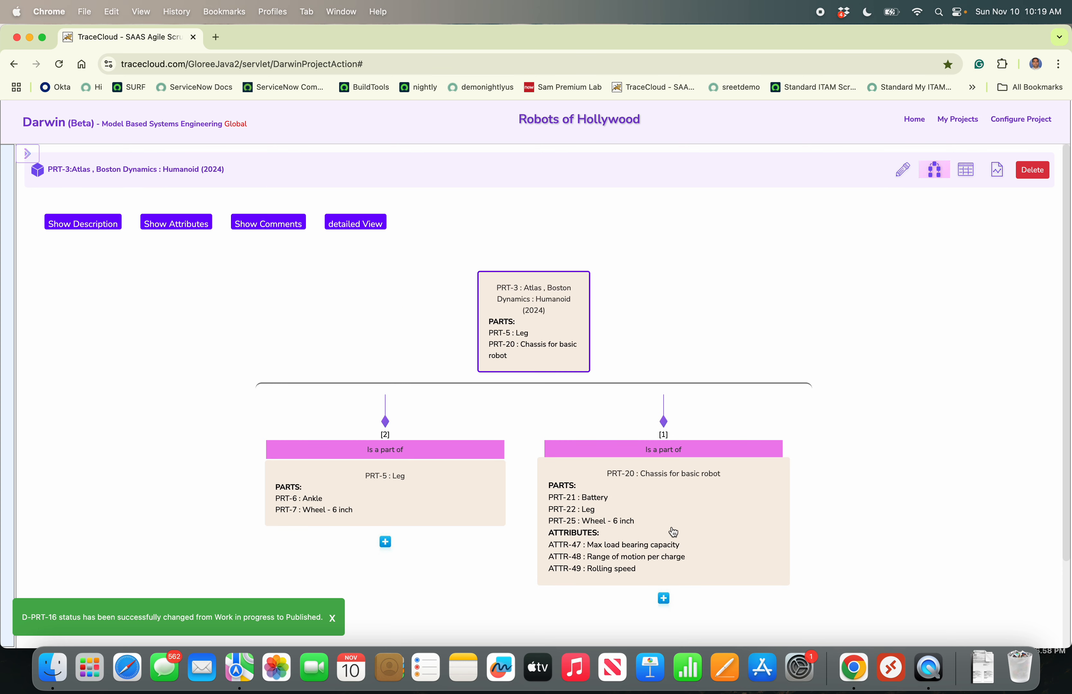
scroll(672, 537, down, 3)
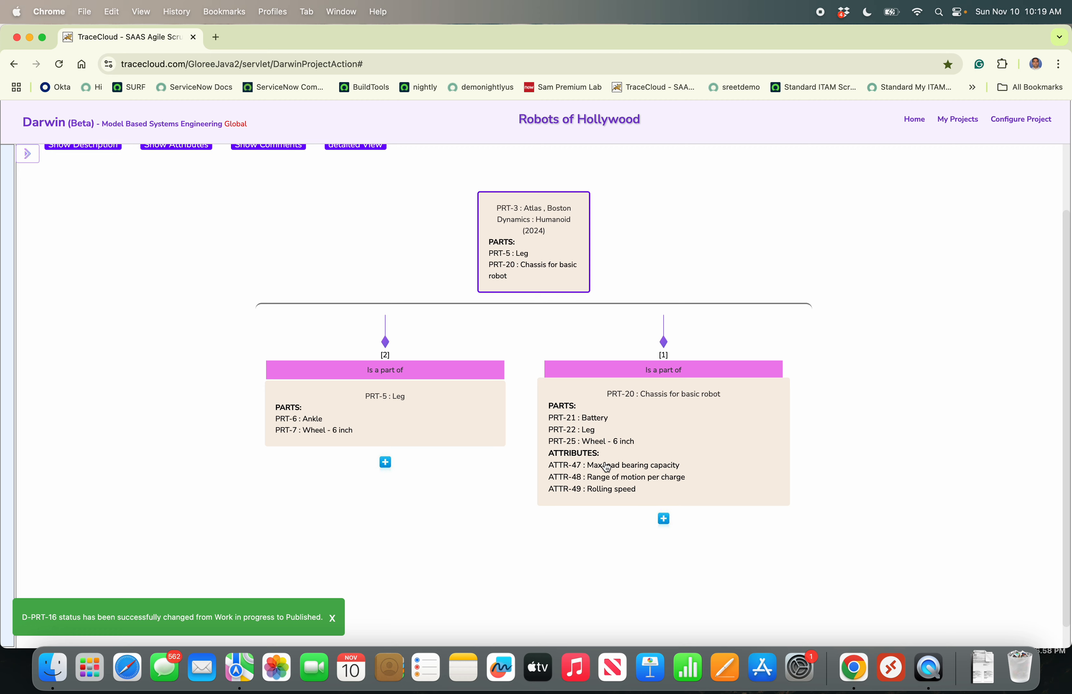
click(664, 519)
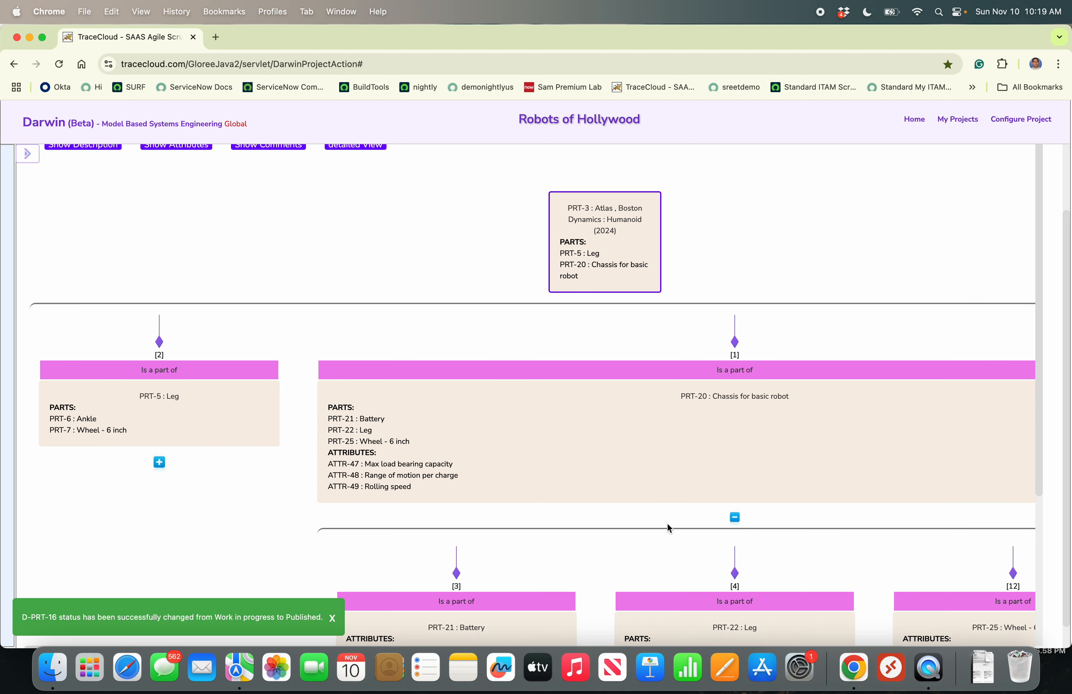
scroll(667, 523, down, 5)
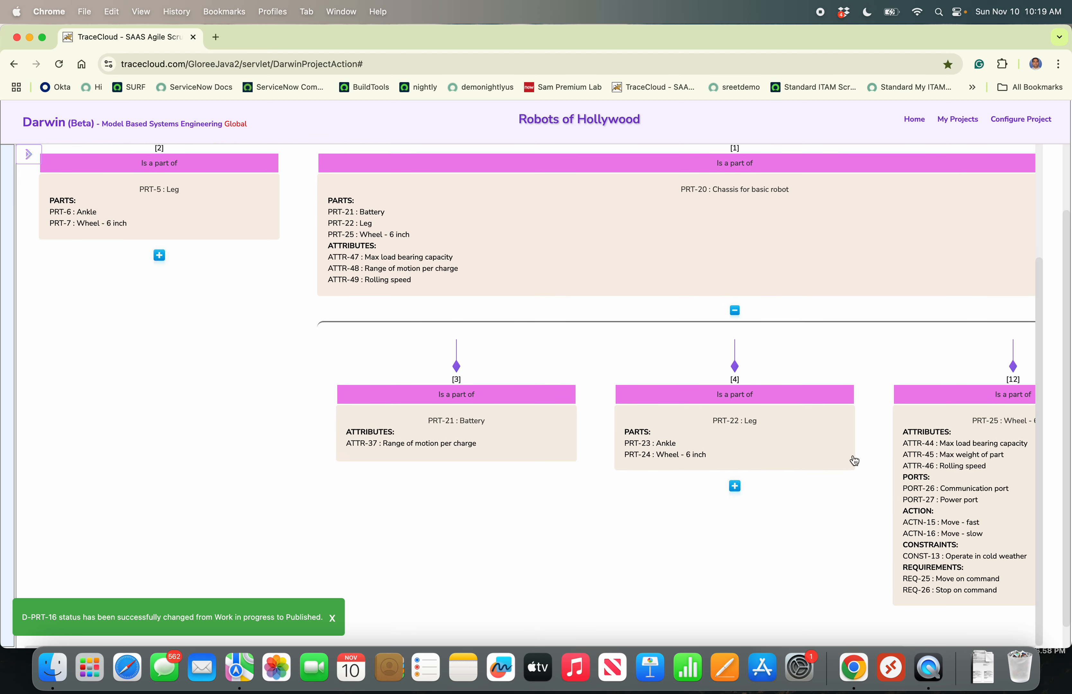
click(734, 486)
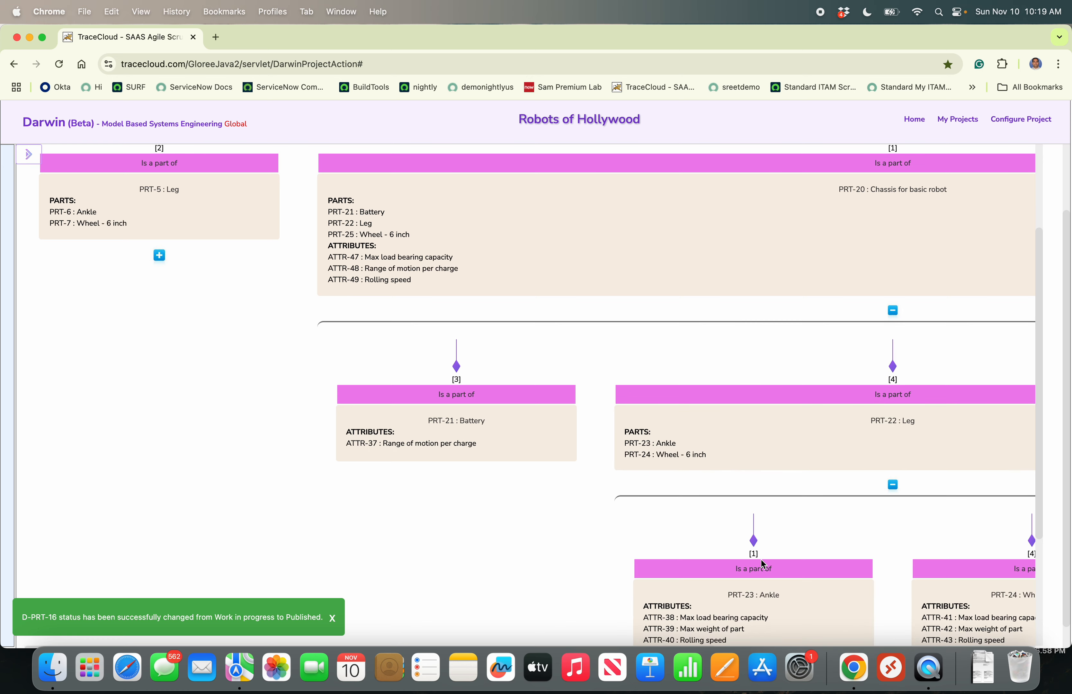
scroll(797, 412, up, 5)
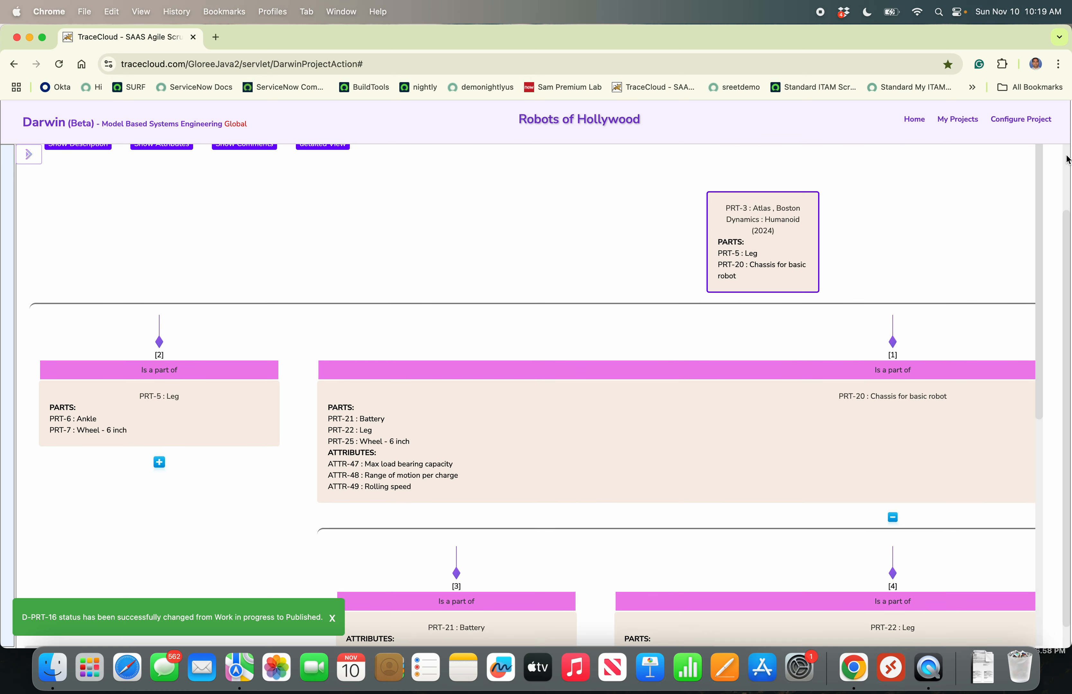
scroll(1064, 159, up, 2)
View the Atlas humanoid in table form, and open the same table view for its Chassis for basic robot.
click(963, 170)
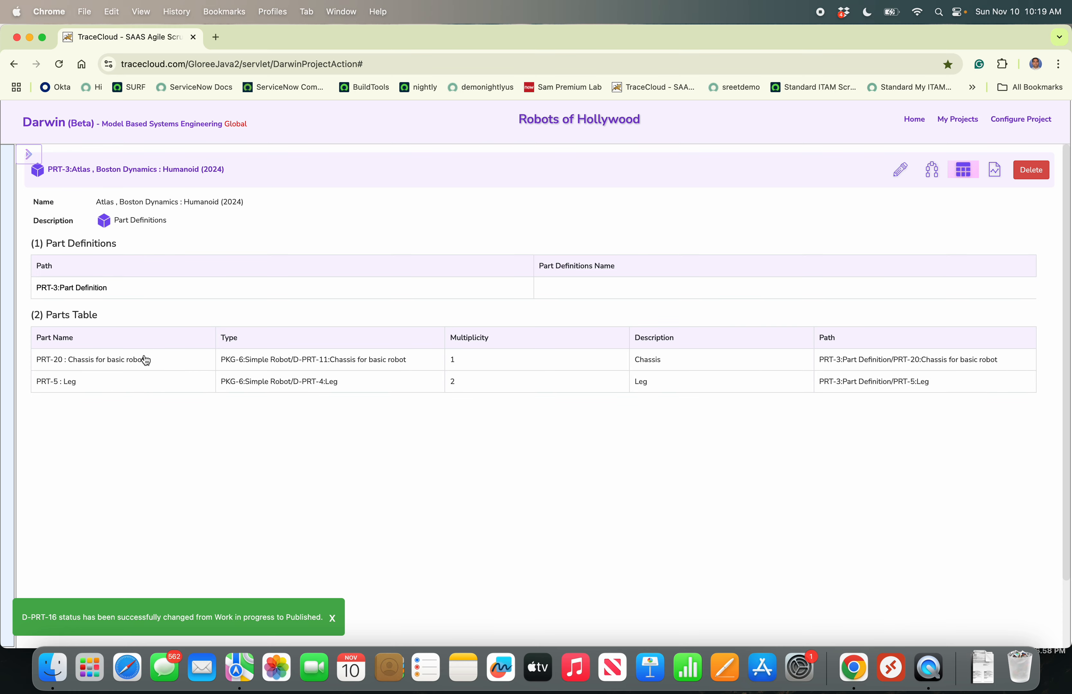
click(77, 360)
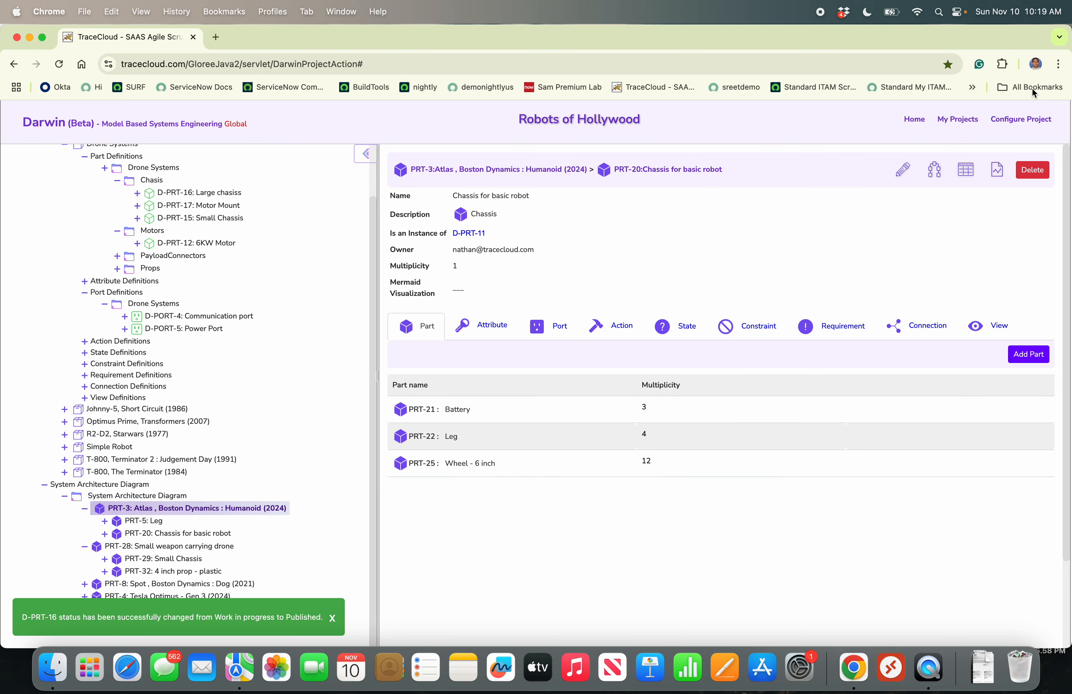
click(965, 169)
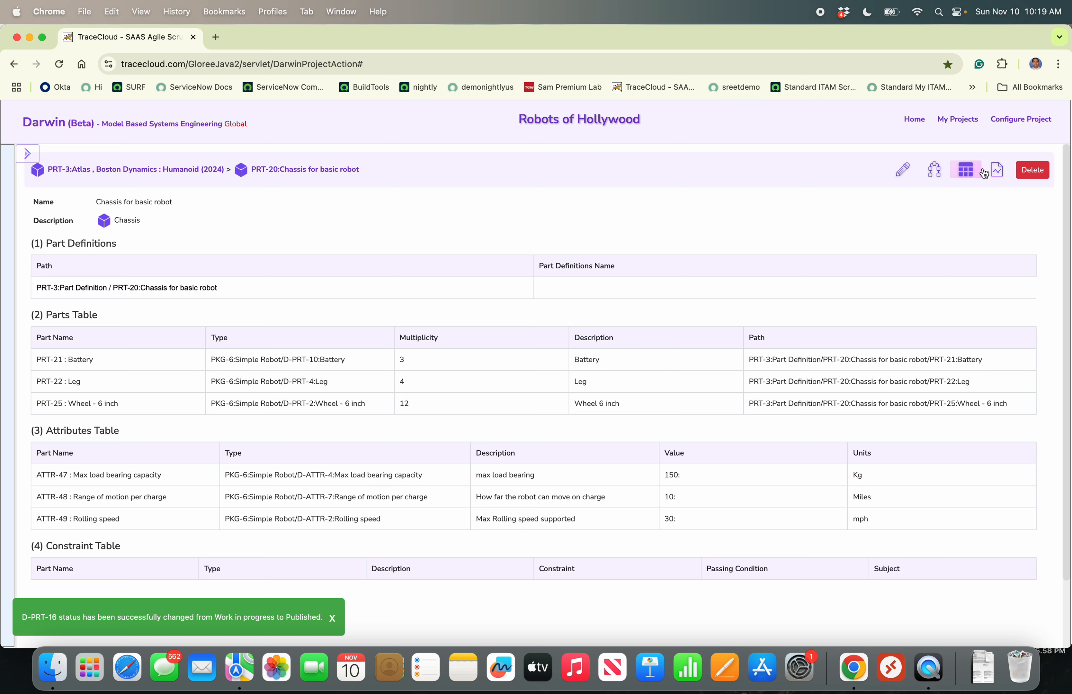
Run the traceability report for the Chassis for basic robot at depth 2 with all available attributes shown.
click(995, 170)
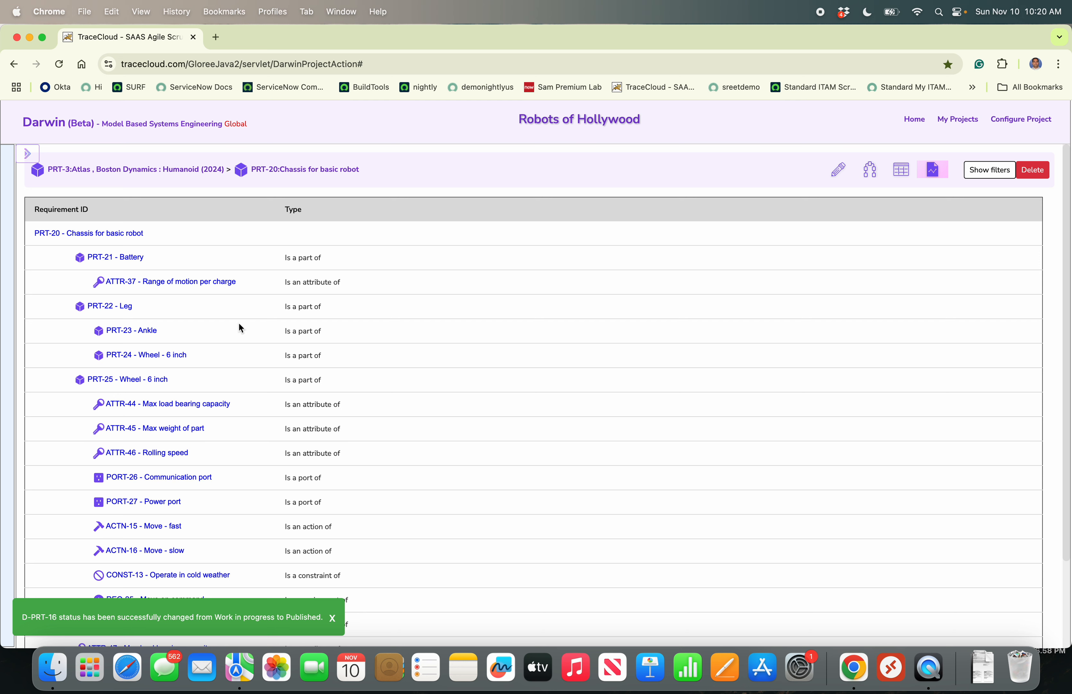
click(973, 166)
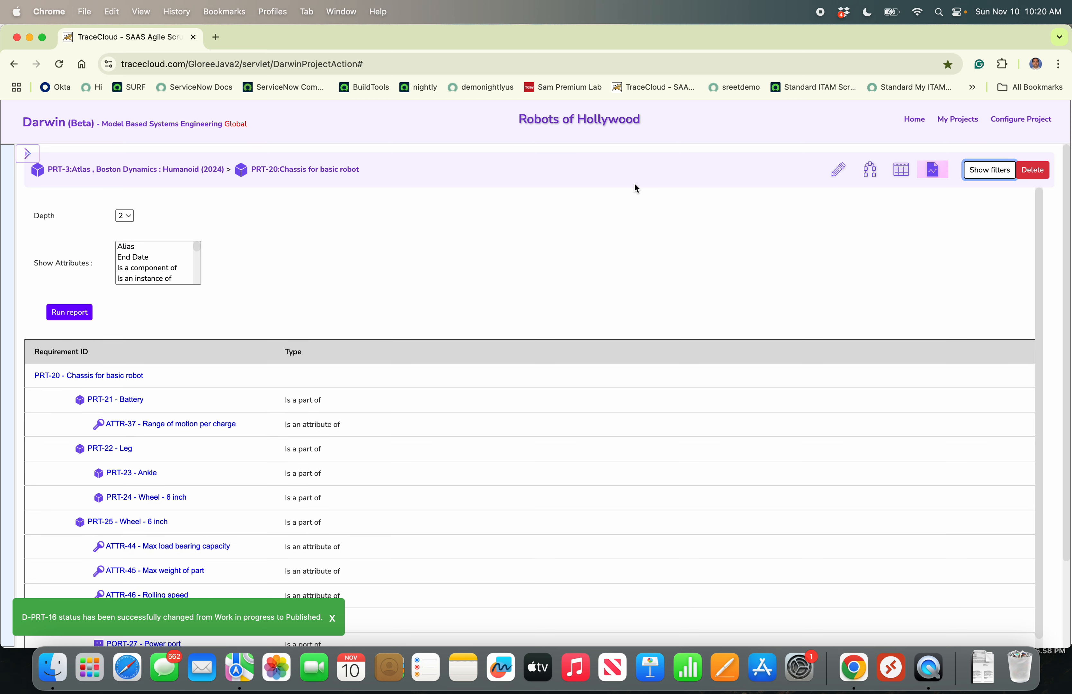
click(174, 256)
key(super+a)
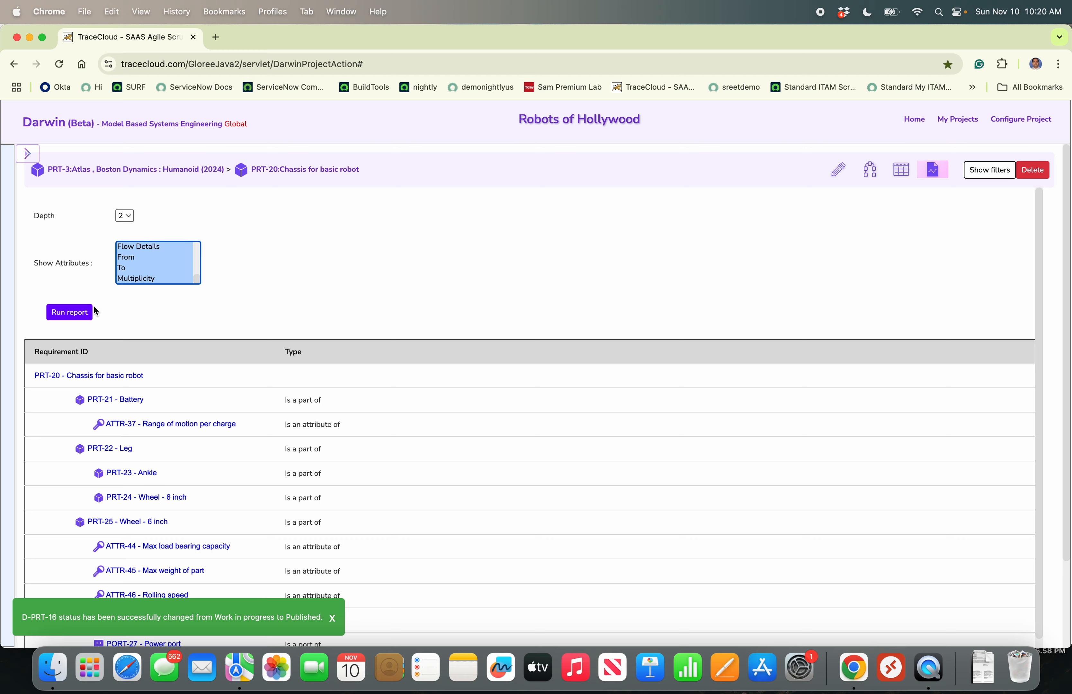
click(72, 315)
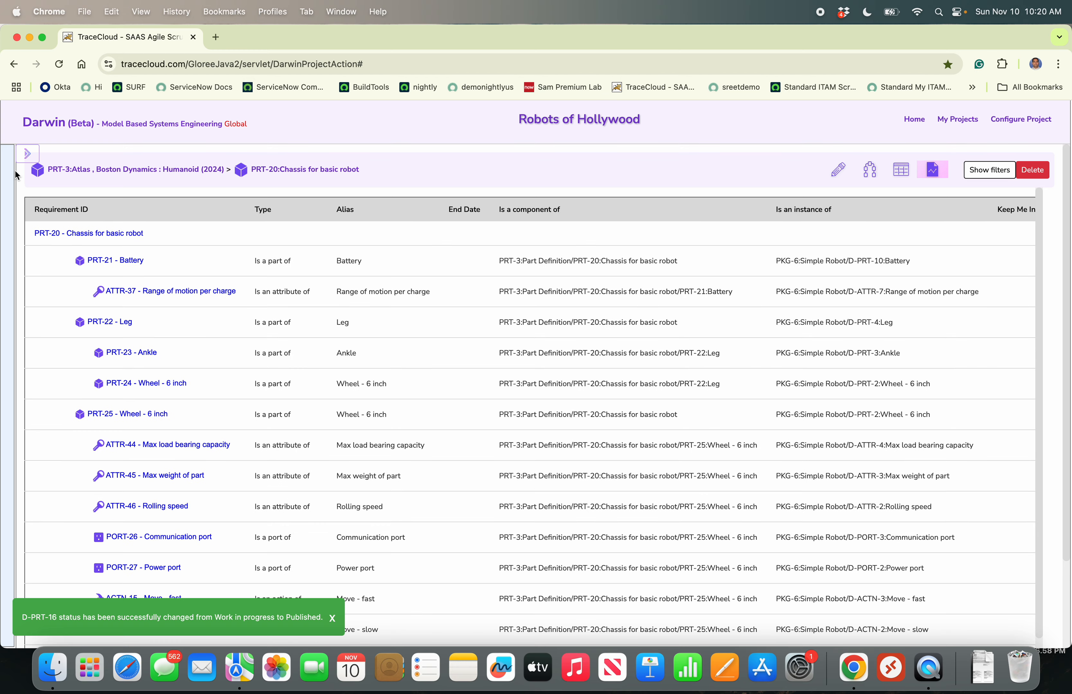
Restore the project tree, collapse Structure, and expand the Requirements and Behavior branches.
click(26, 154)
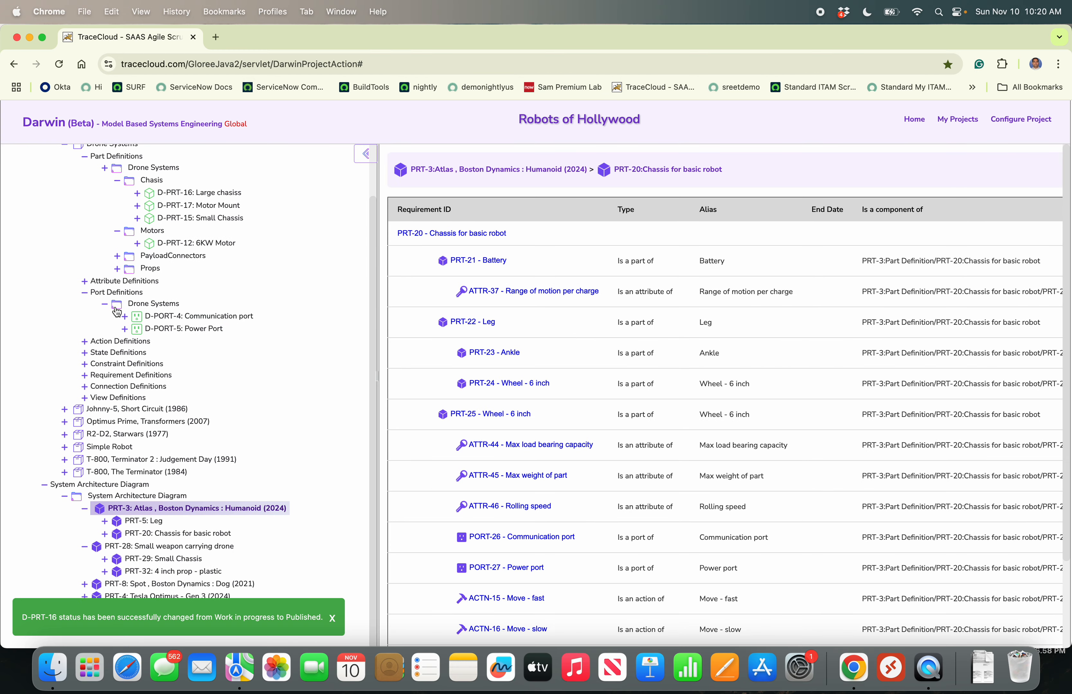
scroll(116, 311, up, 2)
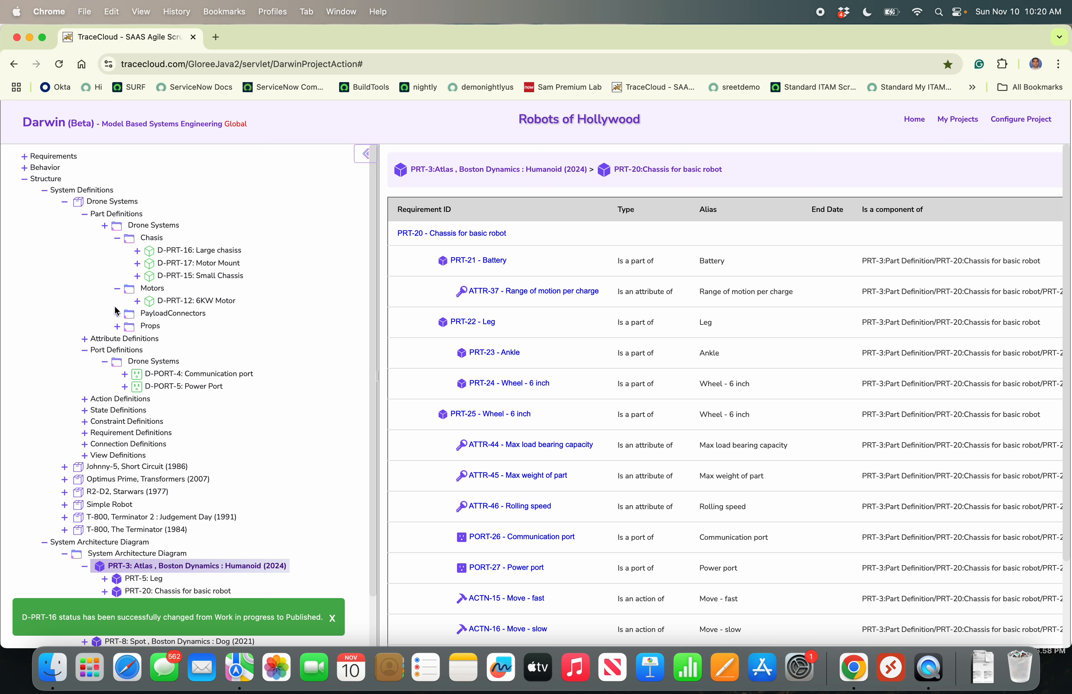
click(25, 179)
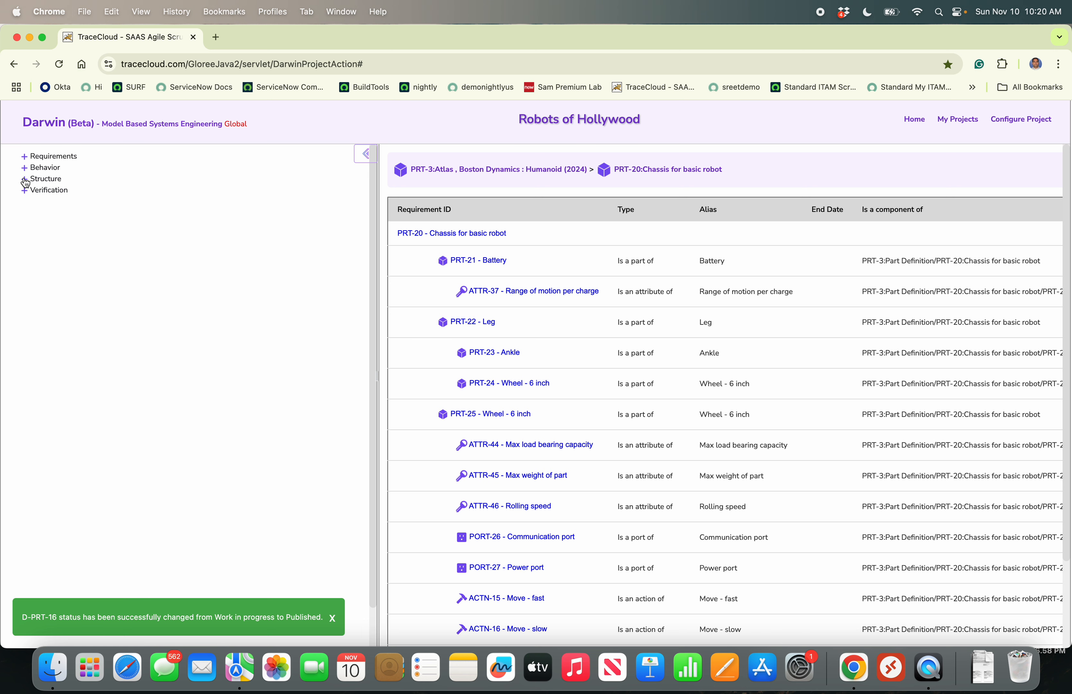
click(24, 157)
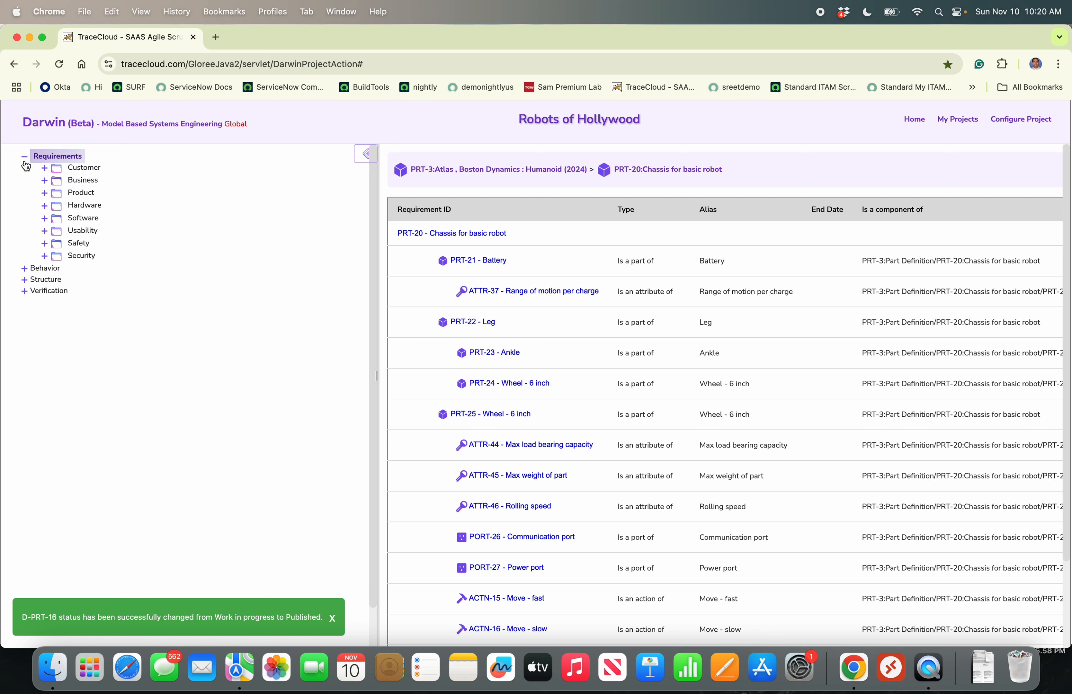
click(26, 269)
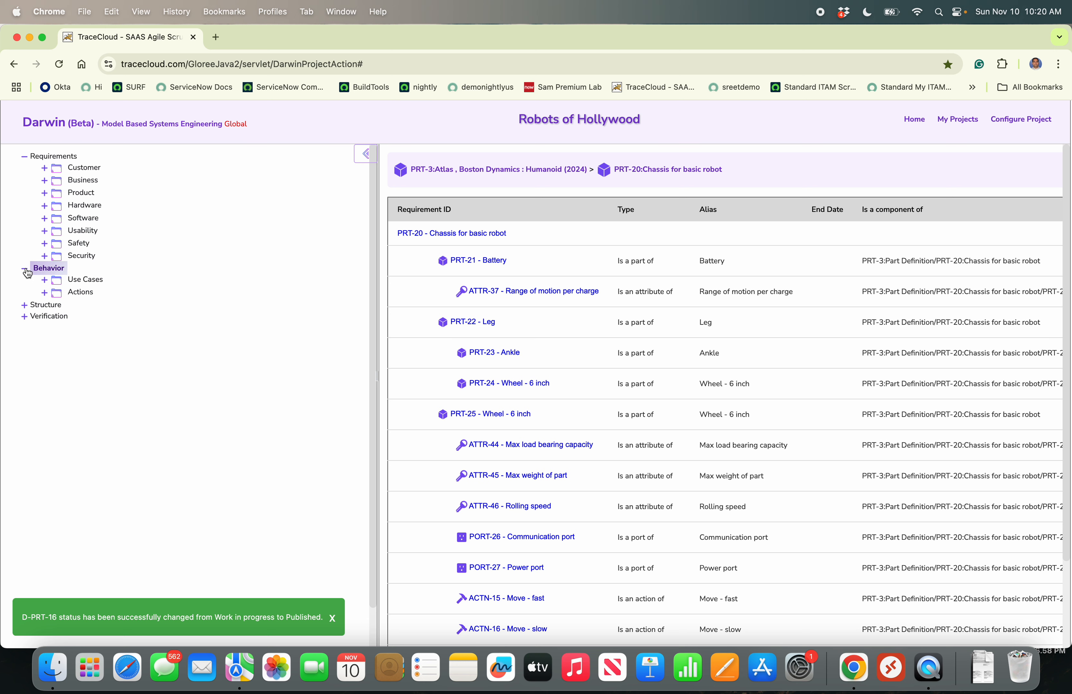
Open the Defense - US Army entry in the Customer requirements' Defense folder and examine its traceability.
click(45, 170)
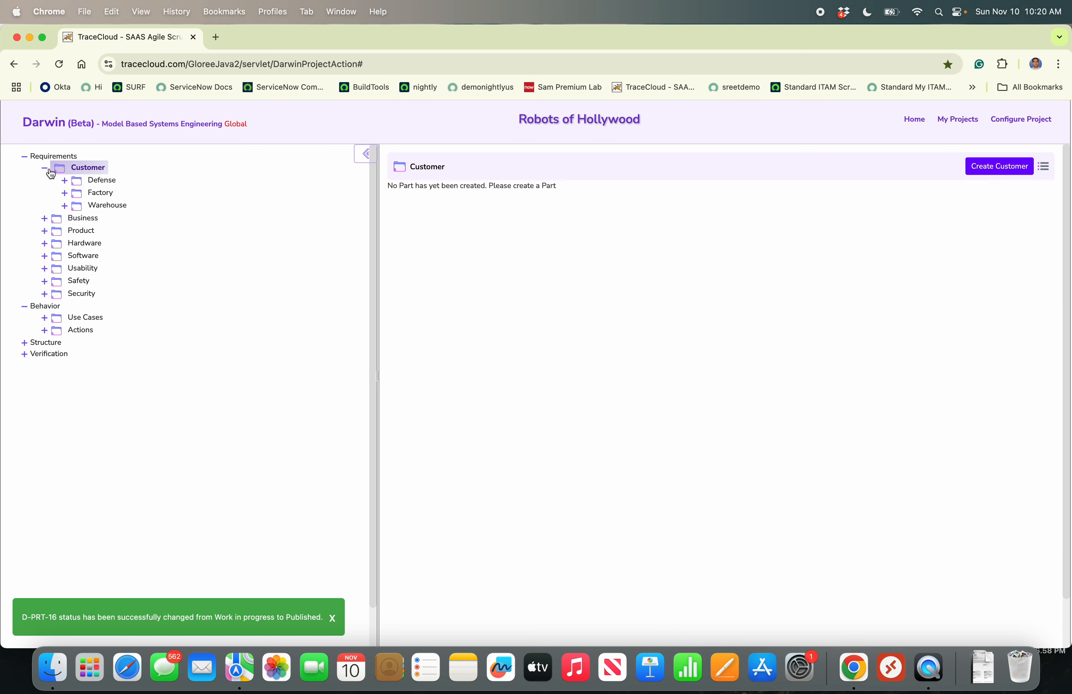
click(102, 182)
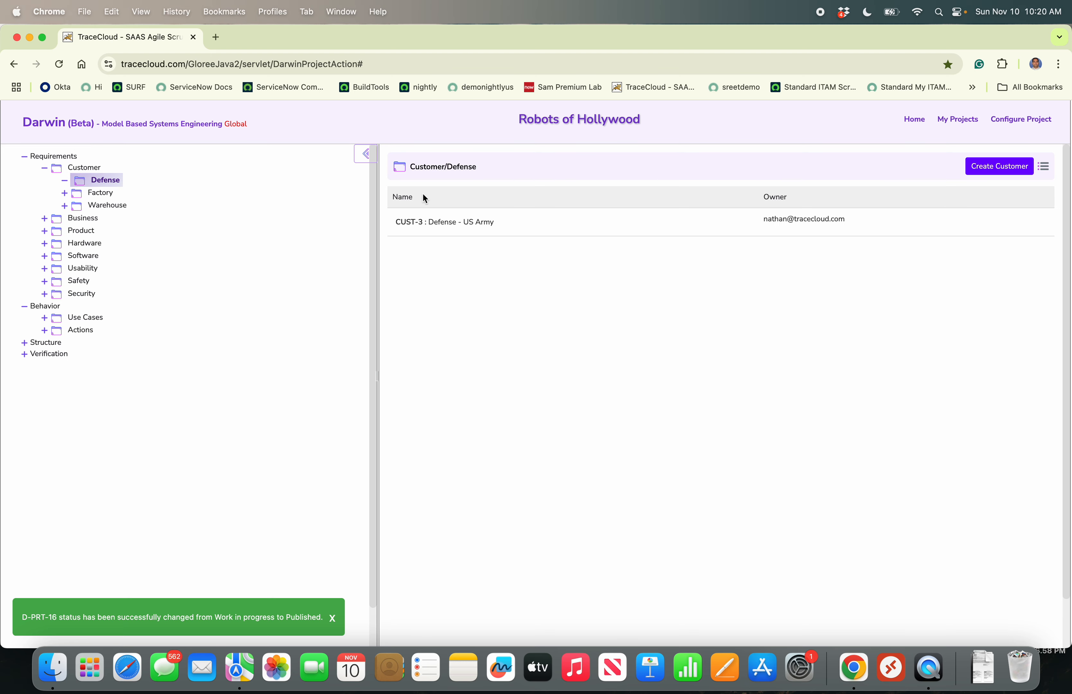
click(427, 228)
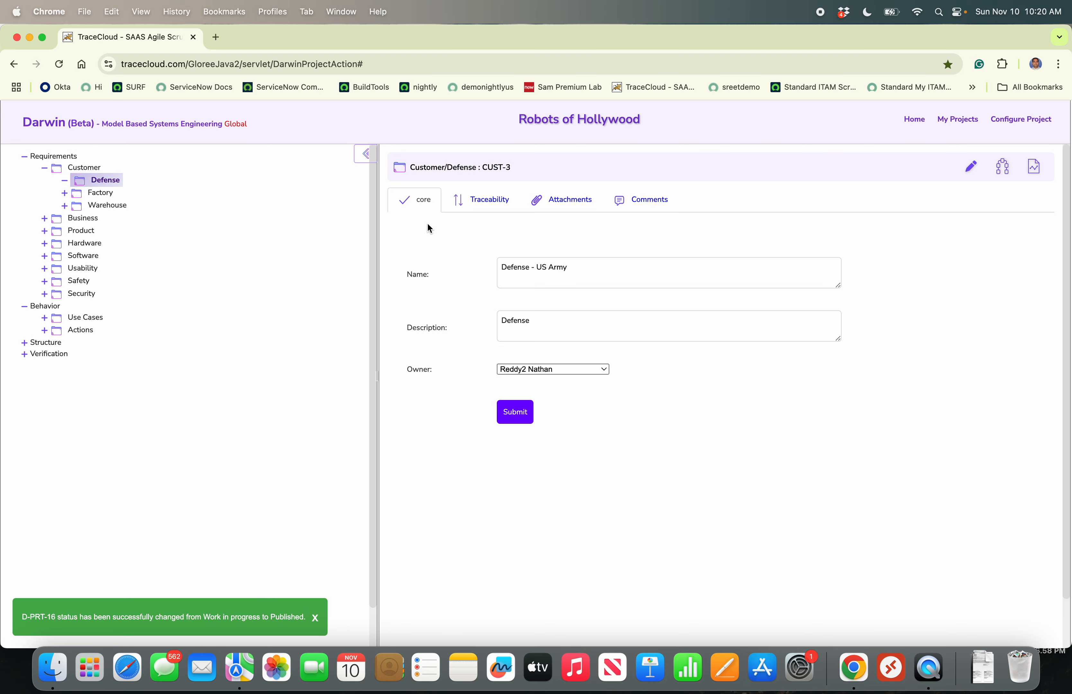
click(480, 201)
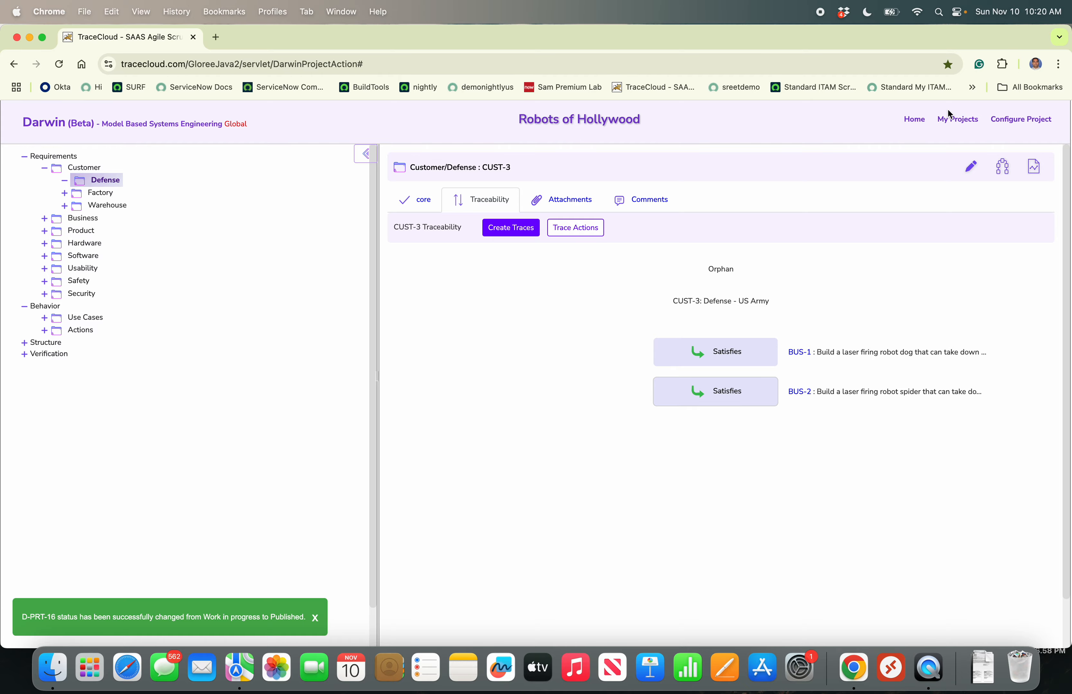
Find Robots of Hollywood in the TraceCloud projects list in a new browser tab and open it in Tracecloud view.
key(super+t)
text(www)
key(Return)
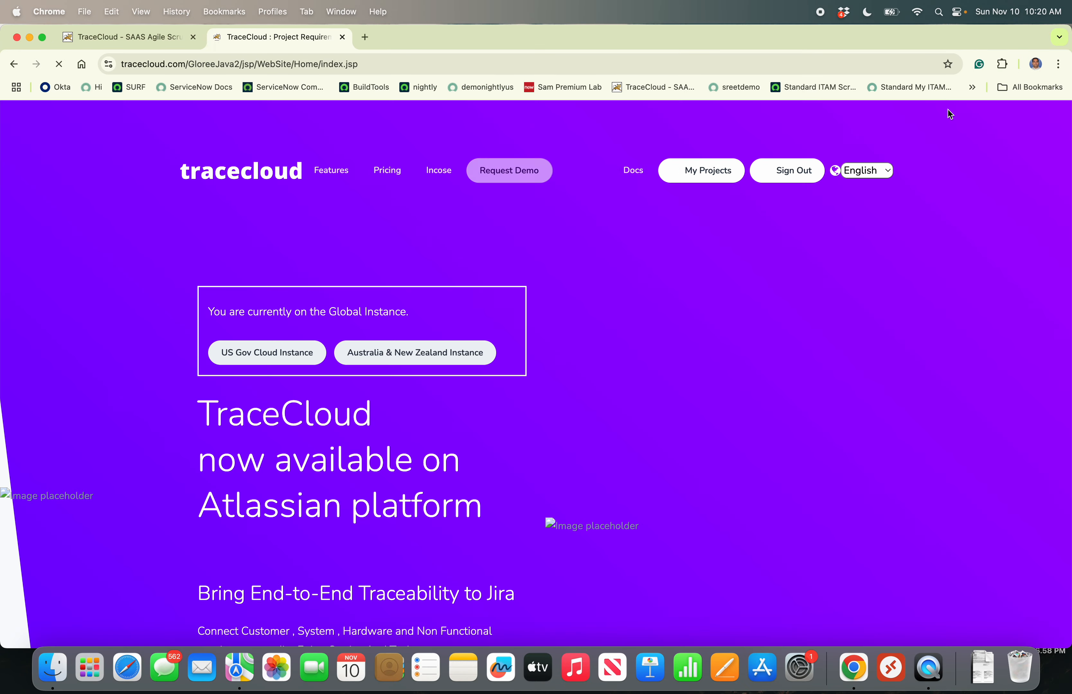
click(706, 173)
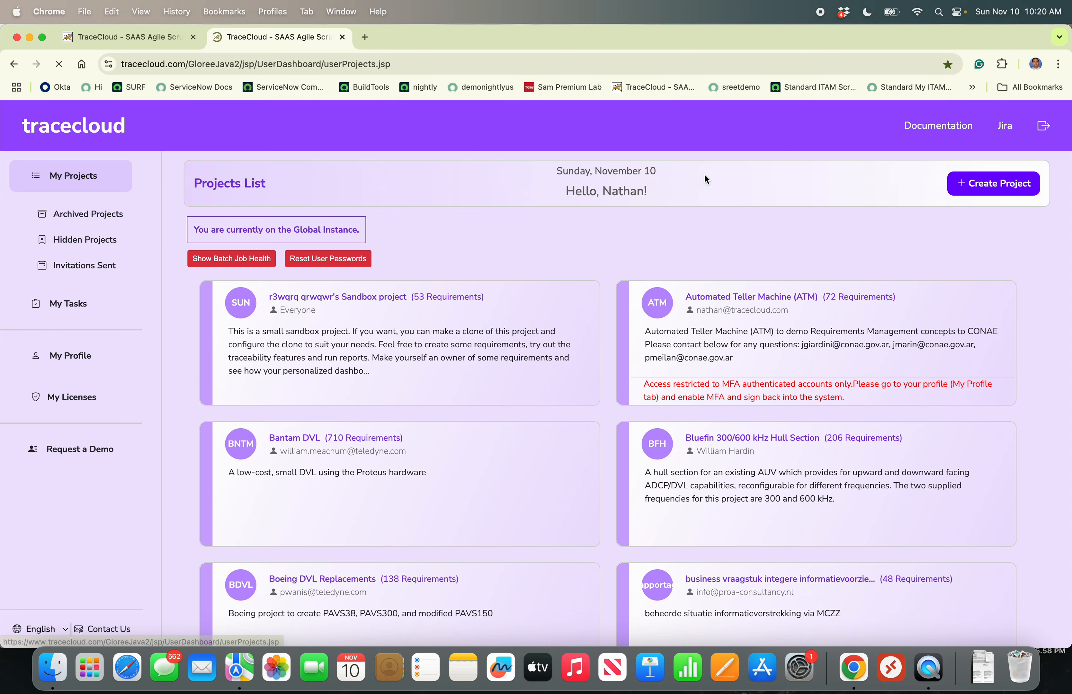
key(super+f)
text(robots)
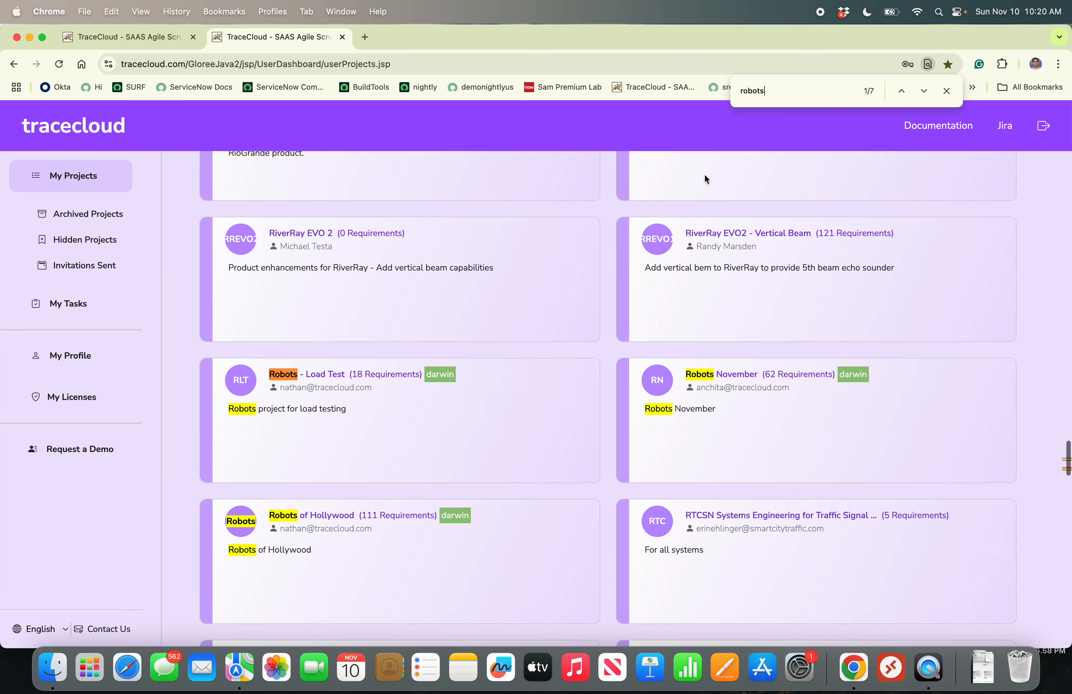
mouse_move(547, 530)
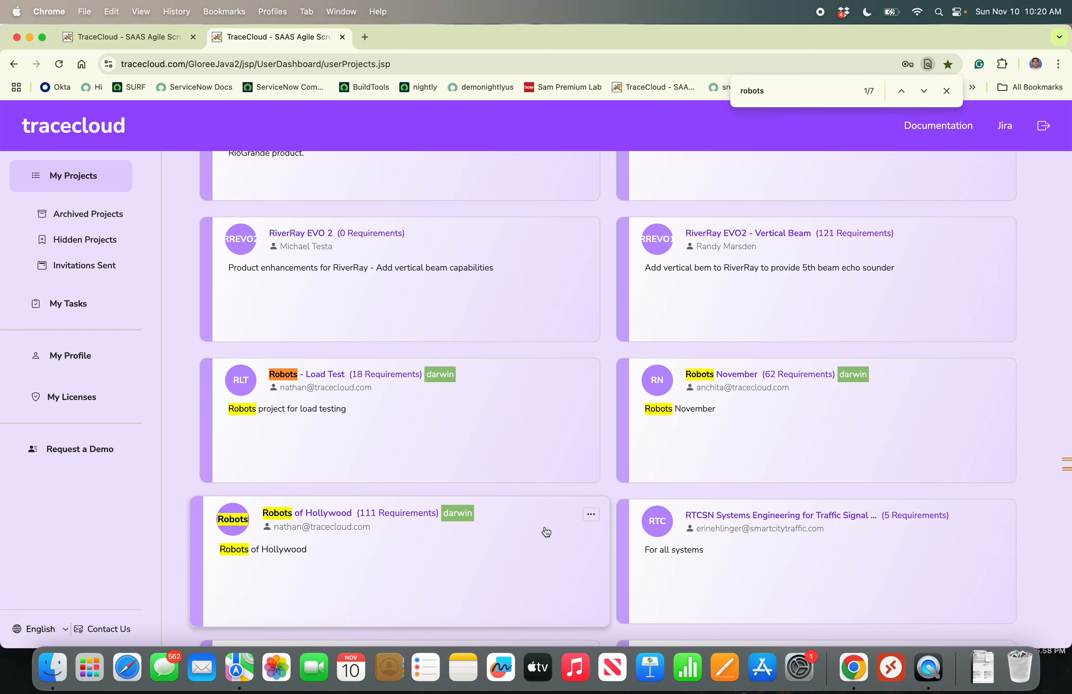
click(594, 519)
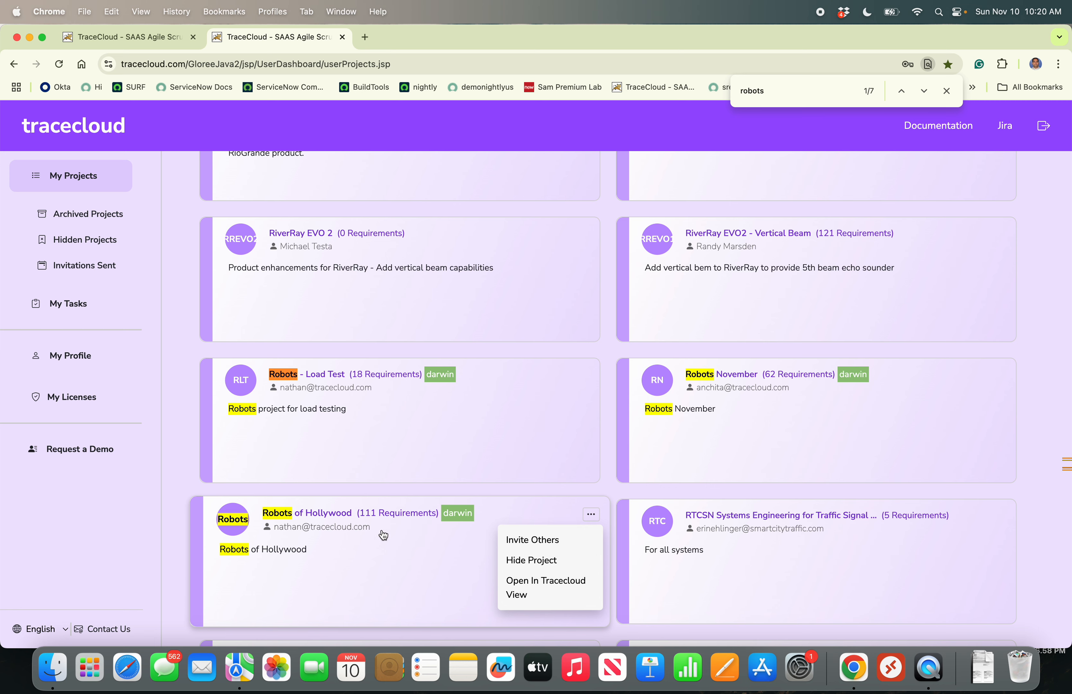
click(565, 581)
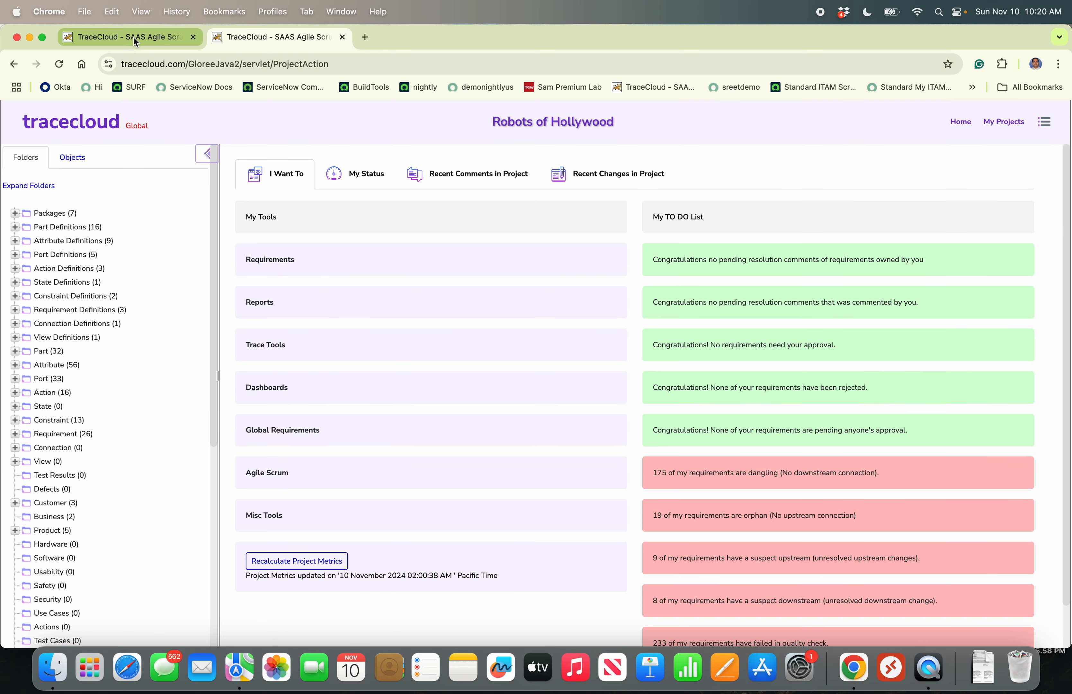
Expand the Structure branch in the Darwin view and compare its tree with the Tracecloud view's folder list.
click(134, 39)
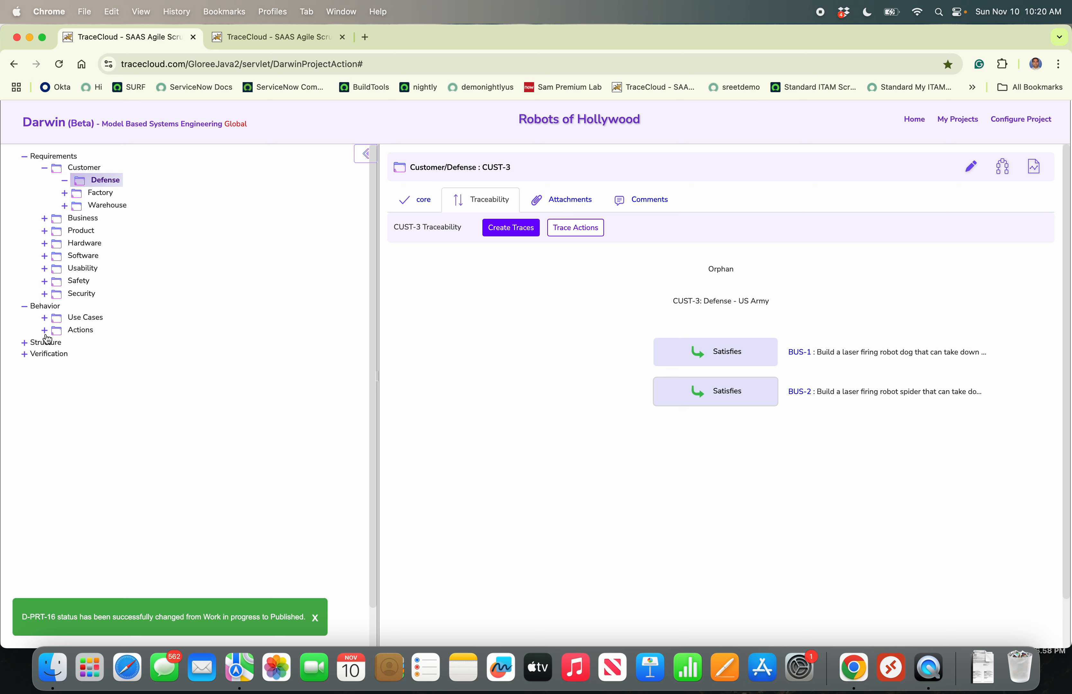
click(23, 346)
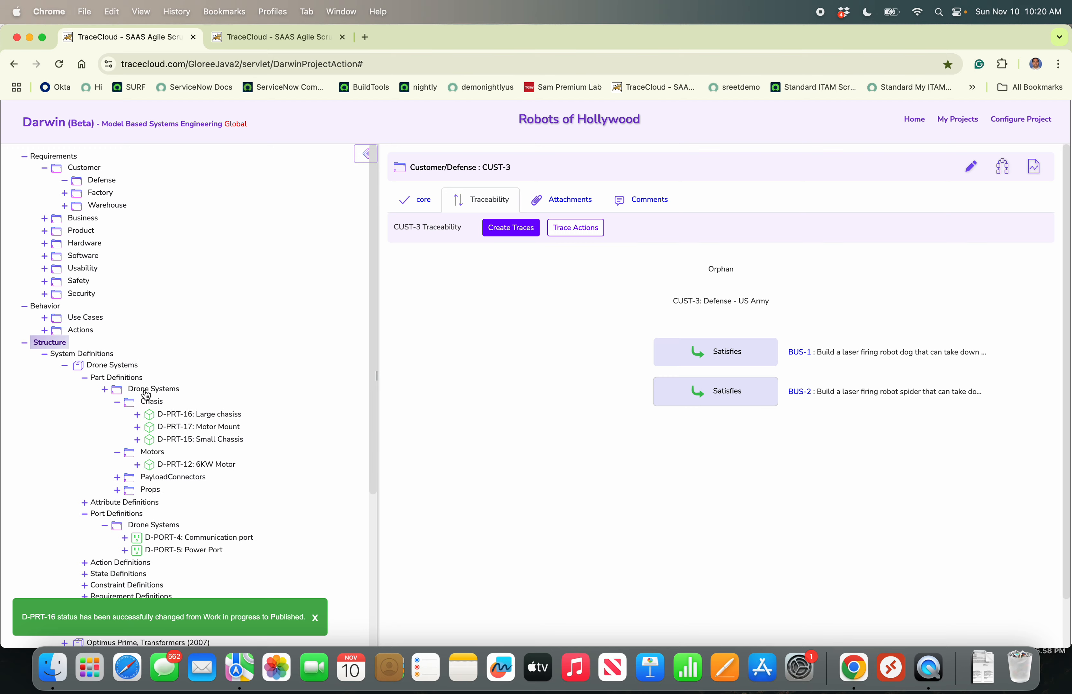
click(292, 39)
scroll(125, 400, down, 5)
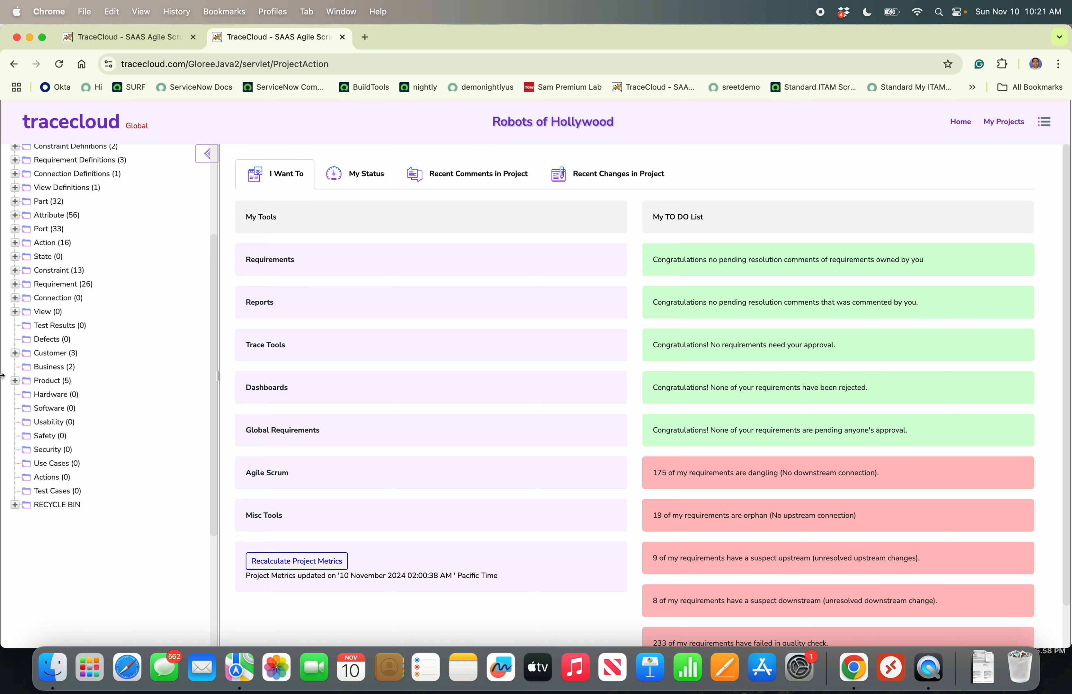
click(169, 40)
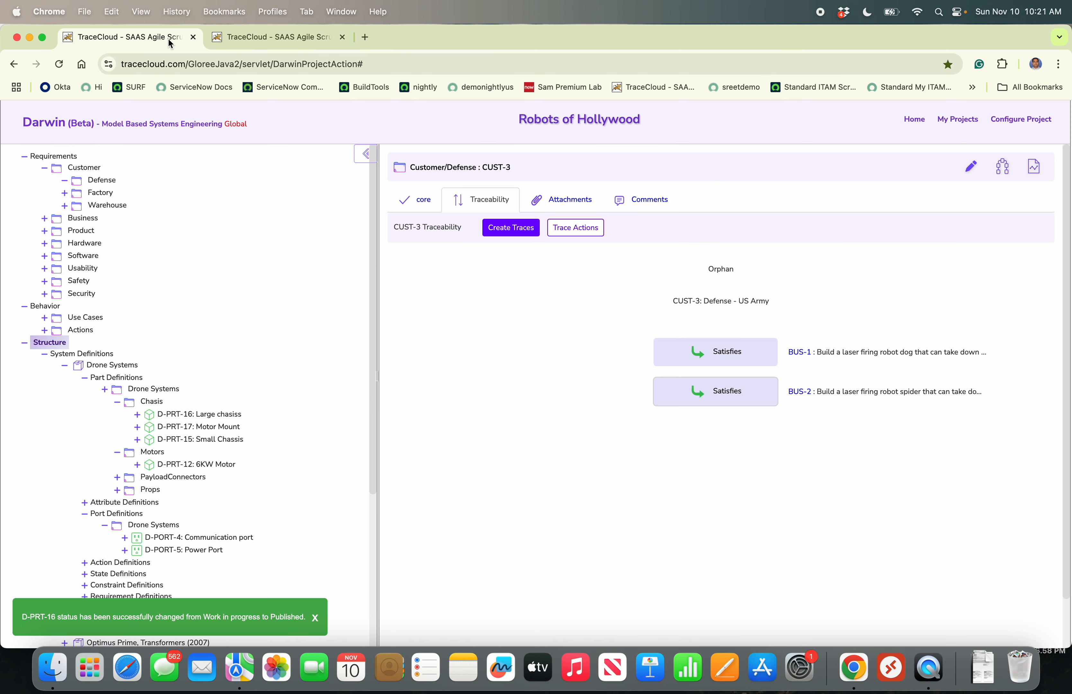
click(234, 42)
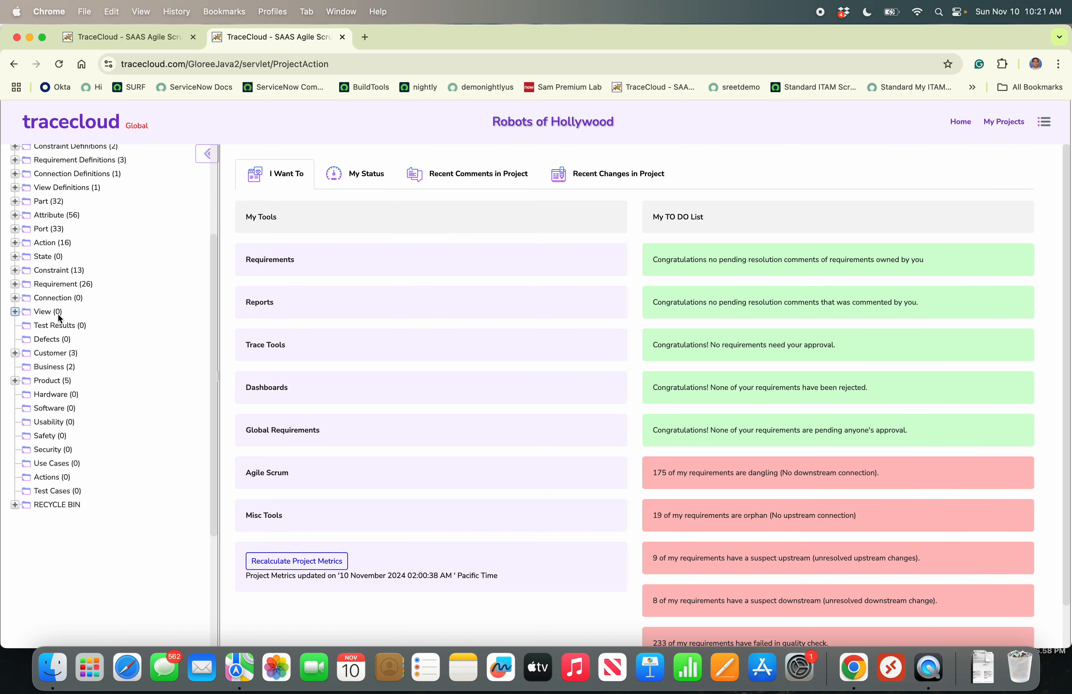
Open the Customer folder in the Tracecloud view and show its available folder actions.
click(349, 165)
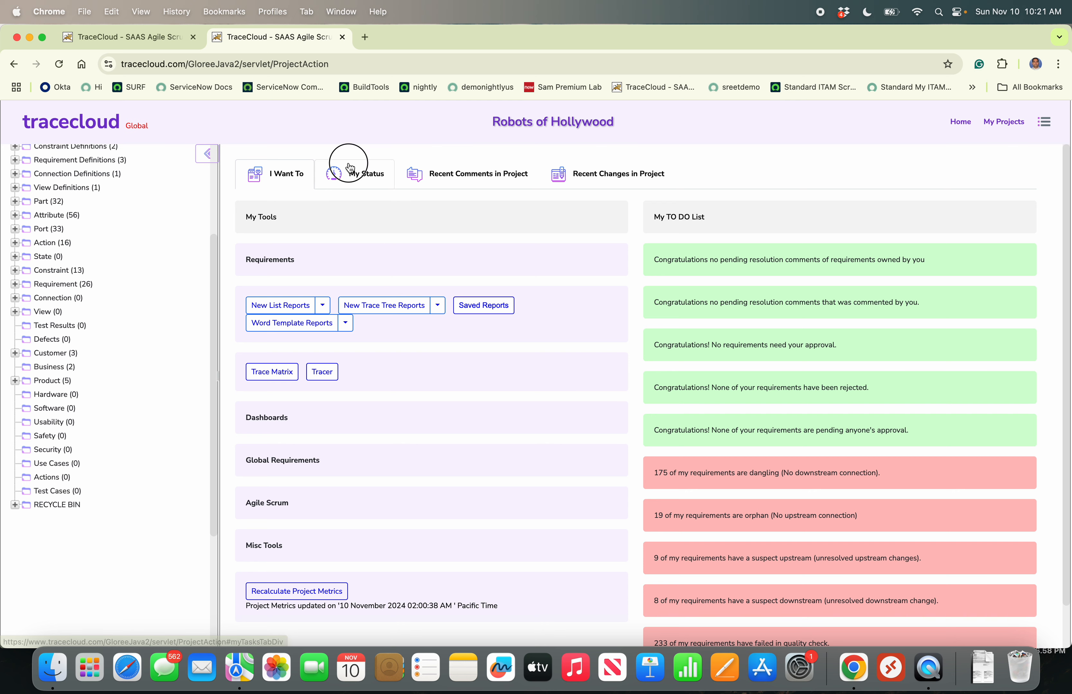
click(45, 354)
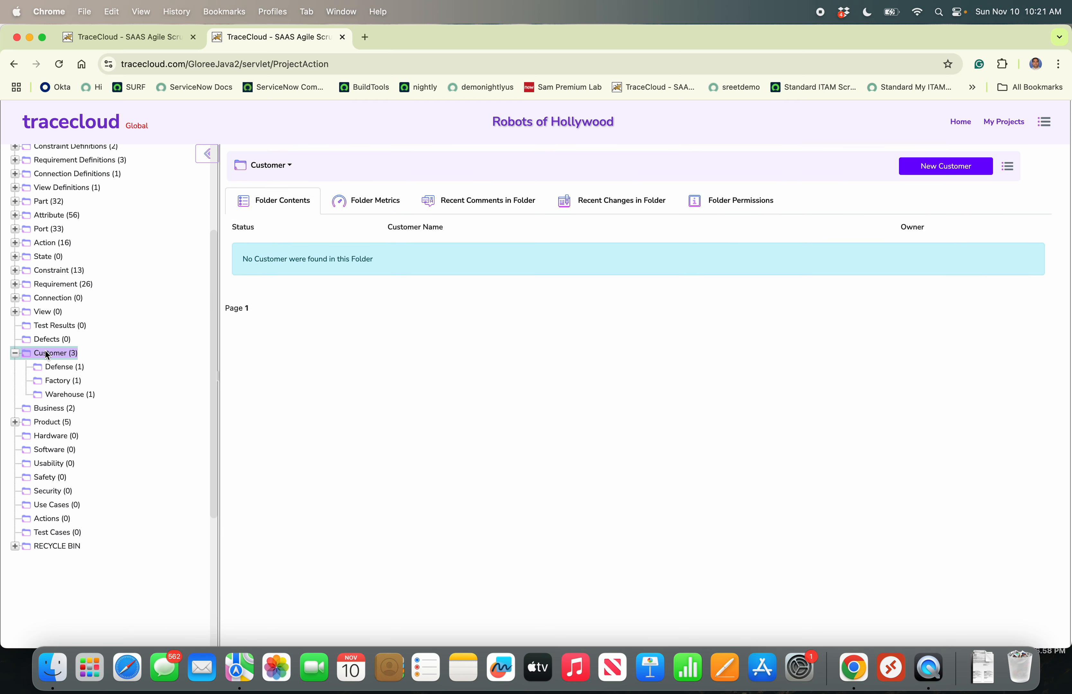
right_click(45, 354)
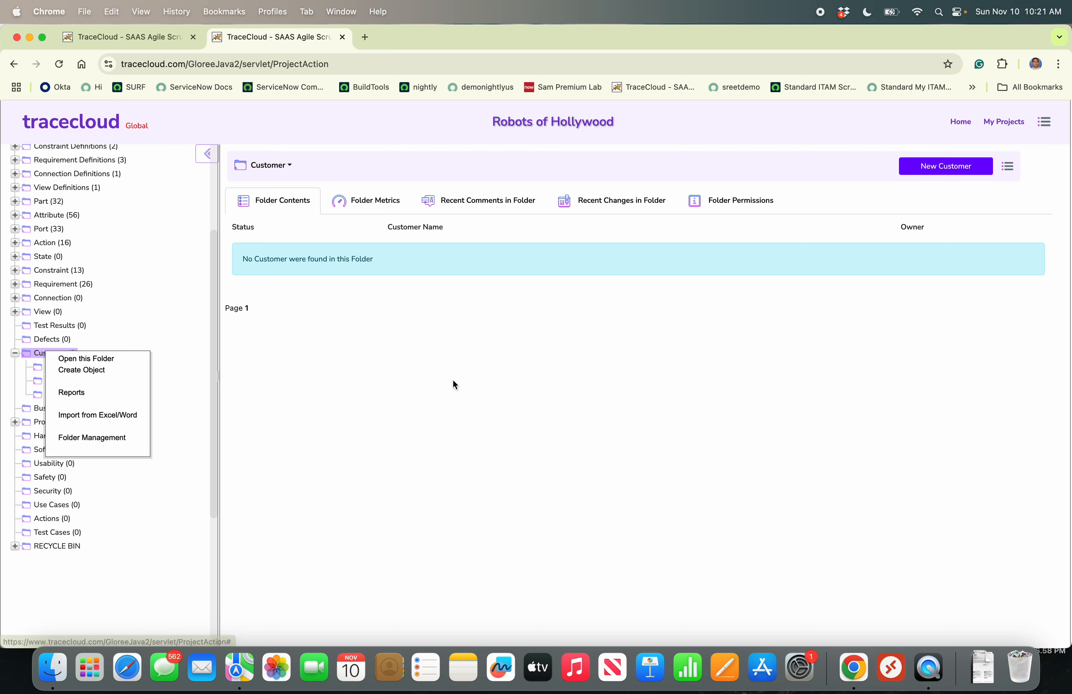
Return to the Darwin view, dismiss the status notification, and open the Safety object type in the project configuration.
click(171, 43)
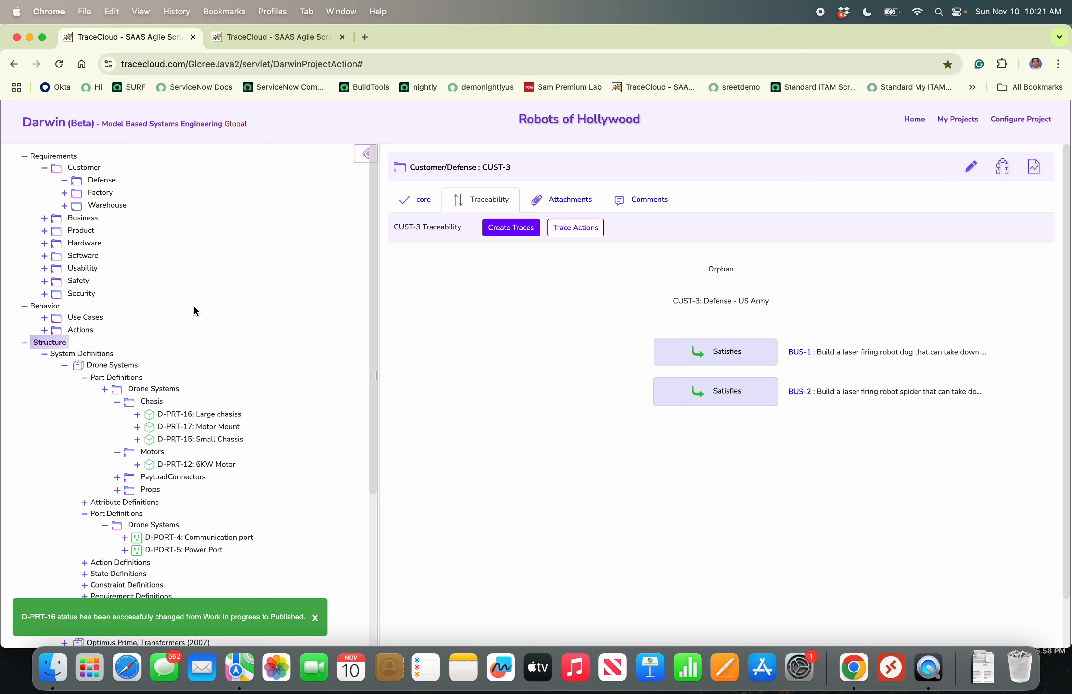
click(316, 618)
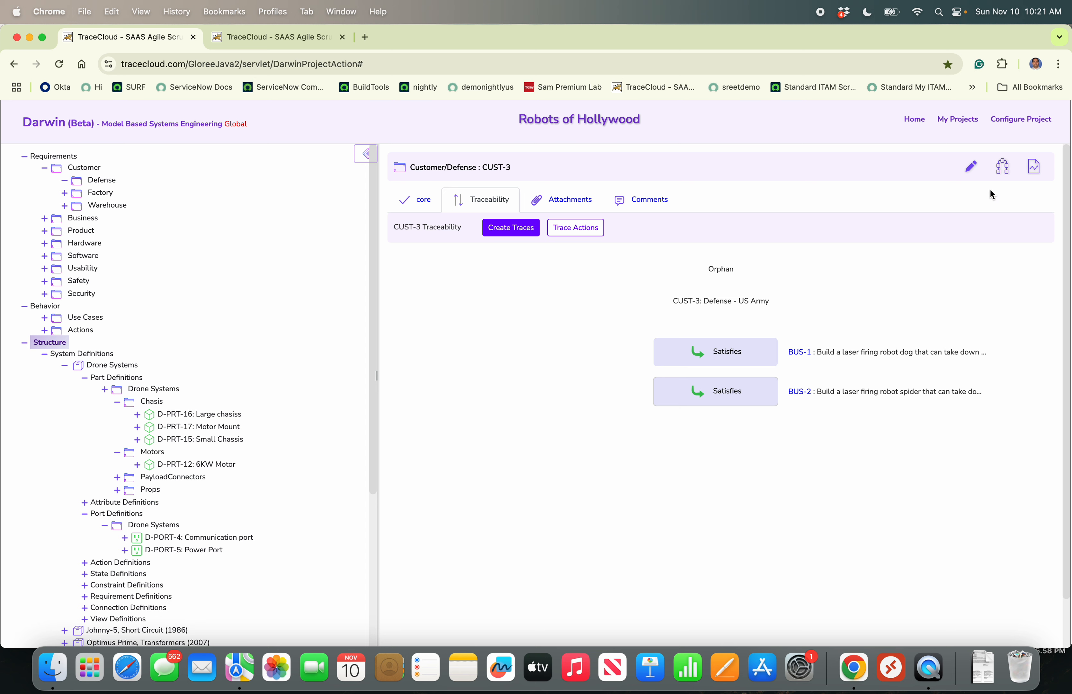
click(1010, 120)
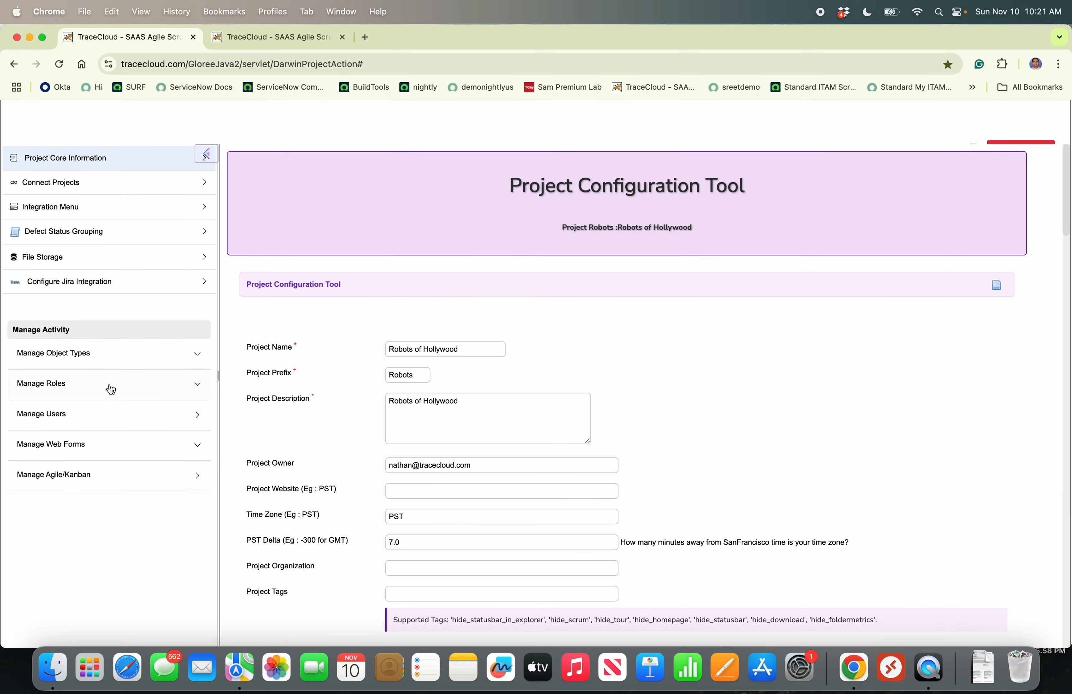
click(64, 349)
scroll(85, 468, down, 5)
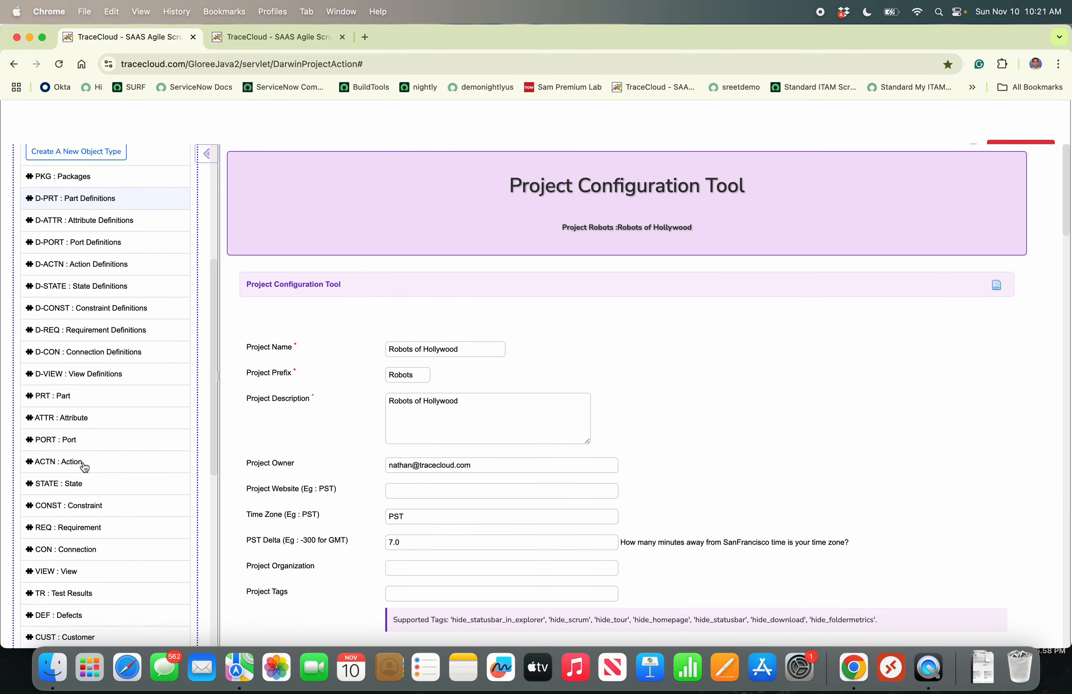
scroll(85, 468, down, 8)
click(60, 372)
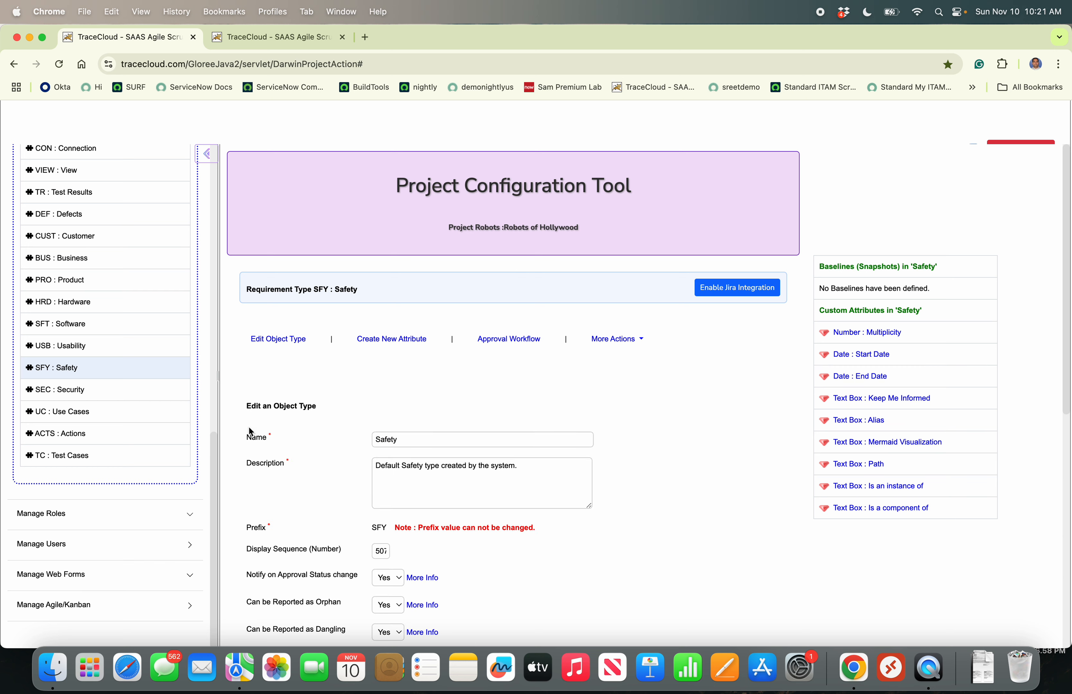
Review the Administrator role's folder permissions in the project configuration and return to the Tracecloud view.
click(59, 517)
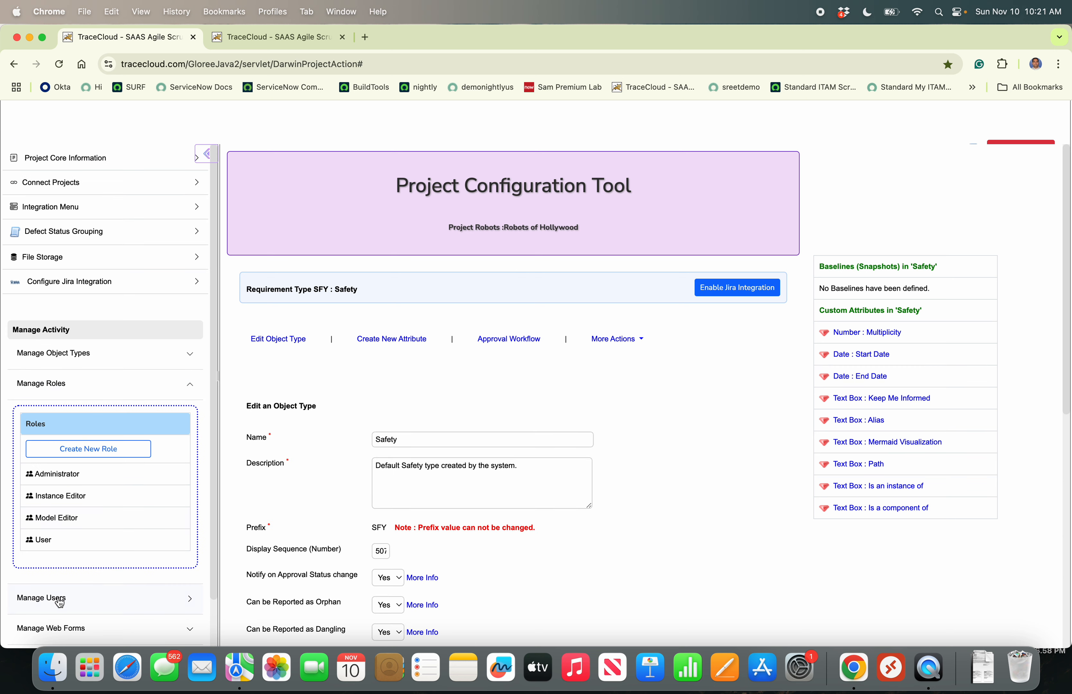
click(51, 476)
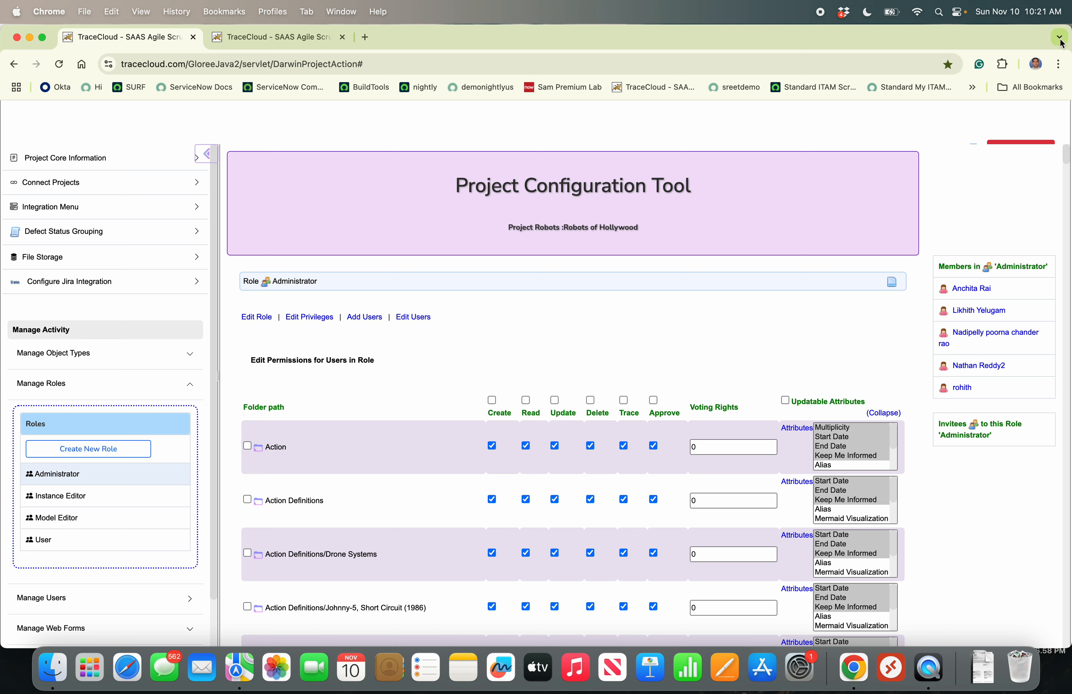
scroll(1017, 191, down, 8)
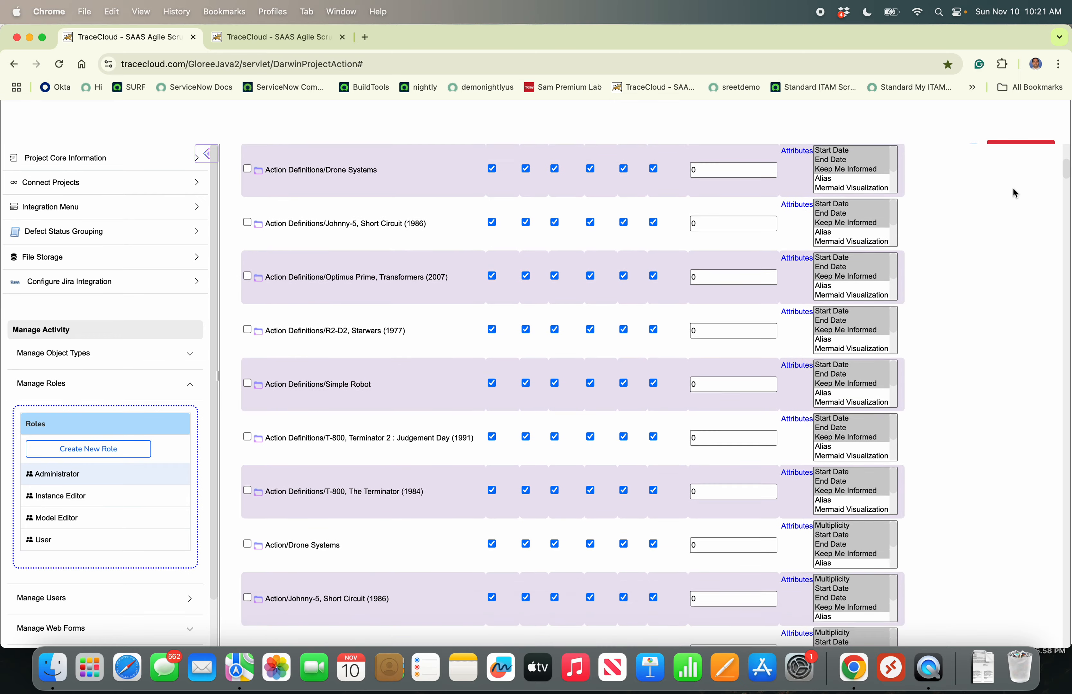
scroll(1017, 192, up, 8)
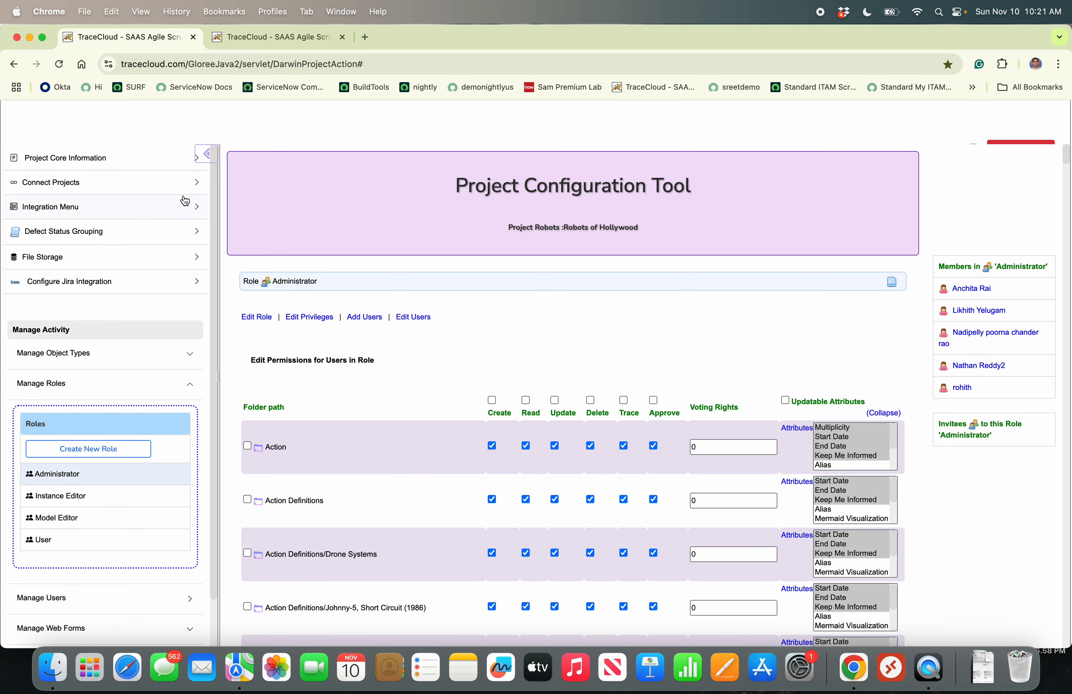
click(266, 39)
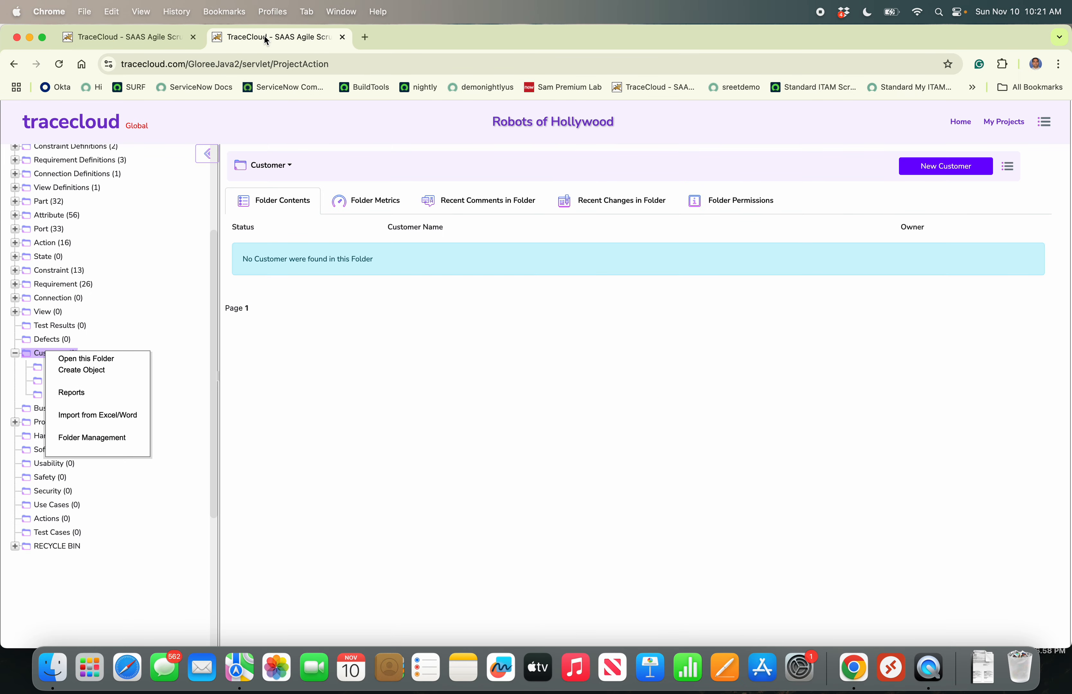